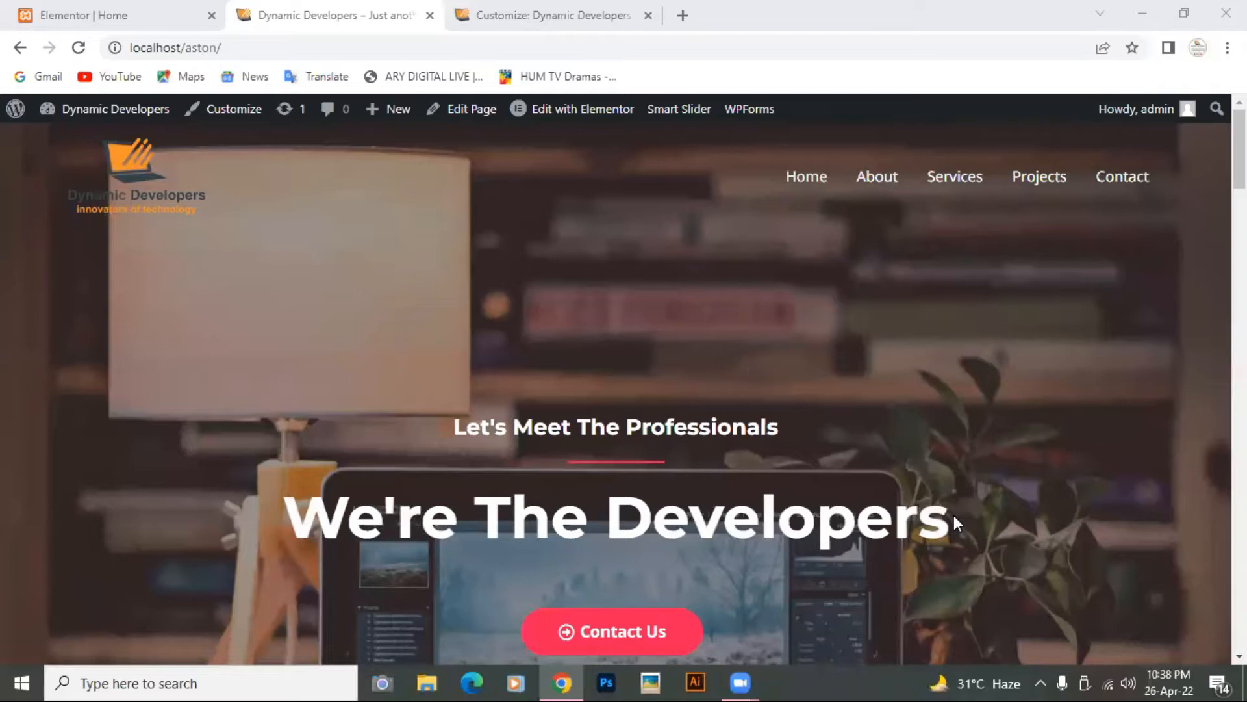
Step: Switch to the site Customizer and exit it back to the WordPress admin area
scroll(954, 516, "down", 2)
scroll(954, 516, "down", 5)
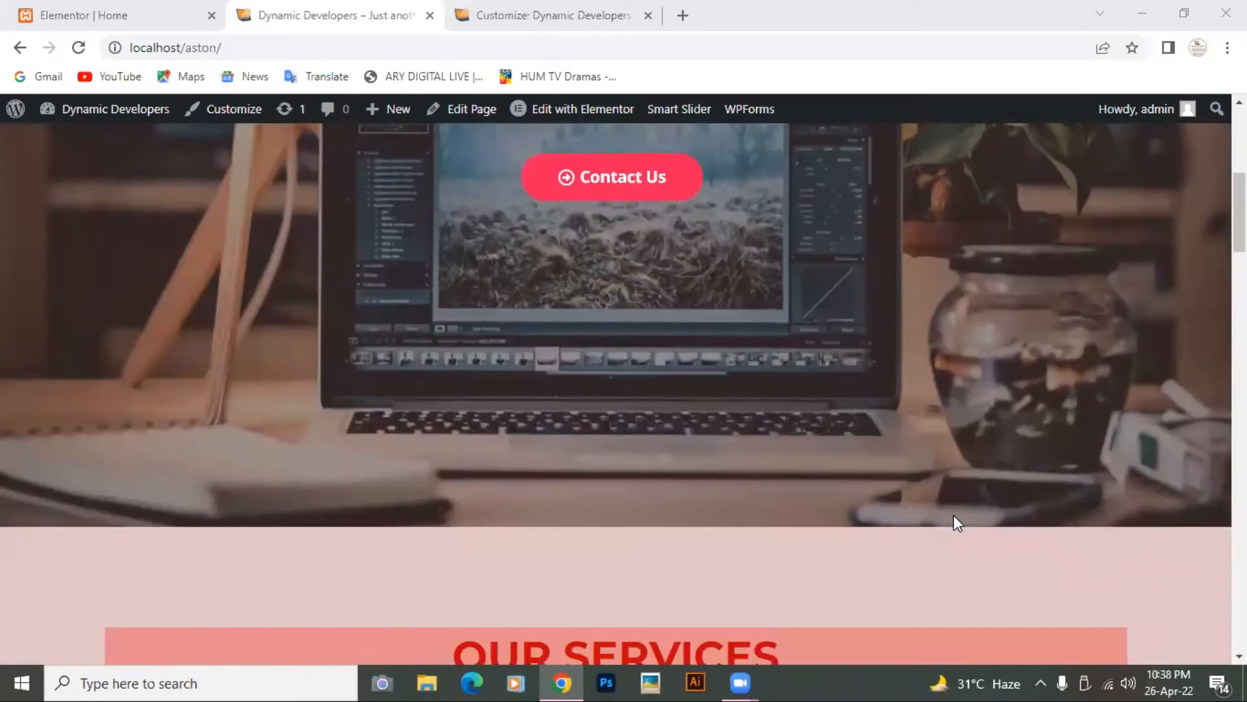
scroll(953, 517, "down", 10)
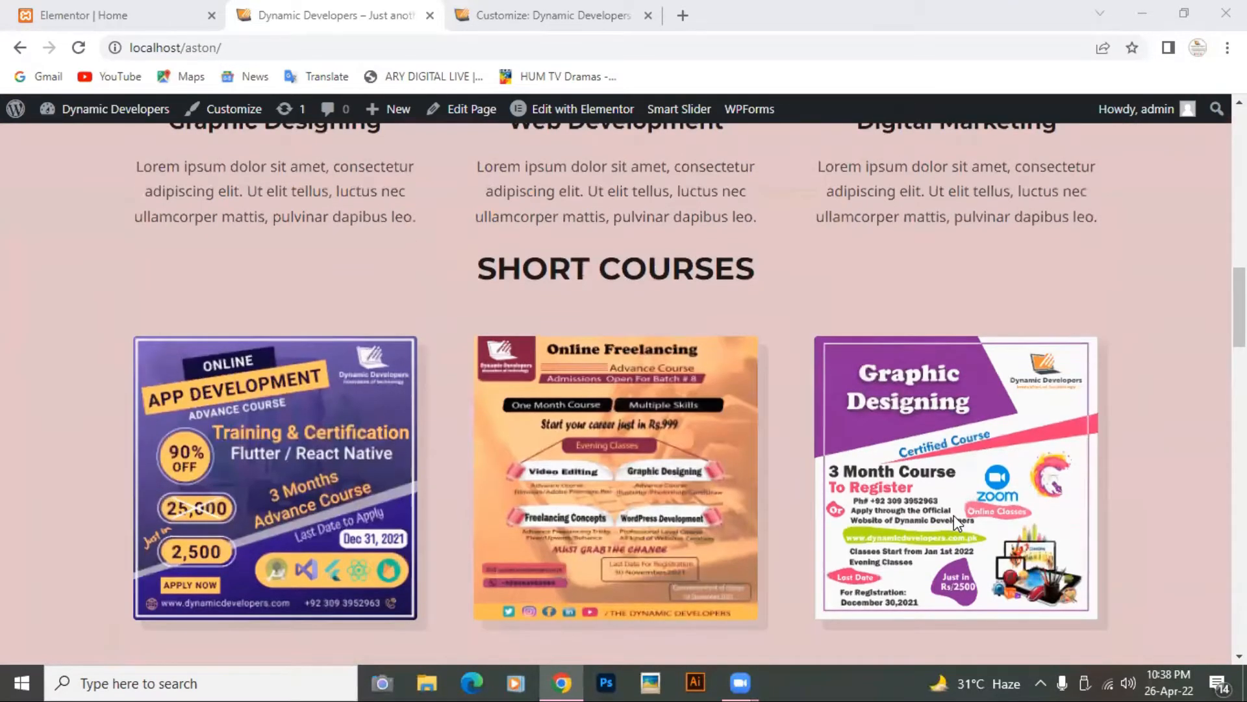
scroll(956, 520, "down", 13)
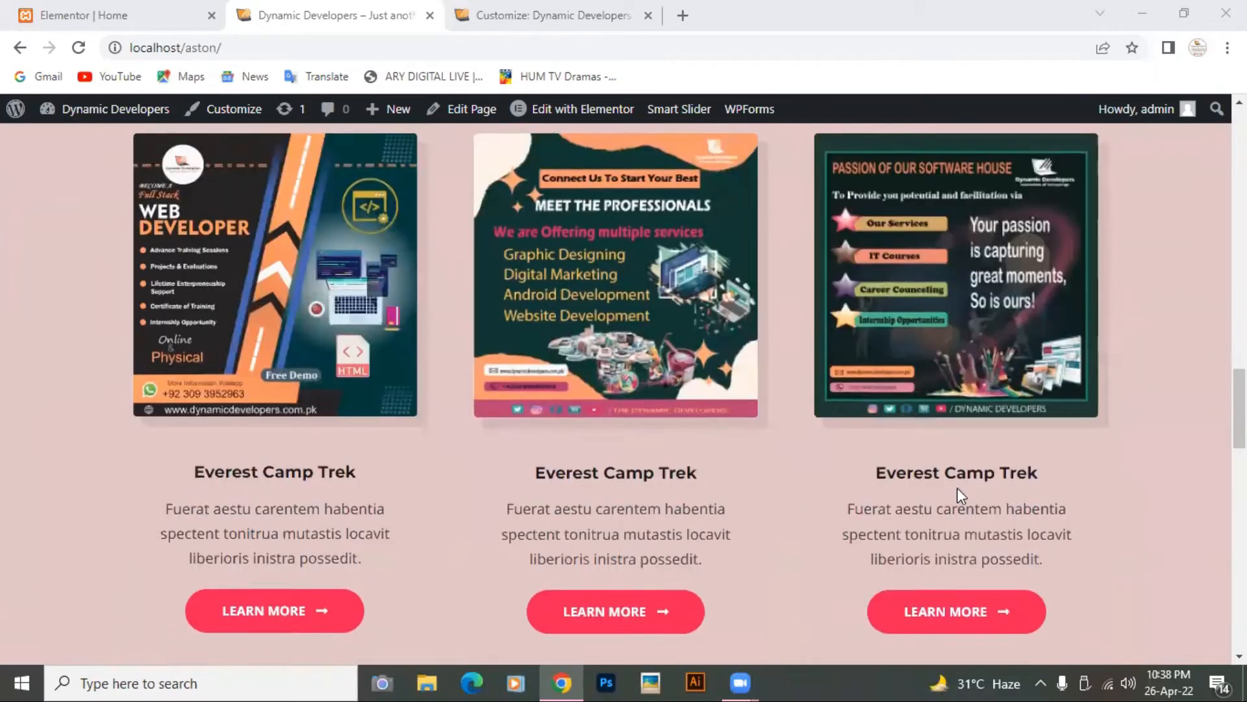
scroll(958, 491, "down", 15)
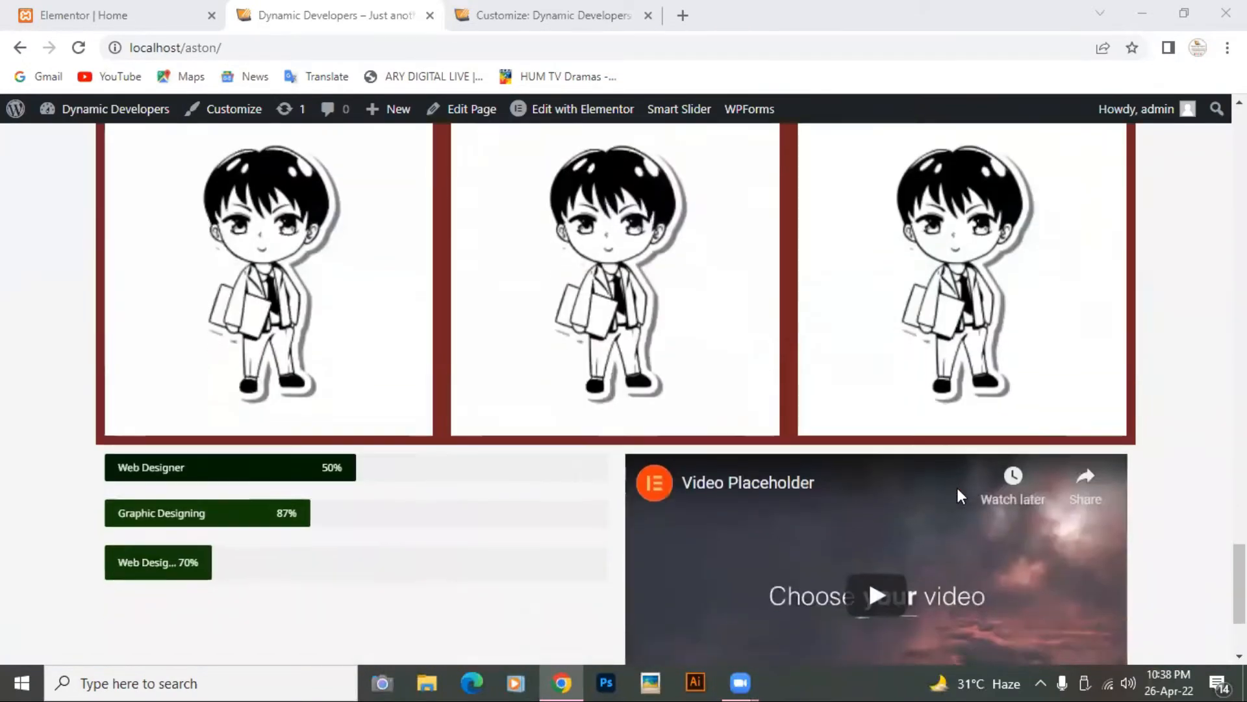
scroll(957, 491, "down", 3)
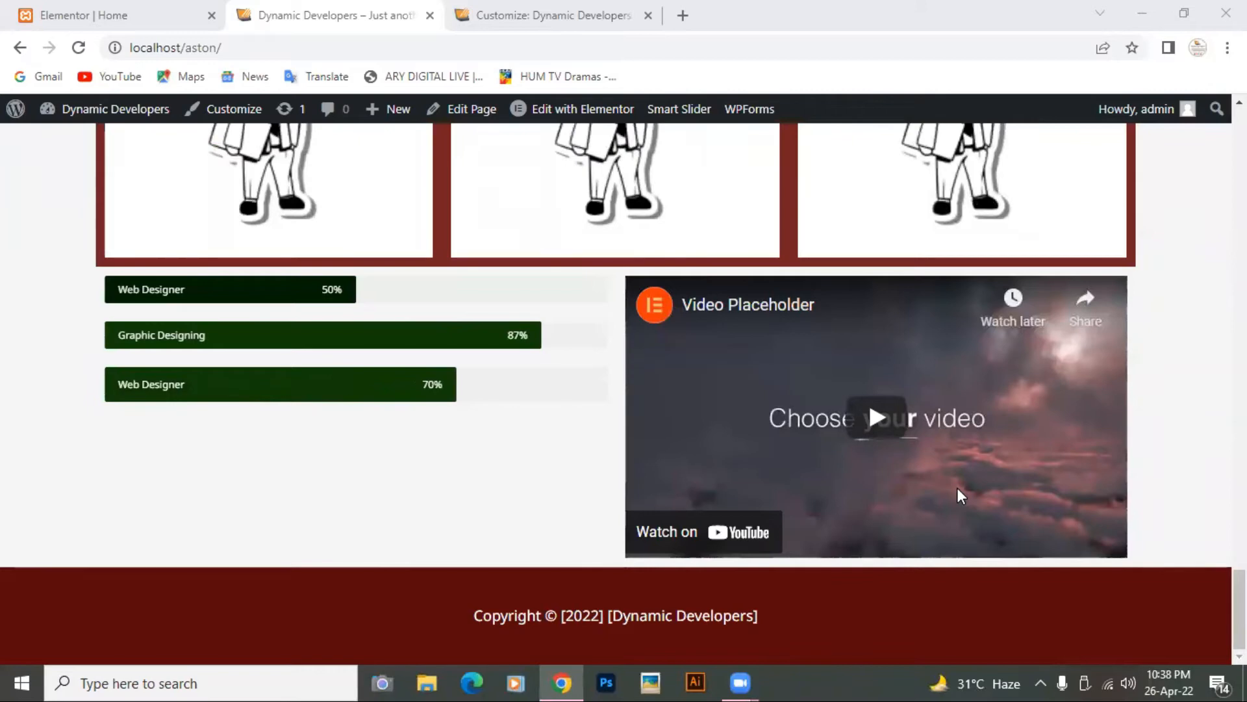
scroll(958, 493, "up", 2)
scroll(958, 492, "up", 20)
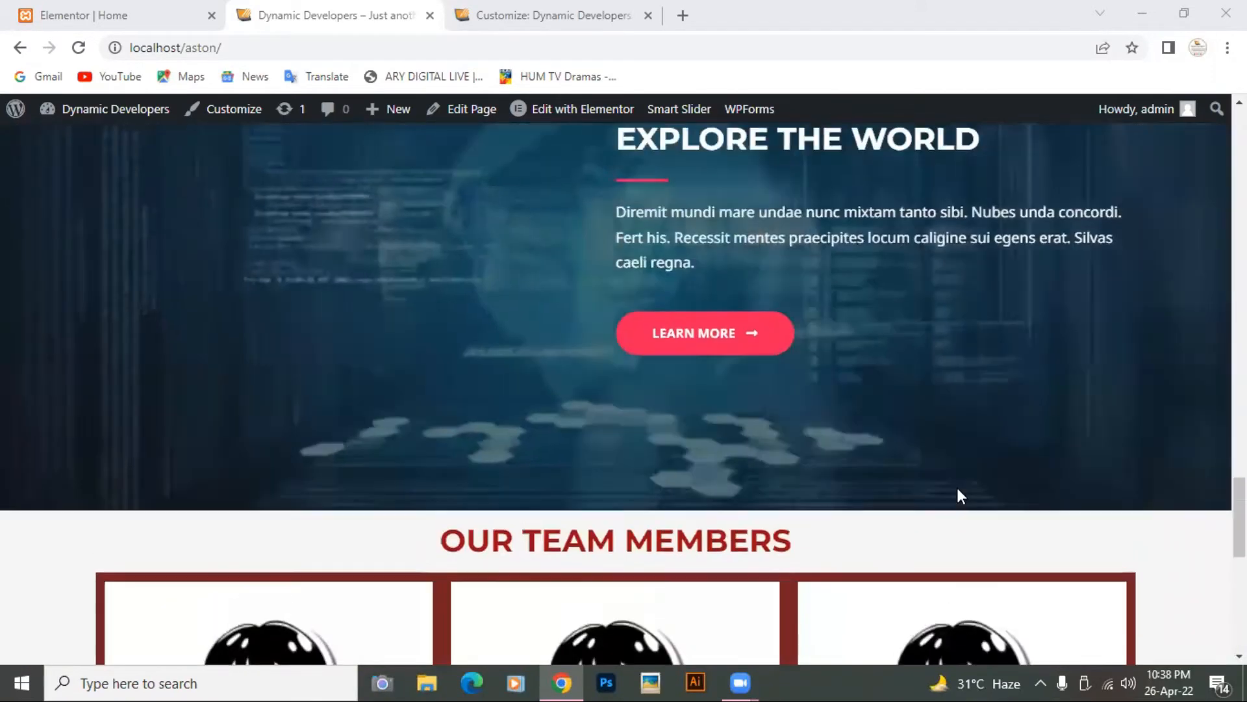
scroll(961, 496, "up", 6)
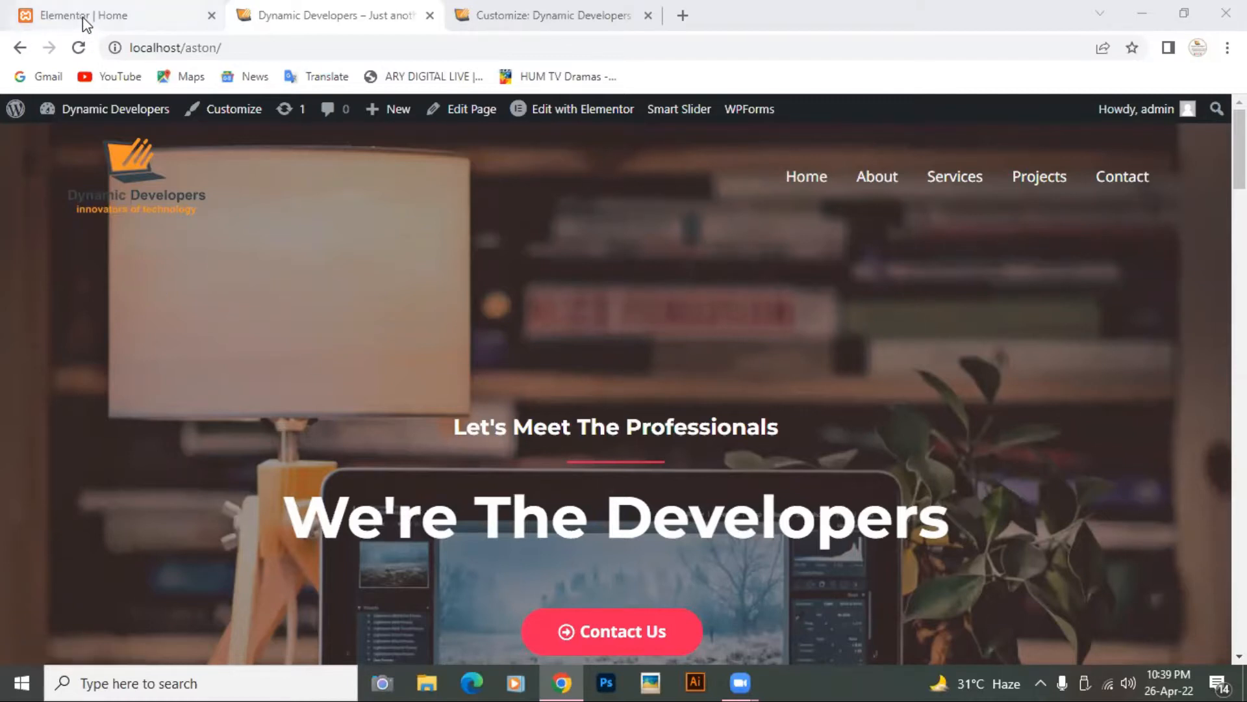
left_click(512, 18)
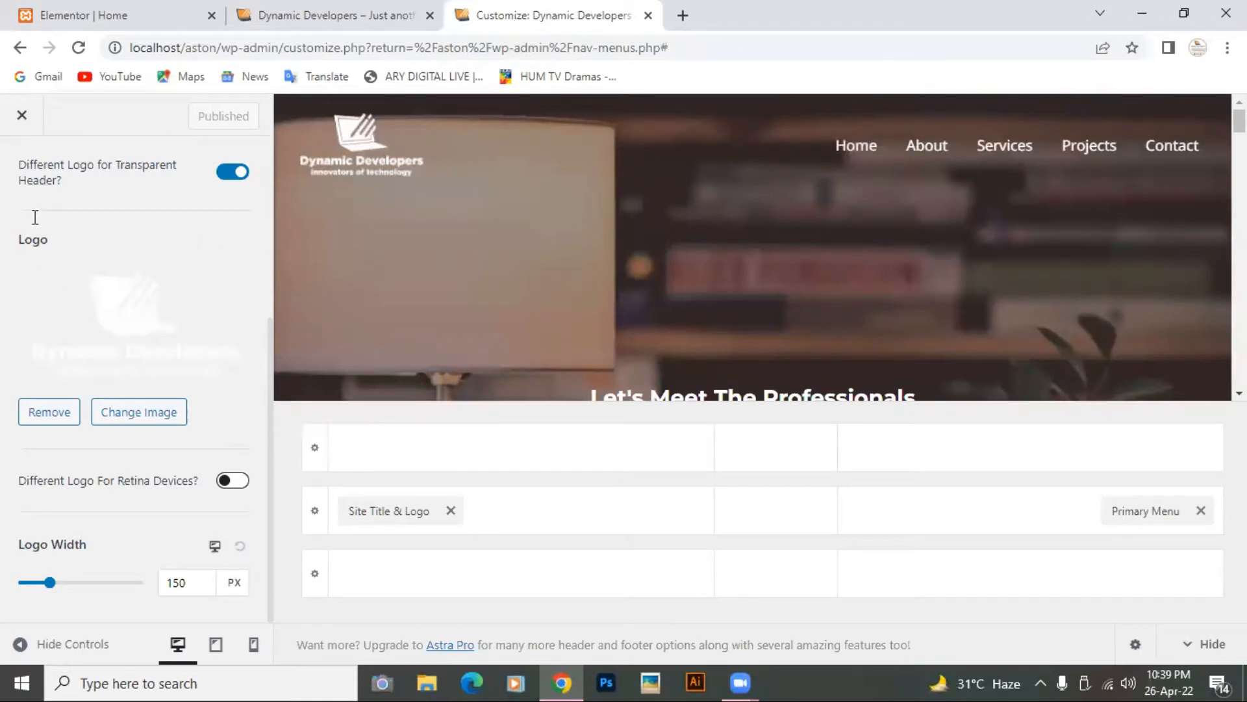
left_click(21, 117)
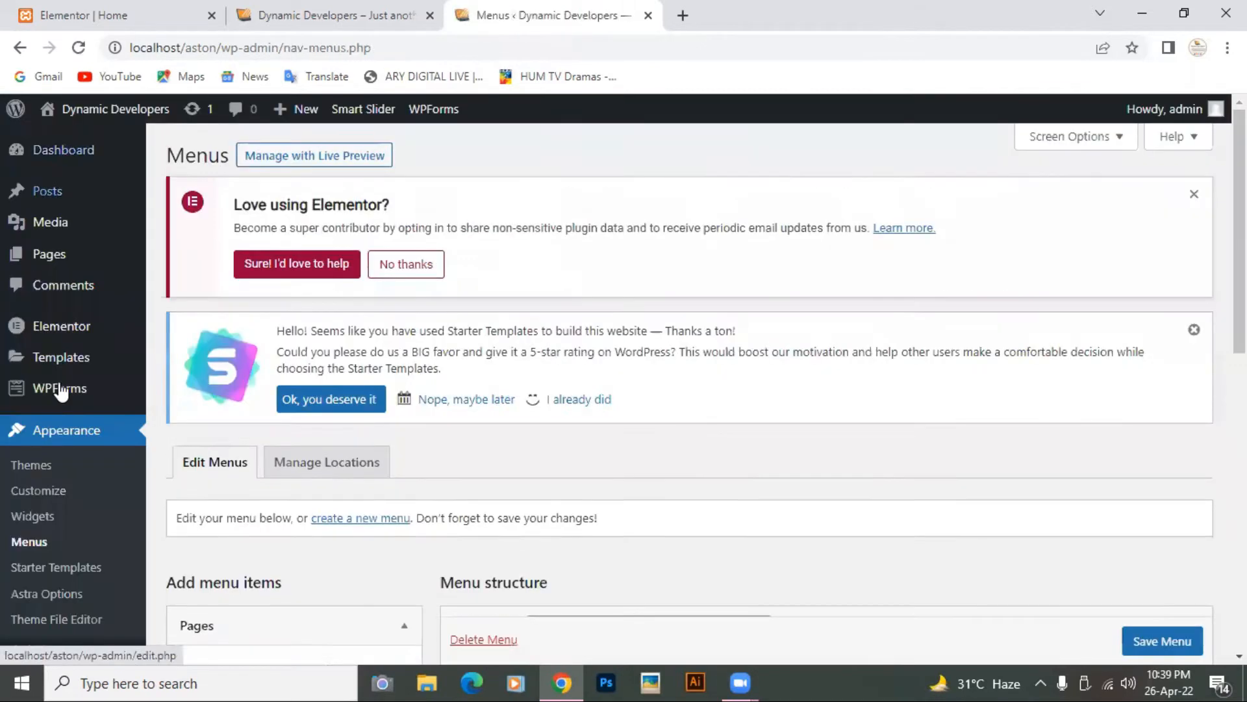
Step: Open Plugins > Installed Plugins and confirm WPForms Lite 1.7.3 is listed
mouse_move(66, 401)
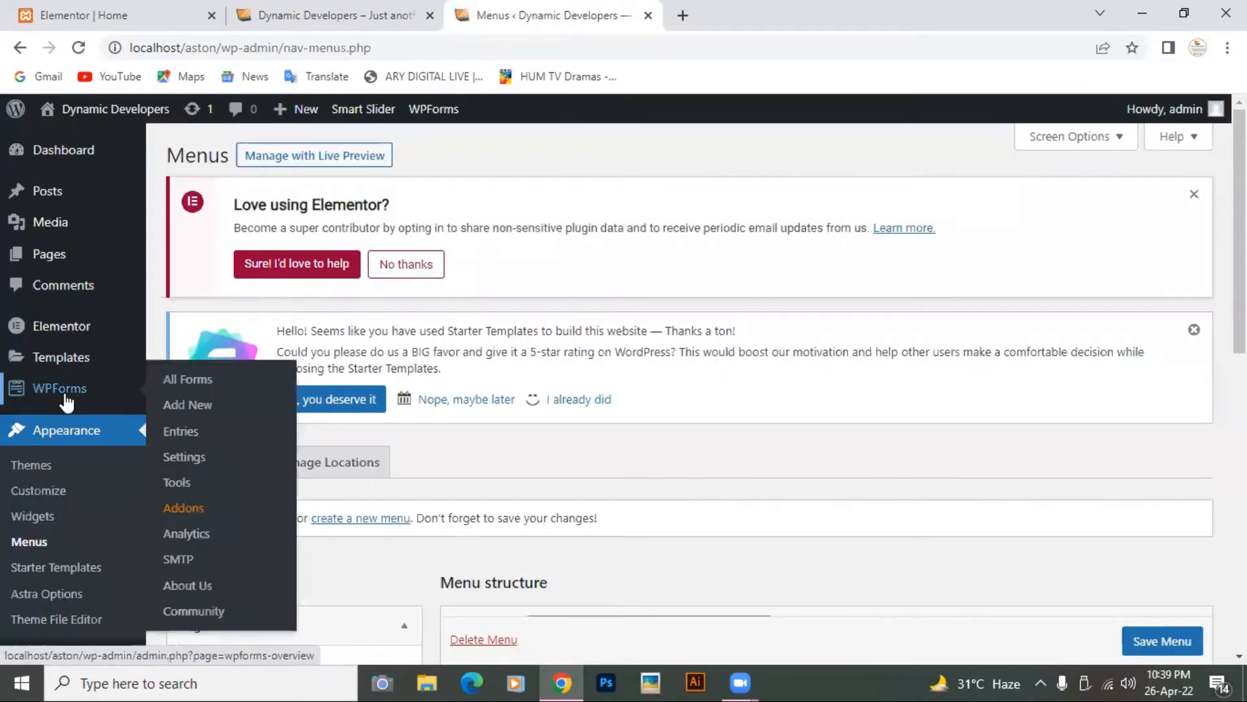
scroll(66, 401, "down", 3)
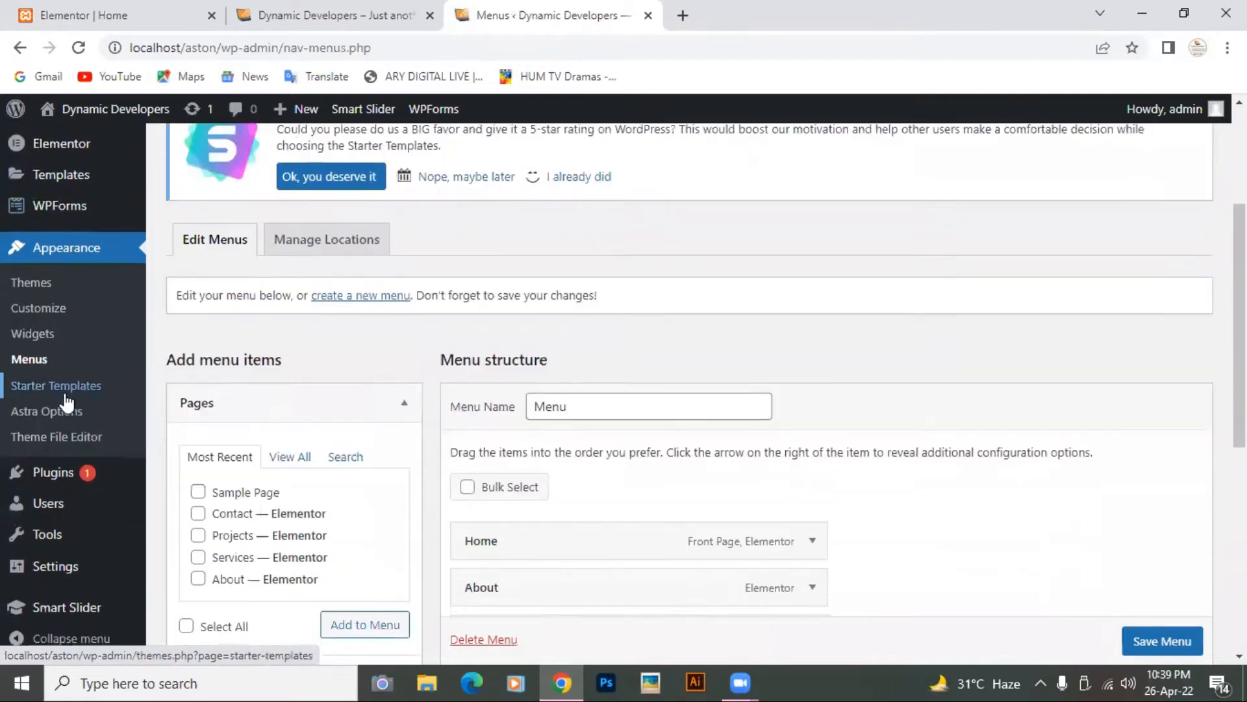
mouse_move(58, 477)
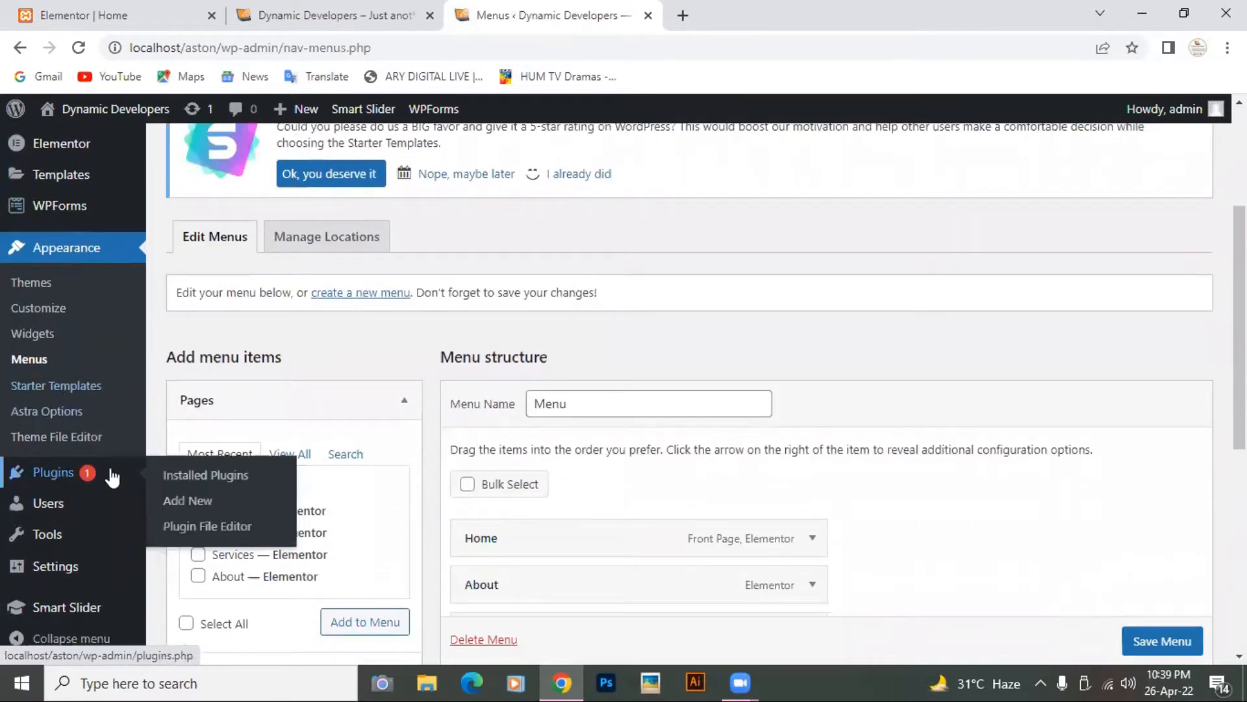
left_click(184, 477)
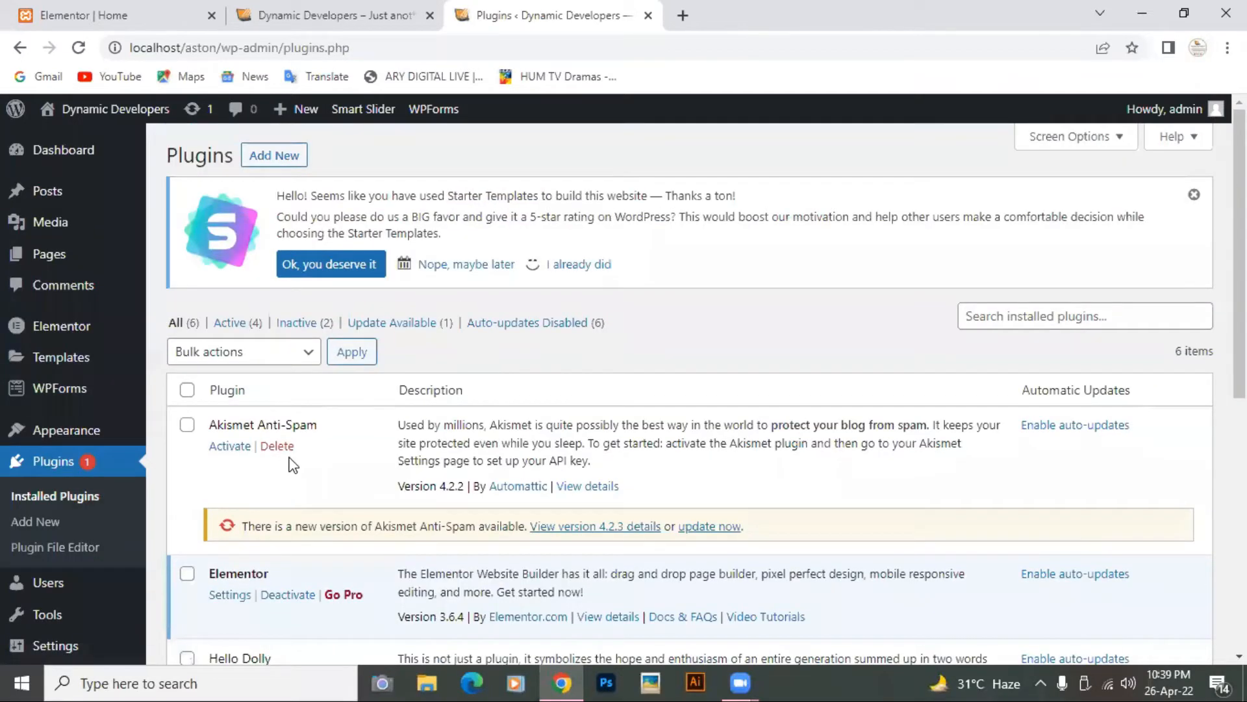
scroll(290, 463, "down", 7)
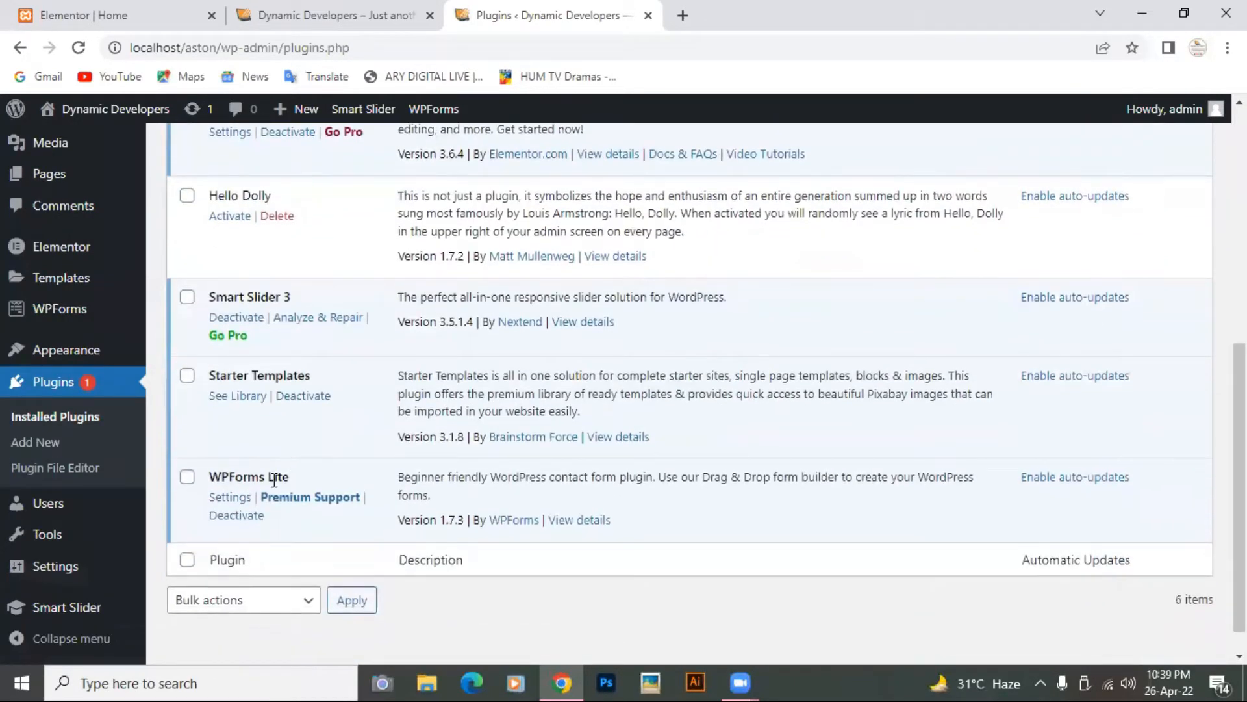
mouse_move(77, 310)
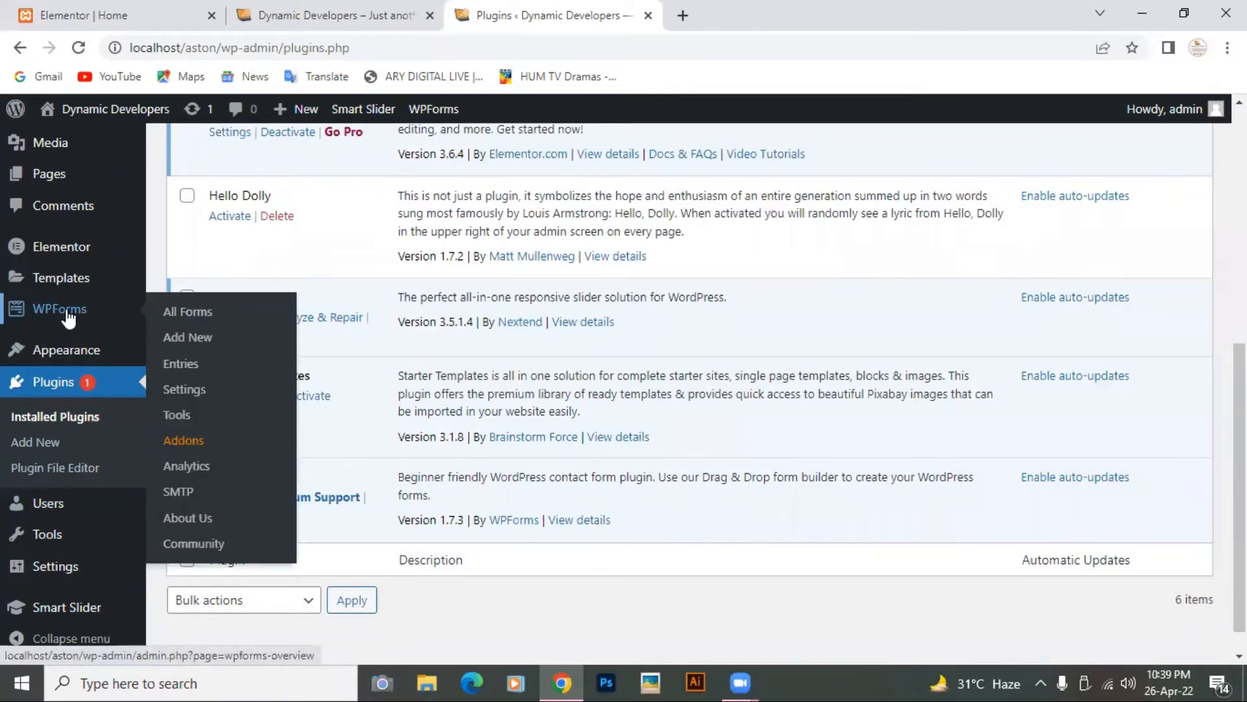
Step: Open WPForms All Forms to see the existing Contact Form listed
left_click(184, 317)
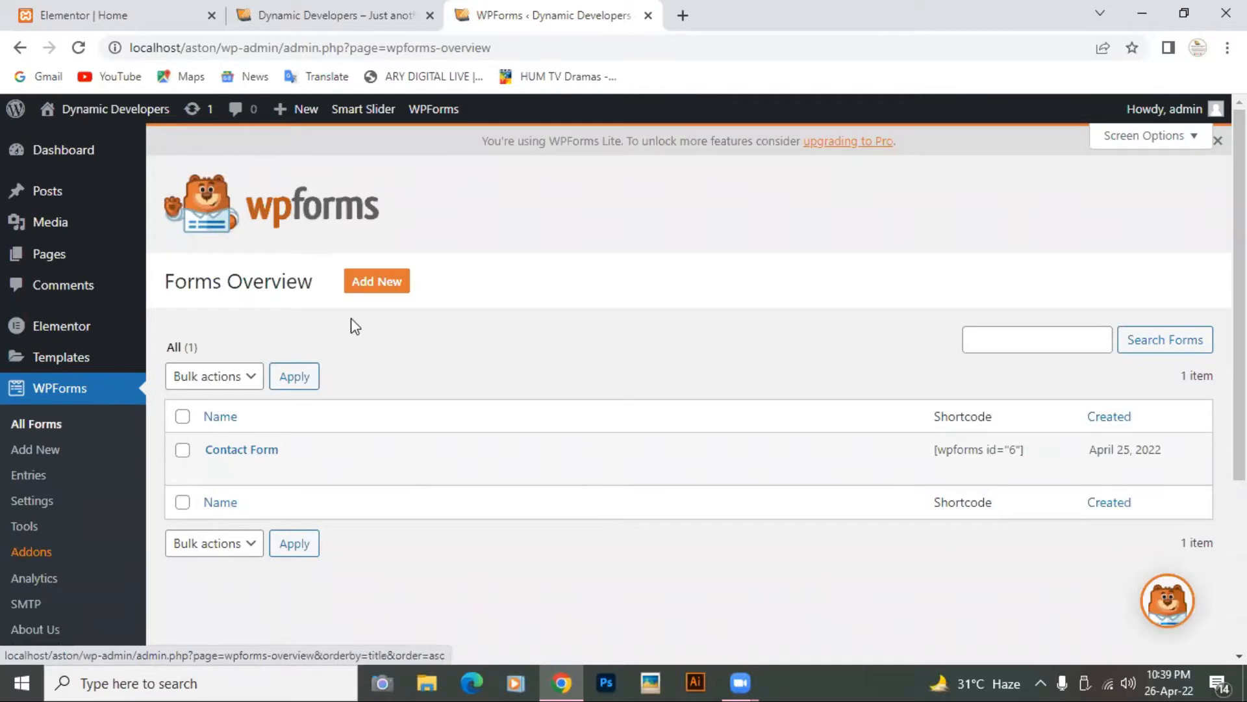
Step: Add a new form named 'Contact Us Freely' and scroll to the template list
left_click(376, 285)
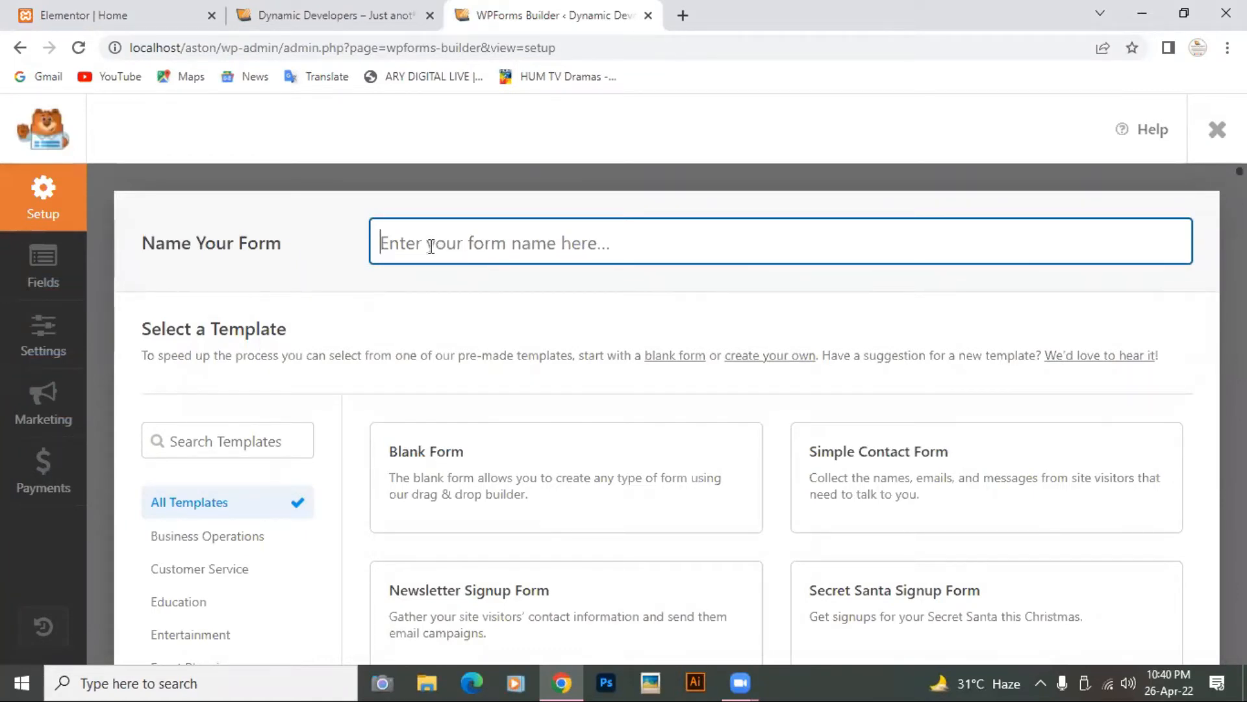
type("Cont")
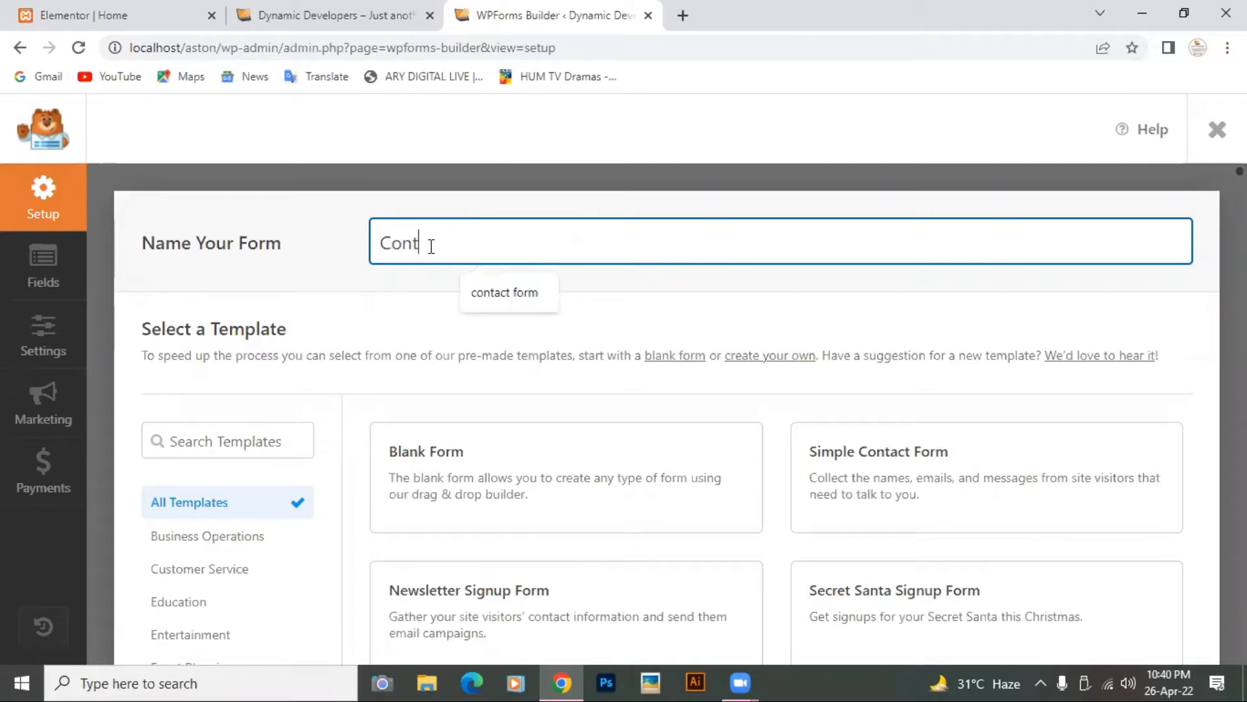
type("act Us Freely!")
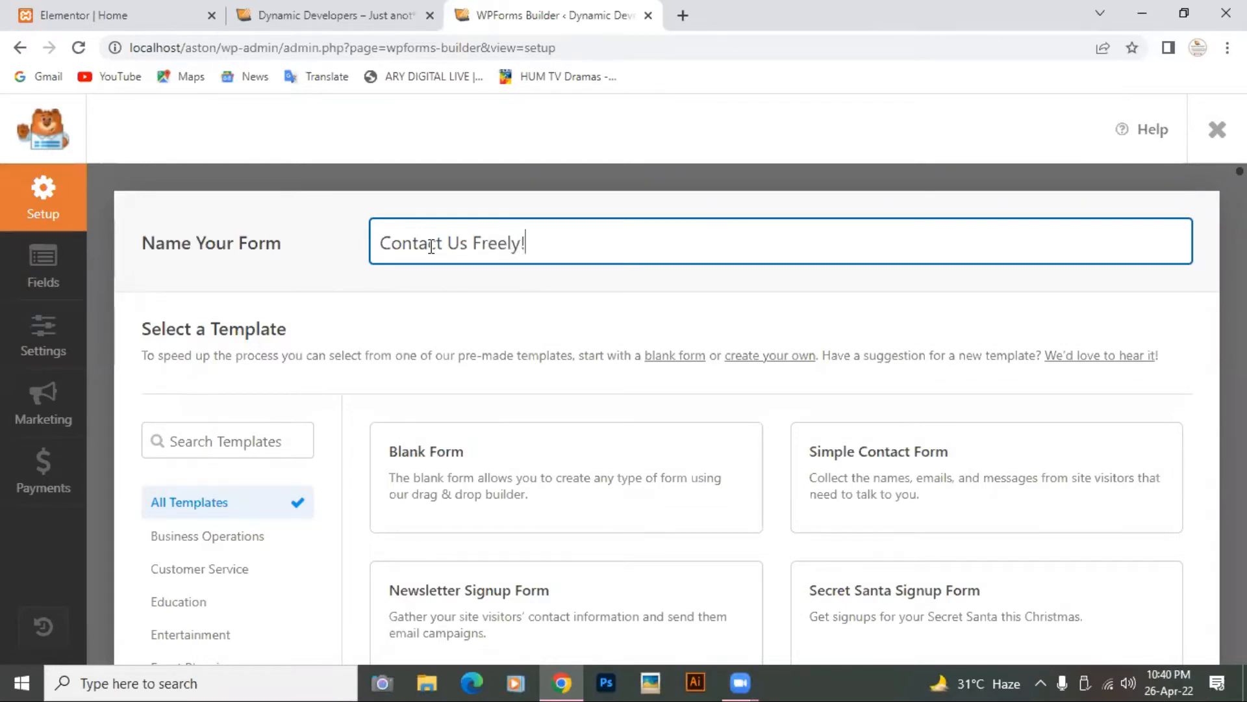
scroll(431, 247, "down", 2)
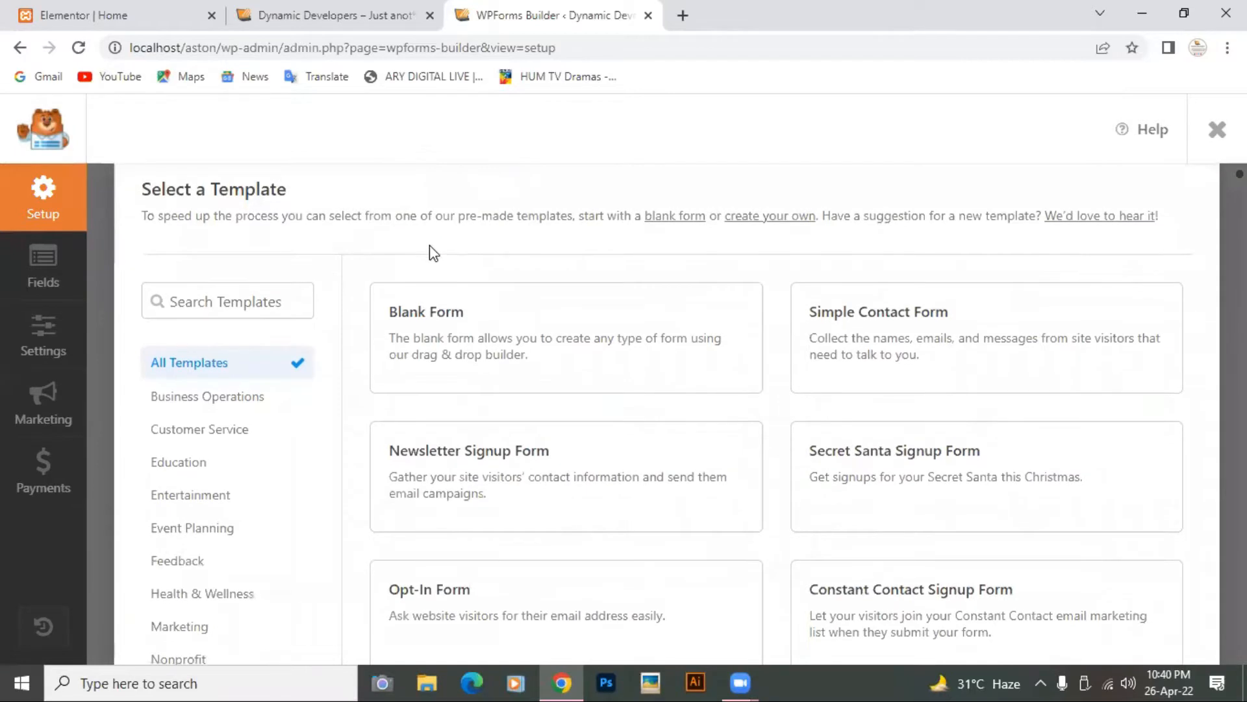
scroll(430, 246, "up", 1)
scroll(430, 244, "down", 1)
mouse_move(925, 319)
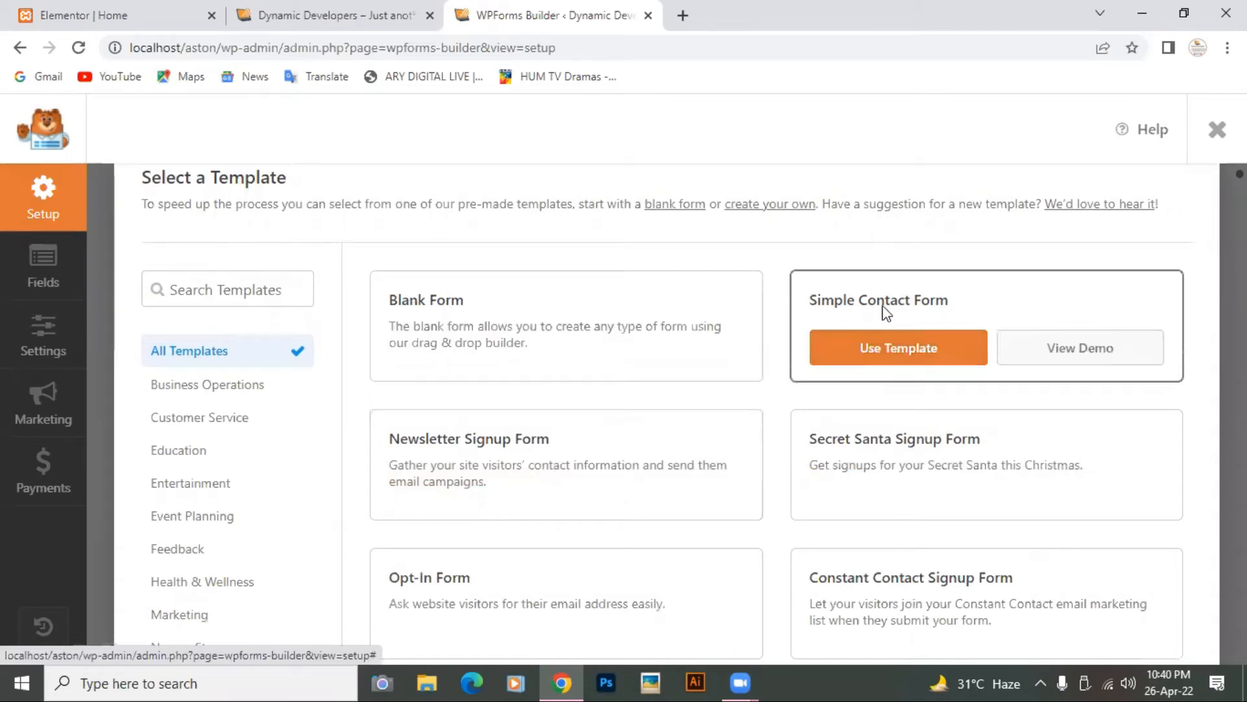
Step: Build the form from the Simple Contact Form template
left_click(875, 341)
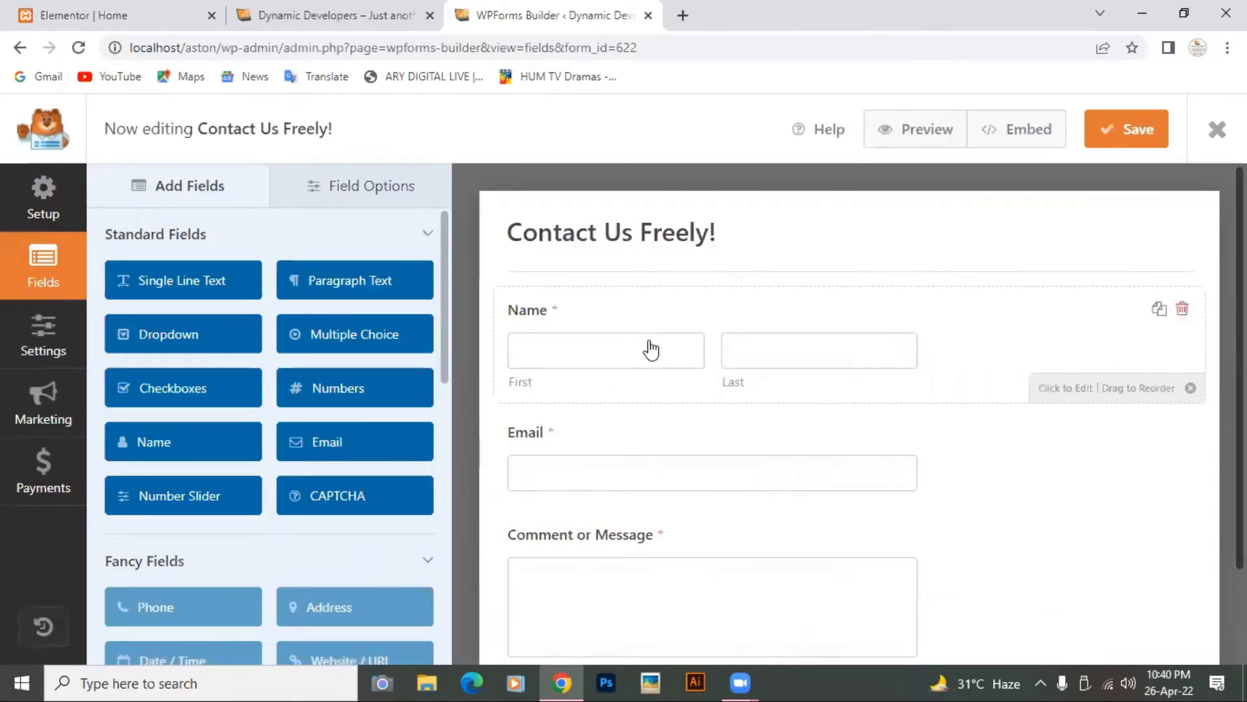
scroll(816, 449, "down", 1)
scroll(816, 449, "up", 1)
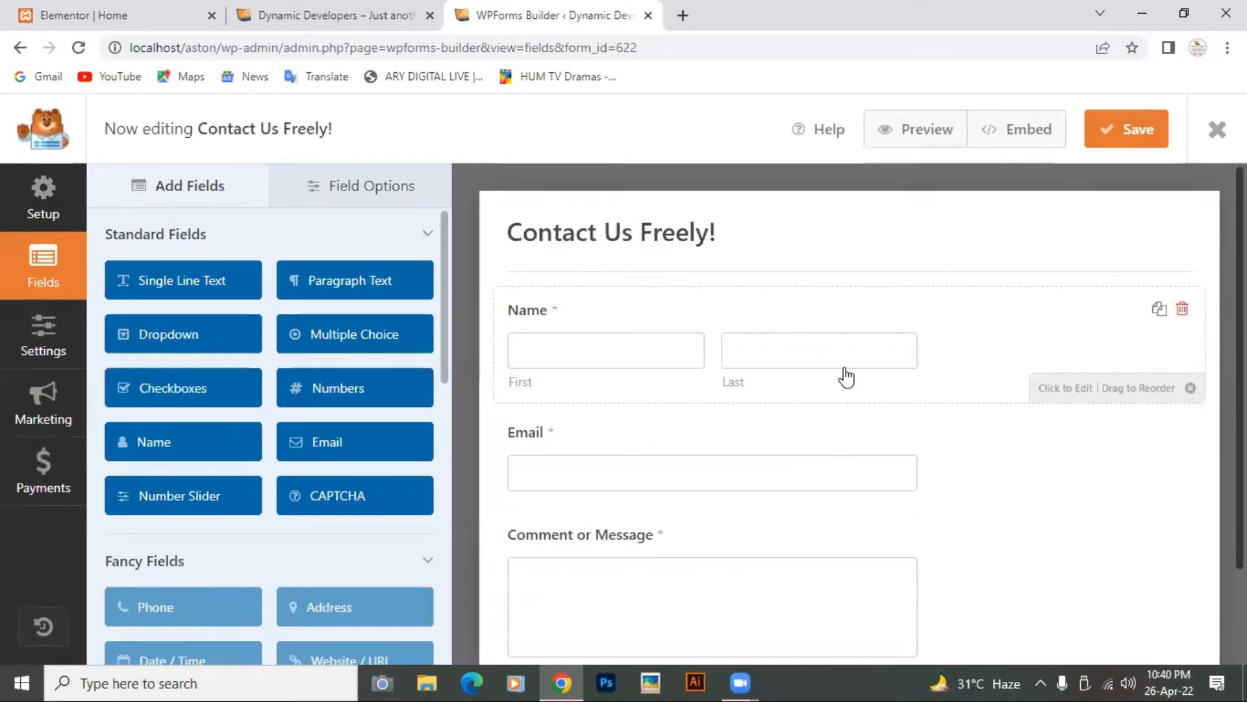
scroll(971, 574, "down", 2)
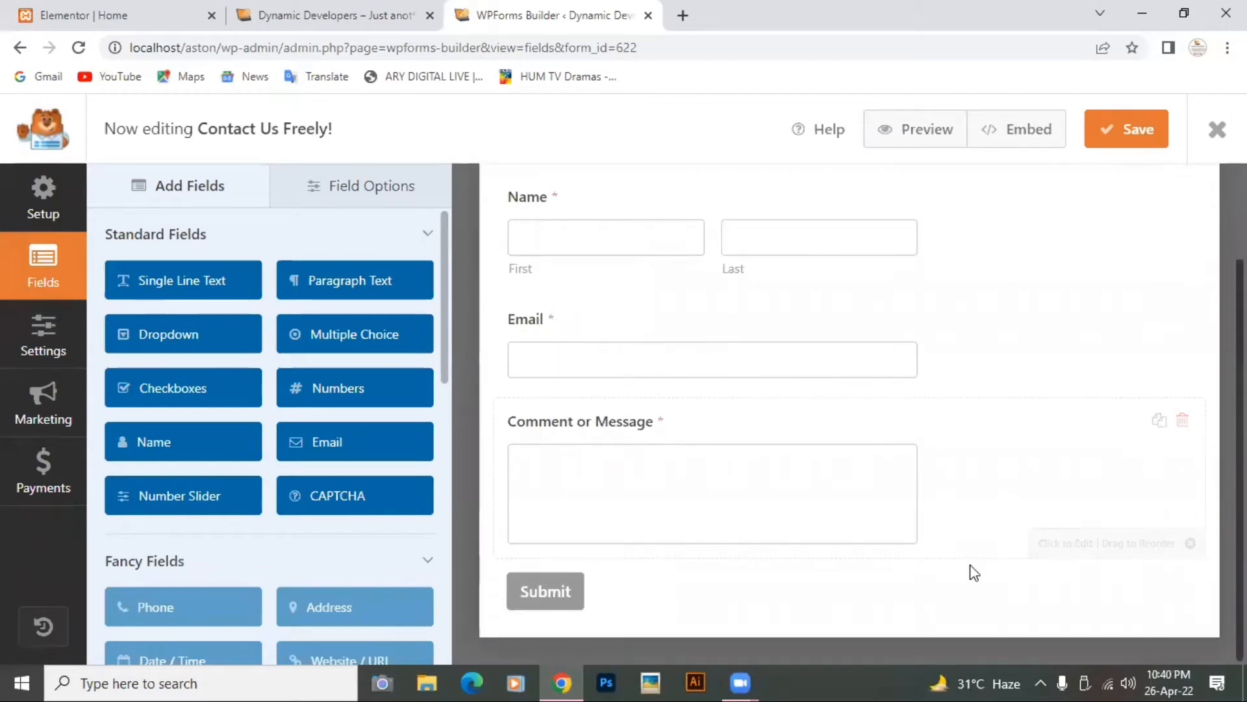
scroll(894, 277, "up", 2)
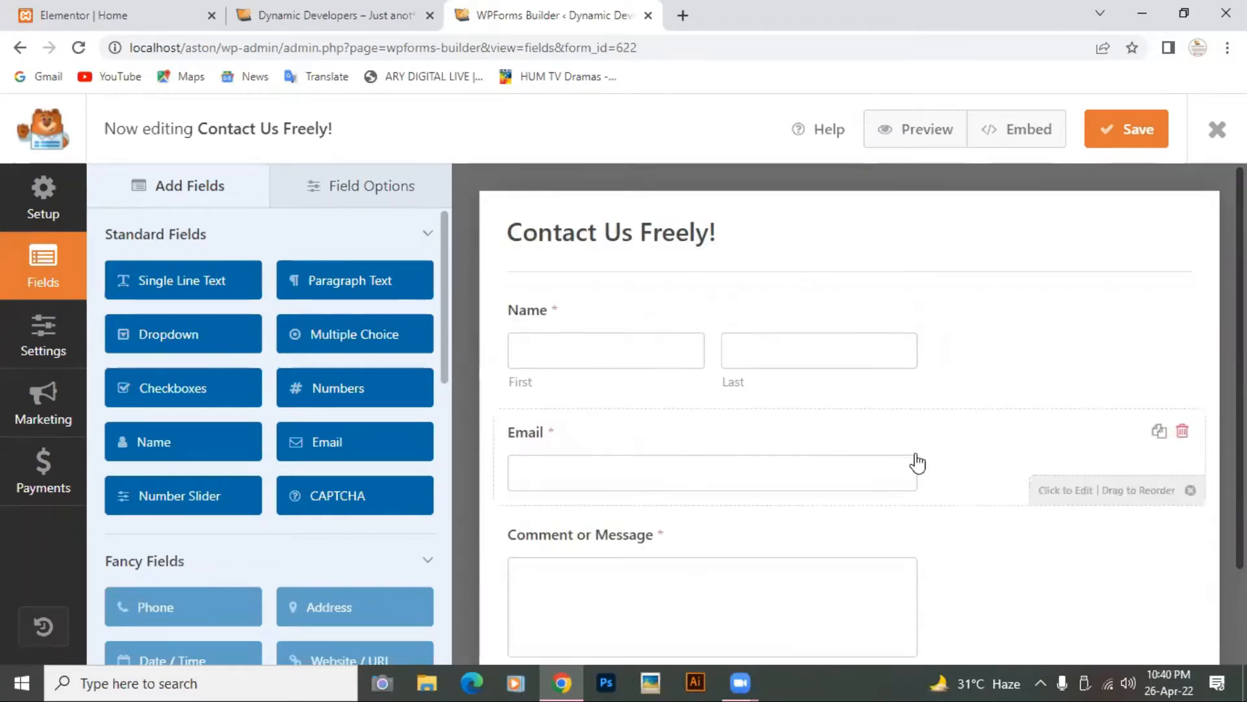
scroll(916, 462, "down", 2)
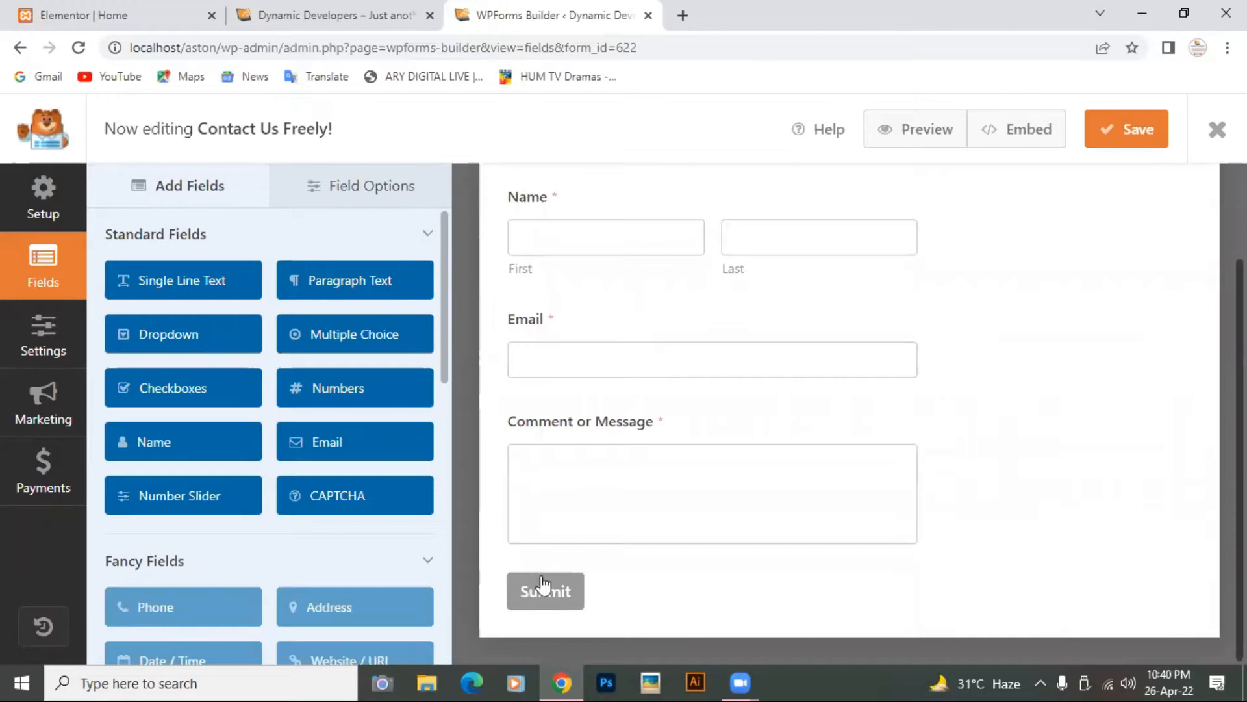
scroll(849, 417, "up", 2)
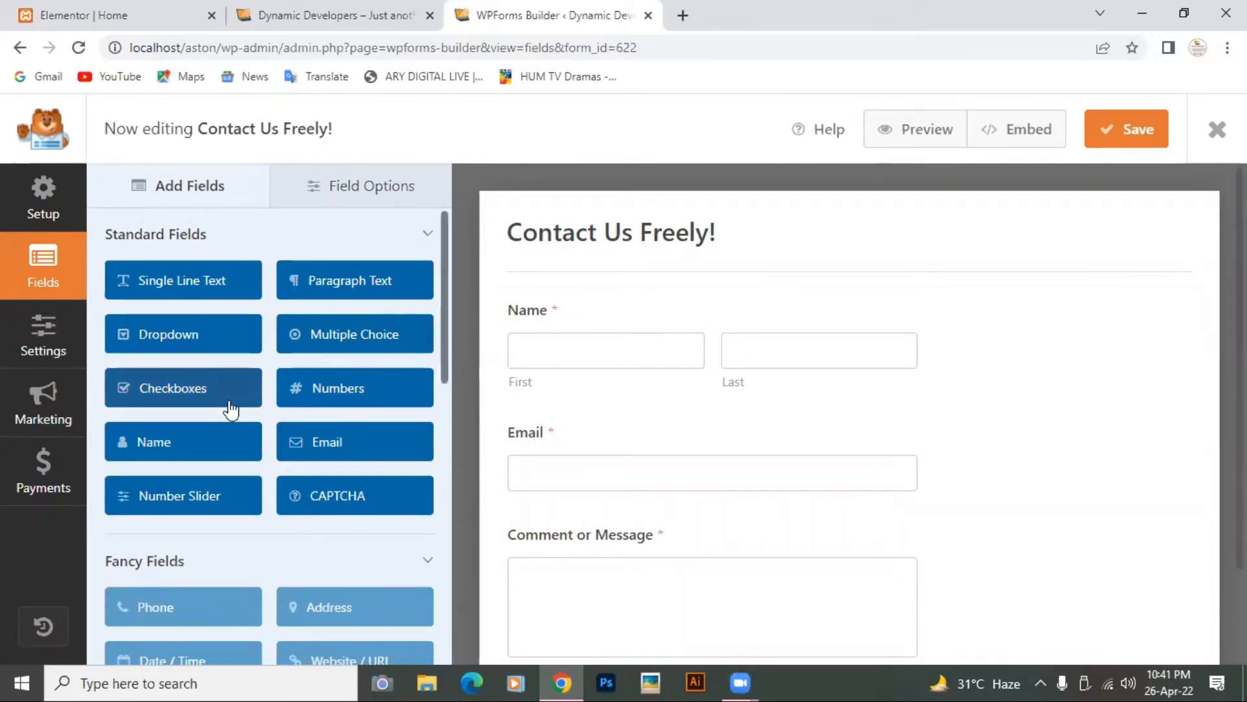
Step: Add a Checkboxes field below Name and a Dropdown field, then select the Name field
left_click_drag(231, 410, 593, 435)
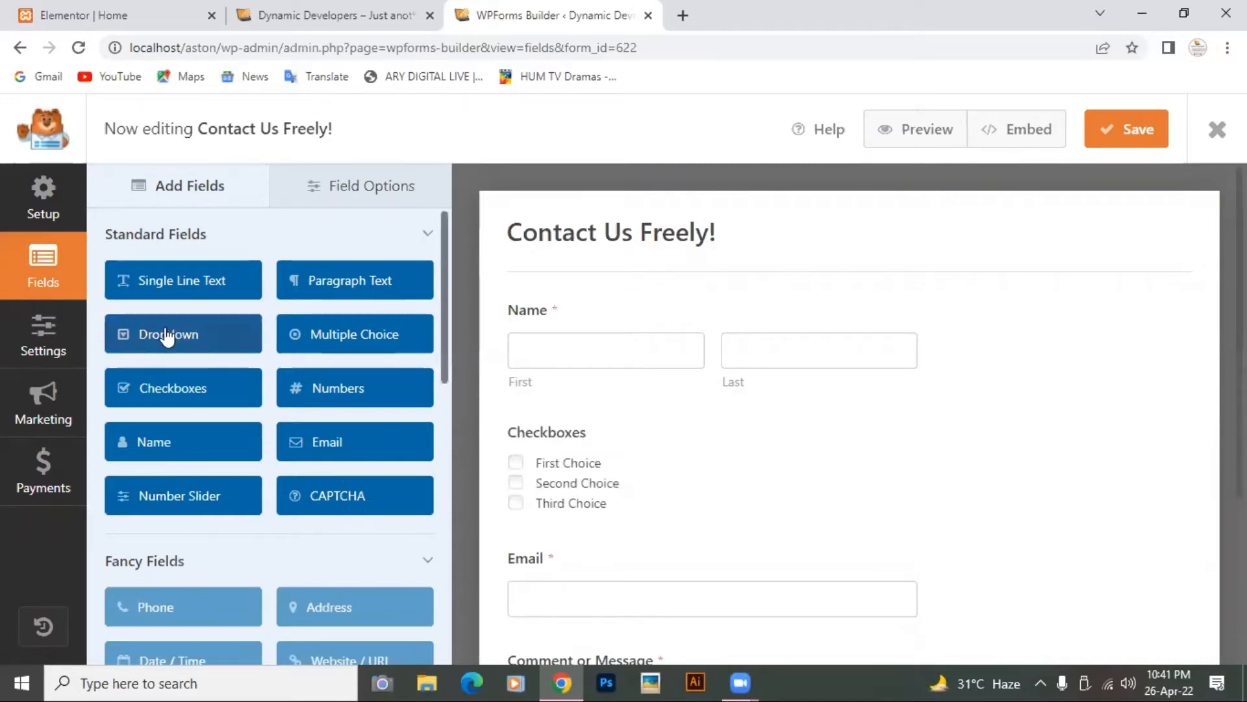
scroll(655, 435, "down", 5)
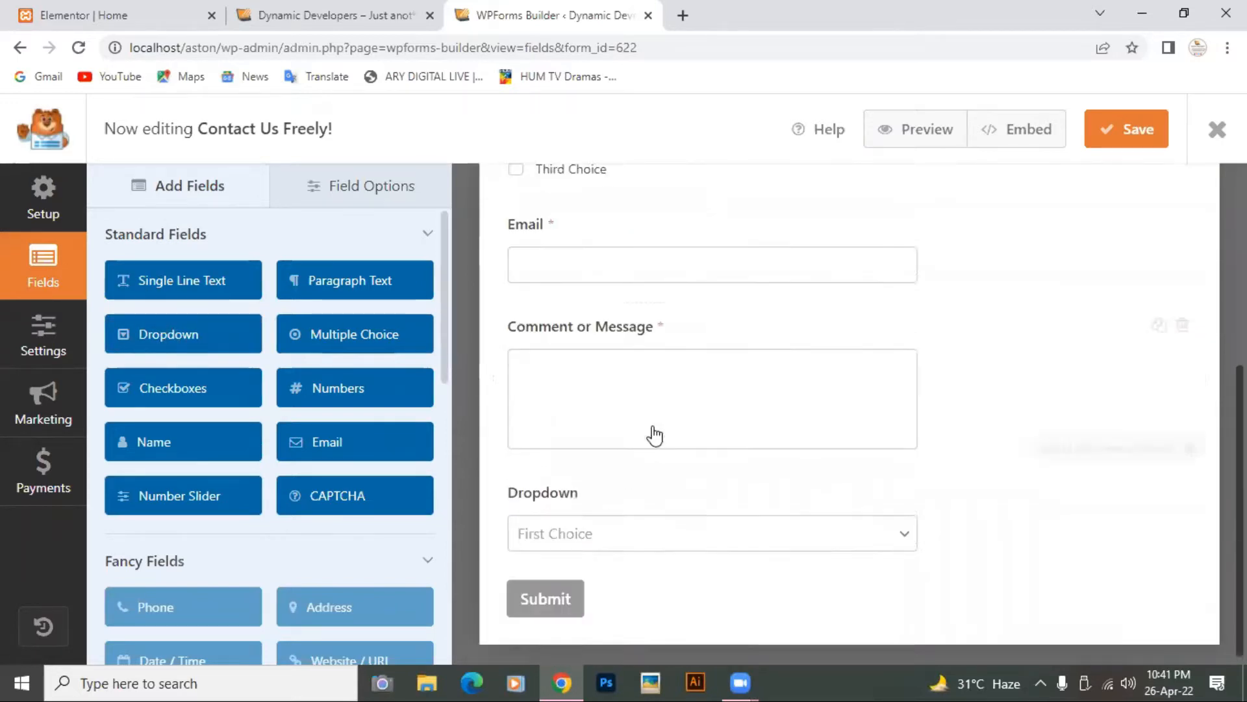
left_click_drag(151, 336, 355, 472)
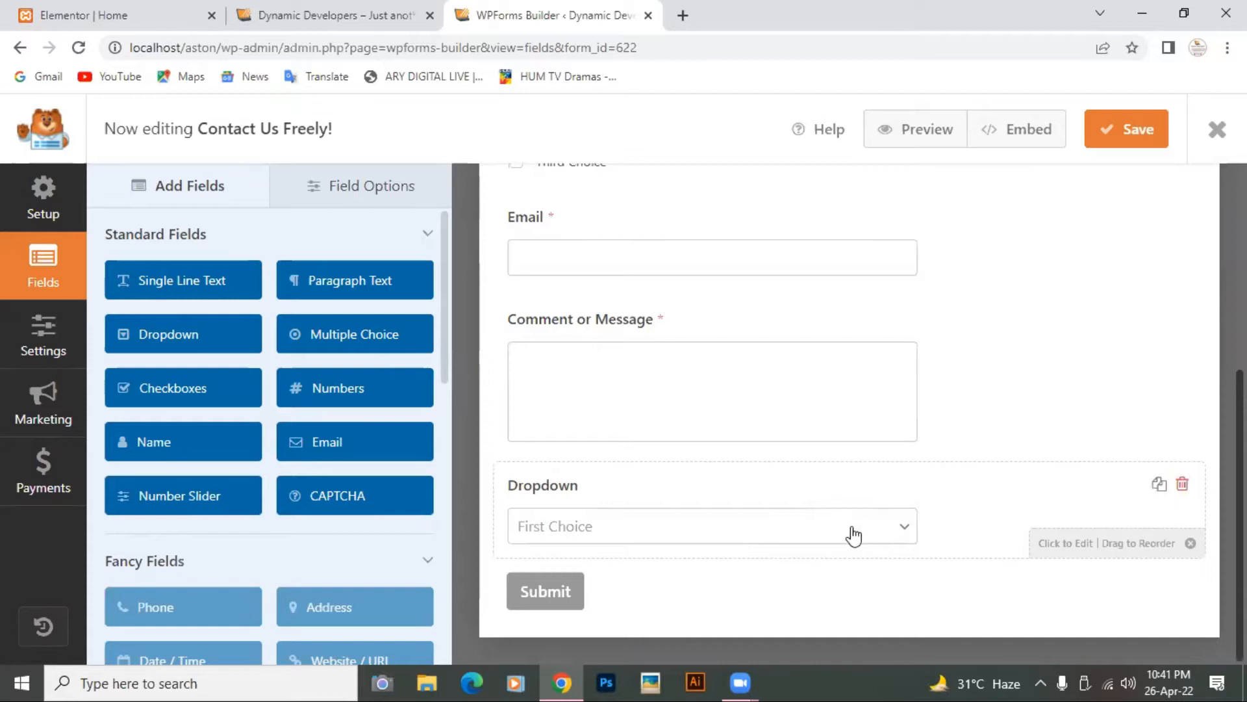
scroll(786, 466, "up", 5)
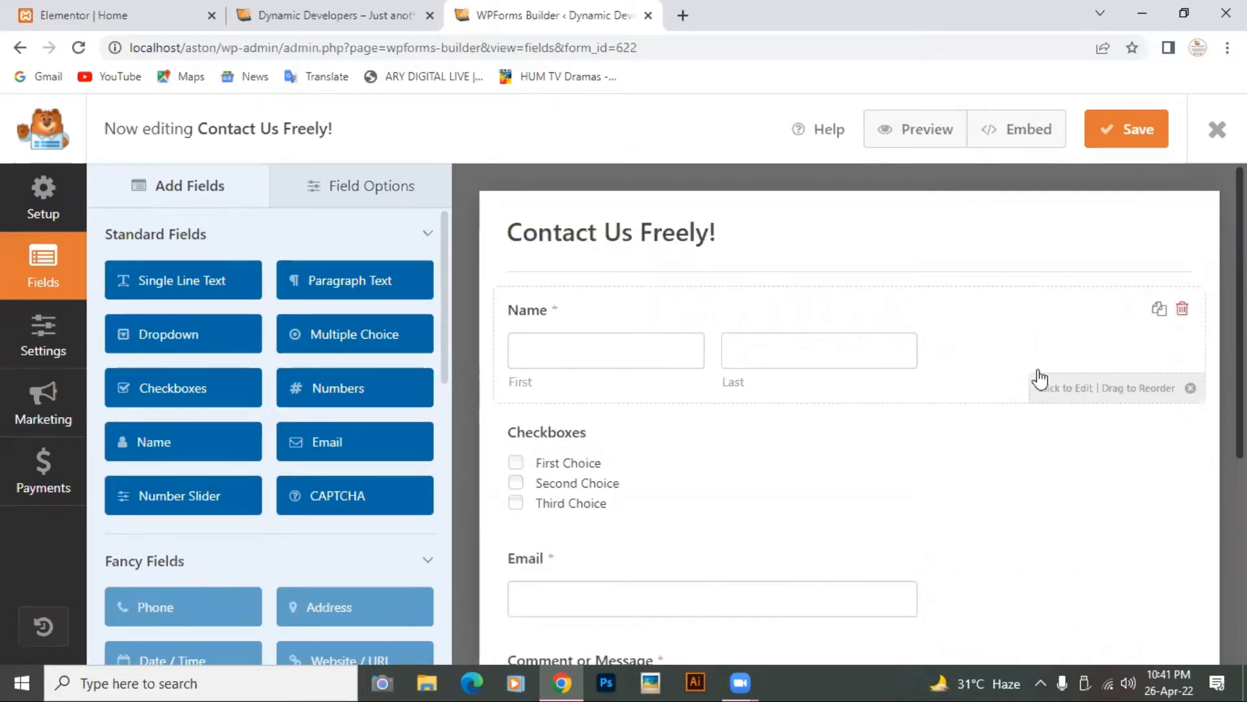
left_click(1060, 396)
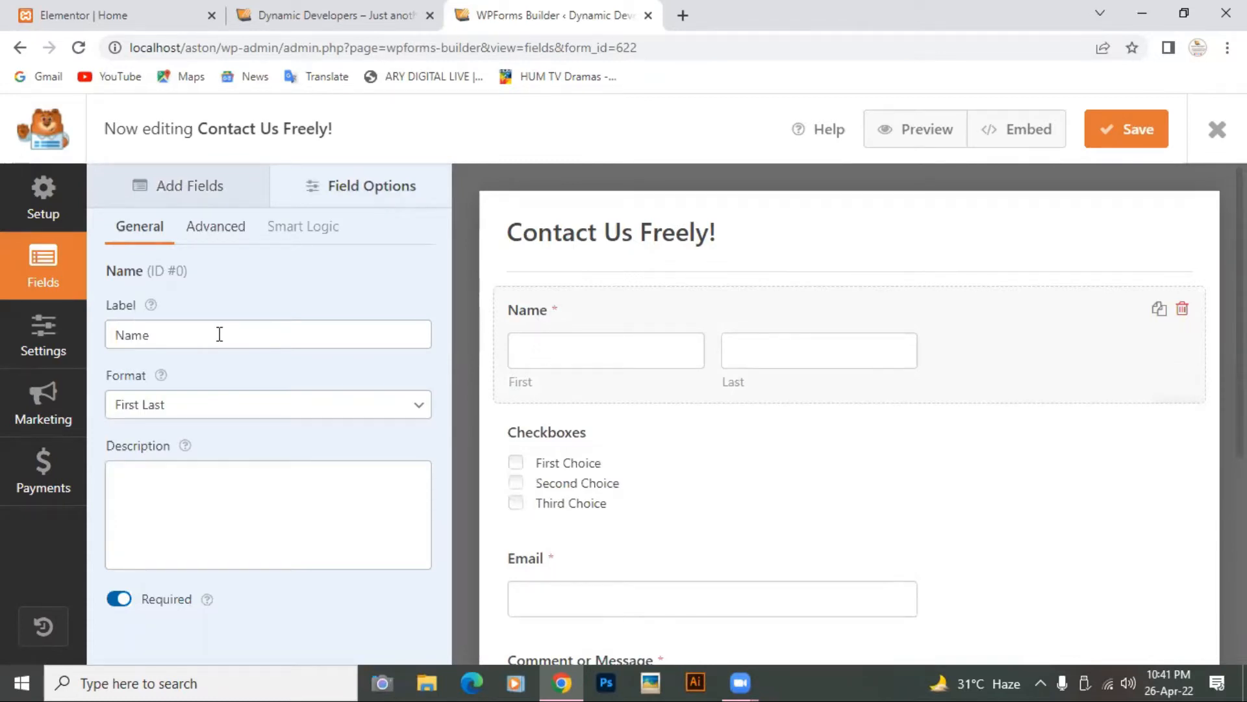
Step: Try the Name field's Simple, First Last and First Middle Last formats, settling on First Last
left_click(418, 408)
left_click(344, 431)
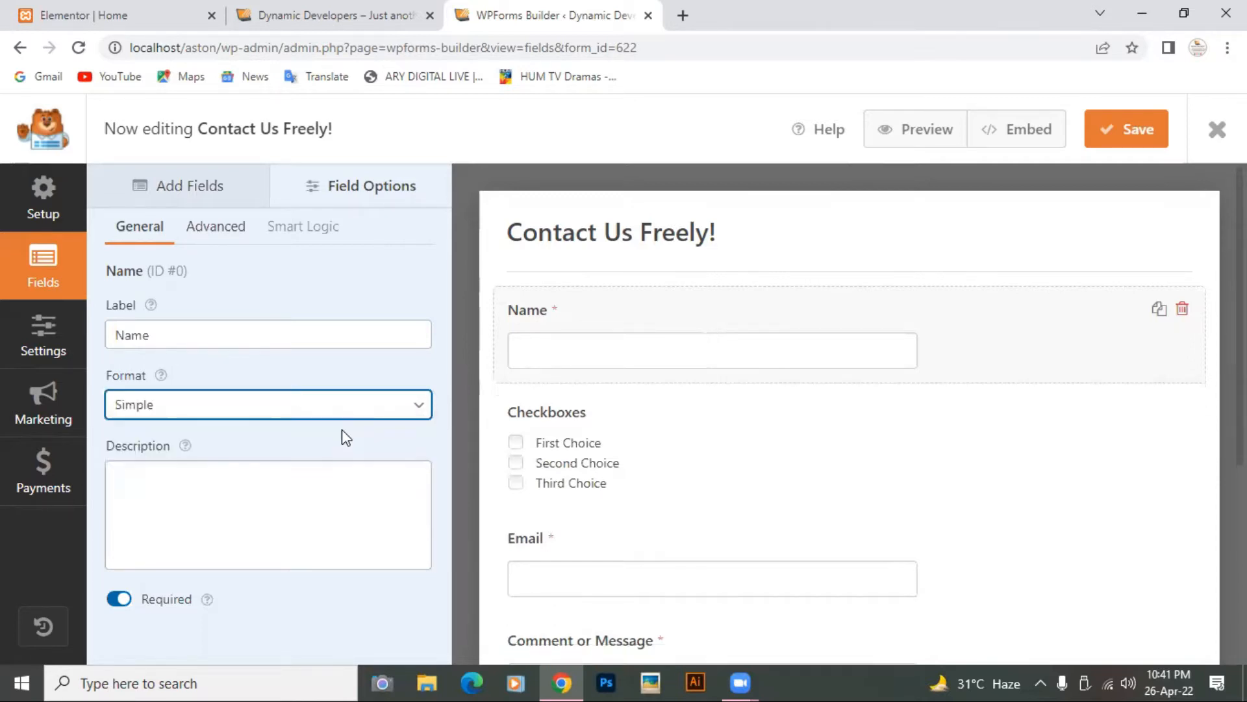
left_click(419, 408)
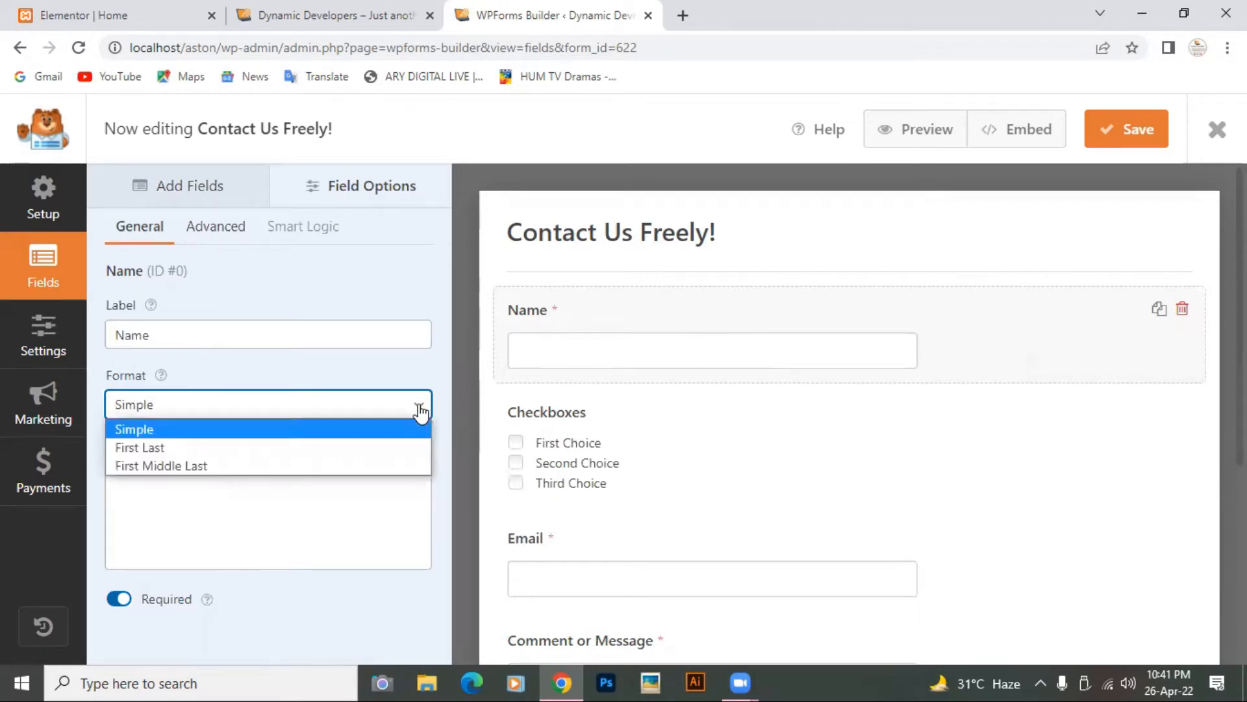
left_click(370, 448)
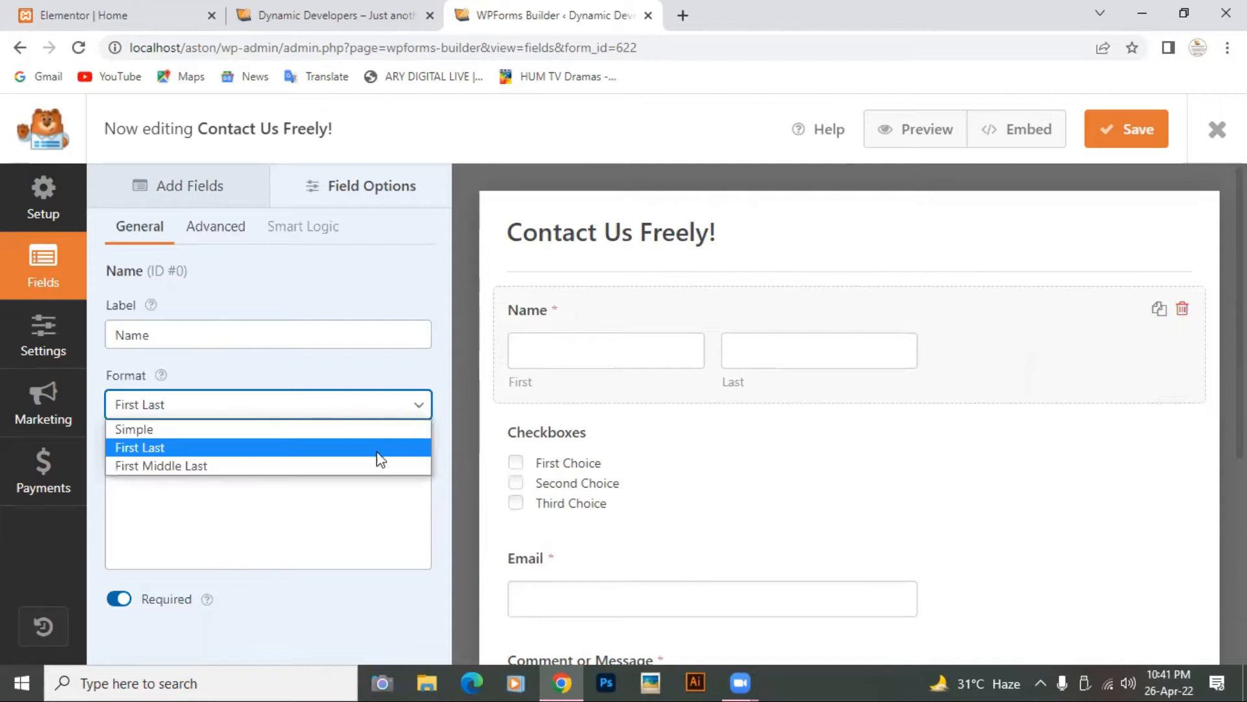
left_click(382, 465)
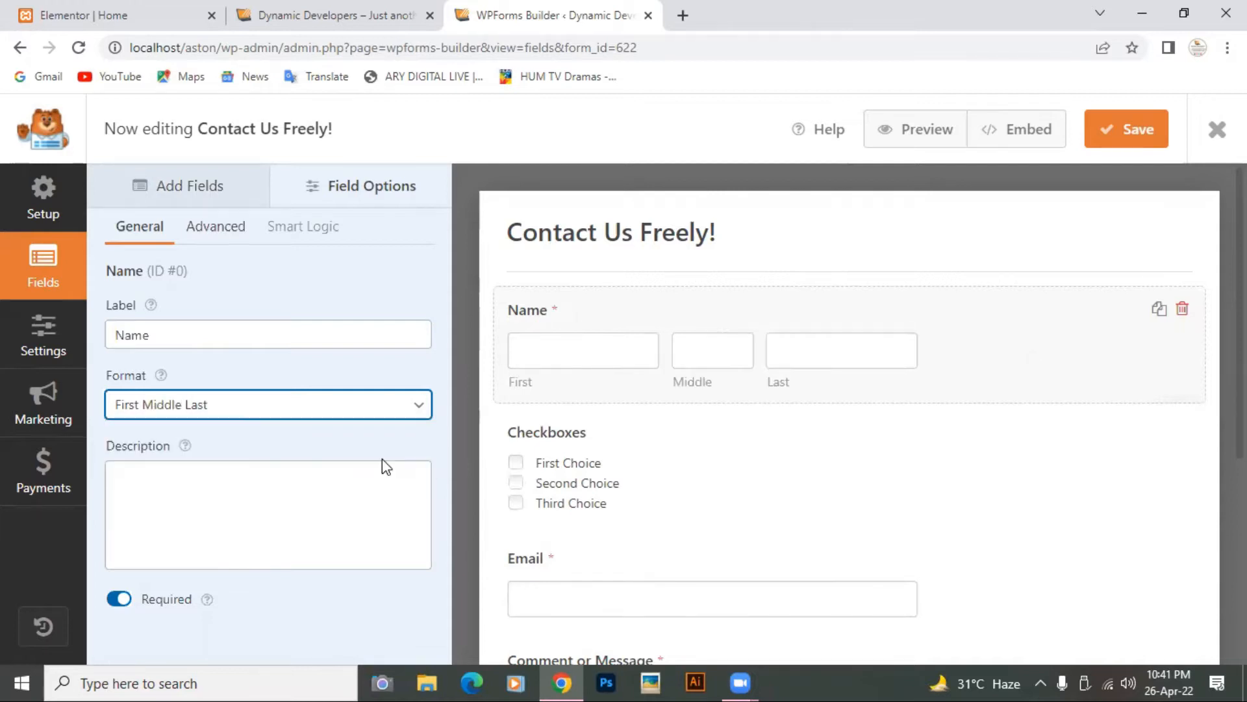
left_click(421, 413)
left_click(335, 446)
scroll(767, 482, "down", 1)
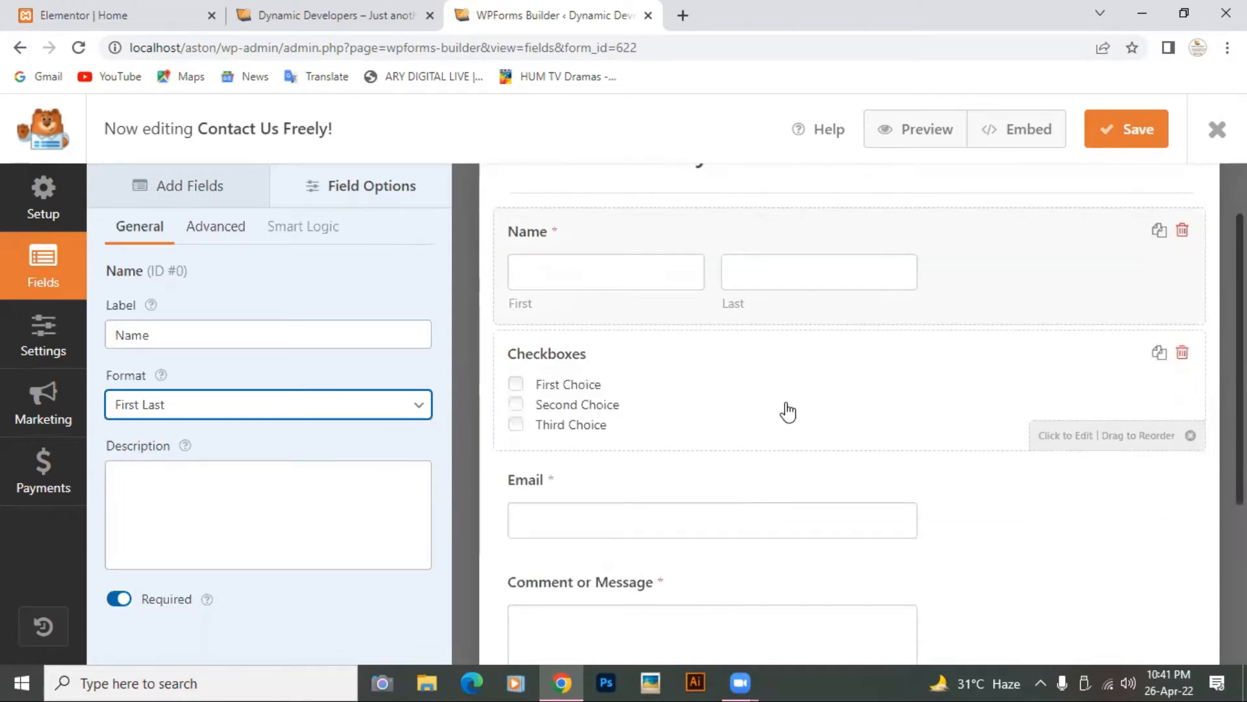
left_click(669, 406)
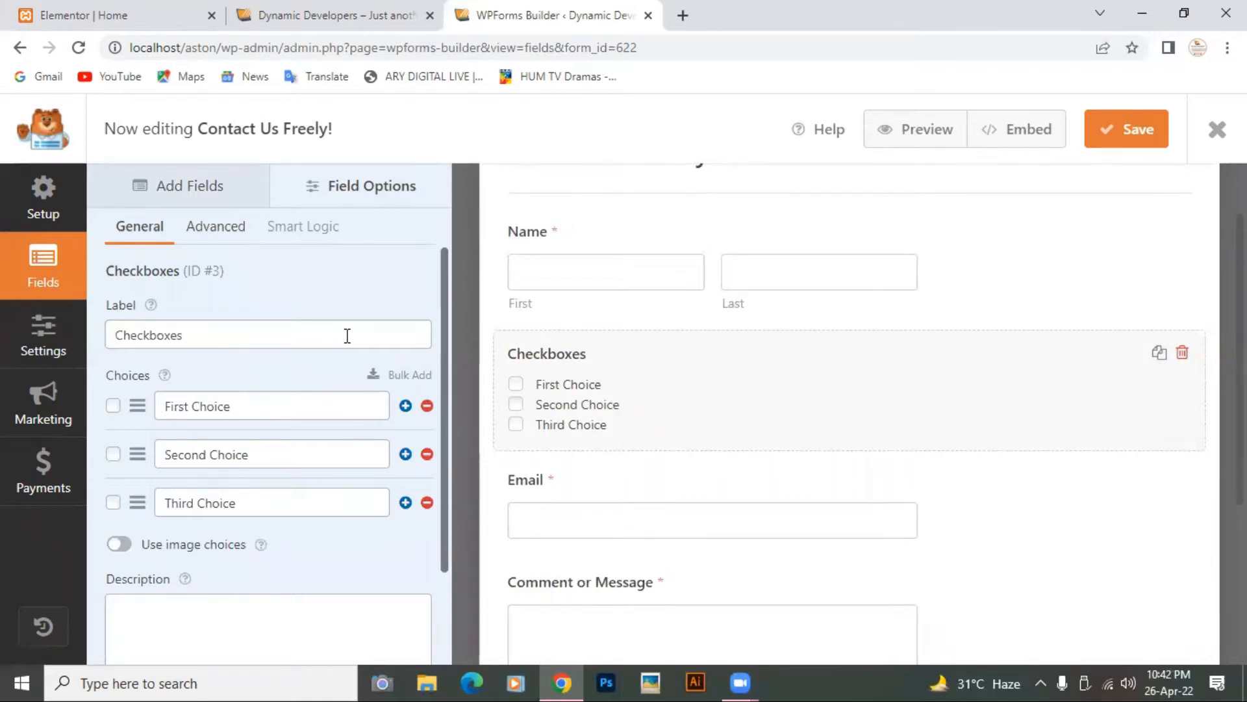
Step: Relabel the Checkboxes field as a satisfaction question with choices 'agree' and 'disagree'
left_click(270, 330)
key("BackSpace")
key("BackSpace")
key("BackSpace")
key("BackSpace")
key("BackSpace")
key("BackSpace")
key("BackSpace")
key("BackSpace")
key("BackSpace")
key("BackSpace")
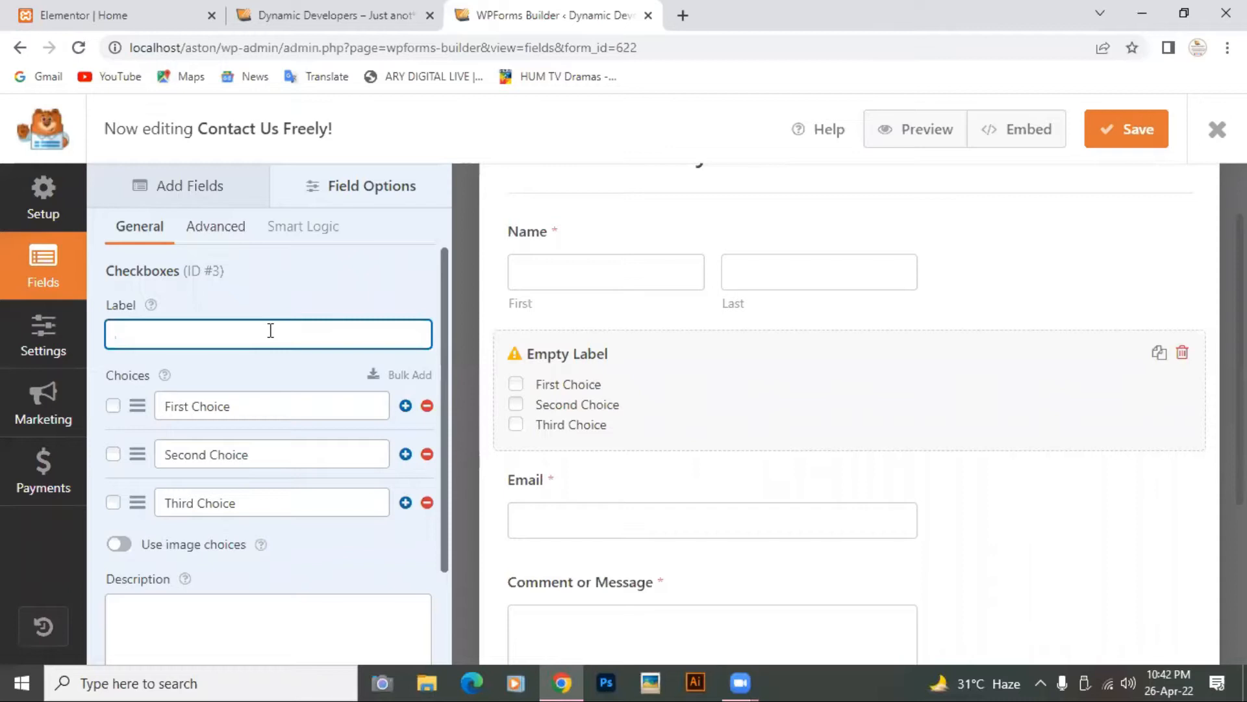
type("Are yo")
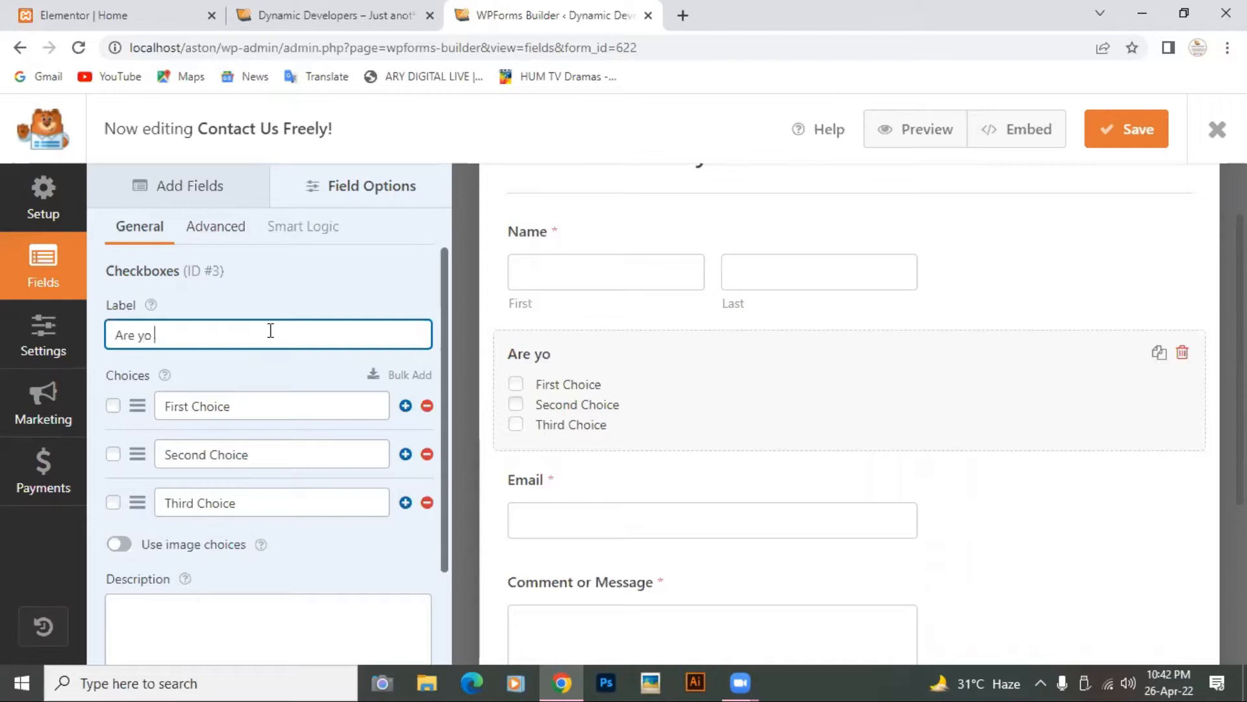
type("u satified")
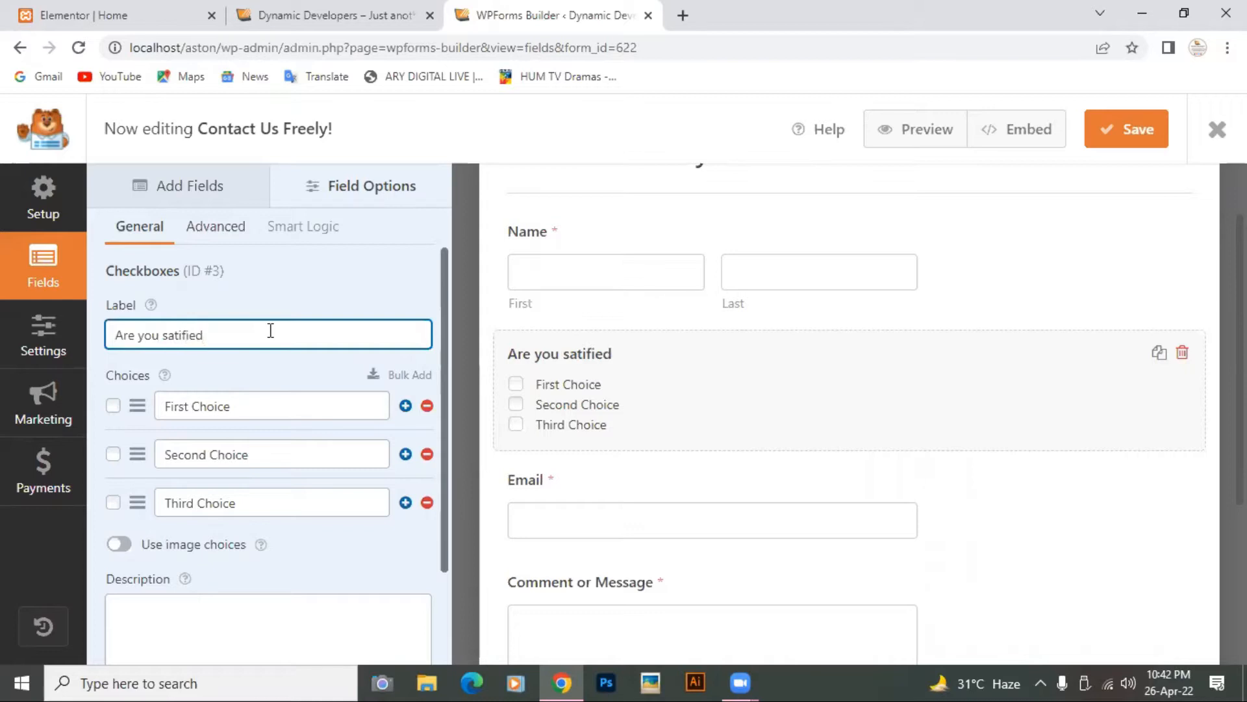
left_click(256, 406)
key("BackSpace")
key("BackSpace")
key("BackSpace")
key("BackSpace")
key("BackSpace")
key("BackSpace")
key("BackSpace")
key("BackSpace")
key("BackSpace")
key("BackSpace")
key("BackSpace")
key("BackSpace")
type("agree")
left_click(265, 443)
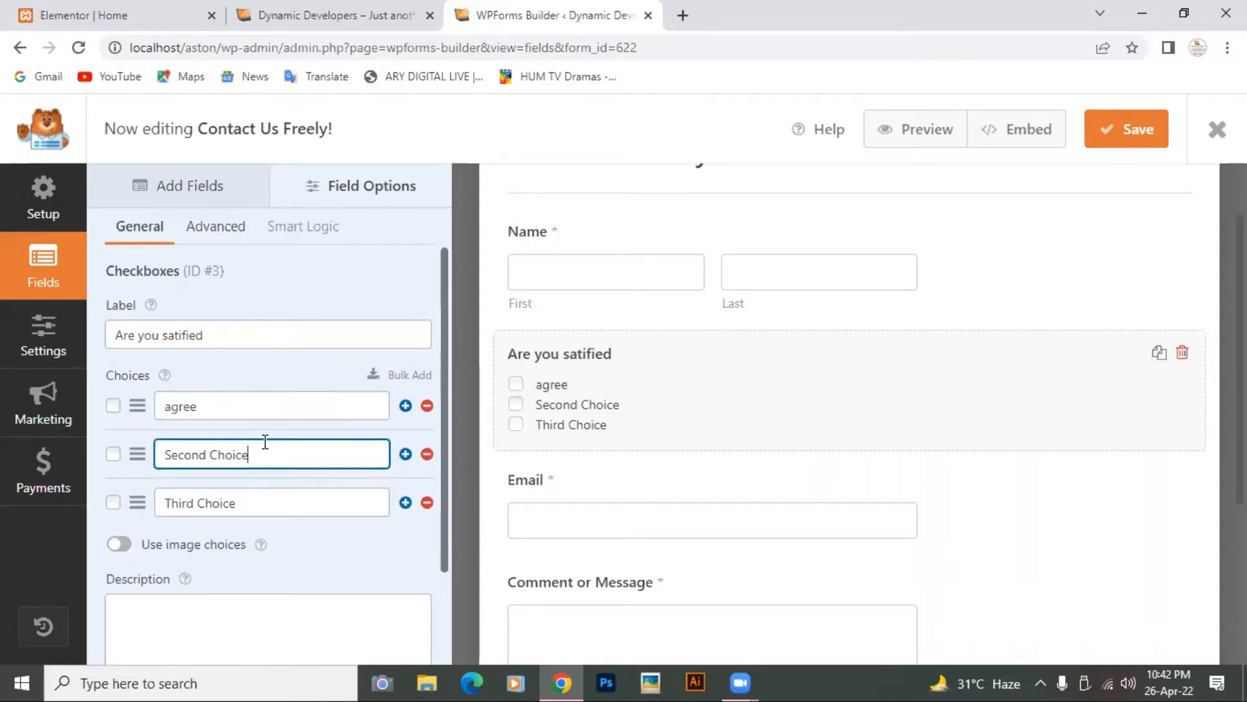
key("BackSpace")
key("BackSpace")
key("BackSpace")
key("BackSpace")
key("BackSpace")
key("BackSpace")
key("BackSpace")
key("BackSpace")
key("BackSpace")
key("BackSpace")
key("BackSpace")
key("BackSpace")
type("disagree")
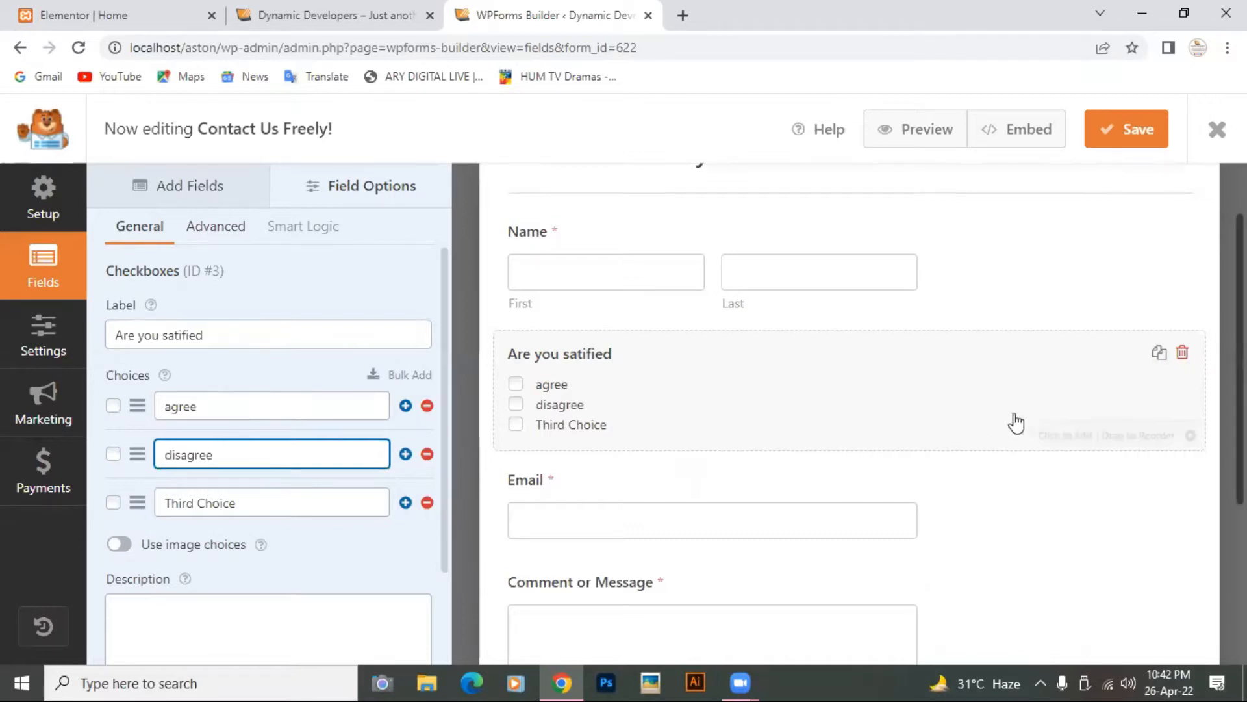
Step: Delete the Checkboxes field from the form
left_click(1183, 354)
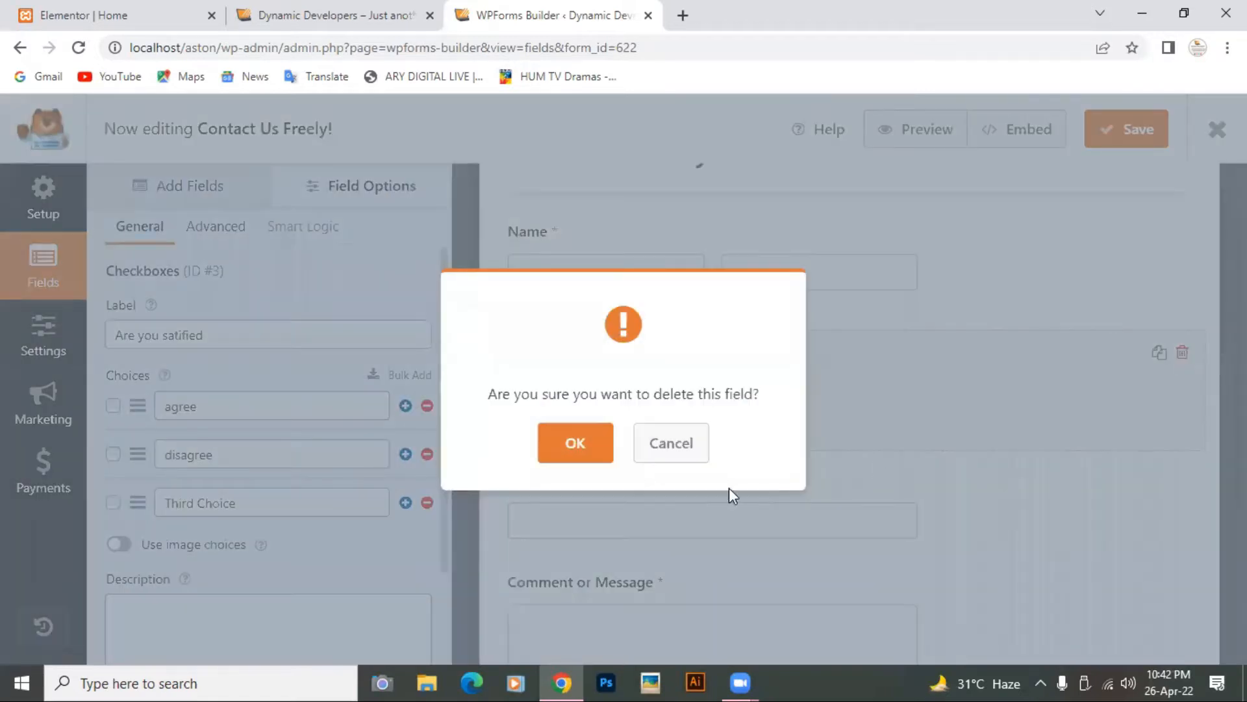
left_click(573, 445)
scroll(568, 455, "down", 2)
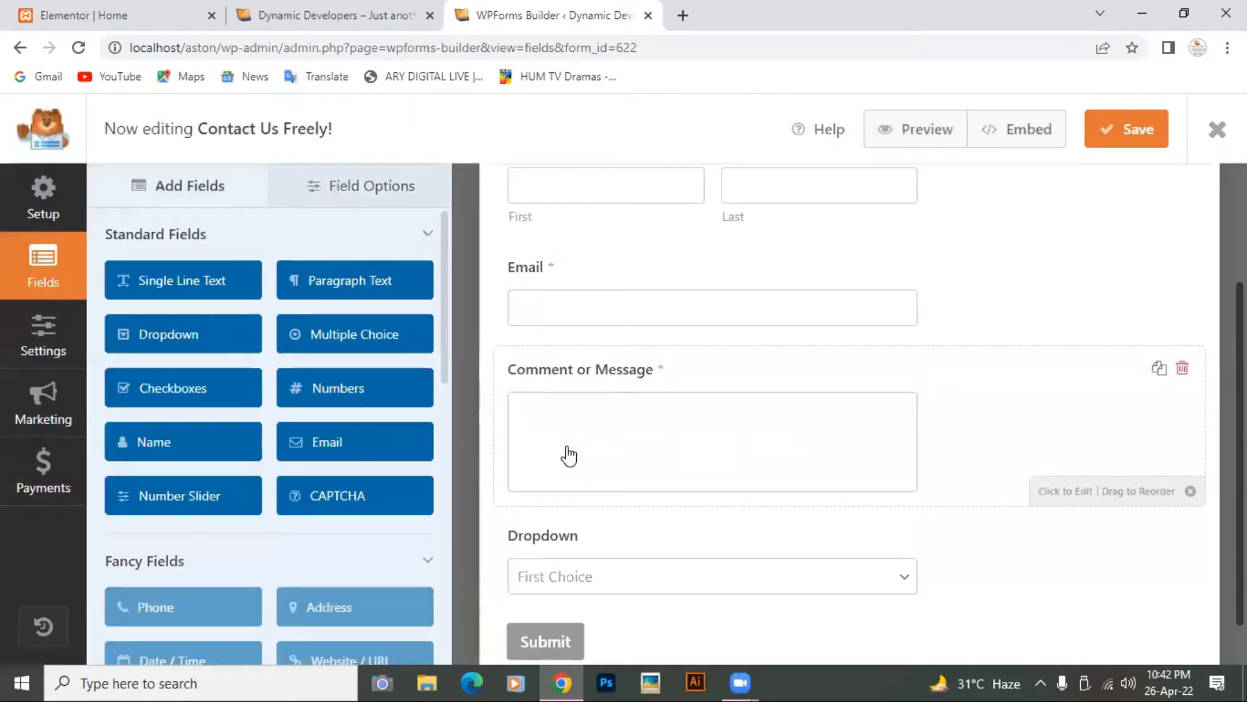
Step: Relabel the Email field as 'Enter your Email'
left_click(575, 291)
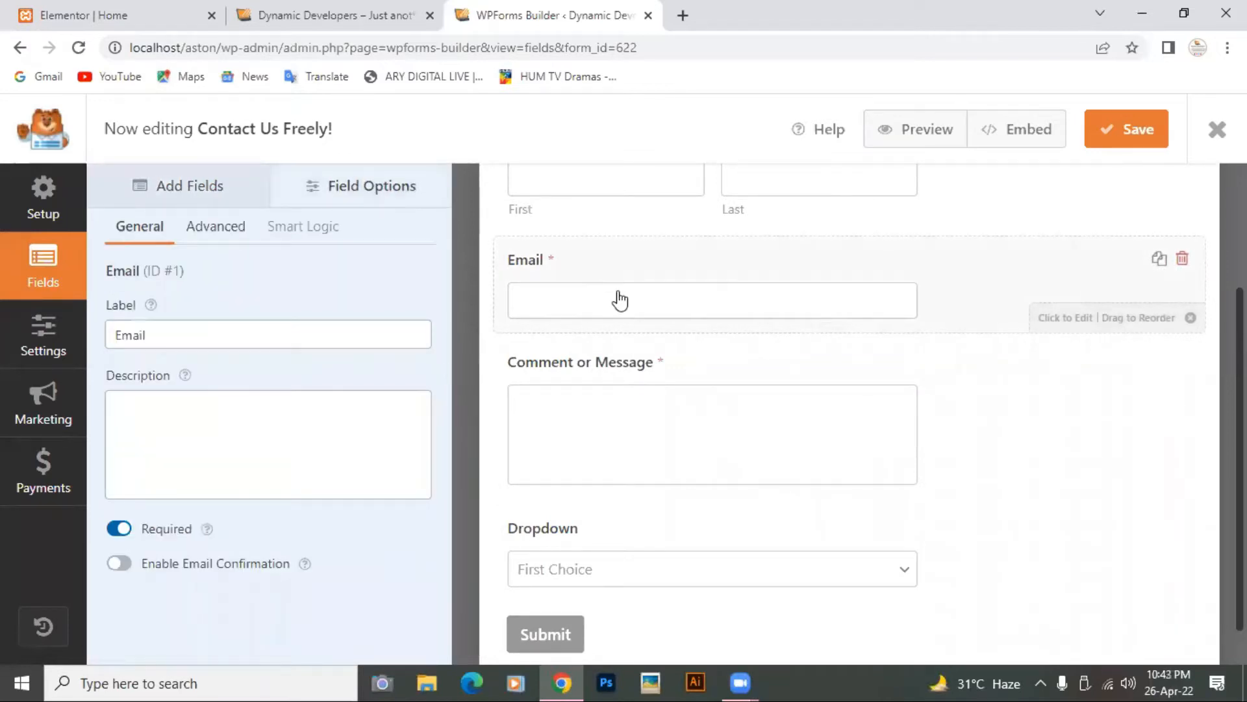
left_click(171, 337)
key("BackSpace")
key("BackSpace")
key("BackSpace")
key("BackSpace")
key("BackSpace")
type("Enter")
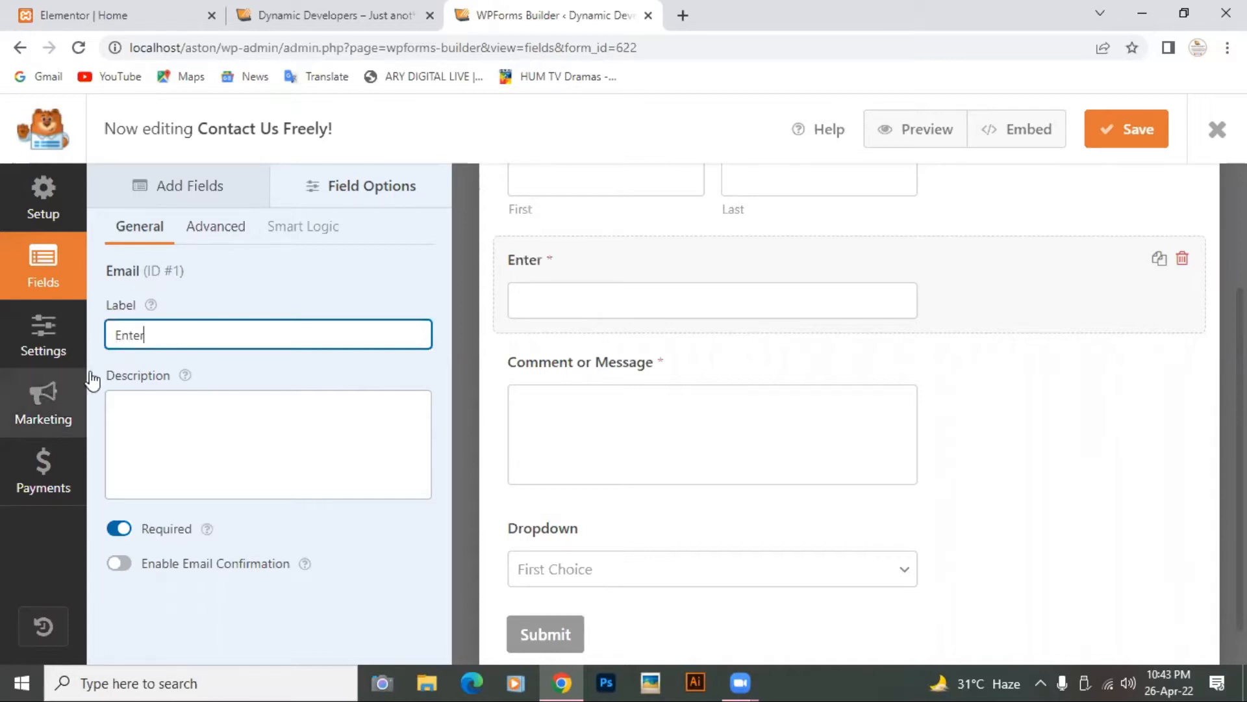
type(" your")
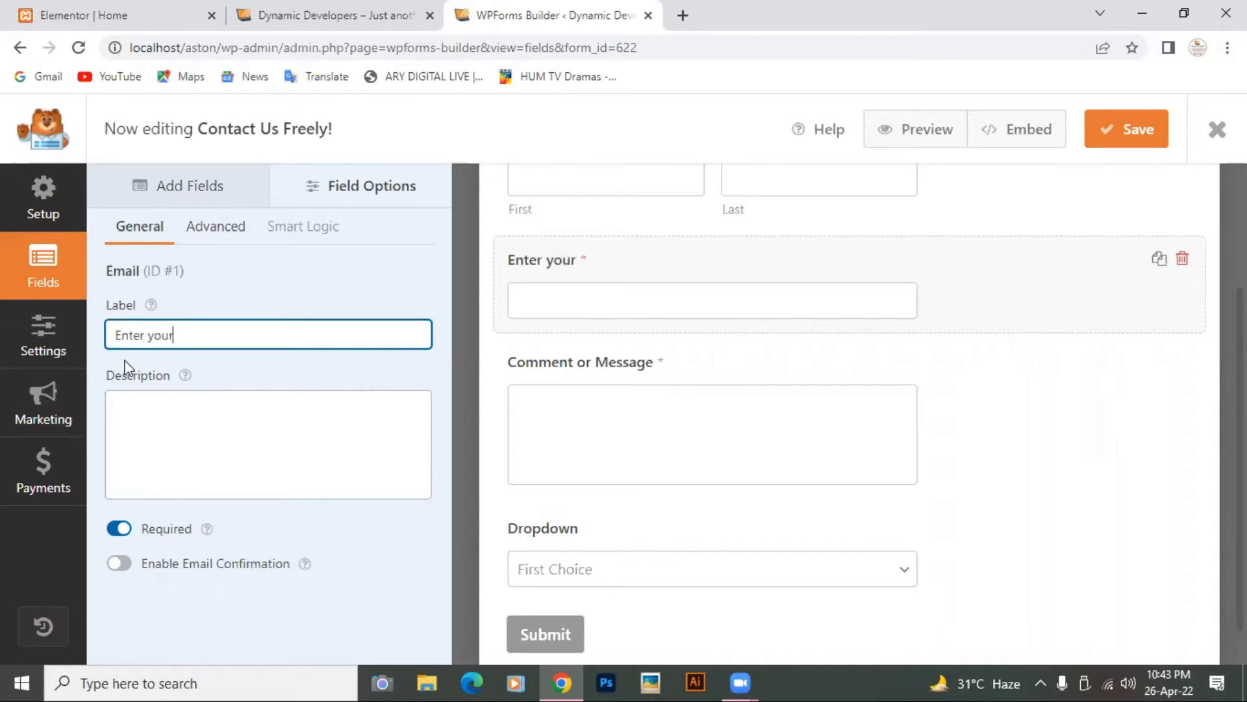
type(" email")
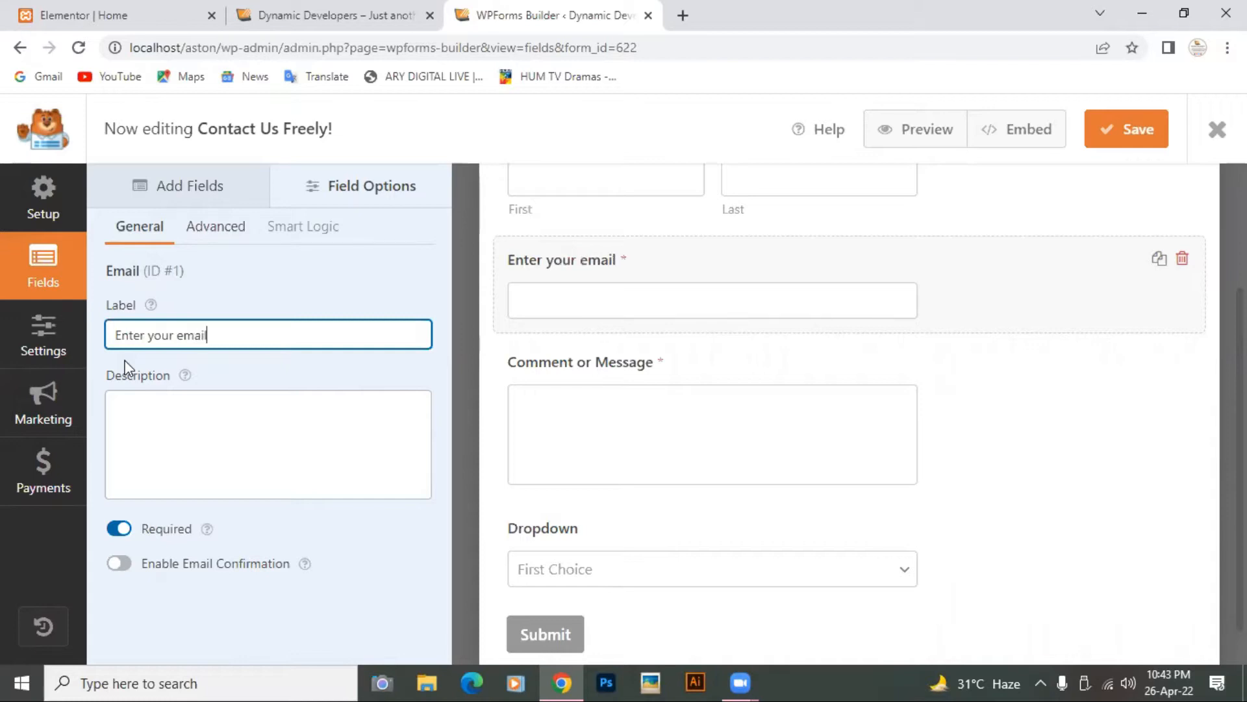
left_click(183, 334)
key("BackSpace")
type("E")
Step: Toggle the Email field's Required setting off and back on
left_click(119, 530)
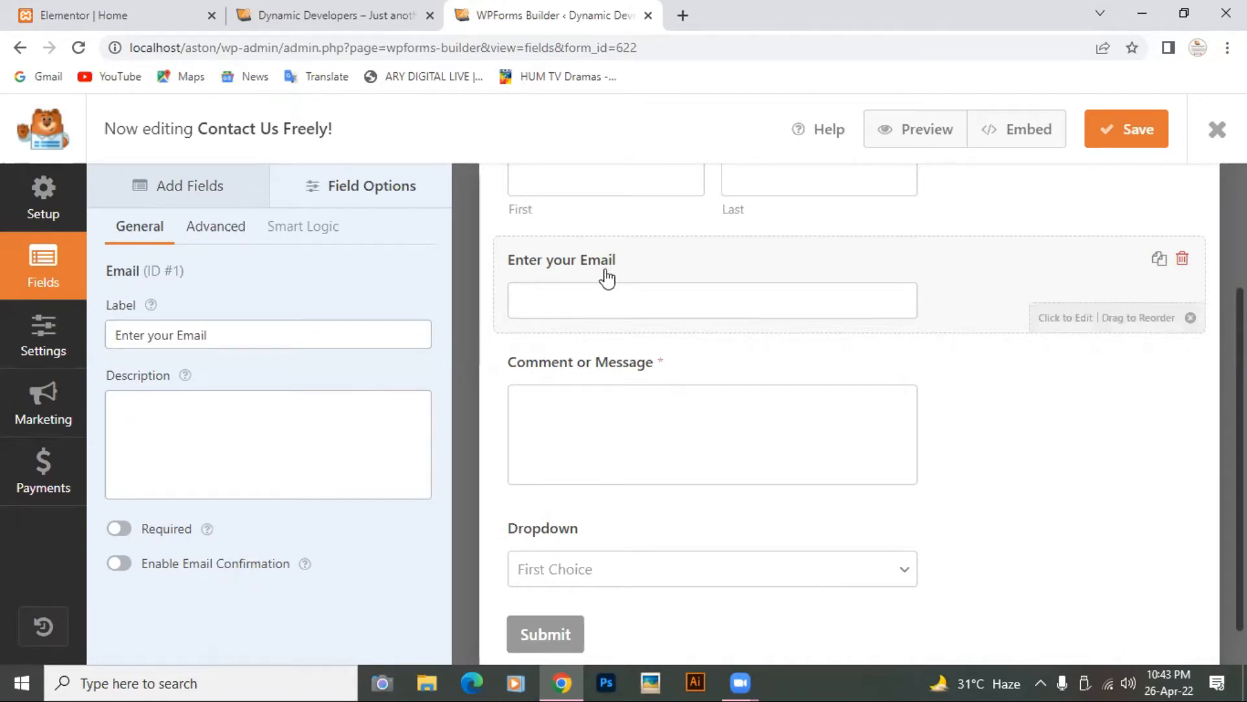
left_click(119, 529)
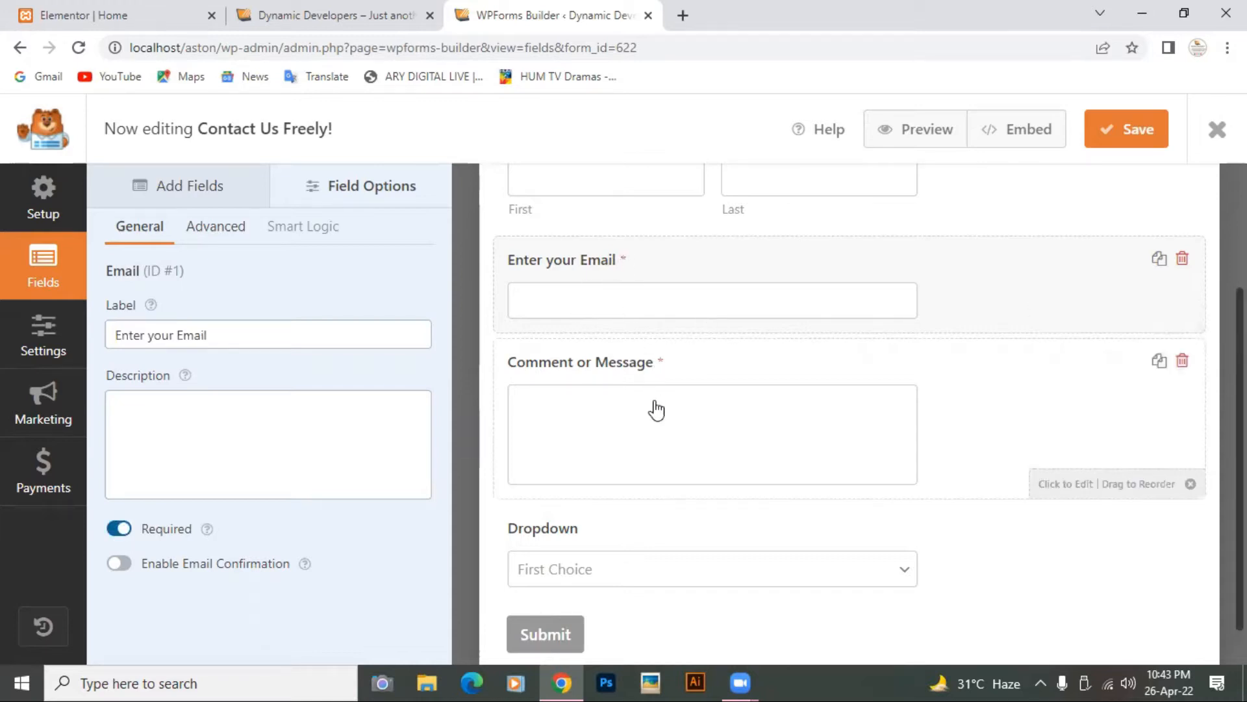
scroll(653, 409, "down", 1)
scroll(656, 409, "up", 1)
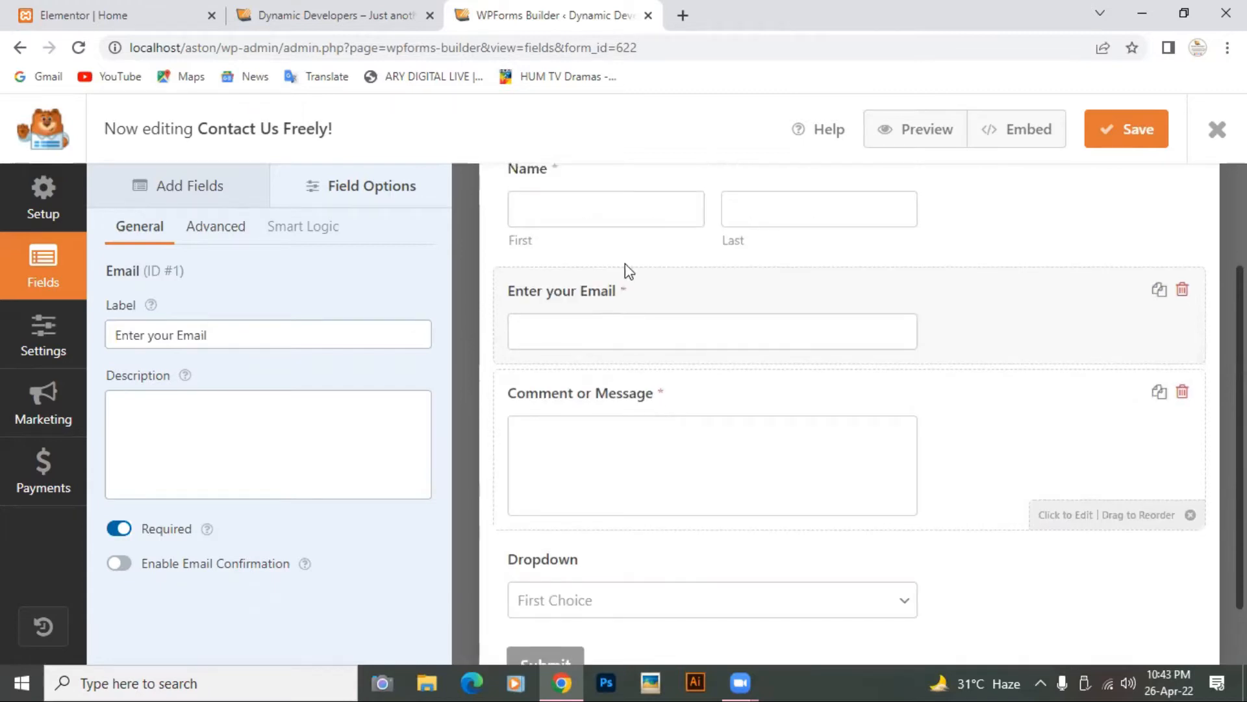
scroll(636, 316, "down", 1)
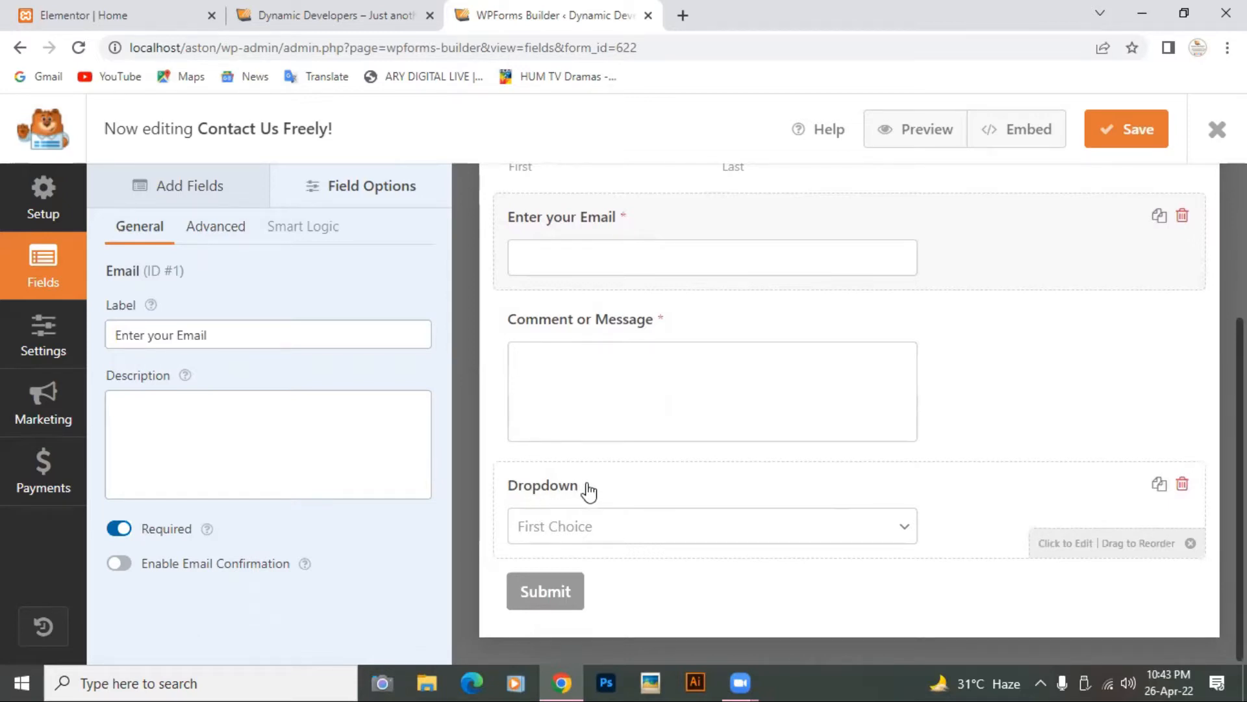
Step: Relabel the Dropdown field as 'How did you know about us?'
left_click(1059, 551)
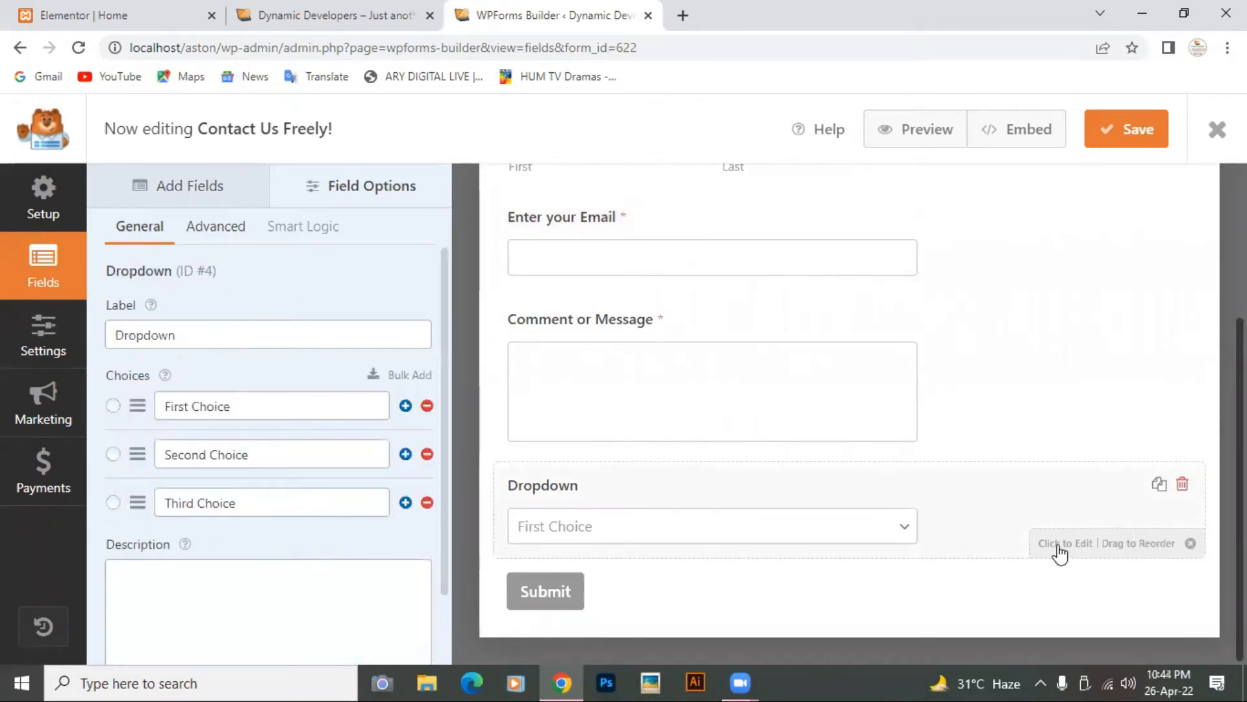
left_click(266, 335)
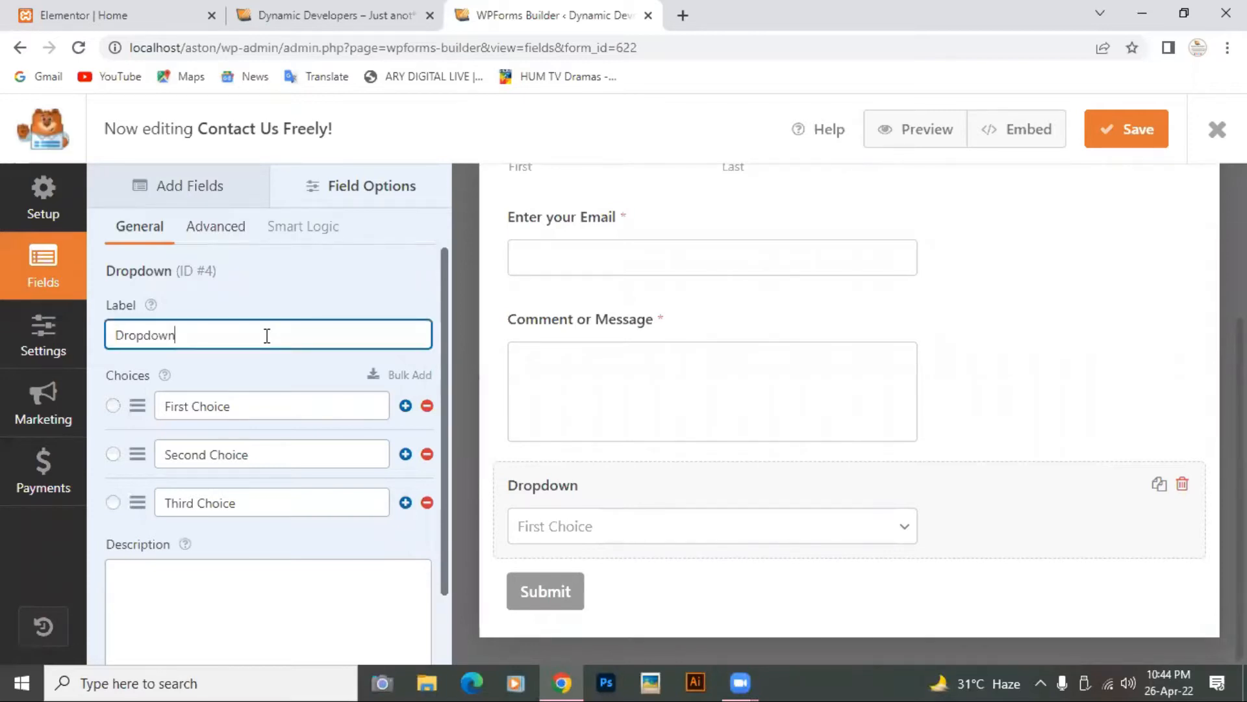
key("BackSpace")
key("BackSpace")
key("BackSpace")
key("BackSpace")
key("BackSpace")
key("BackSpace")
key("BackSpace")
key("BackSpace")
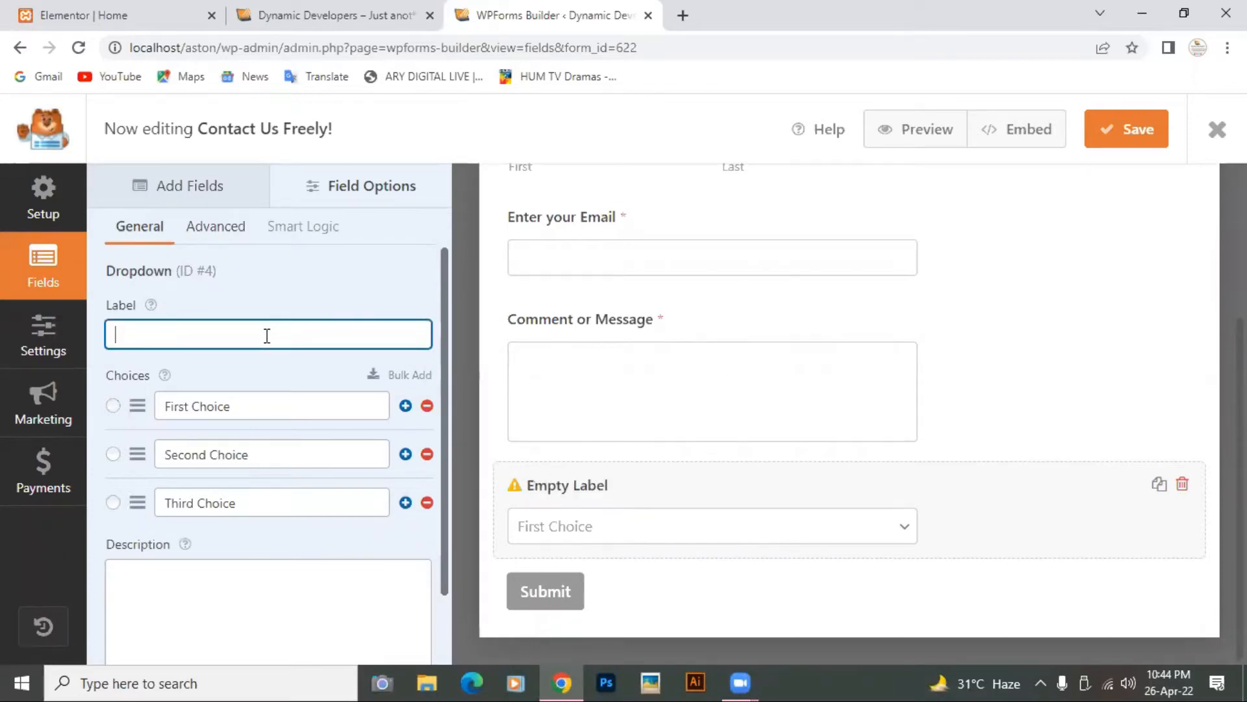
type("How did yo")
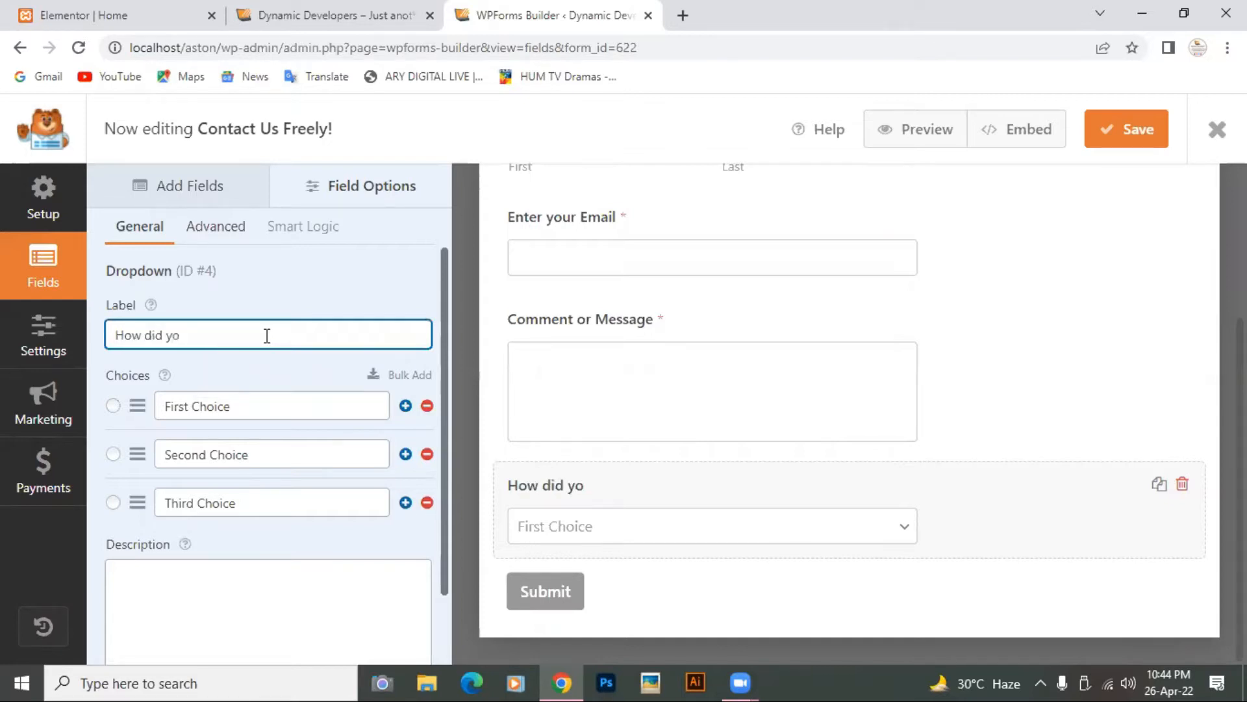
type("u know about us")
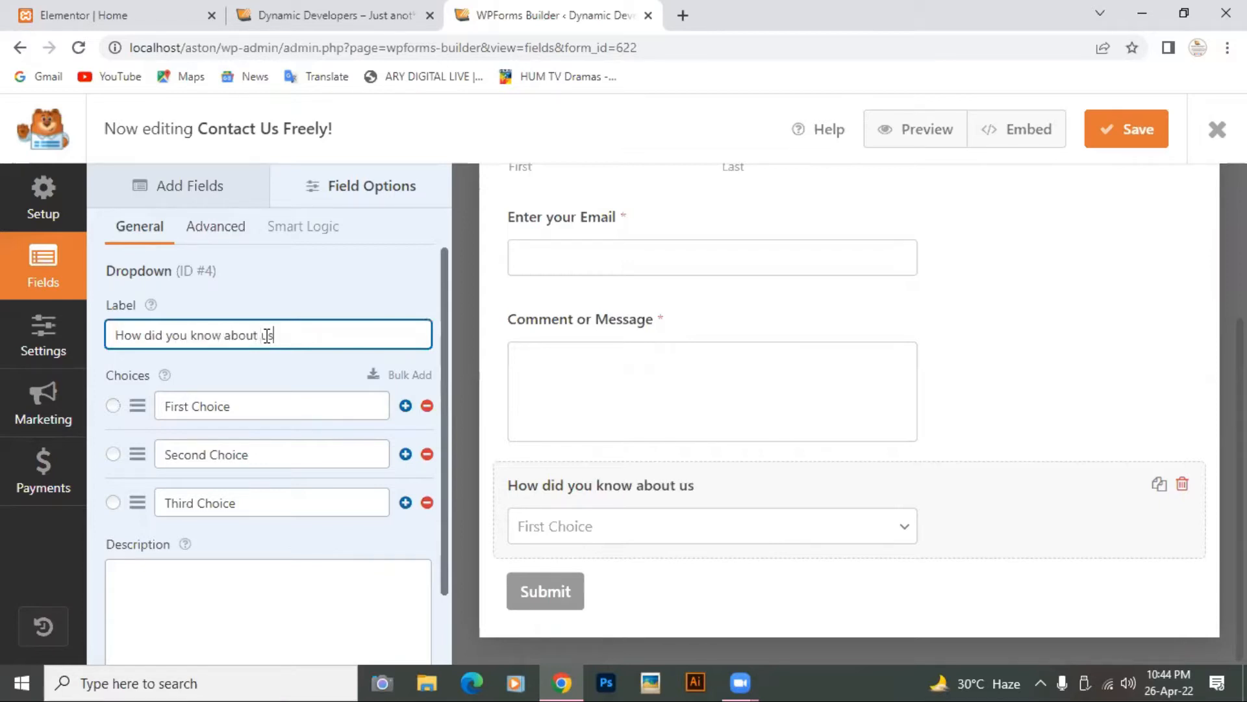
type("?")
Step: Set the dropdown choices to 'social media', 'website' and 'family/freinds'
left_click(292, 408)
key("BackSpace")
key("BackSpace")
key("BackSpace")
key("BackSpace")
key("BackSpace")
key("BackSpace")
key("BackSpace")
key("BackSpace")
key("BackSpace")
key("BackSpace")
key("BackSpace")
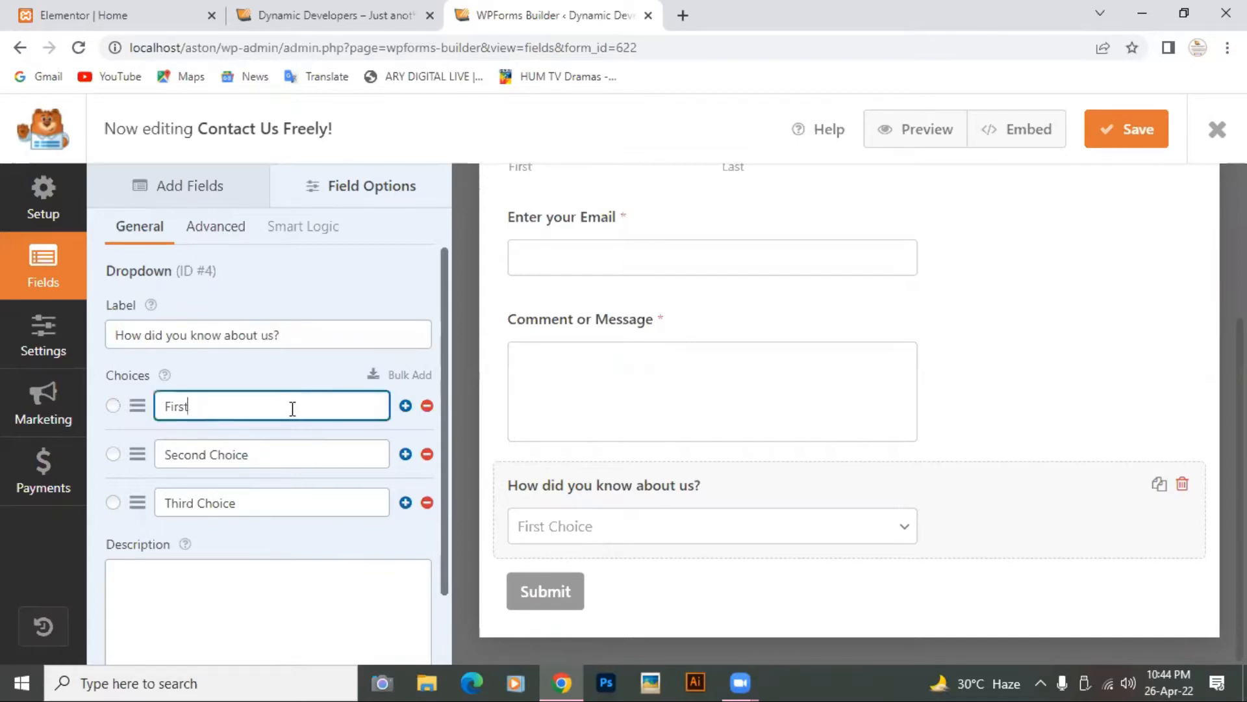
type("social media")
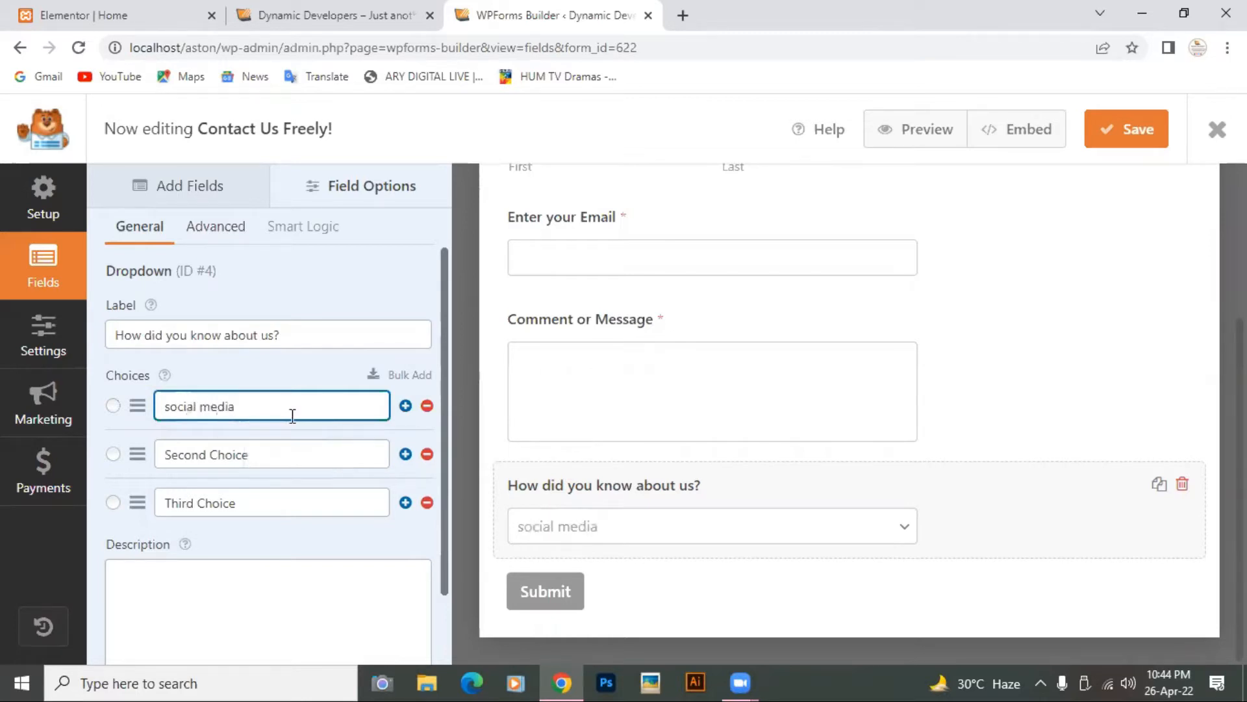
left_click(299, 447)
key("BackSpace")
key("BackSpace")
key("BackSpace")
key("BackSpace")
key("BackSpace")
key("BackSpace")
key("BackSpace")
key("BackSpace")
key("BackSpace")
key("BackSpace")
key("BackSpace")
key("BackSpace")
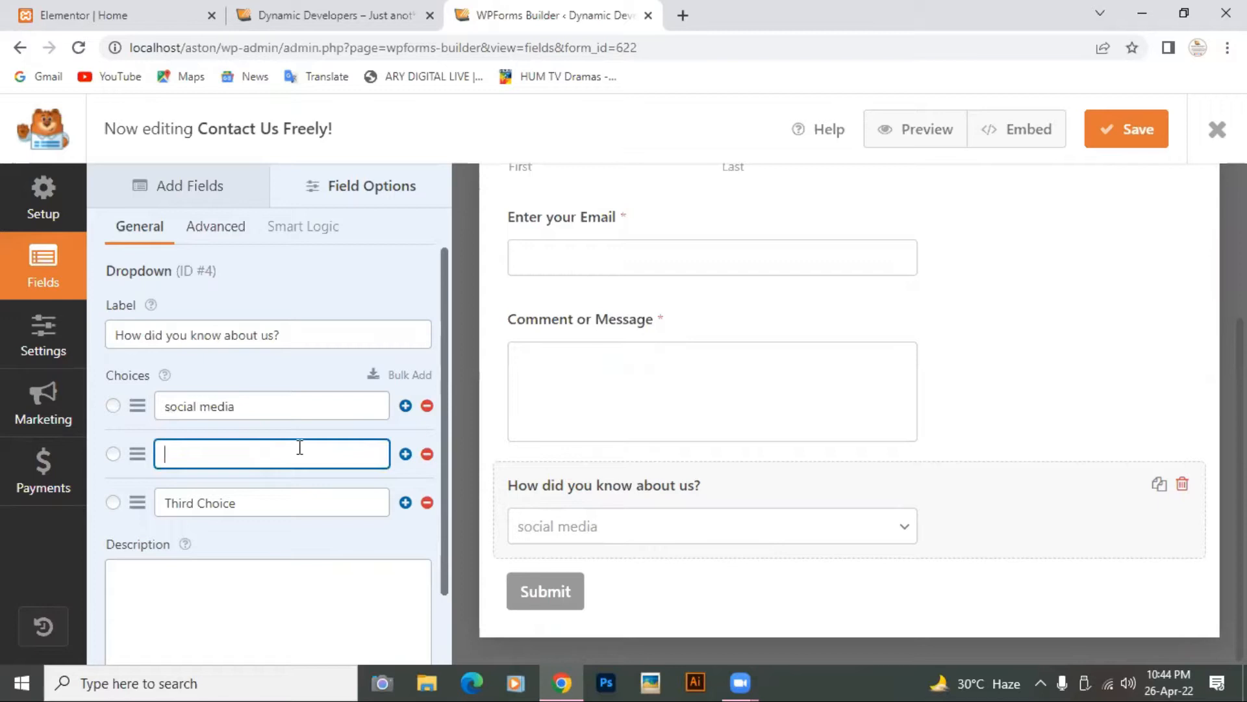
type("website")
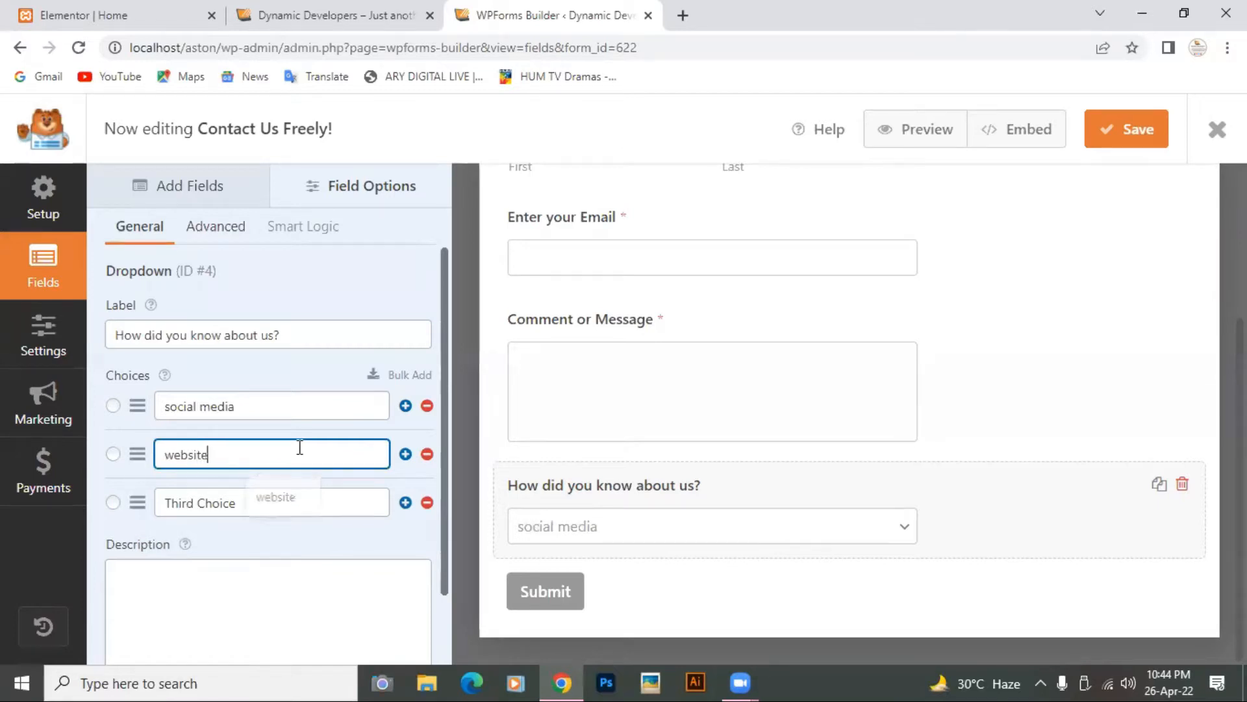
left_click(279, 507)
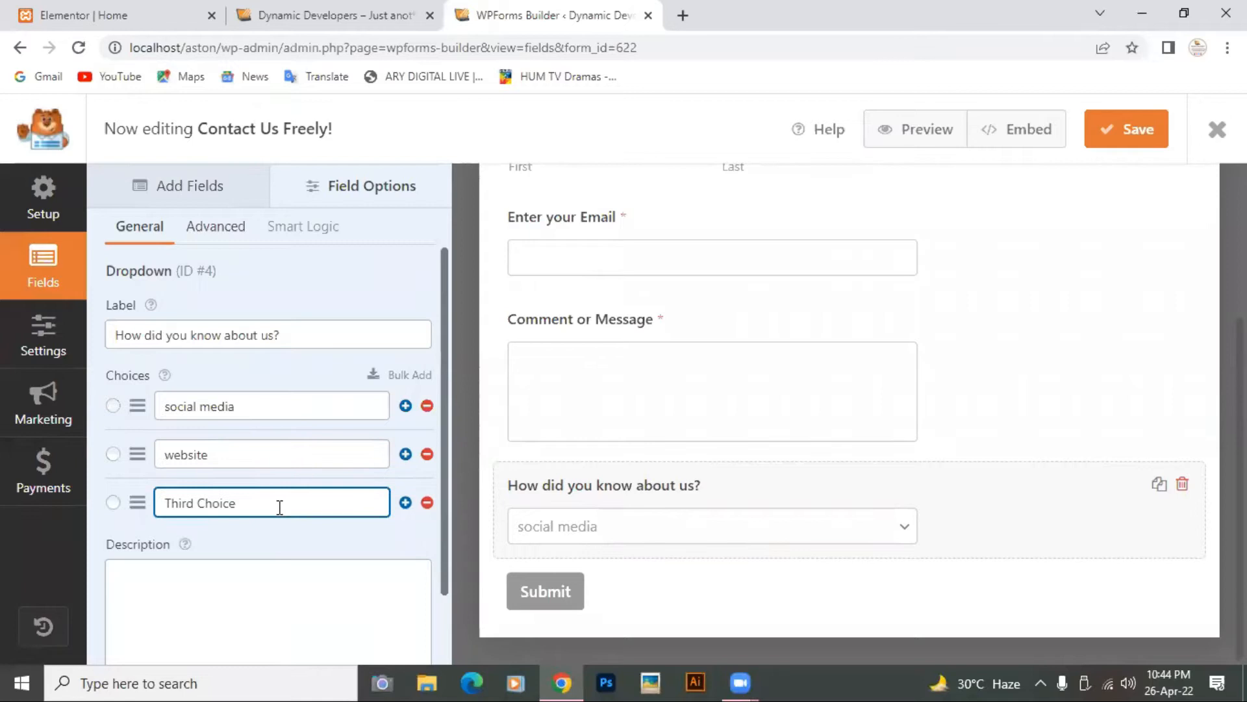
key("BackSpace")
key("BackSpace")
key("BackSpace")
key("BackSpace")
key("BackSpace")
key("BackSpace")
key("BackSpace")
key("BackSpace")
key("BackSpace")
key("BackSpace")
key("BackSpace")
type("family/freinds")
scroll(279, 506, "down", 2)
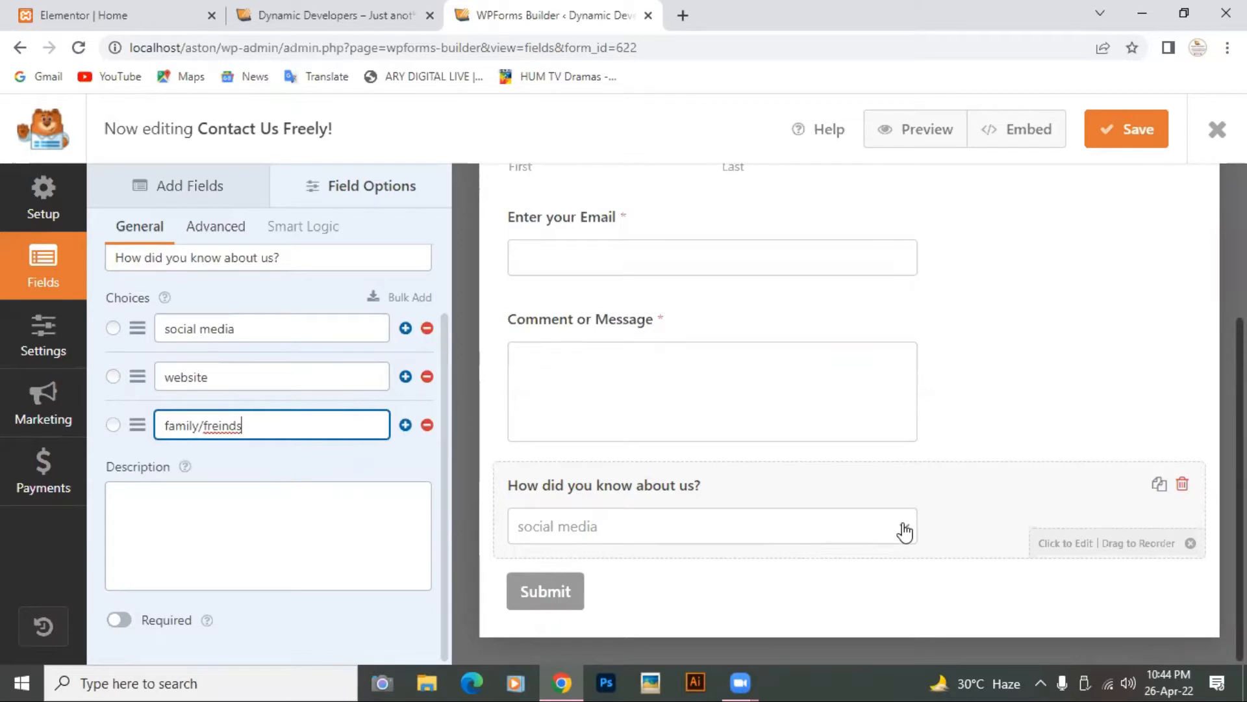
Step: Delete the 'How did you know about us?' dropdown and save the Contact Us Freely form
left_click(1182, 484)
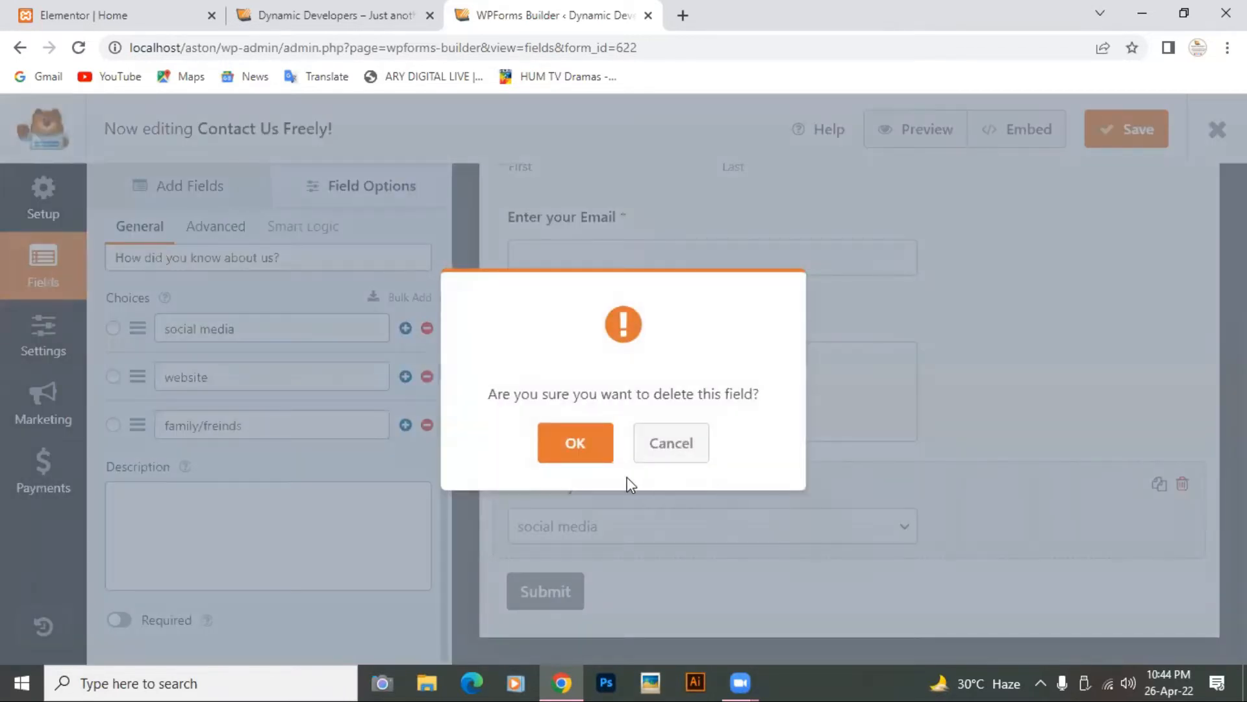
left_click(576, 444)
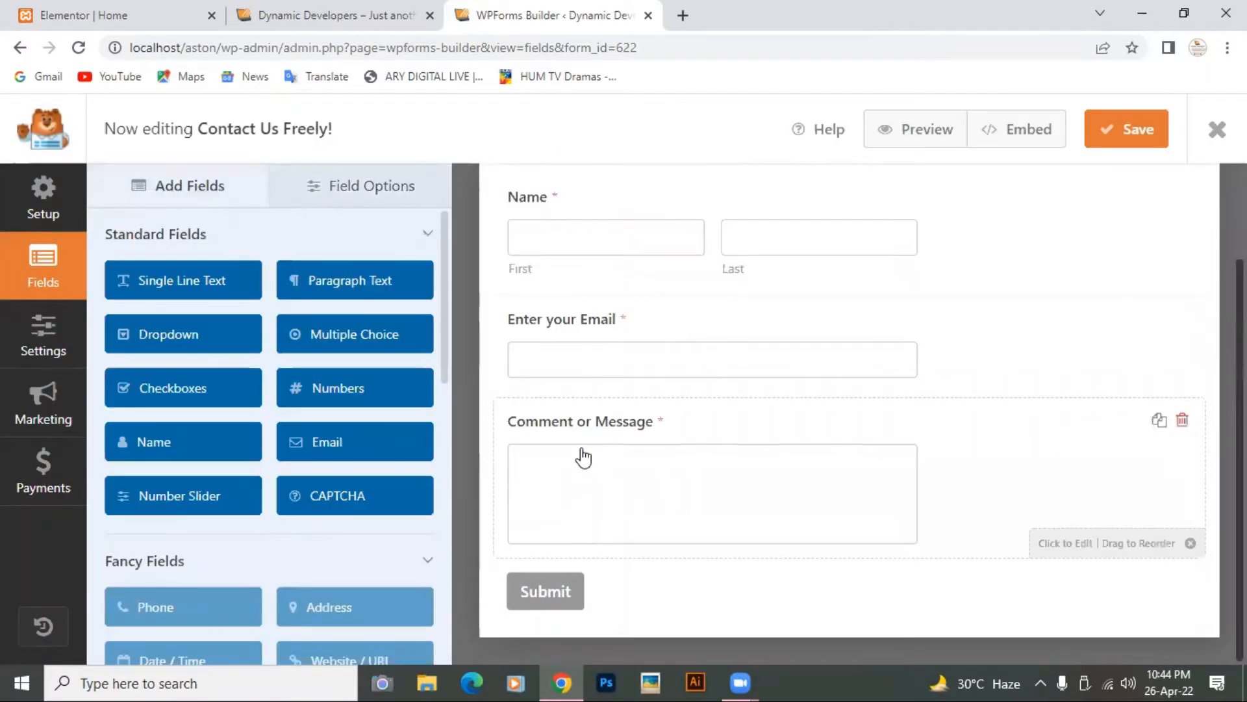
scroll(584, 458, "up", 2)
scroll(584, 458, "down", 2)
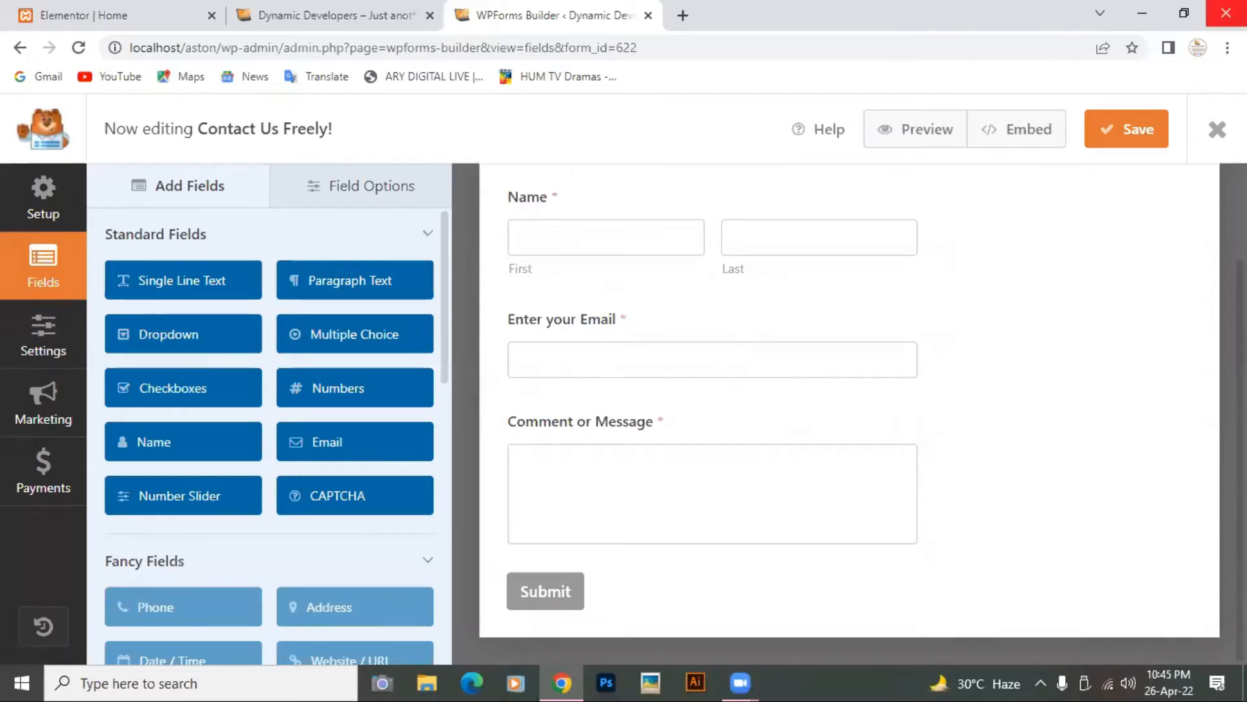
scroll(123, 527, "down", 4)
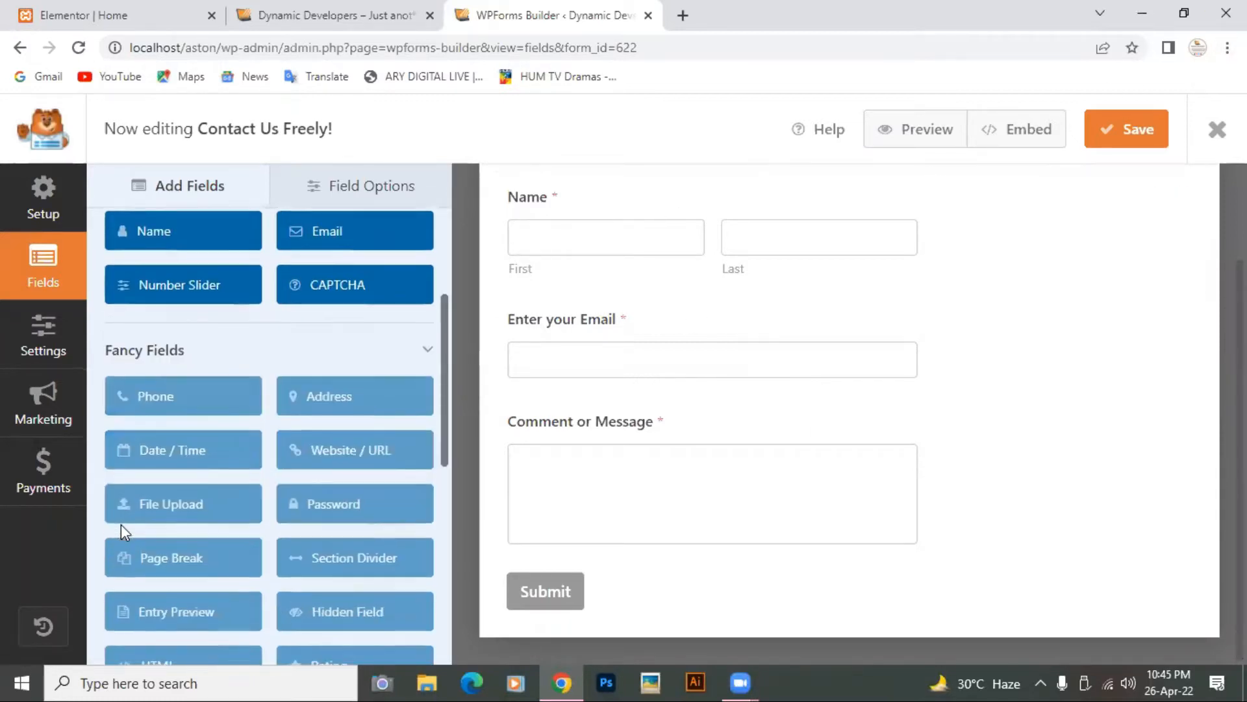
scroll(121, 523, "down", 4)
scroll(295, 379, "up", 4)
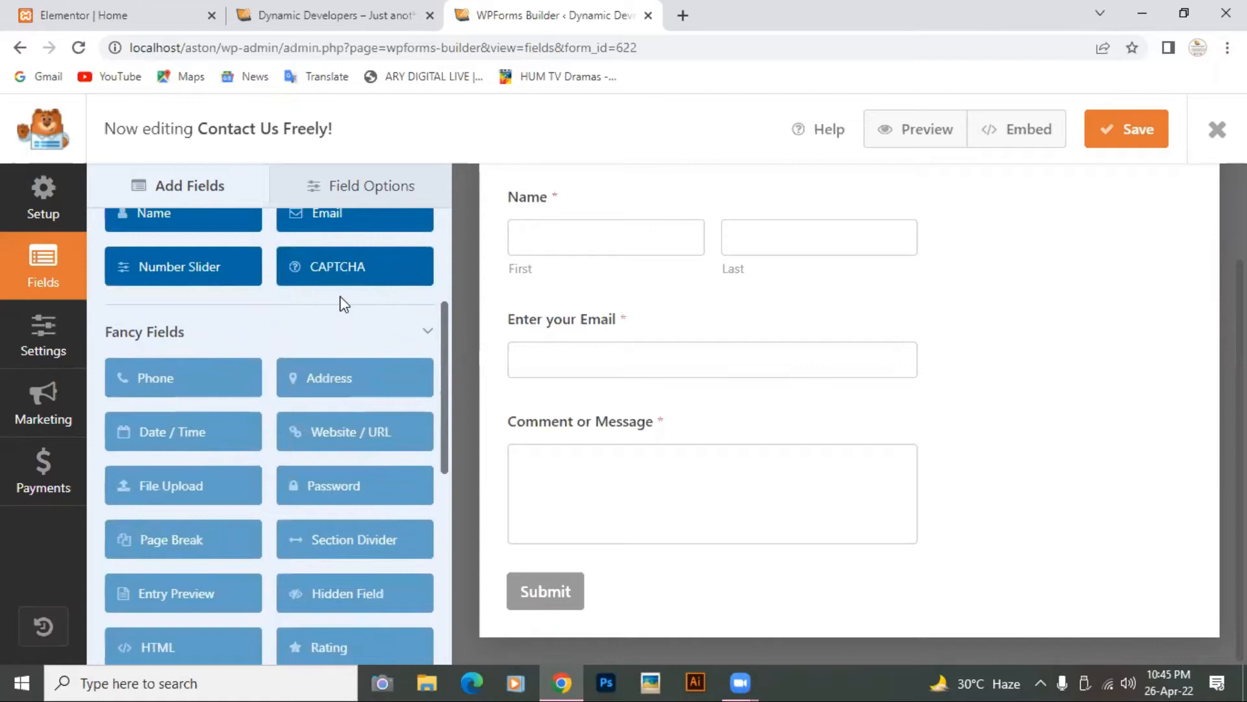
scroll(340, 295, "up", 4)
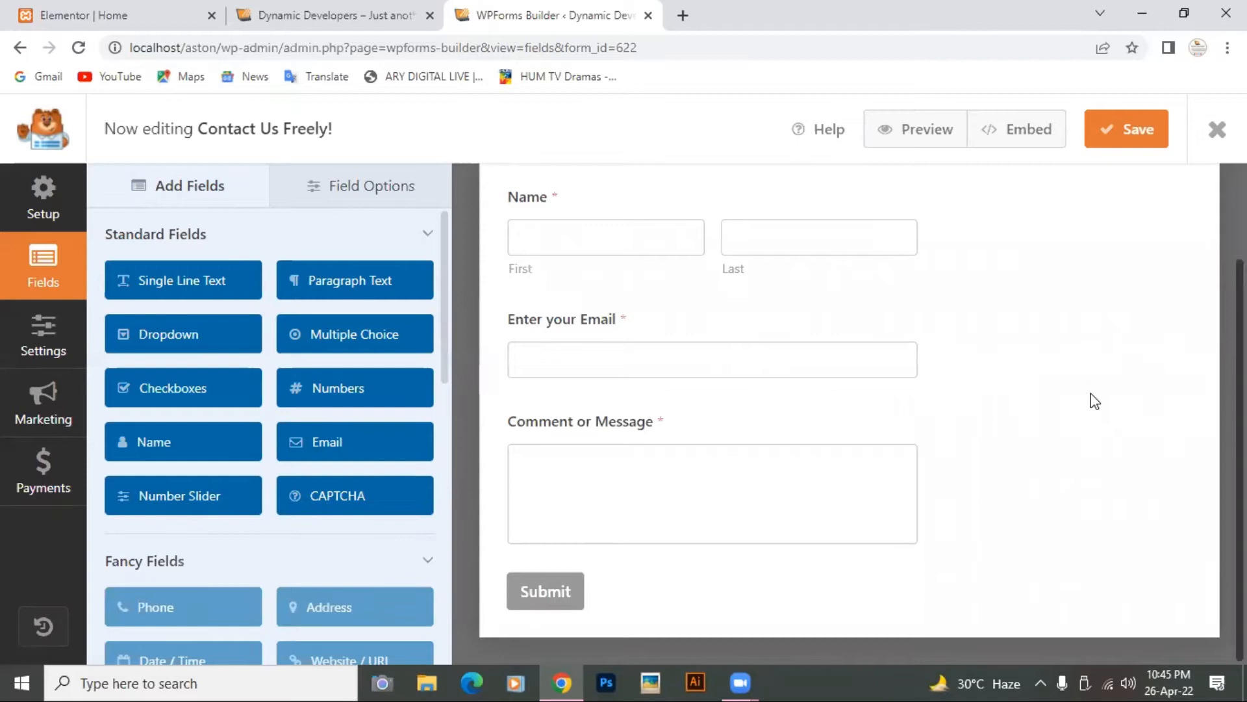
left_click(1118, 142)
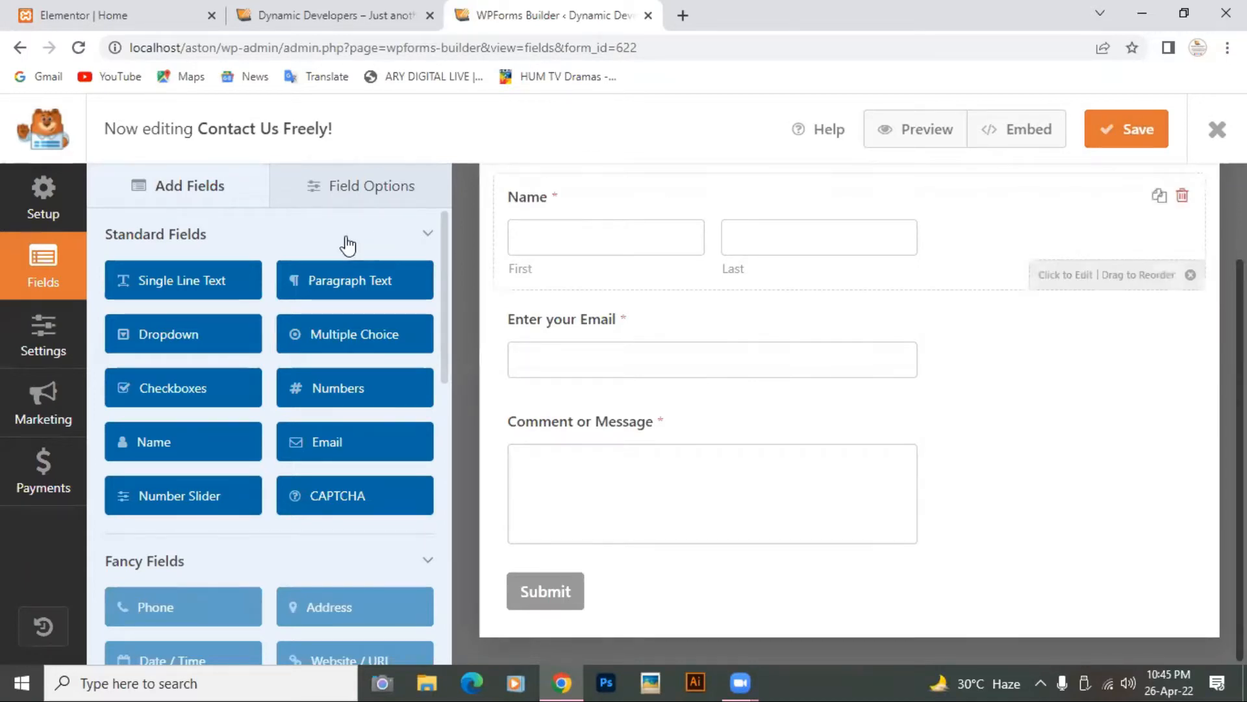
Step: Go back to Forms Overview and reload so Contact Us Freely appears with shortcode id 622
left_click(19, 50)
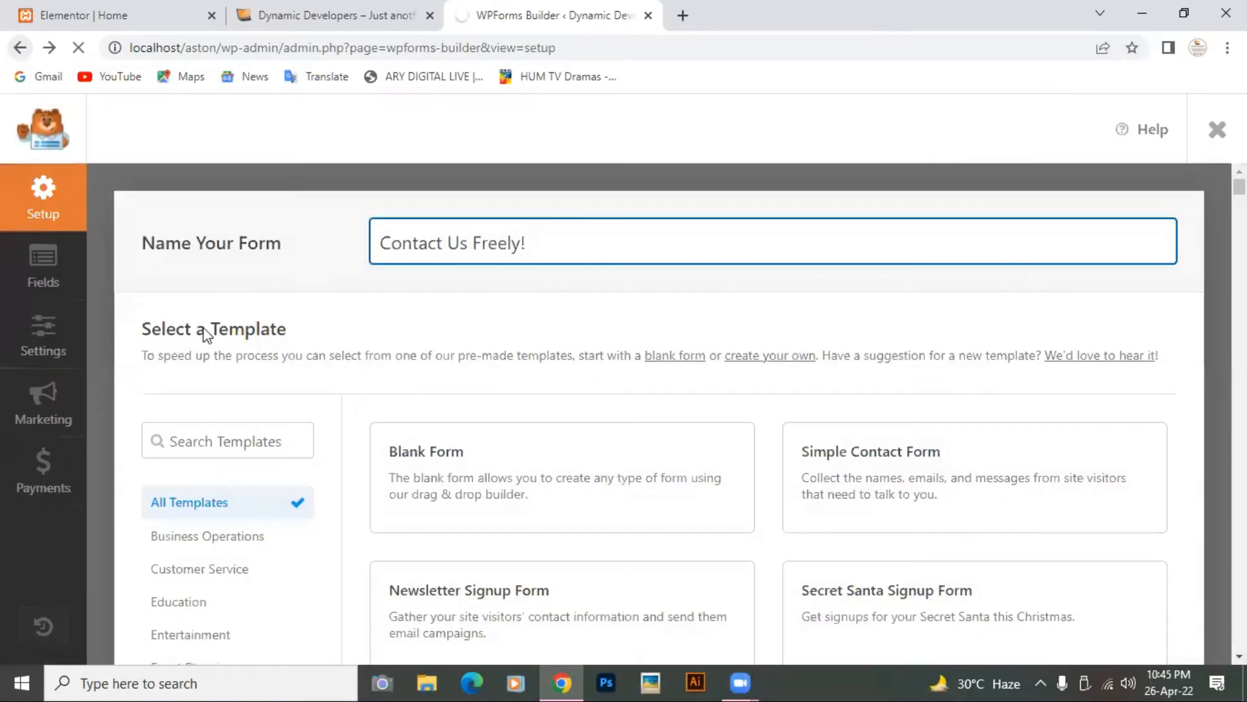
scroll(174, 332, "down", 2)
left_click(19, 51)
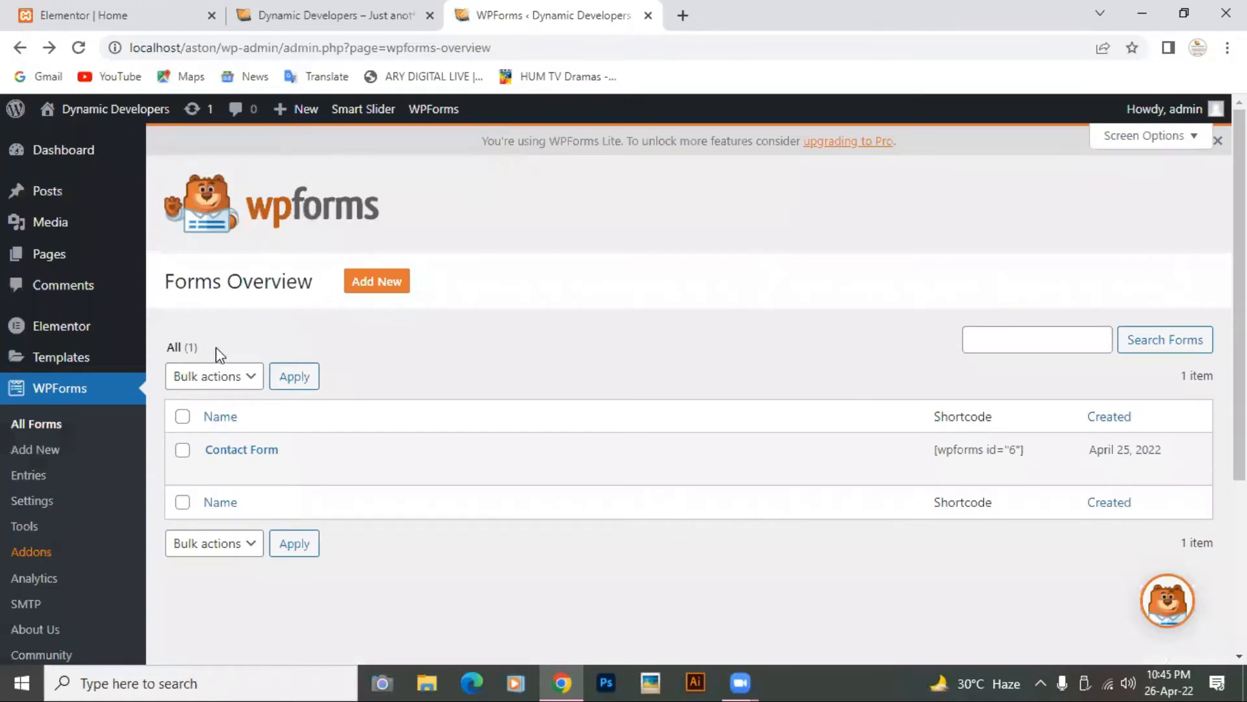
scroll(370, 399, "down", 2)
scroll(370, 399, "up", 2)
left_click(75, 47)
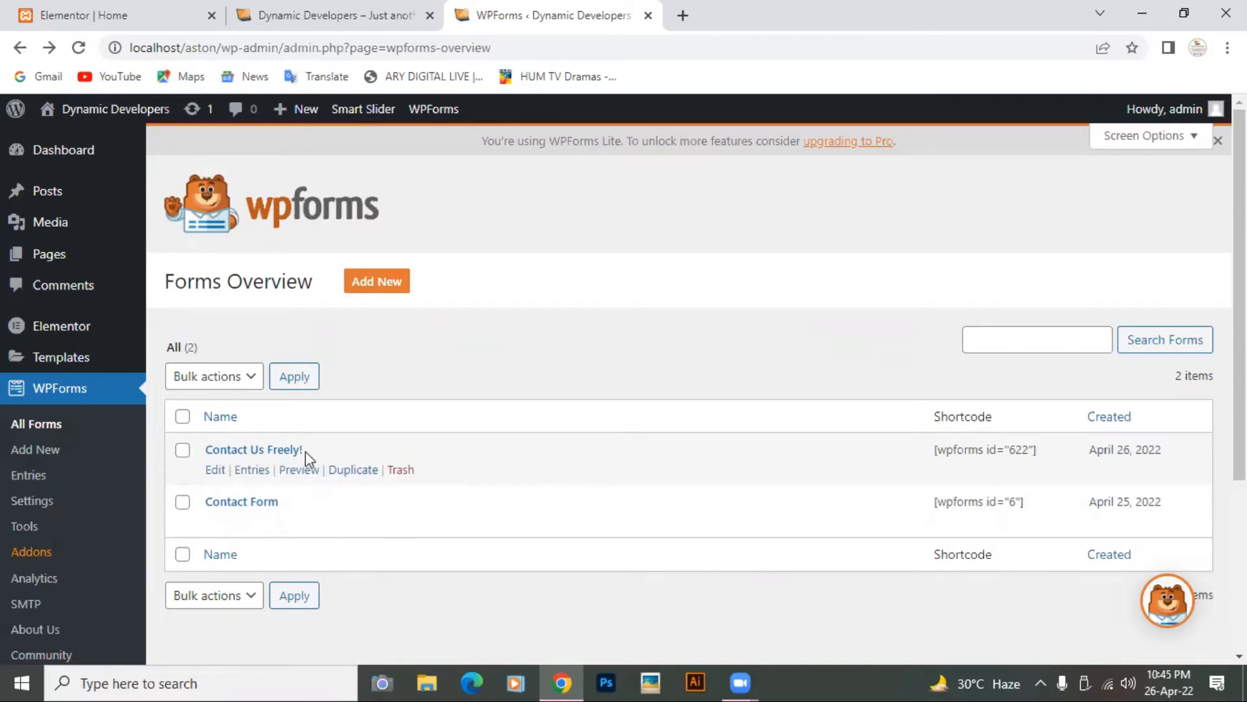
Step: Select hCaptcha as the CAPTCHA service on the WPForms CAPTCHA settings page
left_click(57, 508)
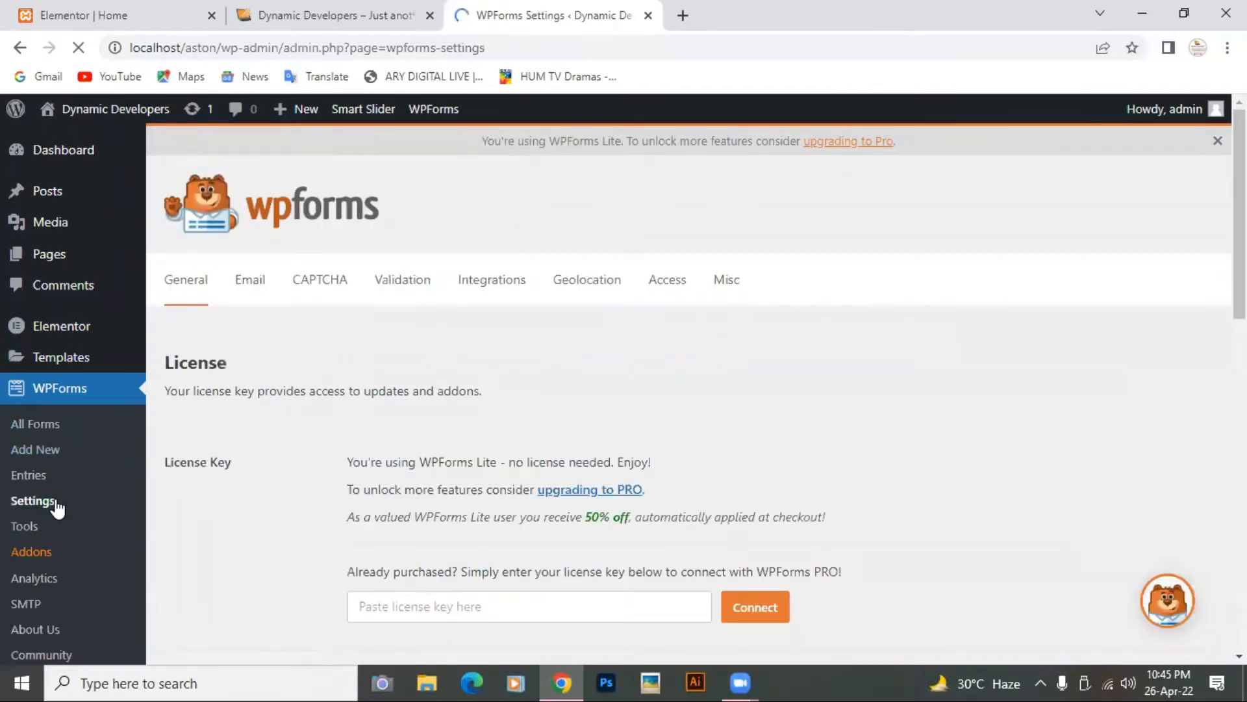
left_click(321, 284)
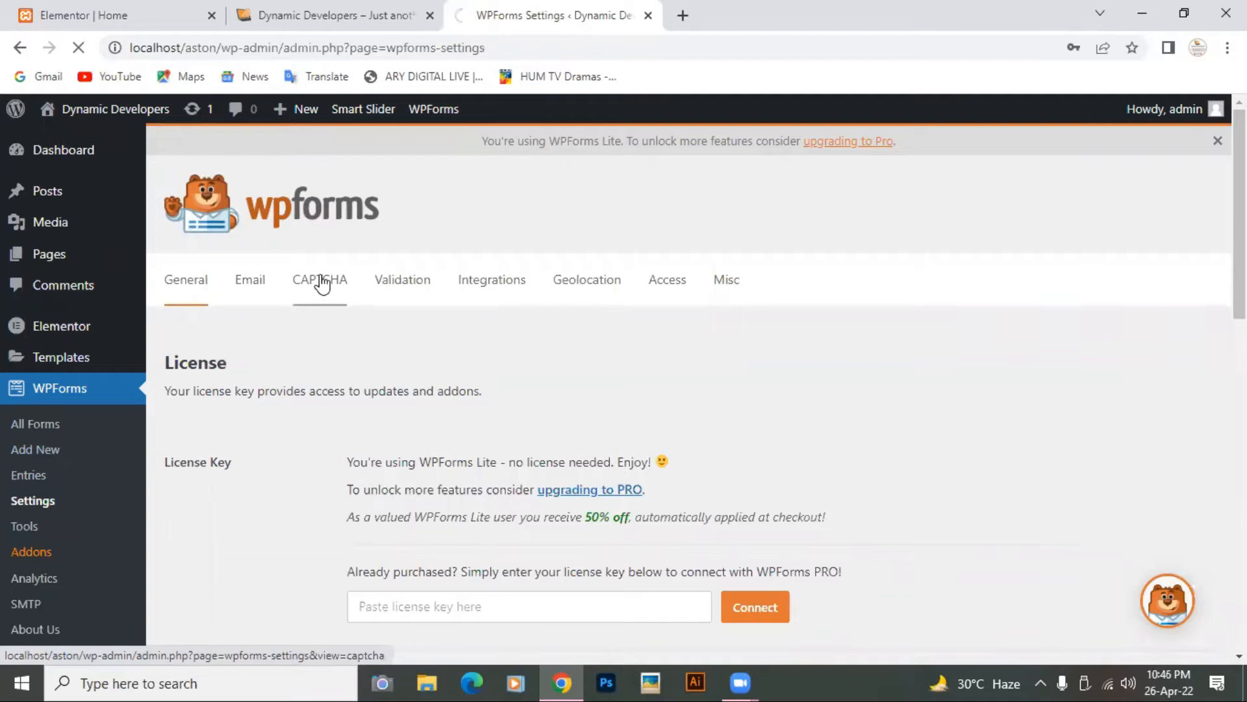
scroll(613, 382, "down", 2)
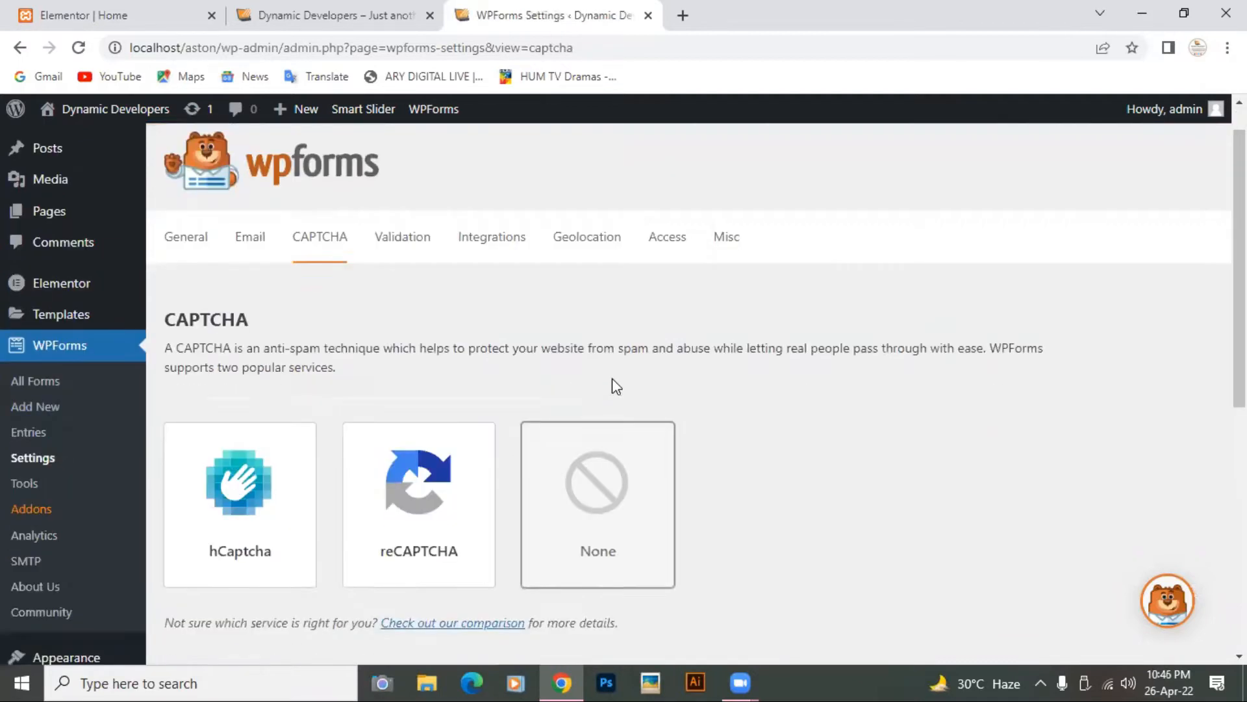
scroll(614, 385, "down", 2)
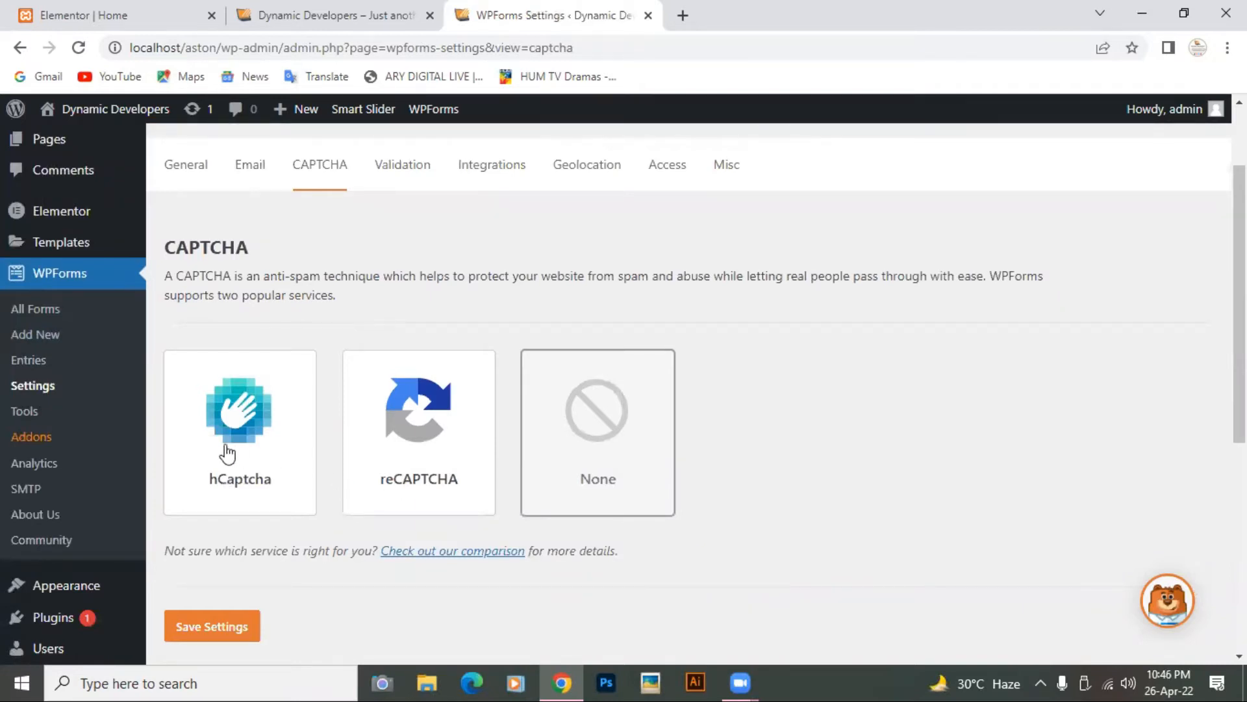
scroll(219, 439, "down", 3)
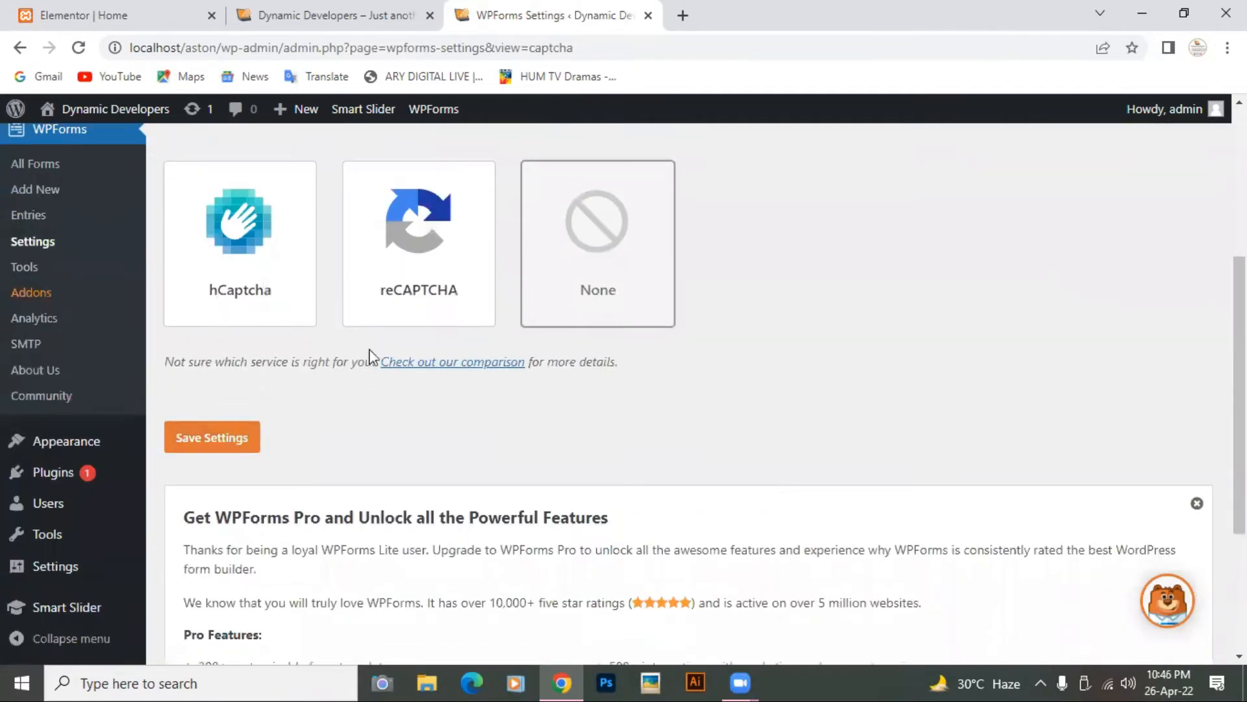
scroll(404, 370, "down", 4)
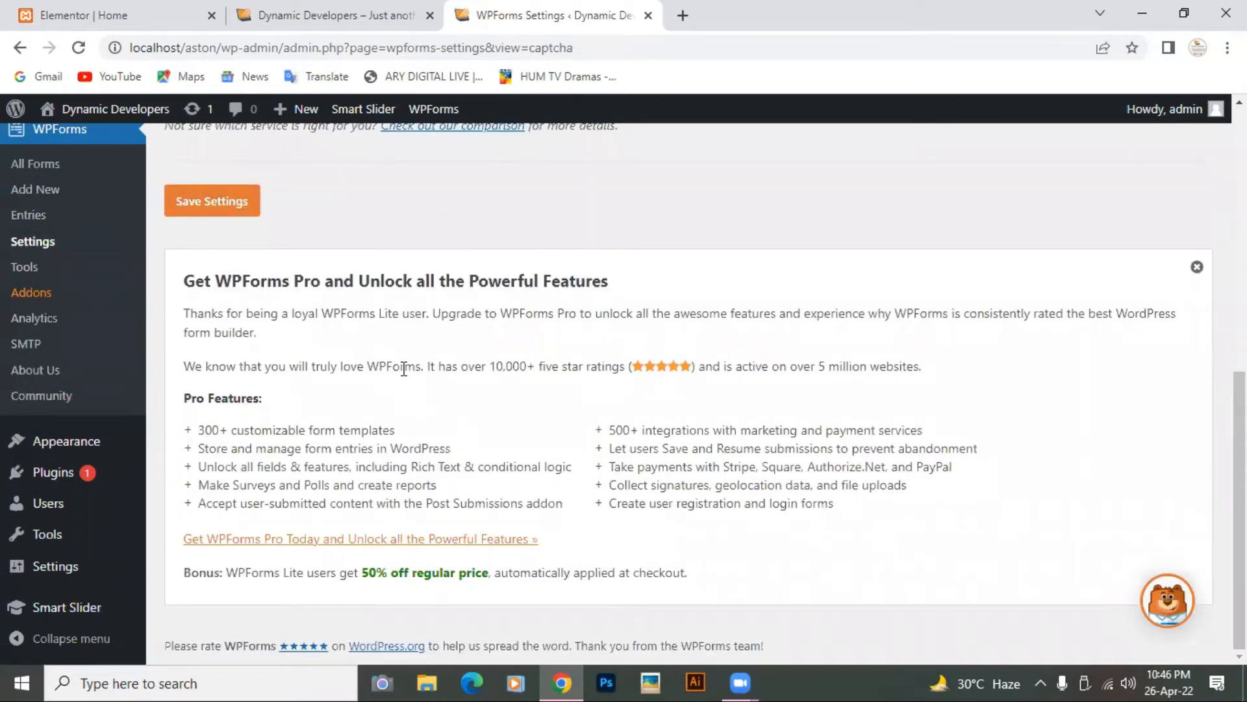
scroll(403, 369, "up", 7)
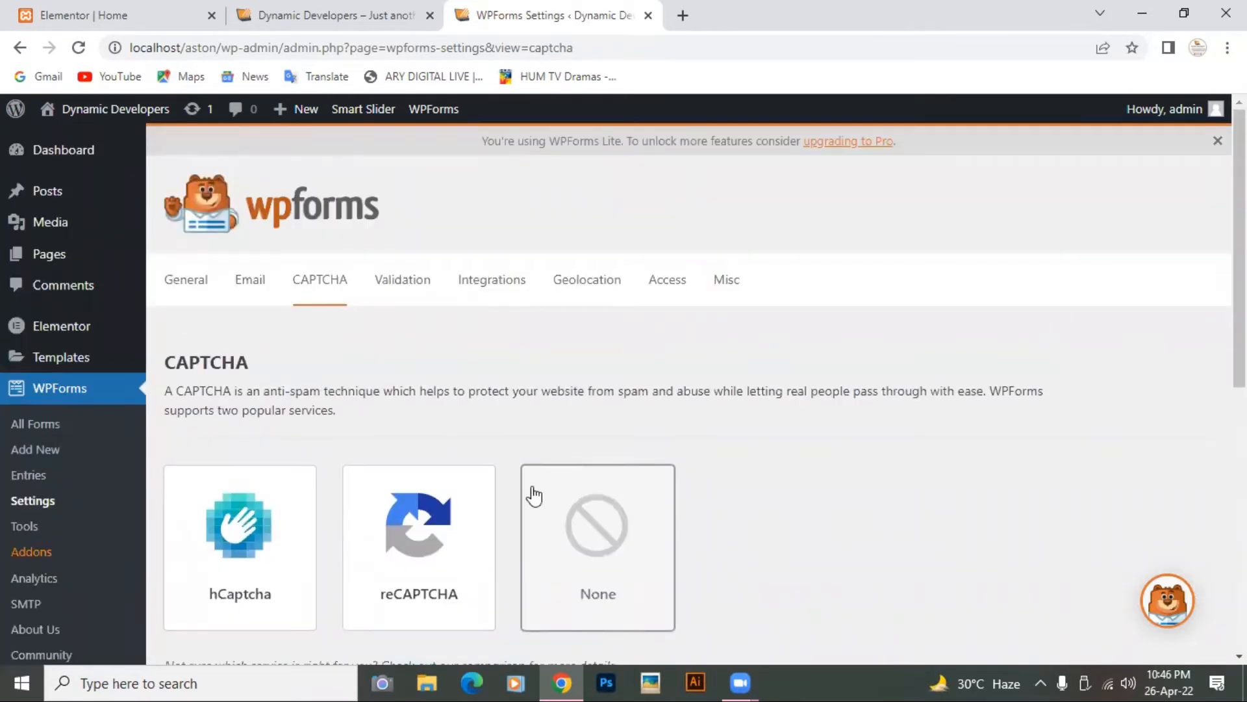
scroll(535, 495, "down", 4)
left_click(233, 280)
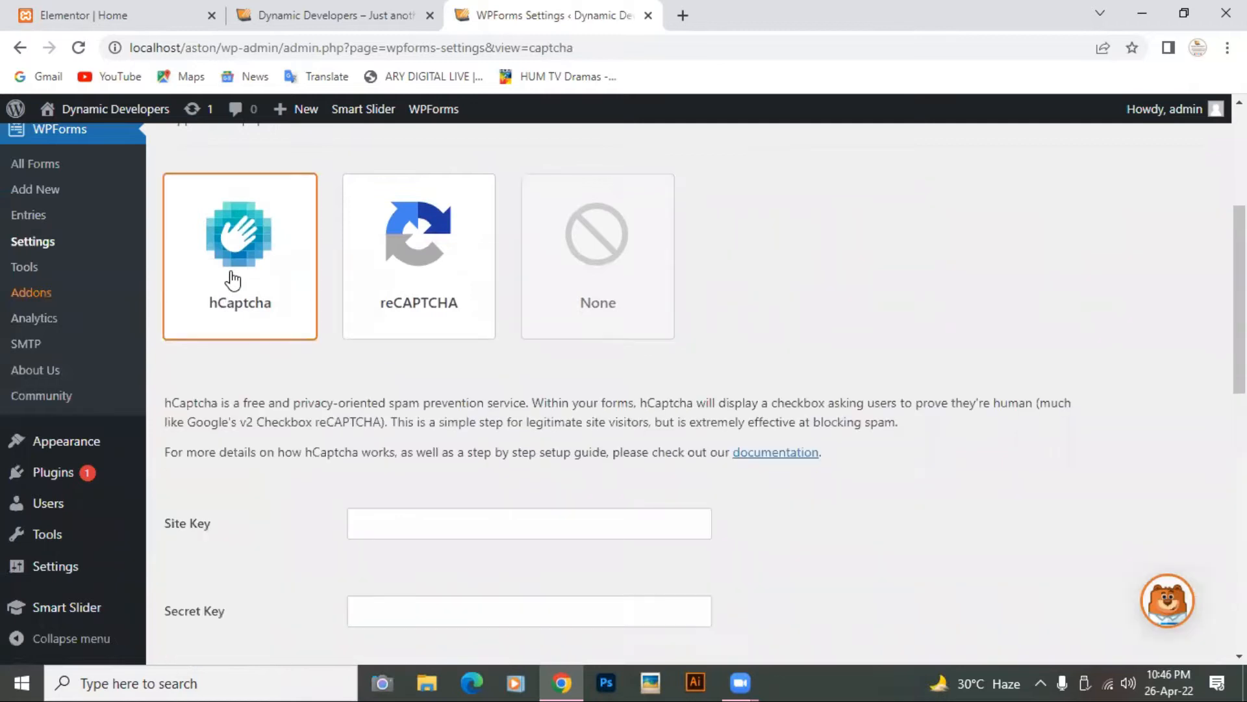
Step: Open WPForms's hCaptcha setup documentation in a new tab and skim it
left_click(805, 454)
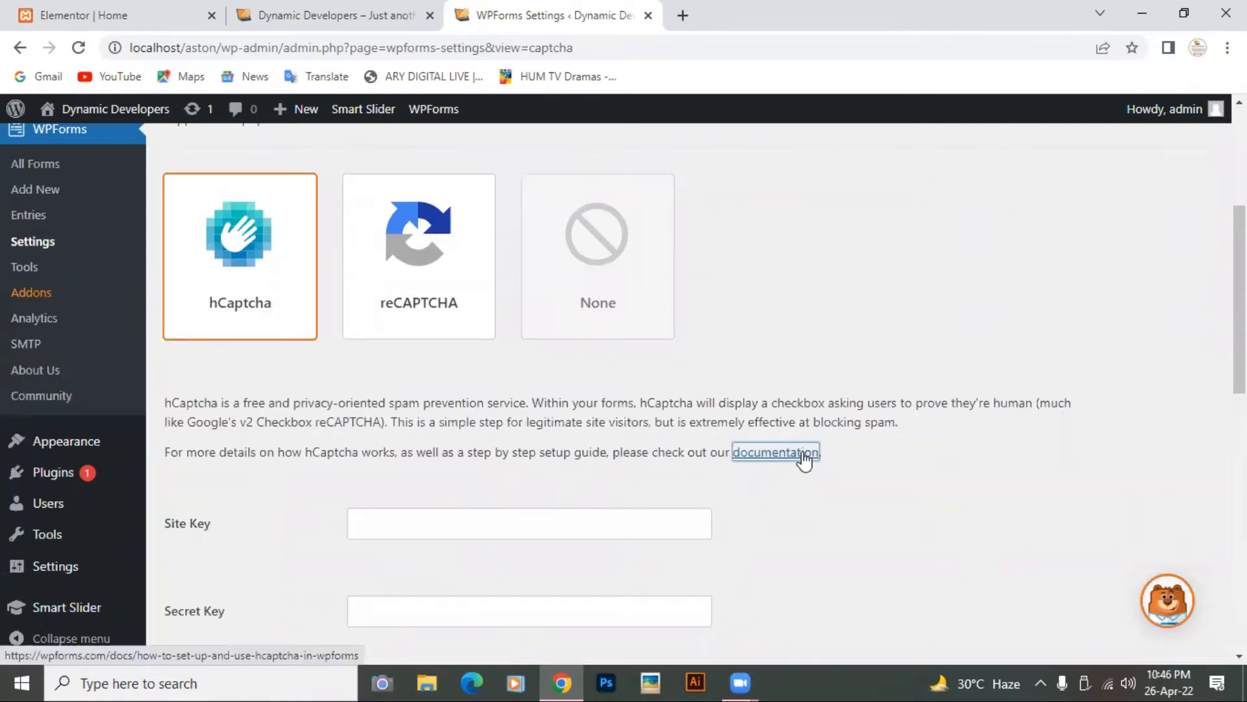
scroll(747, 304, "down", 5)
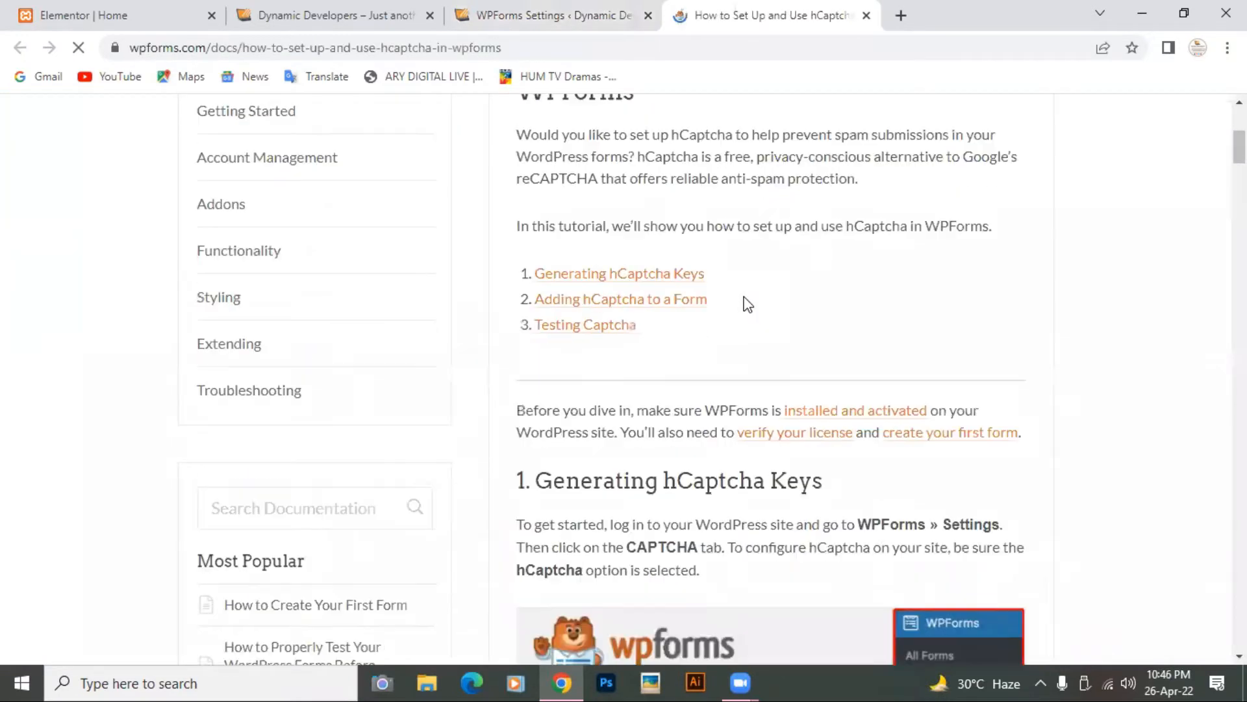
scroll(747, 304, "down", 20)
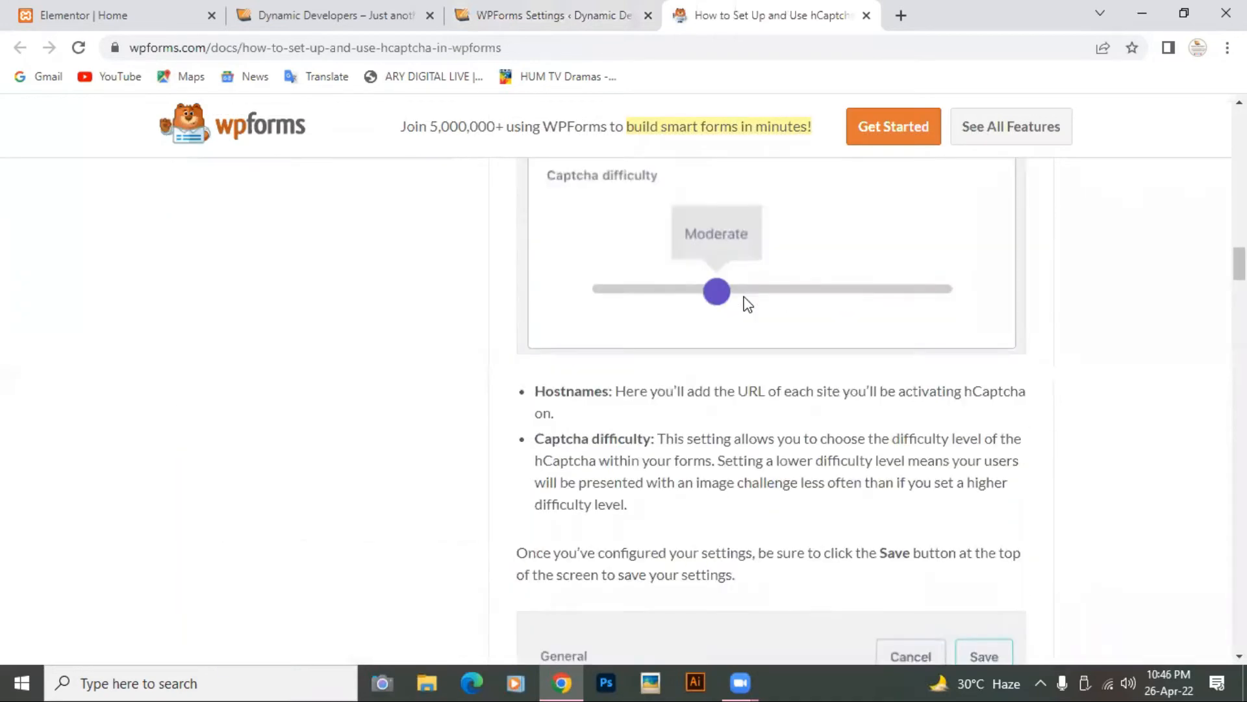
scroll(747, 304, "up", 20)
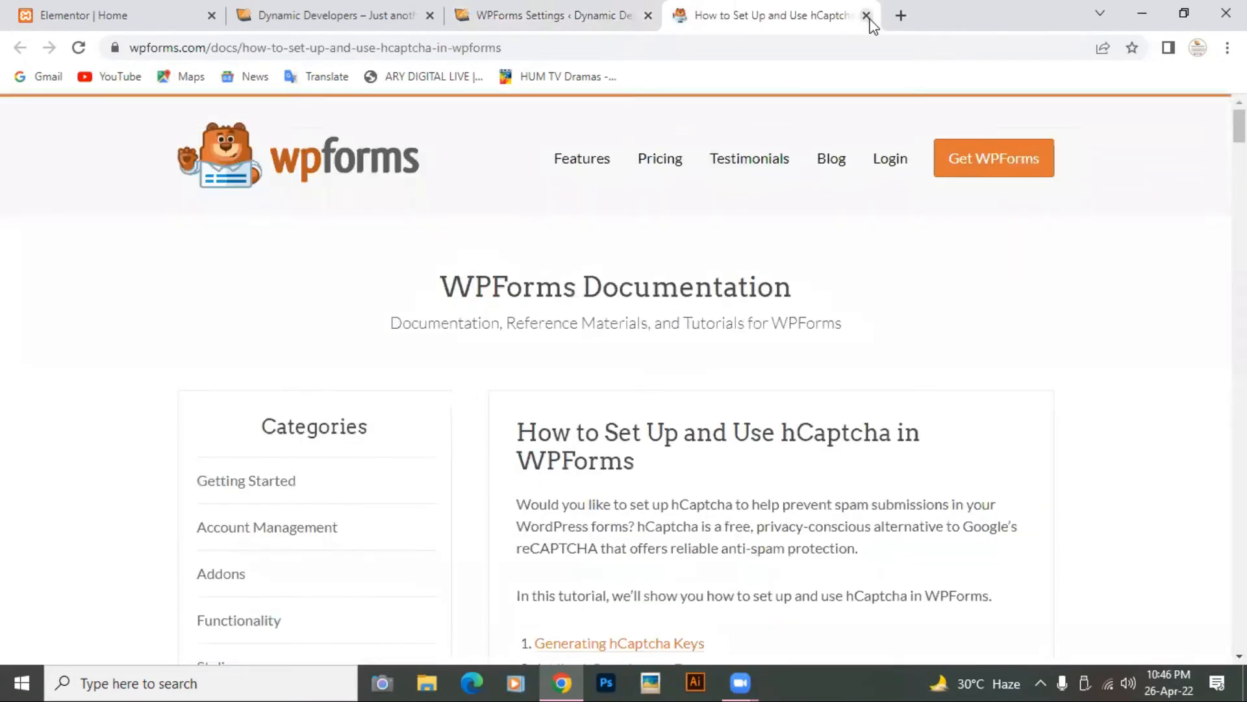
Step: Close the hCaptcha docs, review Installed Plugins, then return to WPForms All Forms
left_click(867, 16)
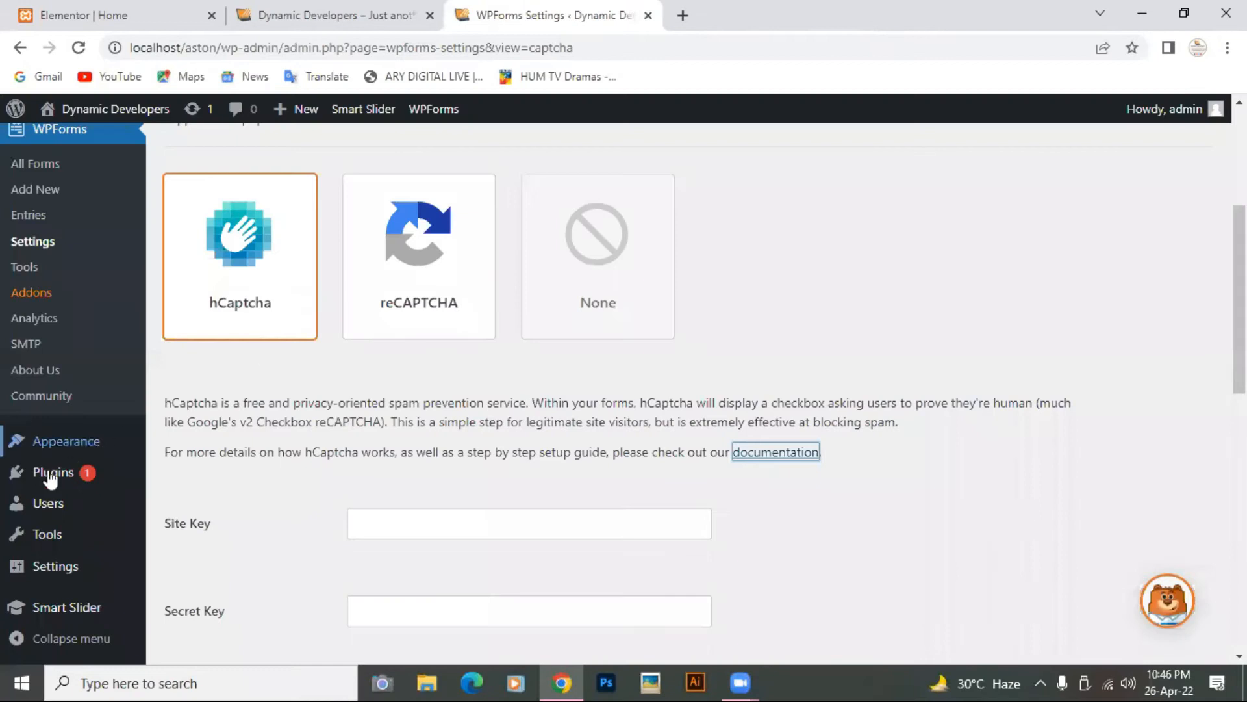
mouse_move(35, 484)
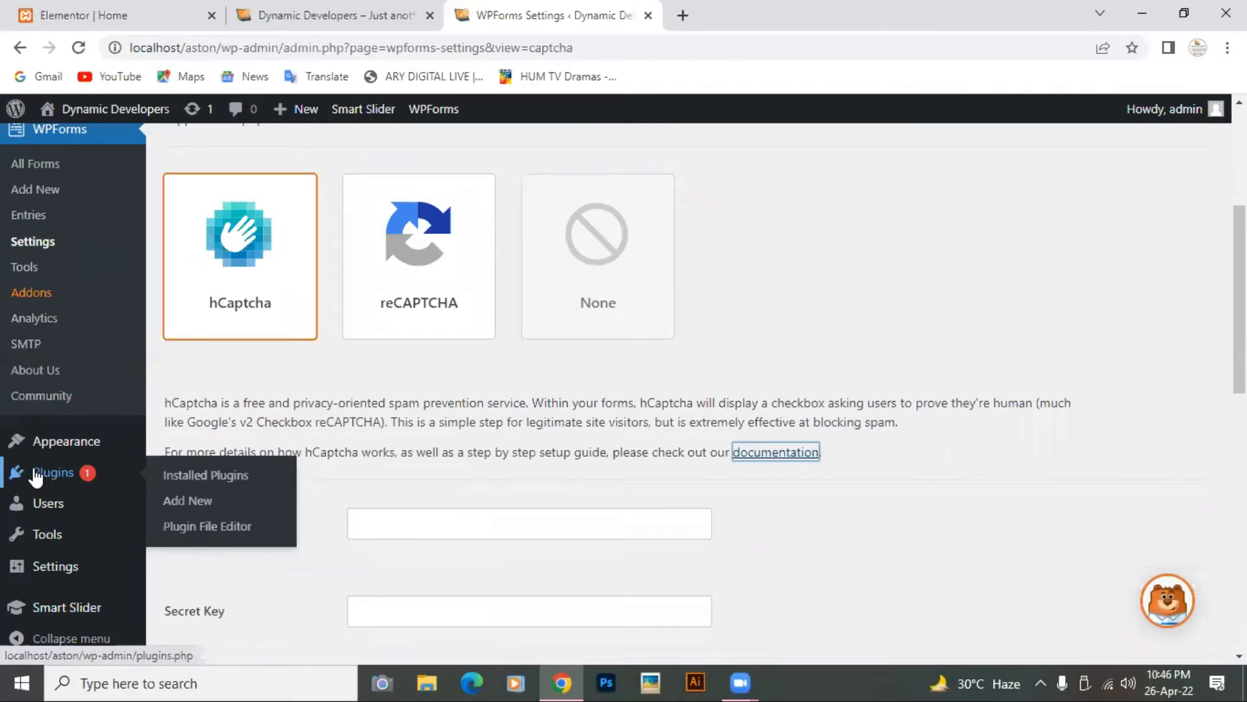
mouse_move(41, 460)
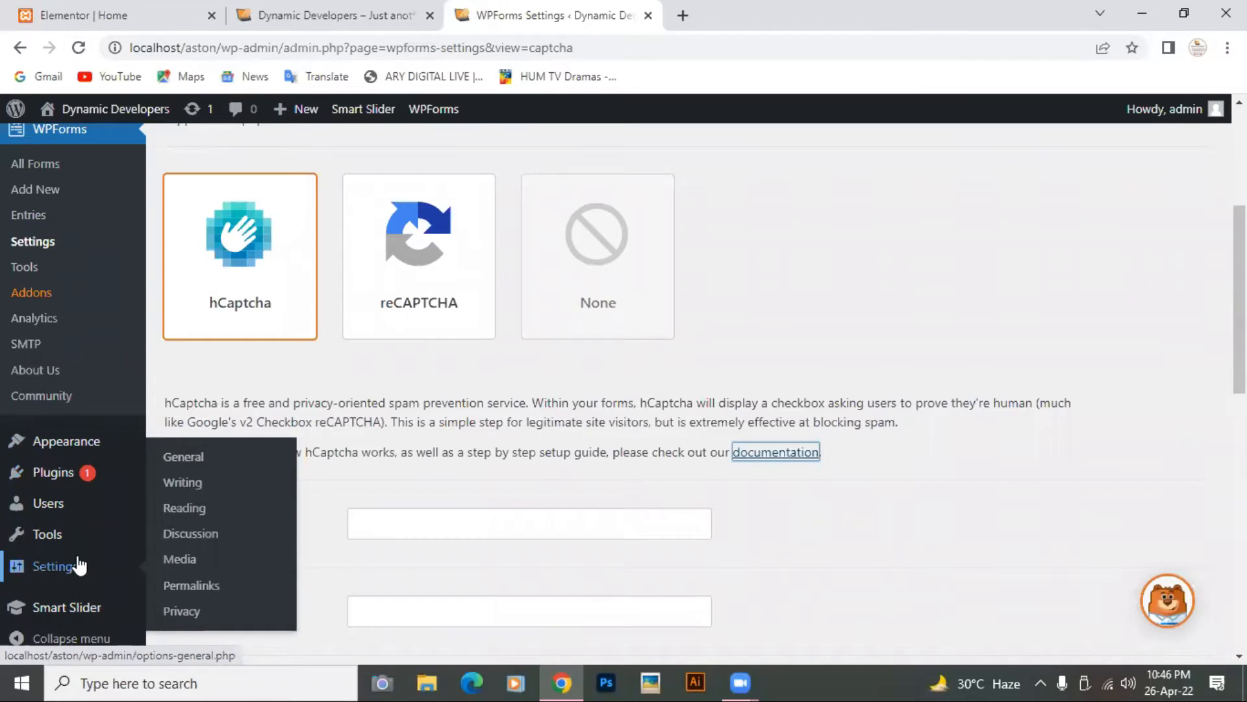
scroll(76, 532, "down", 1)
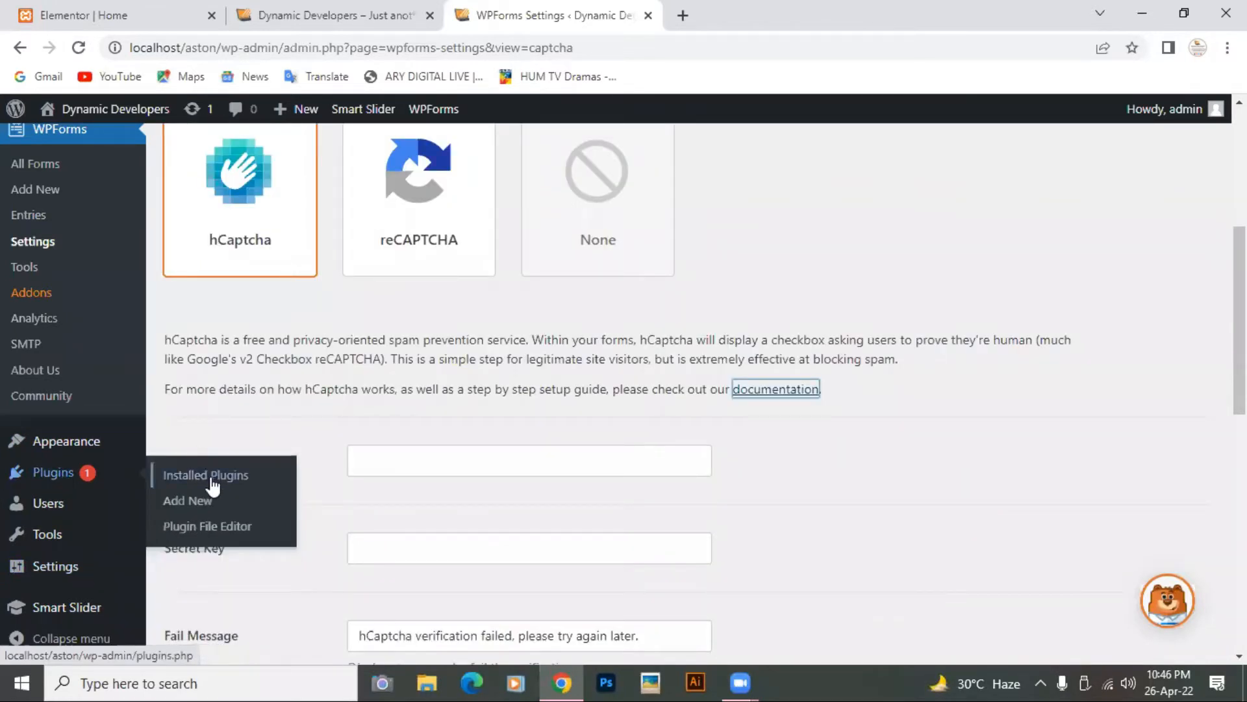
left_click(210, 482)
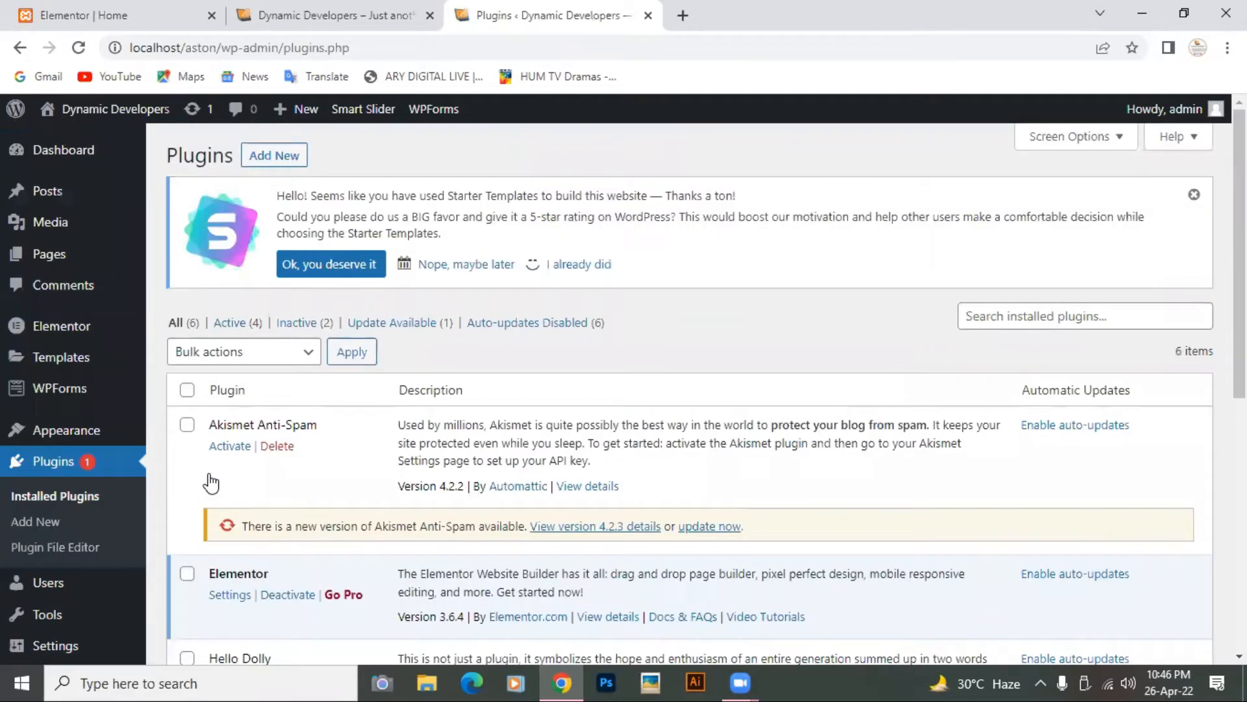
scroll(210, 482, "down", 6)
left_click(40, 310)
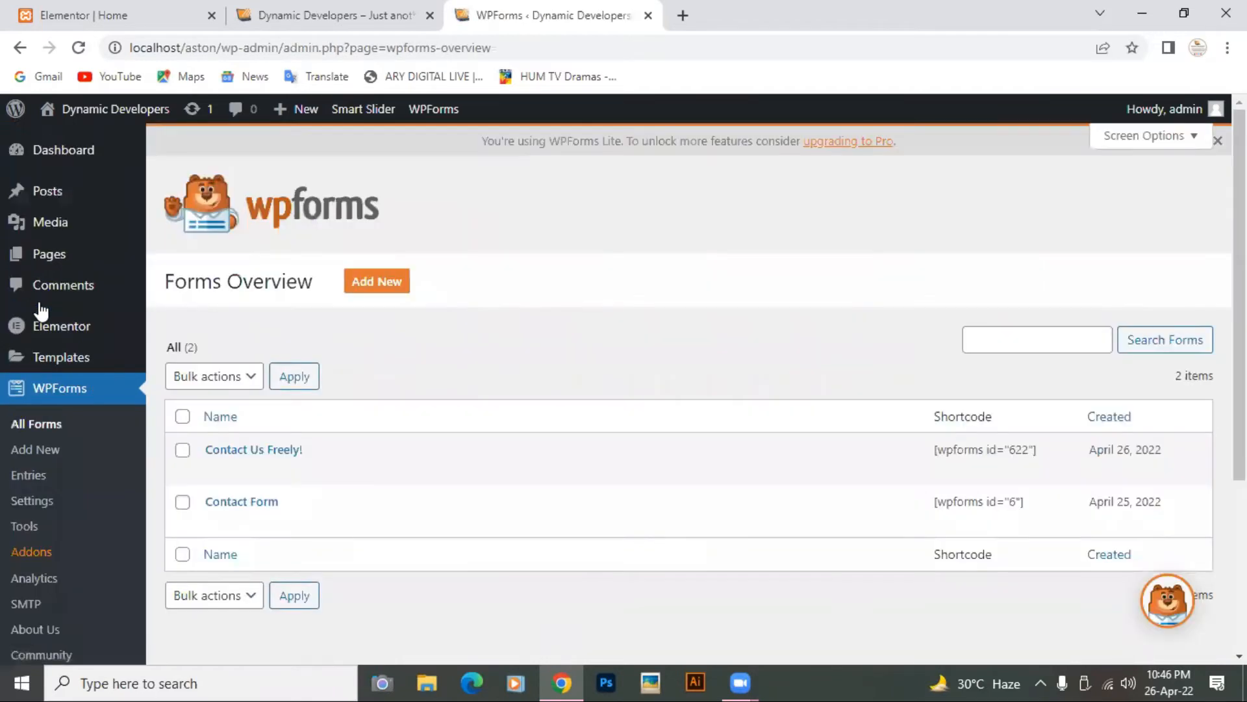
Step: Open the Contact Us Freely! form in the builder and review its General settings
left_click(253, 455)
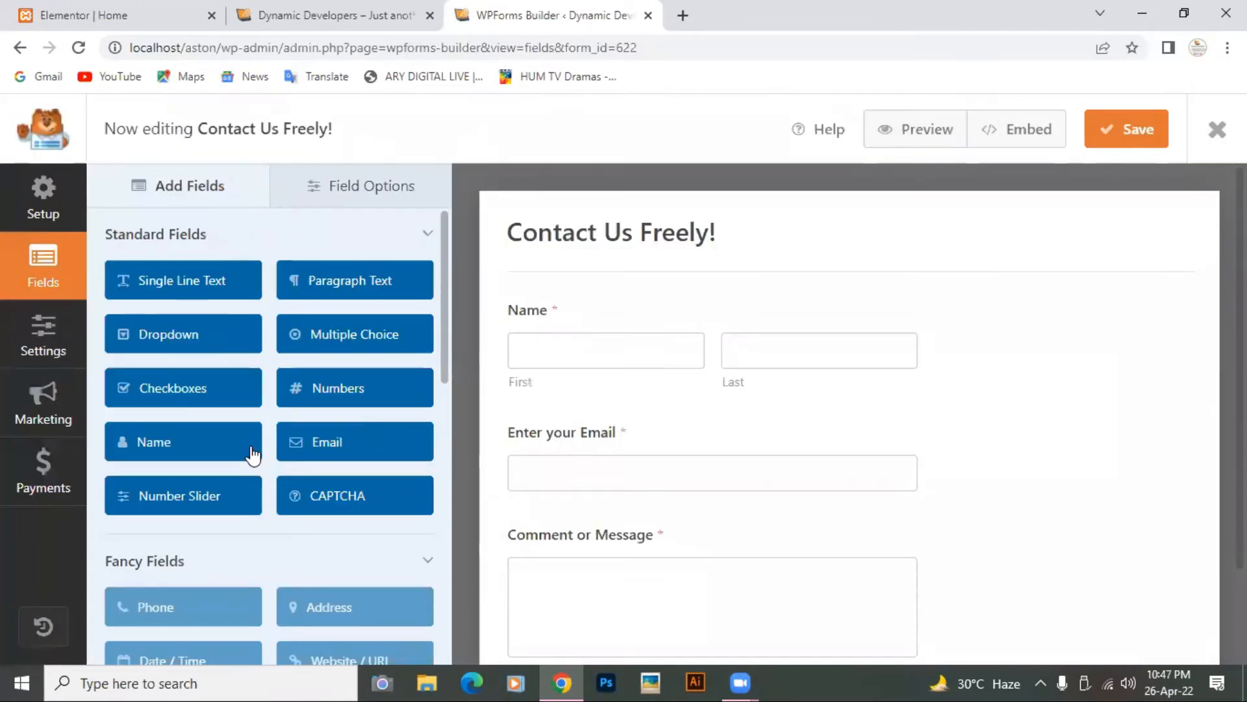
left_click(50, 338)
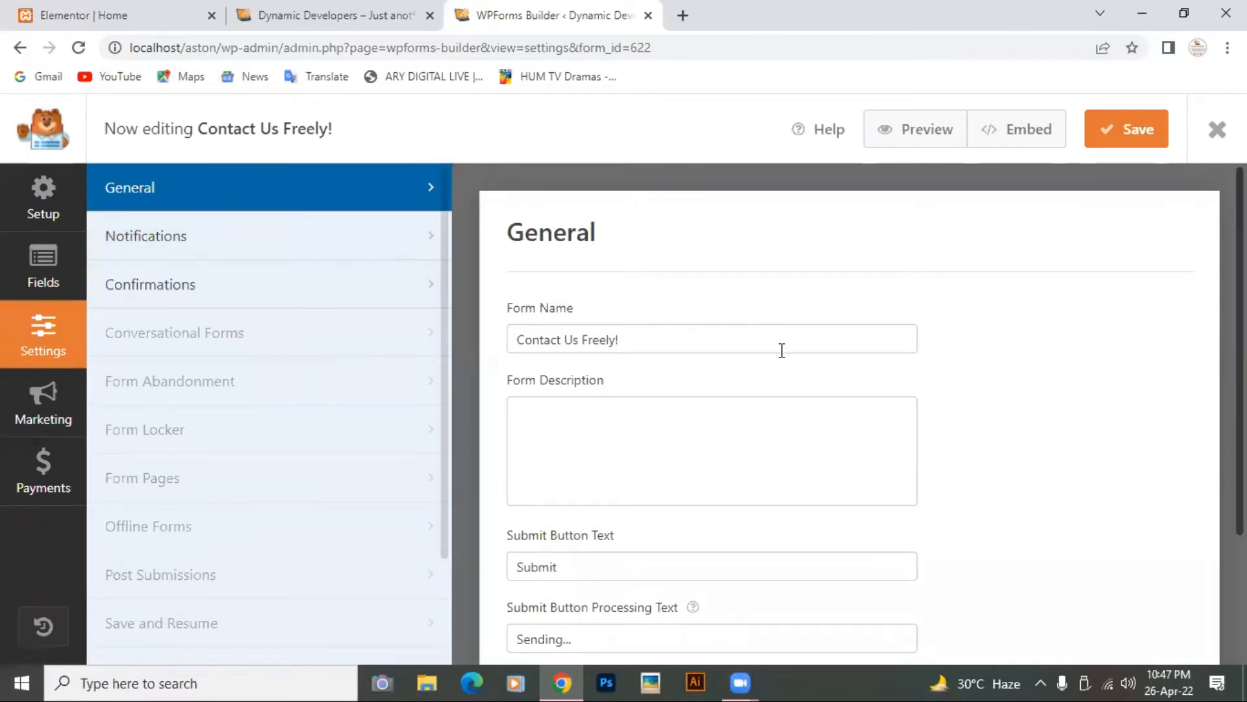
scroll(780, 348, "down", 2)
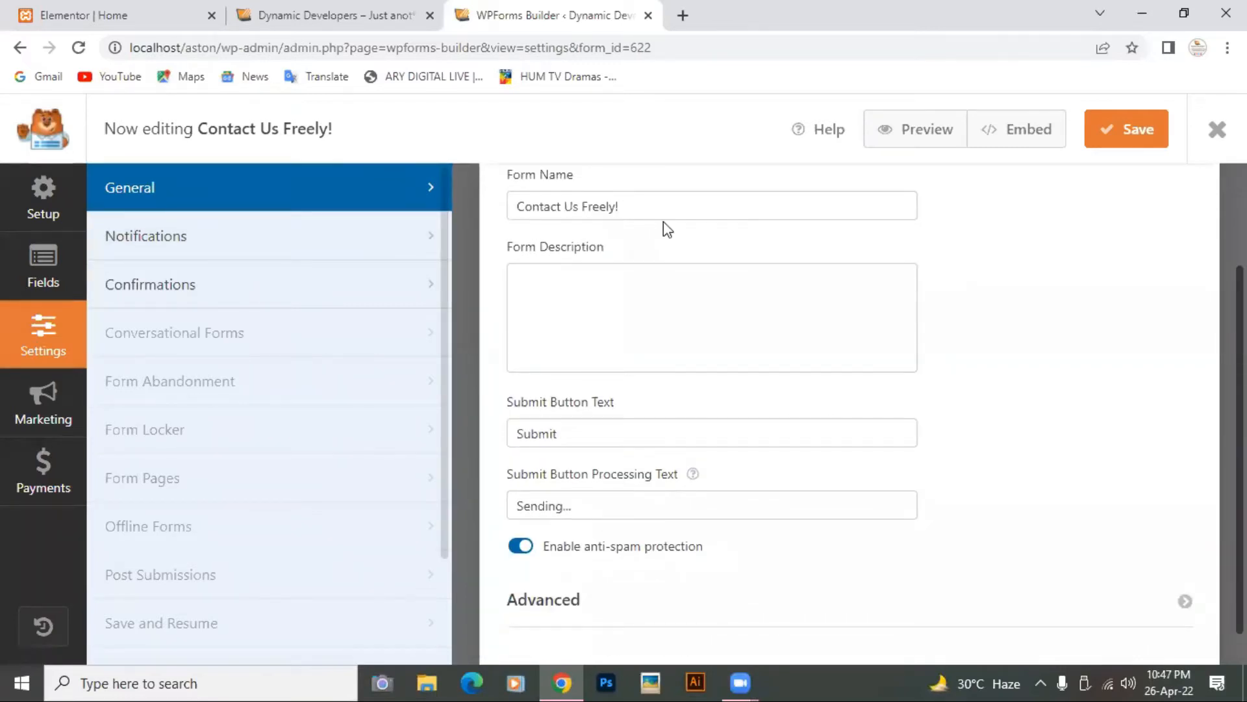
scroll(671, 232, "down", 1)
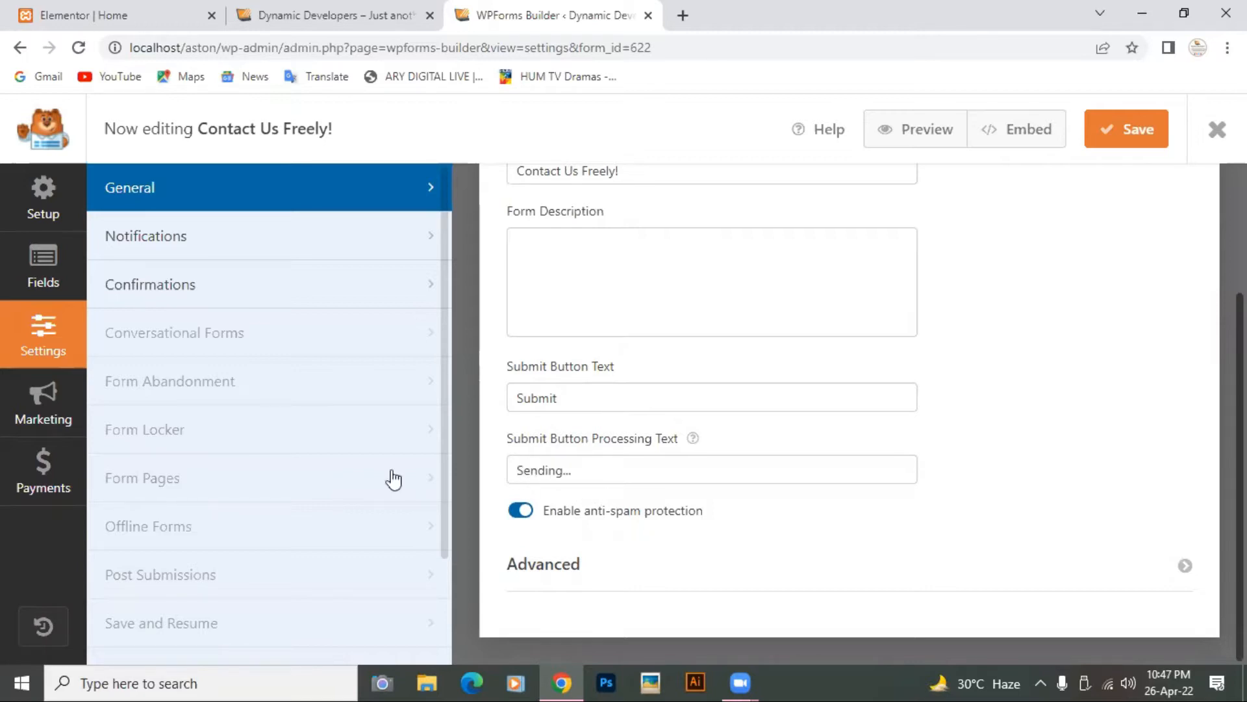
Step: Replace the default notification's Send To address with the suggested personal Gmail address
left_click(158, 244)
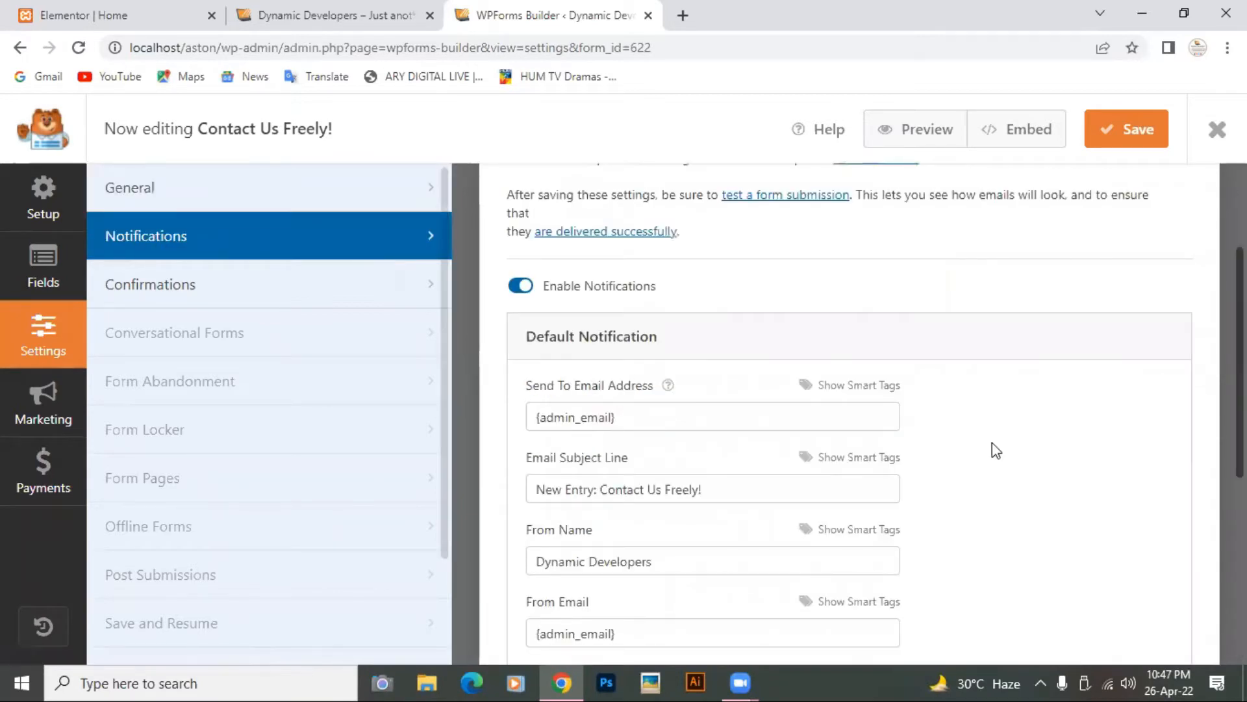
scroll(1002, 398, "down", 2)
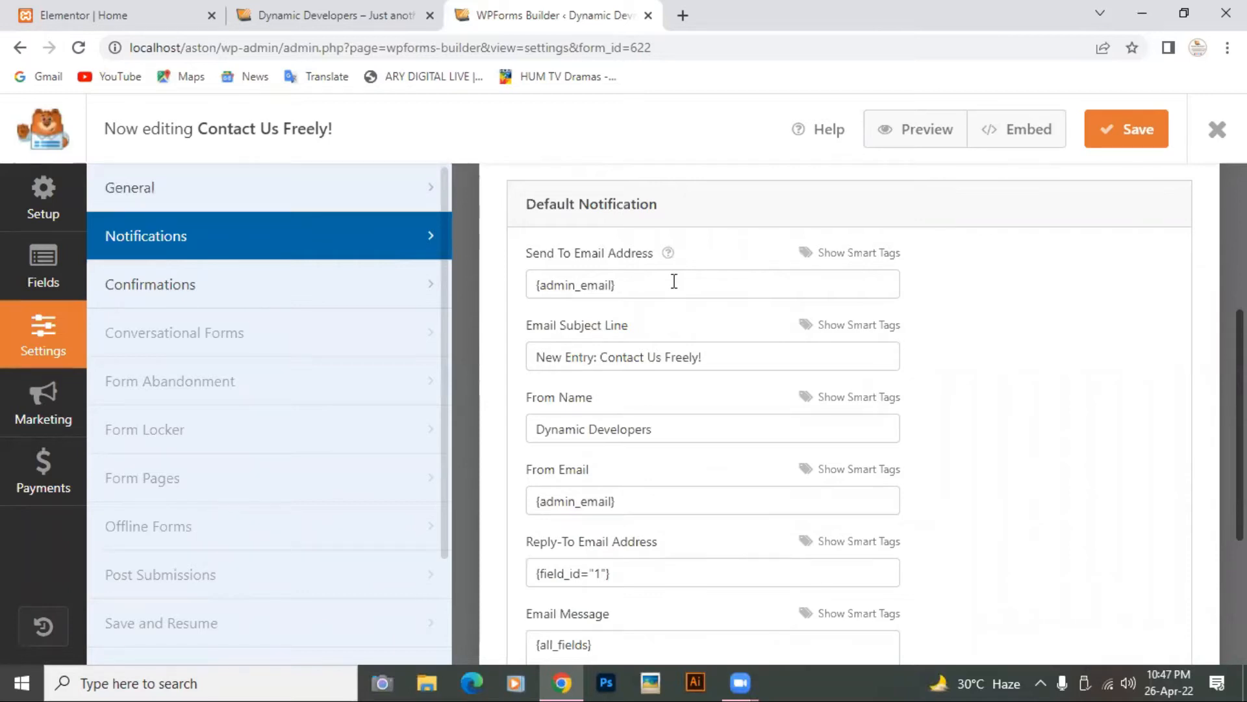
left_click(675, 281)
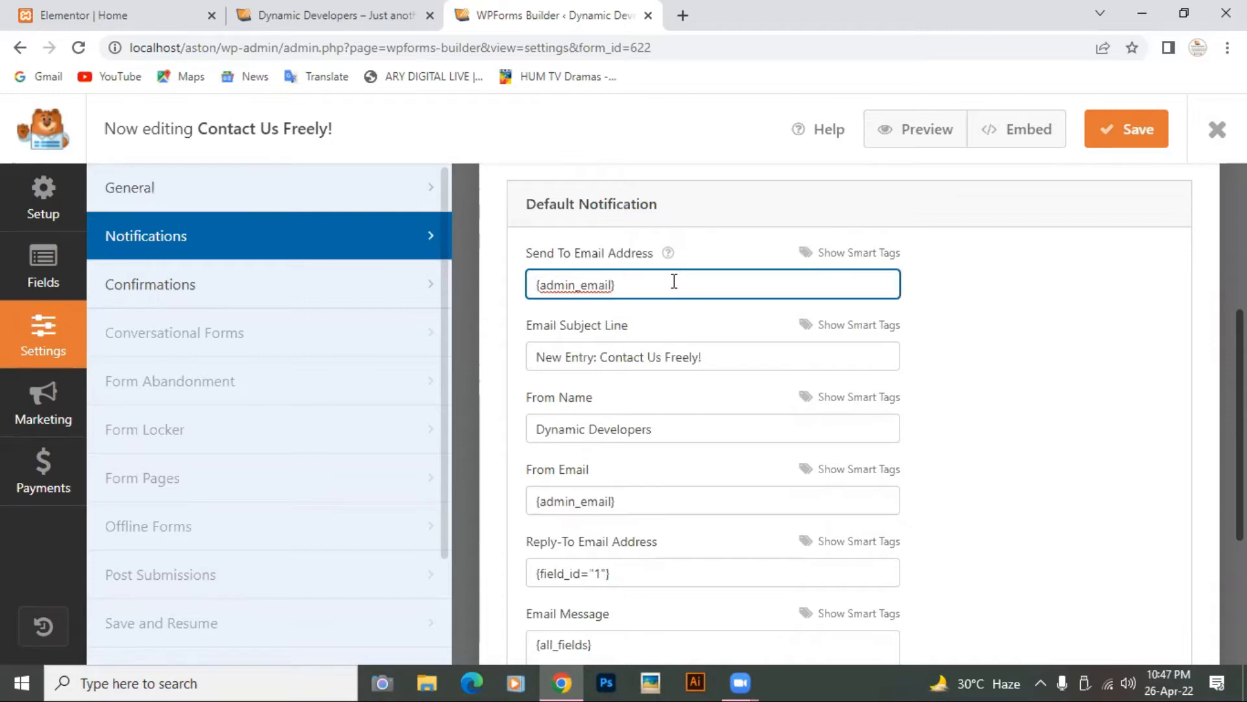
key("BackSpace")
key("BackSpace")
key("BackSpace")
key("BackSpace")
key("BackSpace")
key("BackSpace")
key("BackSpace")
key("BackSpace")
key("BackSpace")
key("BackSpace")
key("BackSpace")
key("BackSpace")
key("BackSpace")
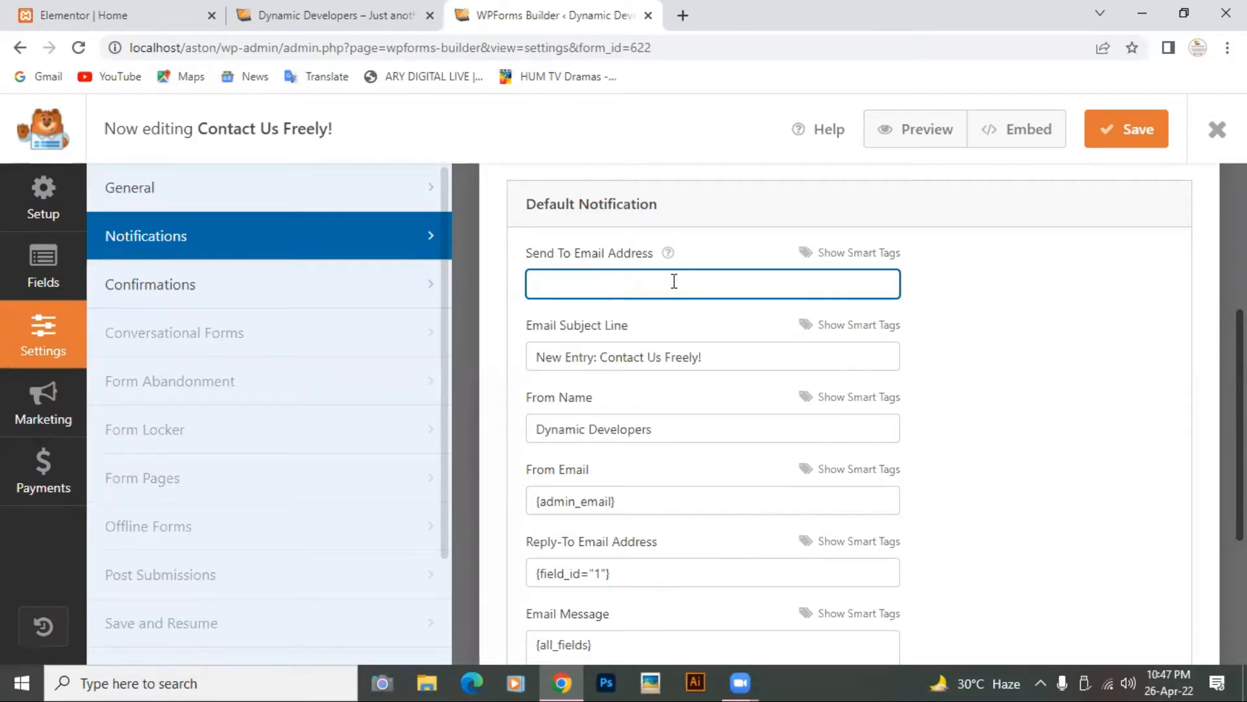
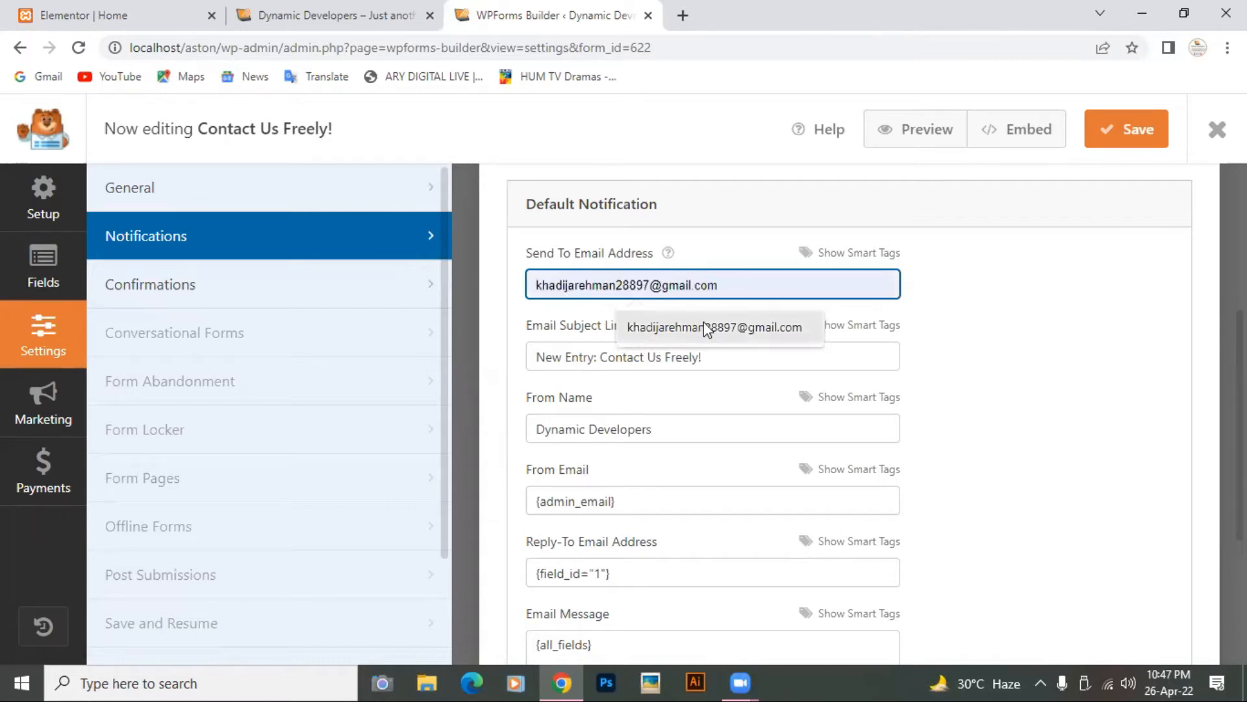
left_click(716, 327)
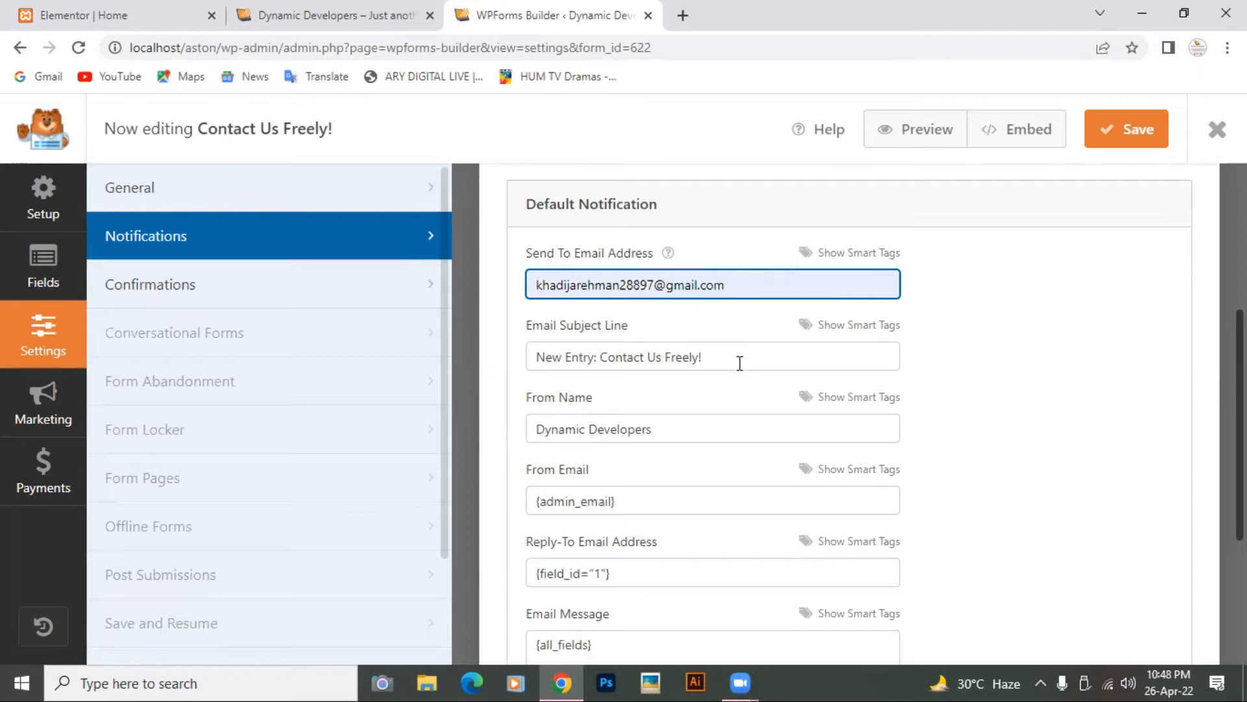
left_click(599, 359)
Step: Trim the subject to 'Contact Us Freely!' and set the From Email to the site's Gmail address
key("BackSpace")
key("BackSpace")
key("BackSpace")
key("BackSpace")
key("BackSpace")
key("BackSpace")
key("BackSpace")
key("BackSpace")
key("BackSpace")
key("BackSpace")
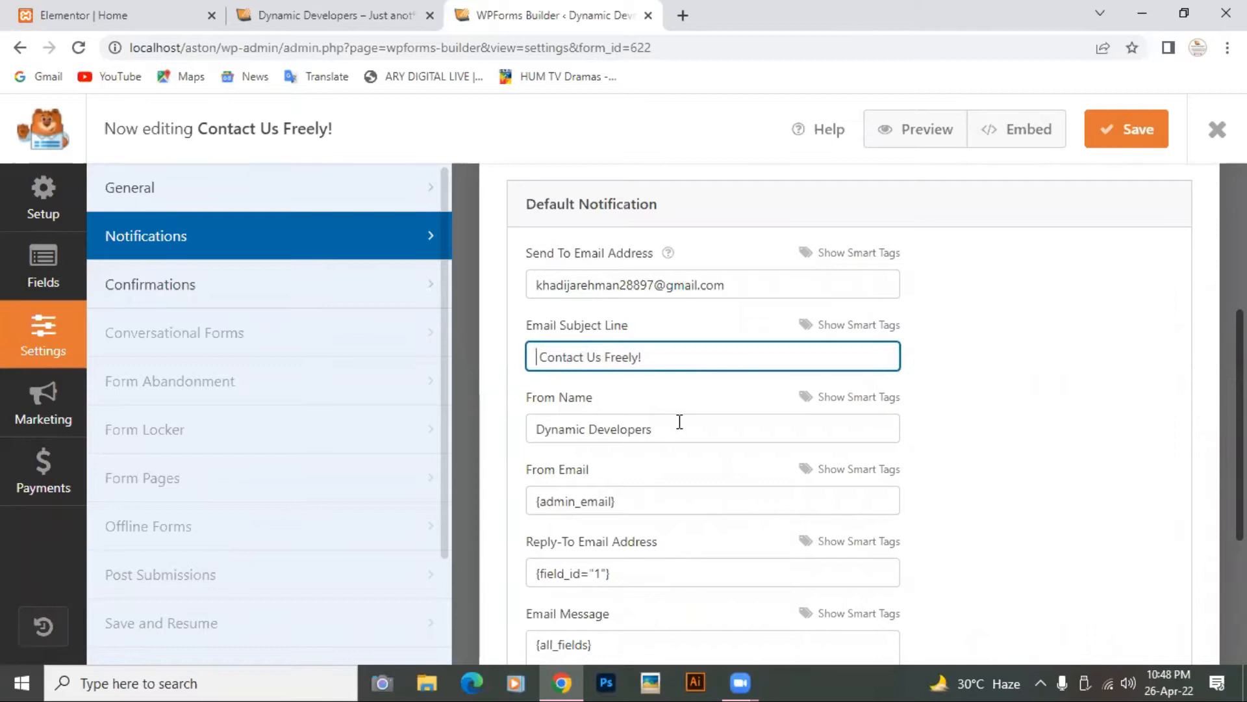
scroll(680, 422, "down", 2)
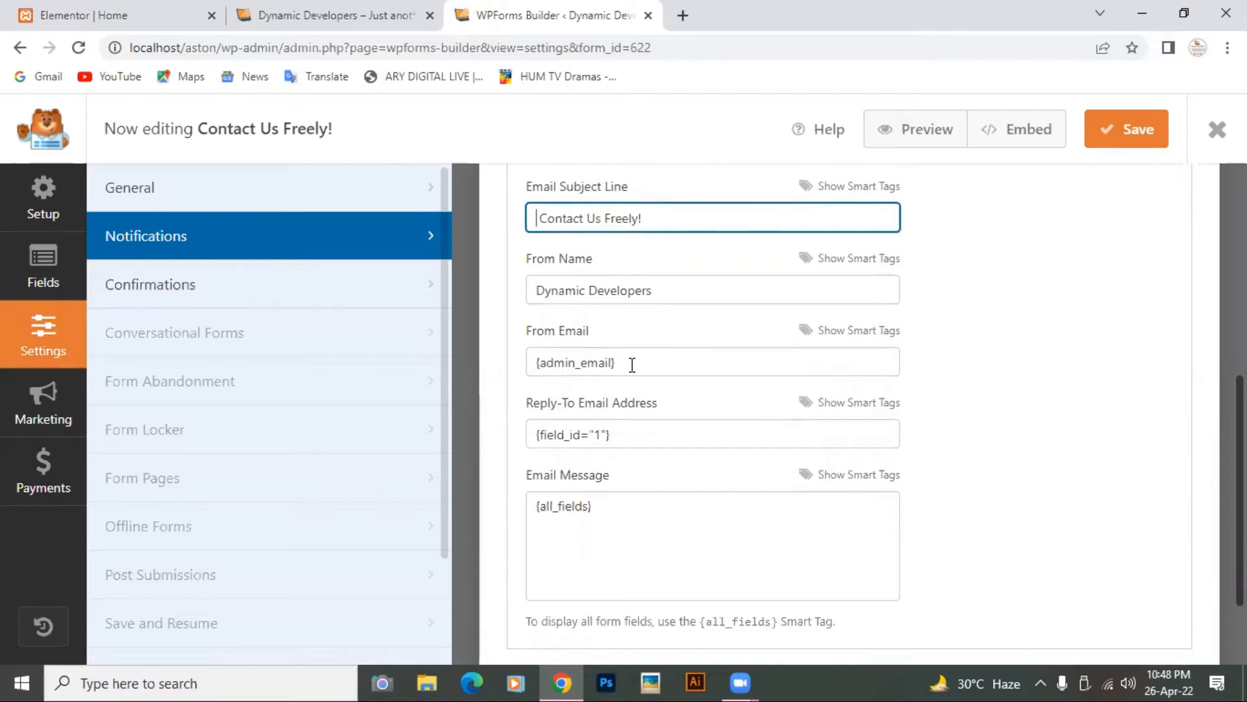
left_click(626, 340)
key("BackSpace")
key("BackSpace")
key("BackSpace")
key("BackSpace")
key("BackSpace")
key("BackSpace")
key("BackSpace")
key("BackSpace")
key("BackSpace")
key("BackSpace")
key("BackSpace")
key("BackSpace")
key("BackSpace")
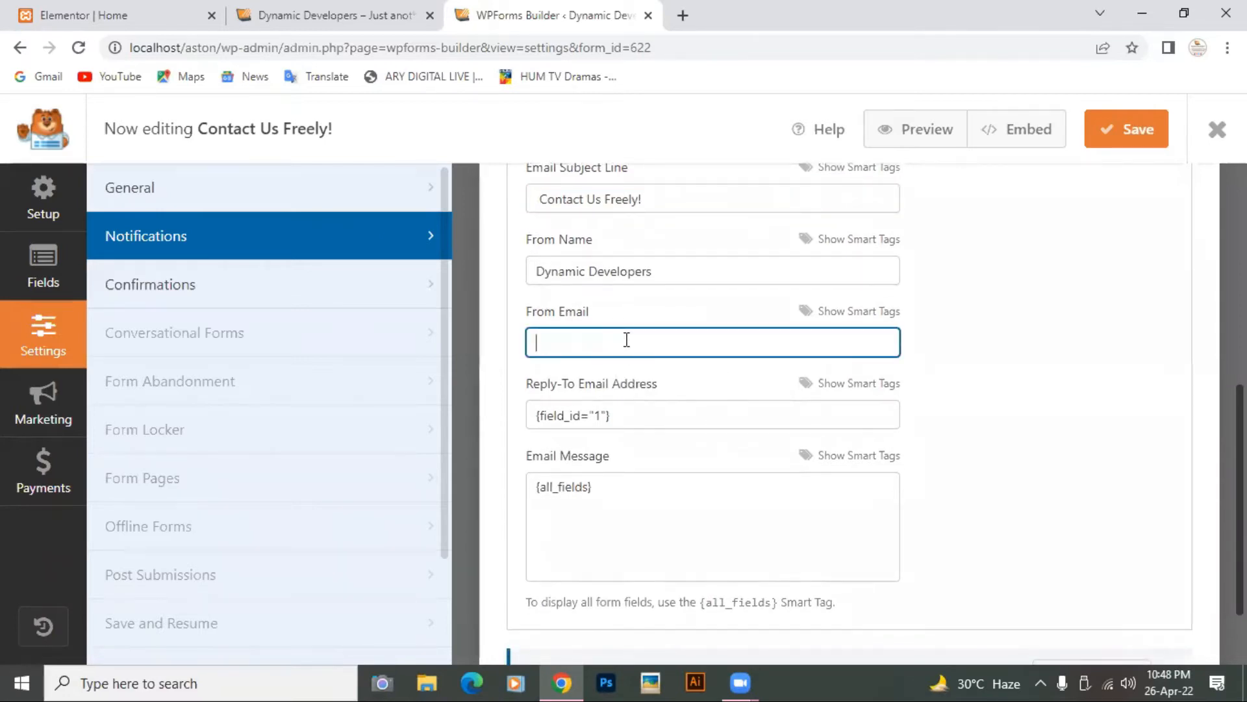
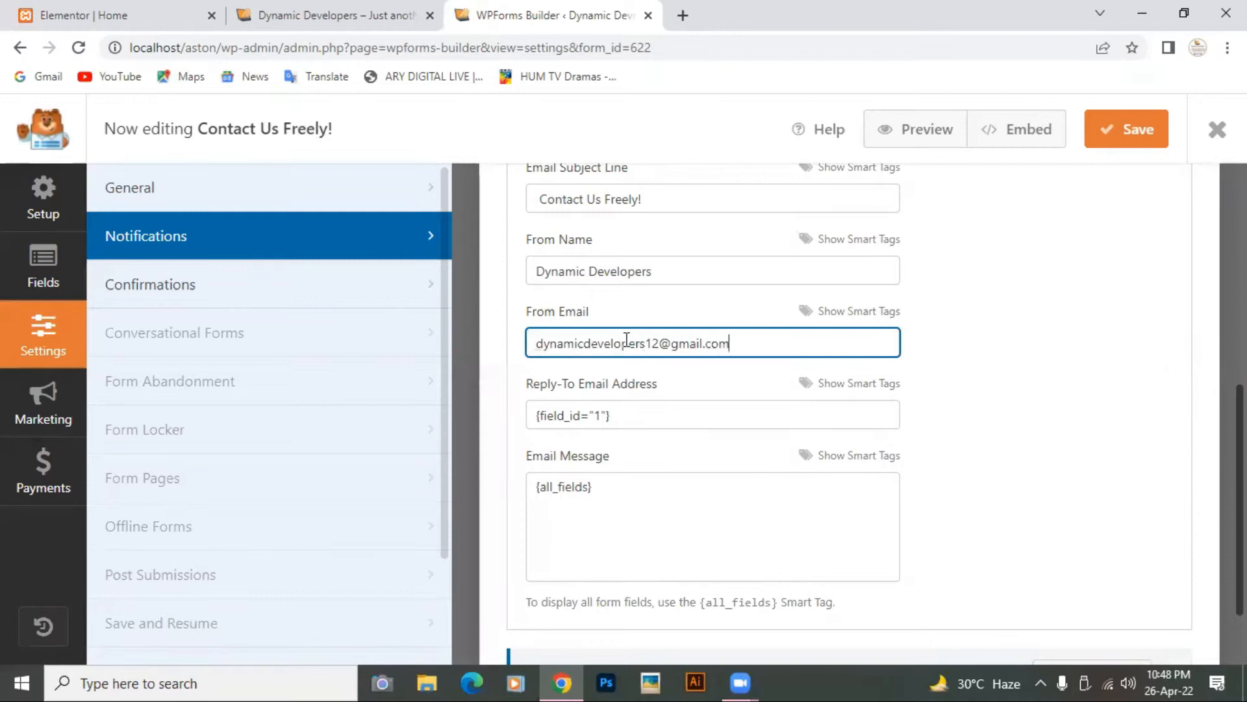
Step: Save the notification settings and go back to the forms list
scroll(724, 407, "down", 2)
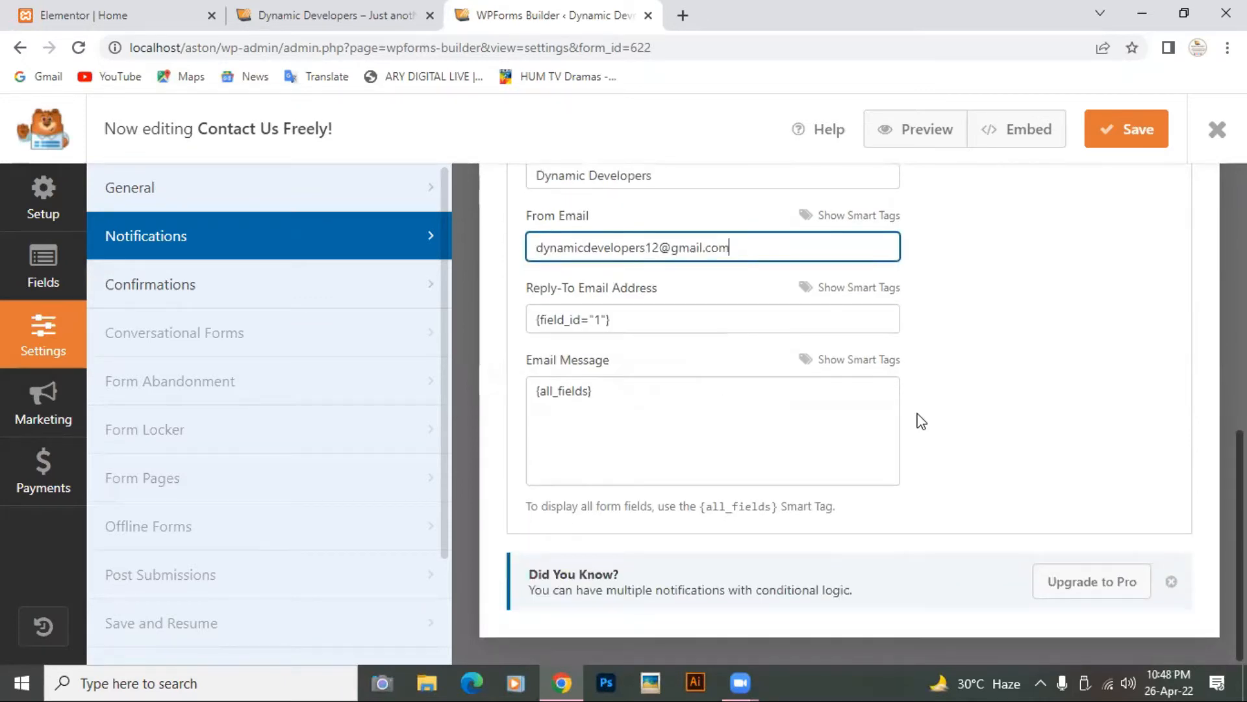
left_click(1122, 131)
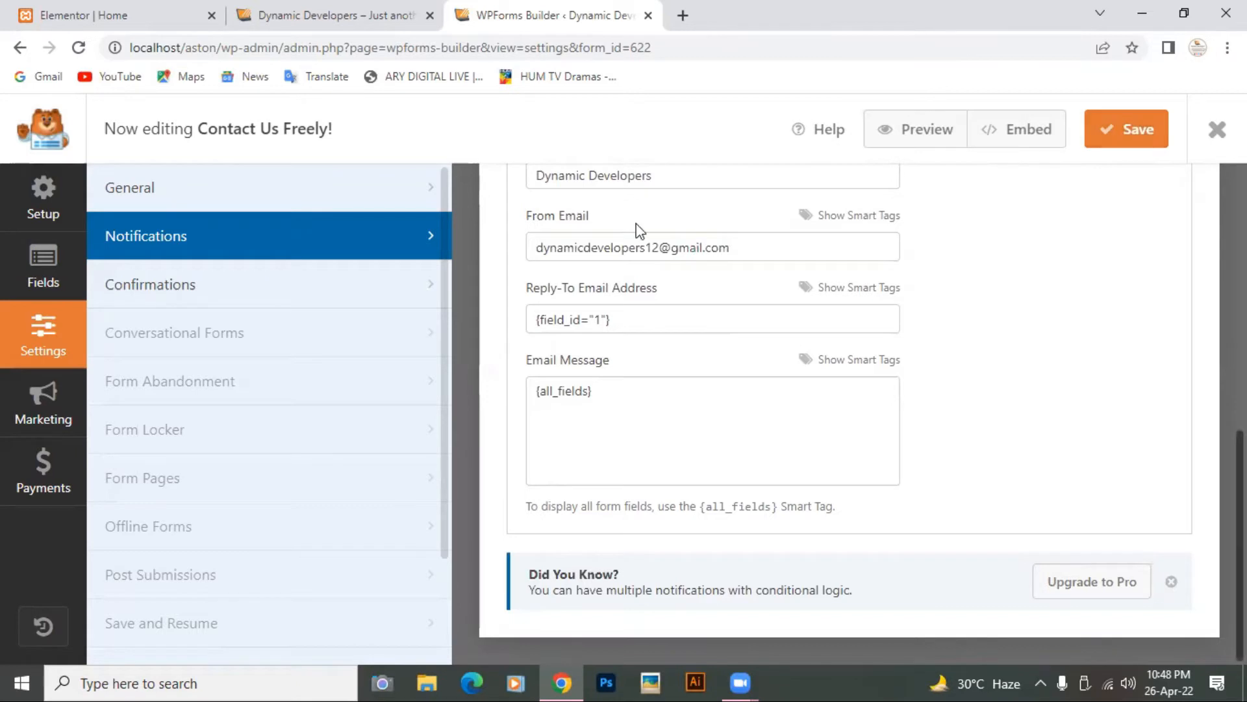
left_click(50, 270)
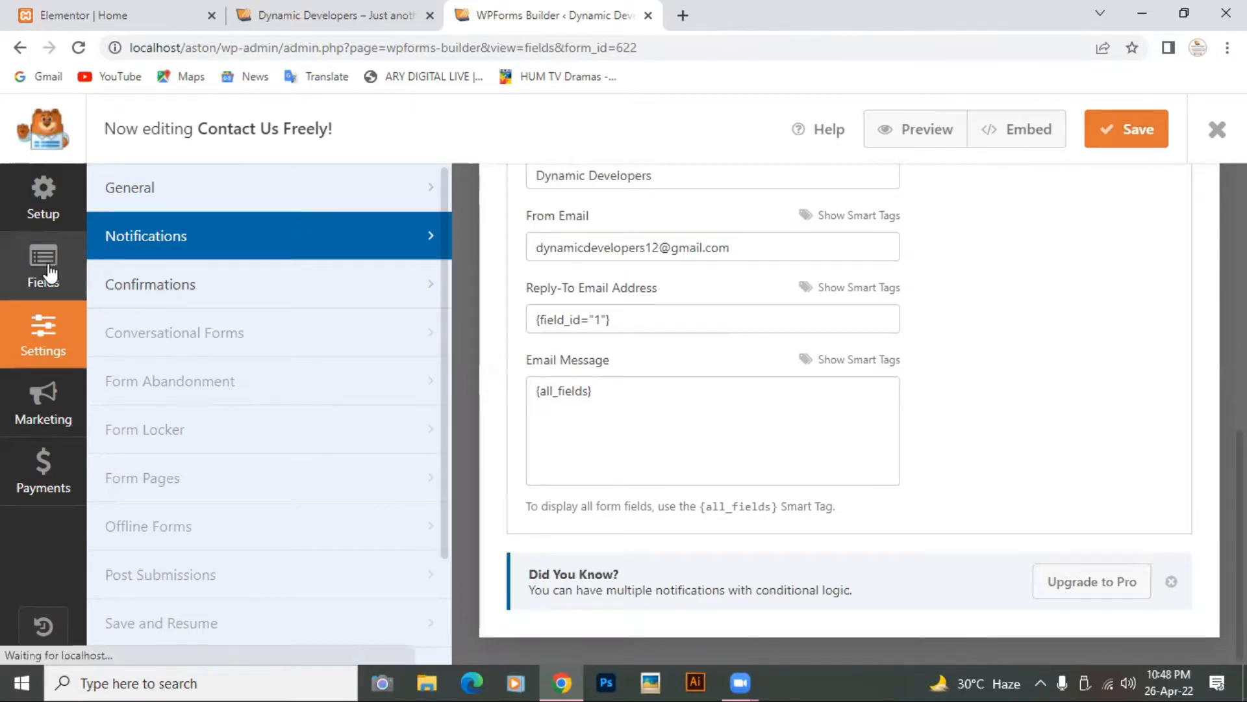
left_click(19, 50)
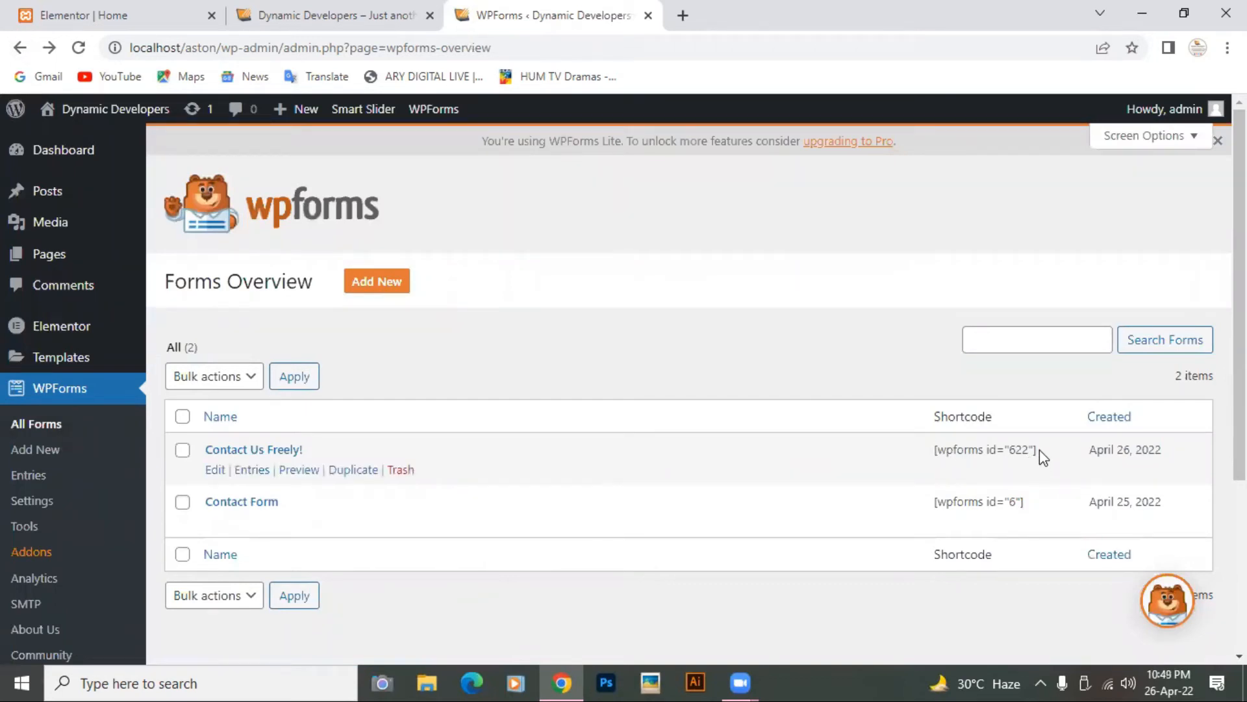
left_click(120, 11)
Step: Add a single-column section below the video and scroll the widget list down to WPForms
scroll(653, 314, "down", 20)
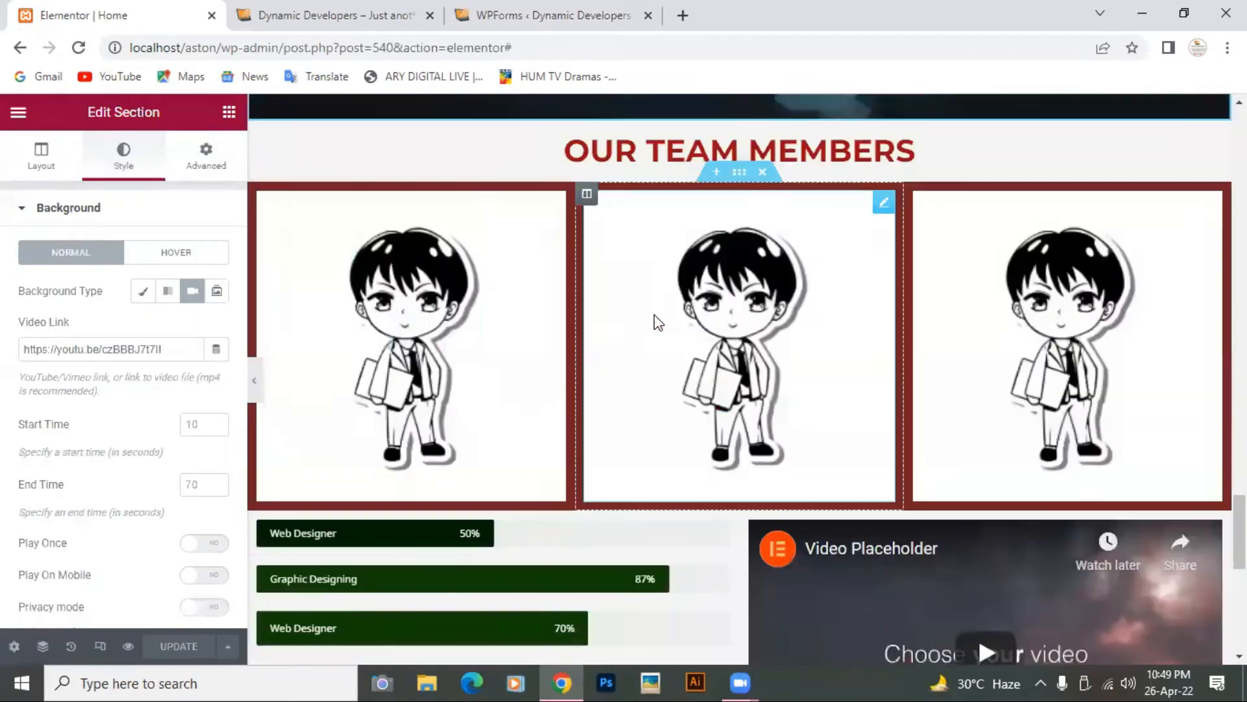
scroll(654, 315, "up", 5)
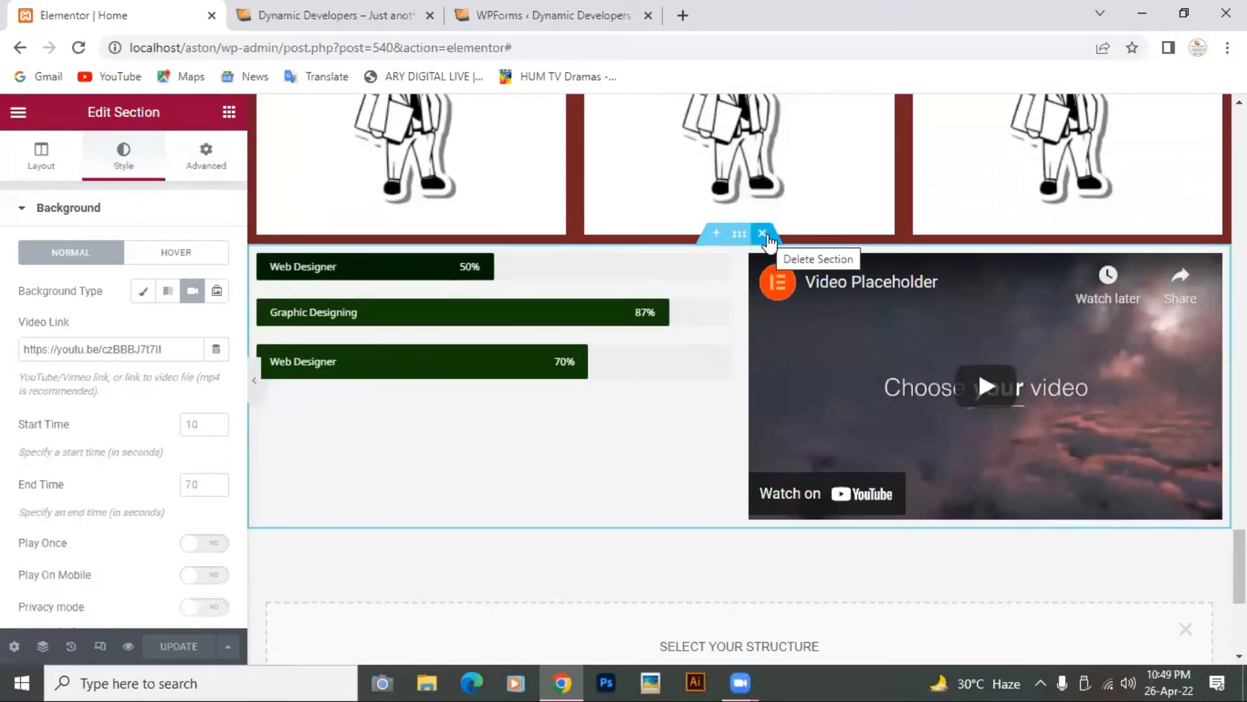
scroll(668, 445, "down", 5)
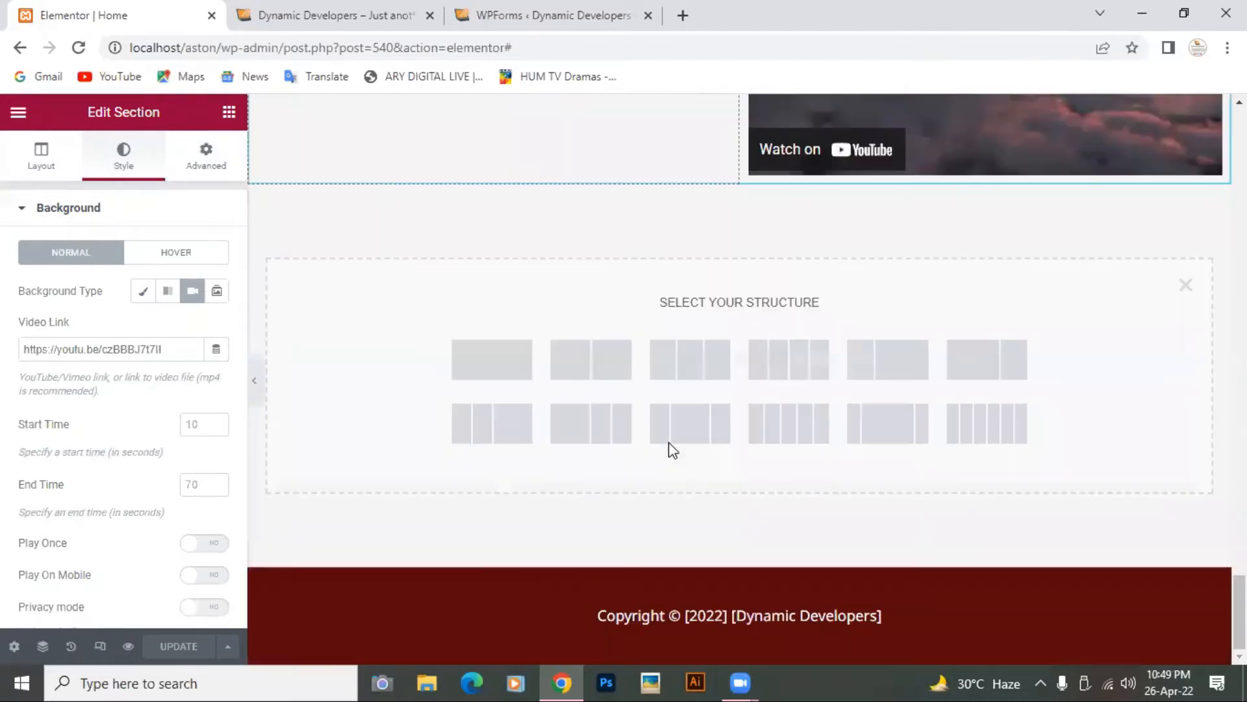
left_click(487, 369)
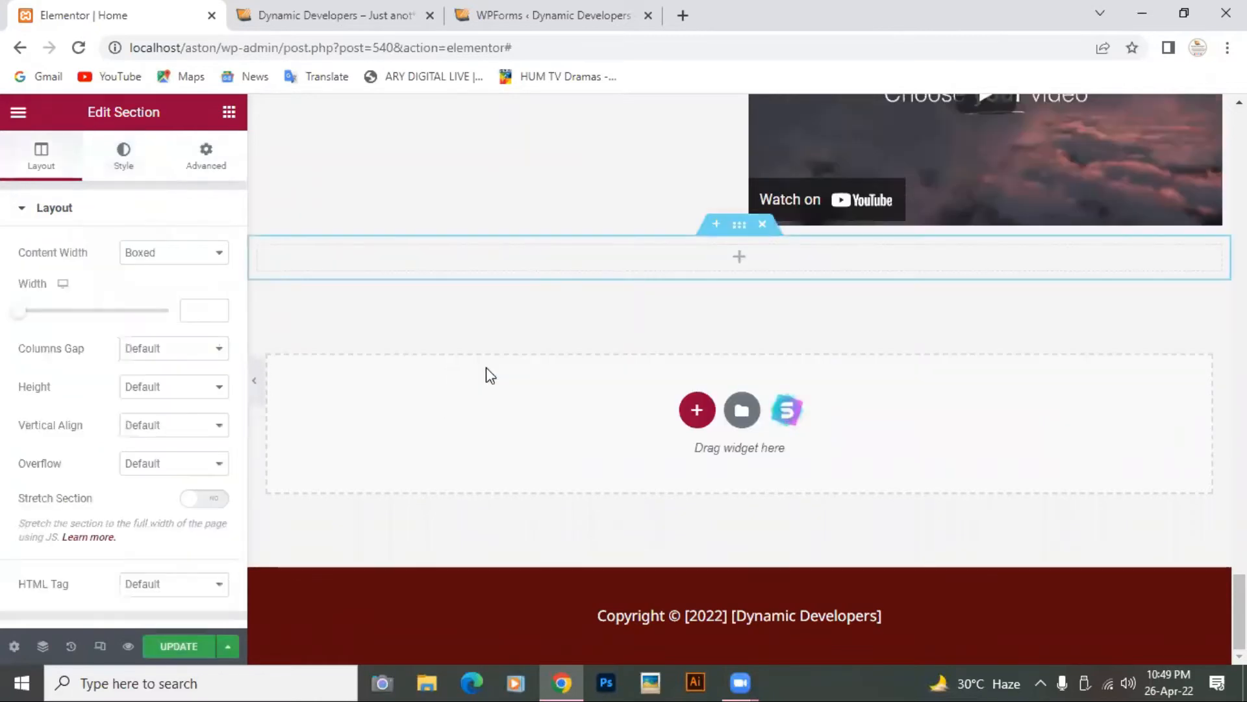
left_click(228, 114)
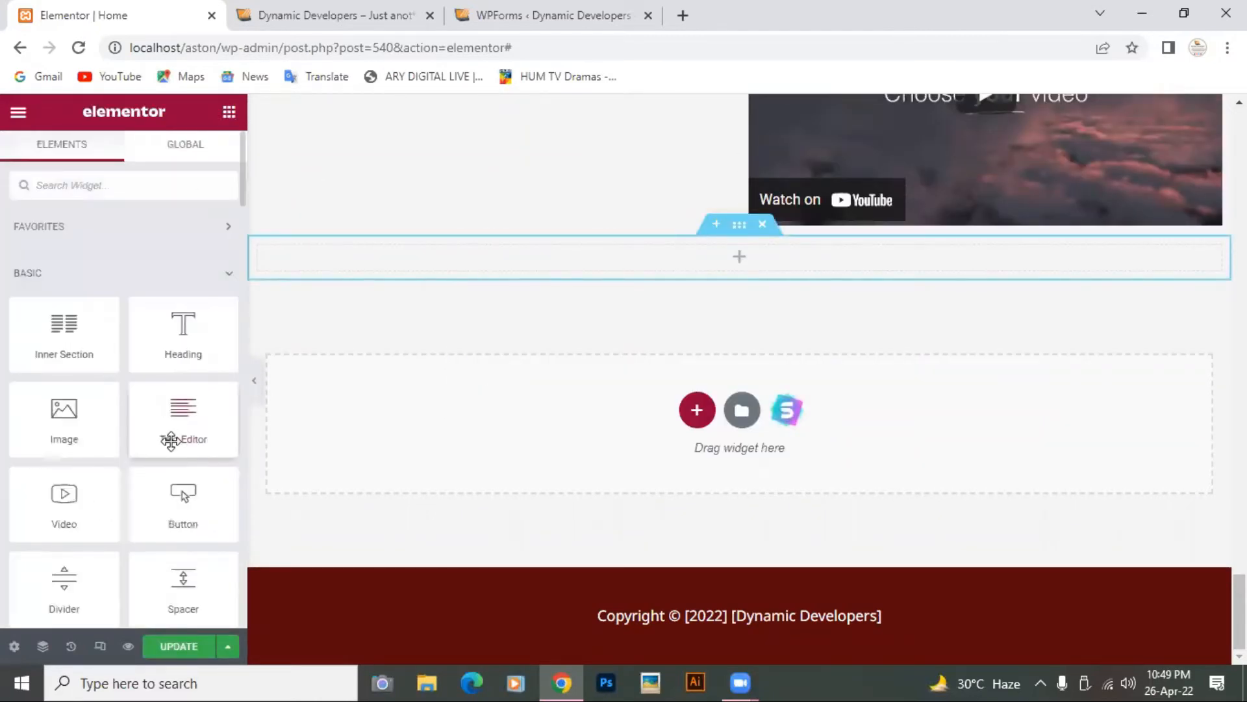
scroll(170, 441, "down", 2)
scroll(170, 441, "down", 2)
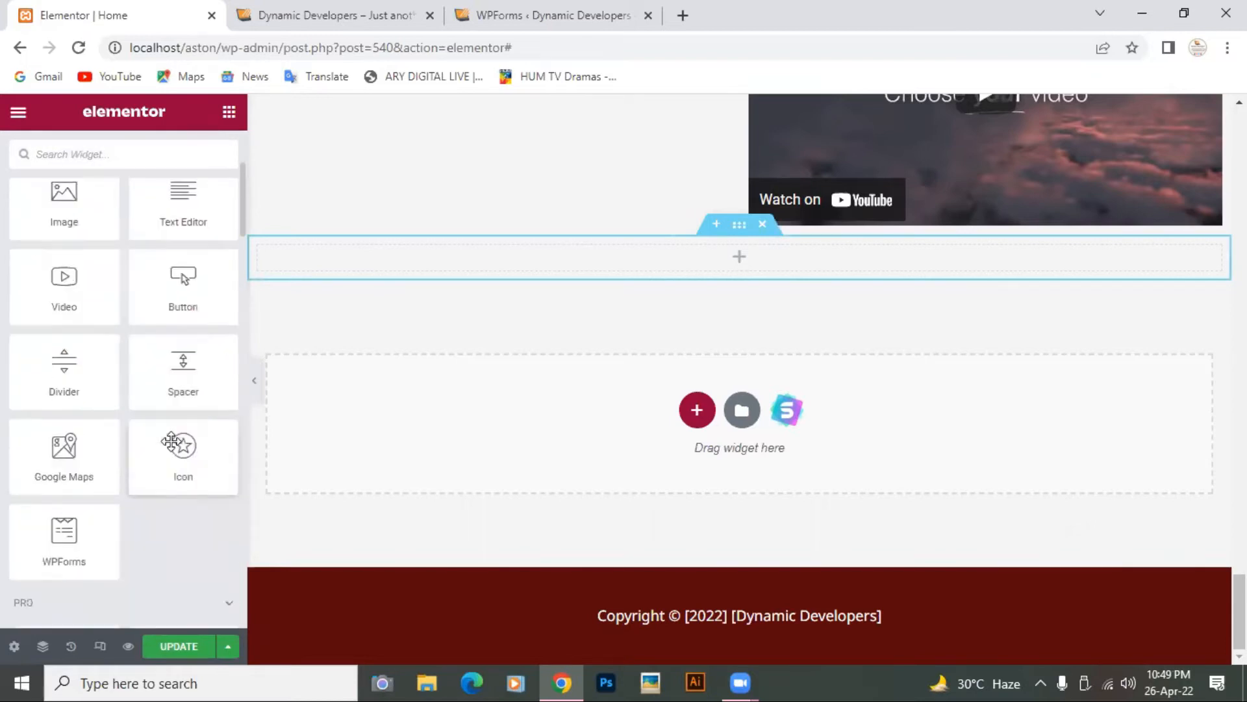
scroll(170, 442, "down", 1)
scroll(143, 454, "down", 1)
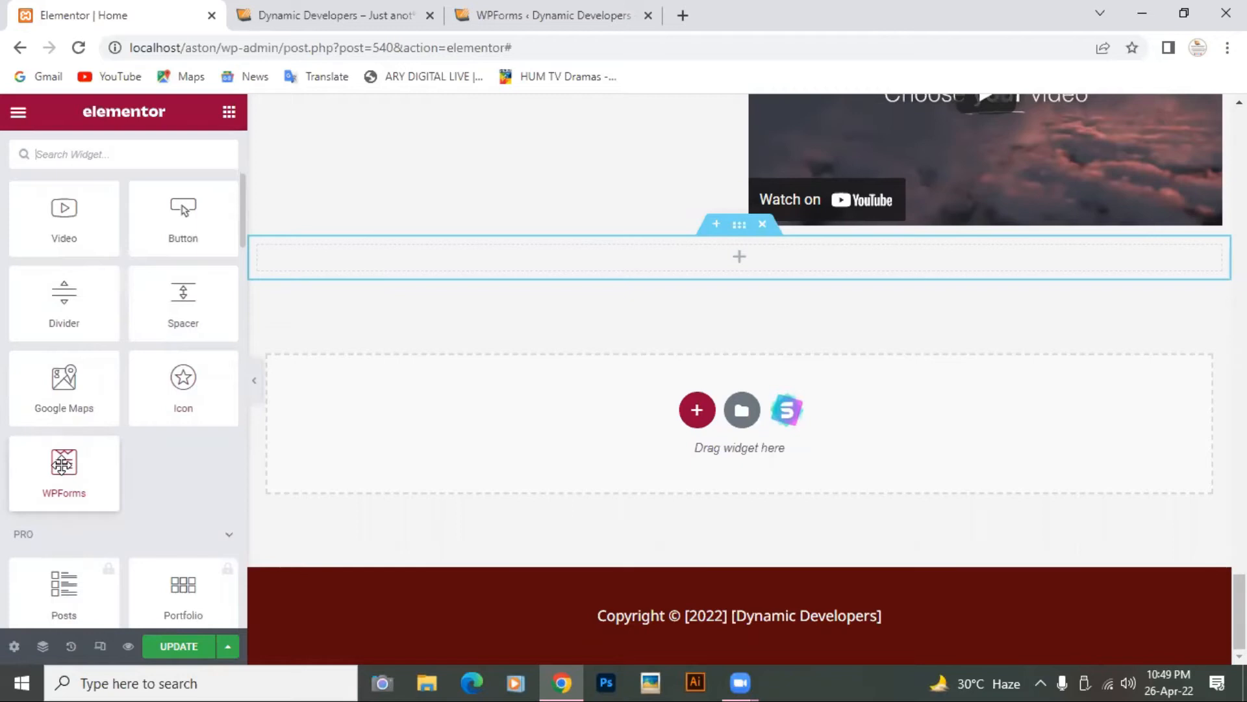
Step: Drop a WPForms widget into the new section and embed Contact Form
left_click_drag(63, 463, 767, 261)
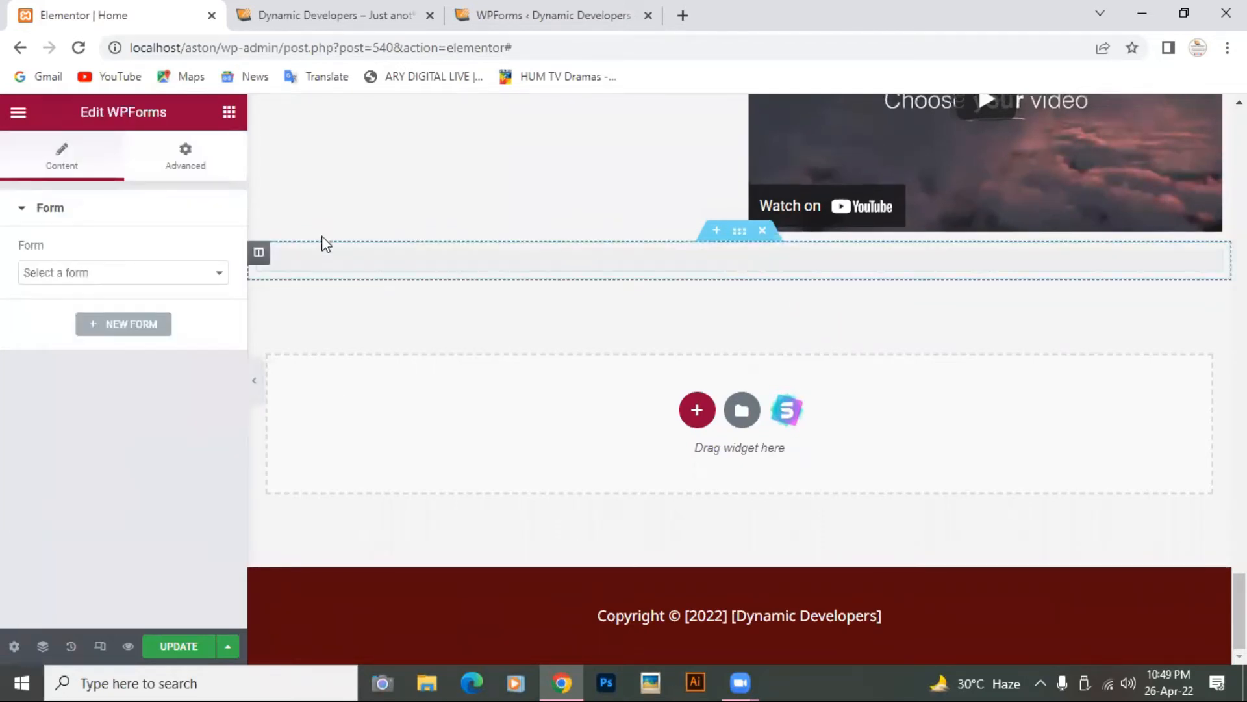
left_click(219, 273)
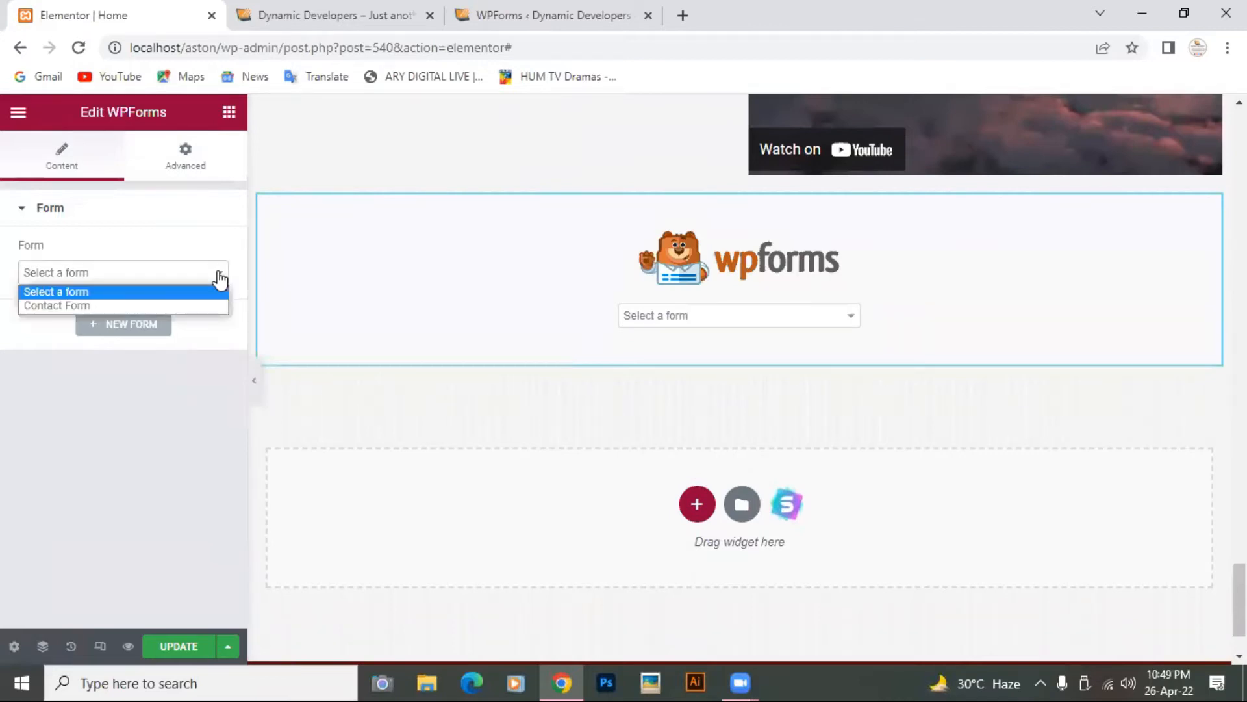
left_click(196, 304)
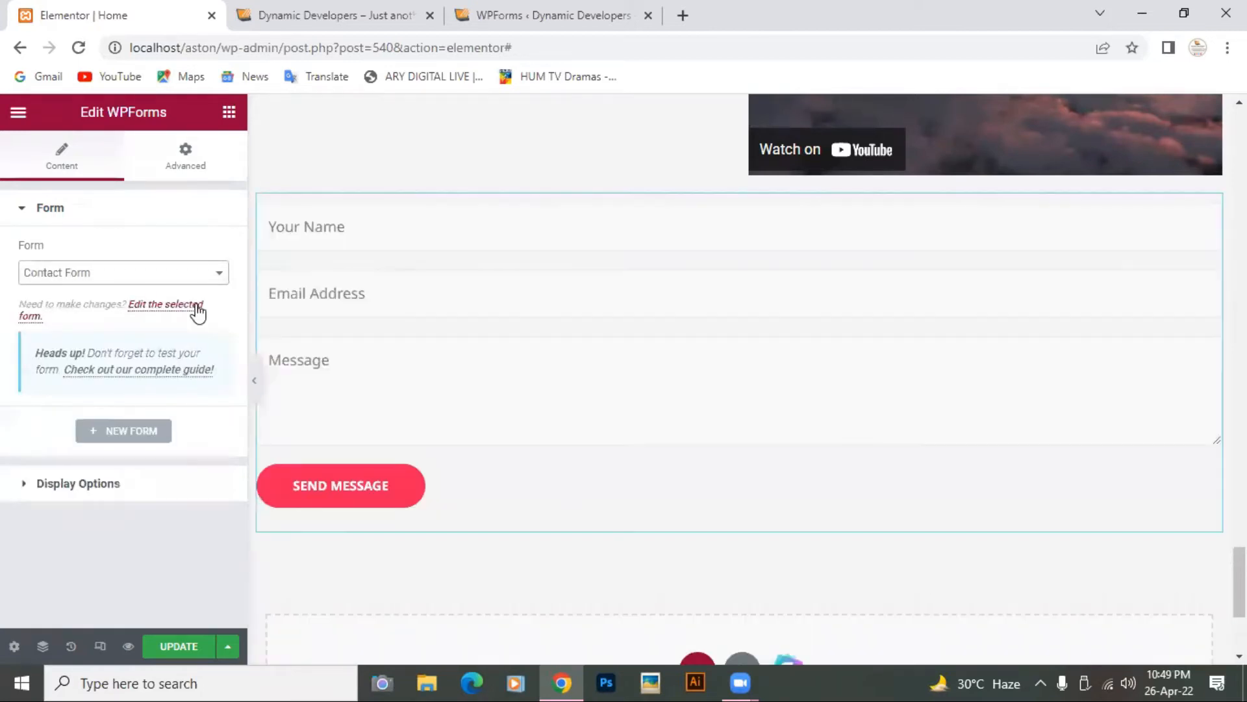
scroll(546, 360, "down", 2)
scroll(546, 368, "up", 13)
scroll(546, 364, "down", 15)
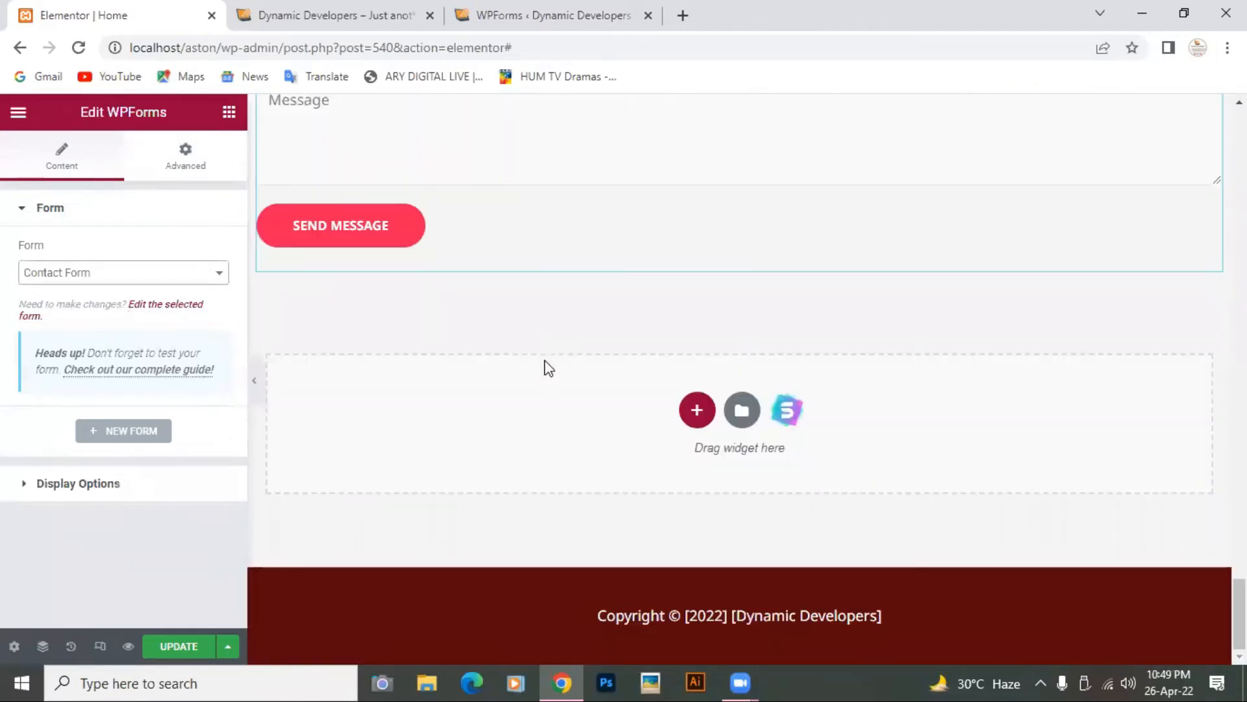
Step: Reset the widget's Form to 'Select a form' and reload the editor
left_click(219, 278)
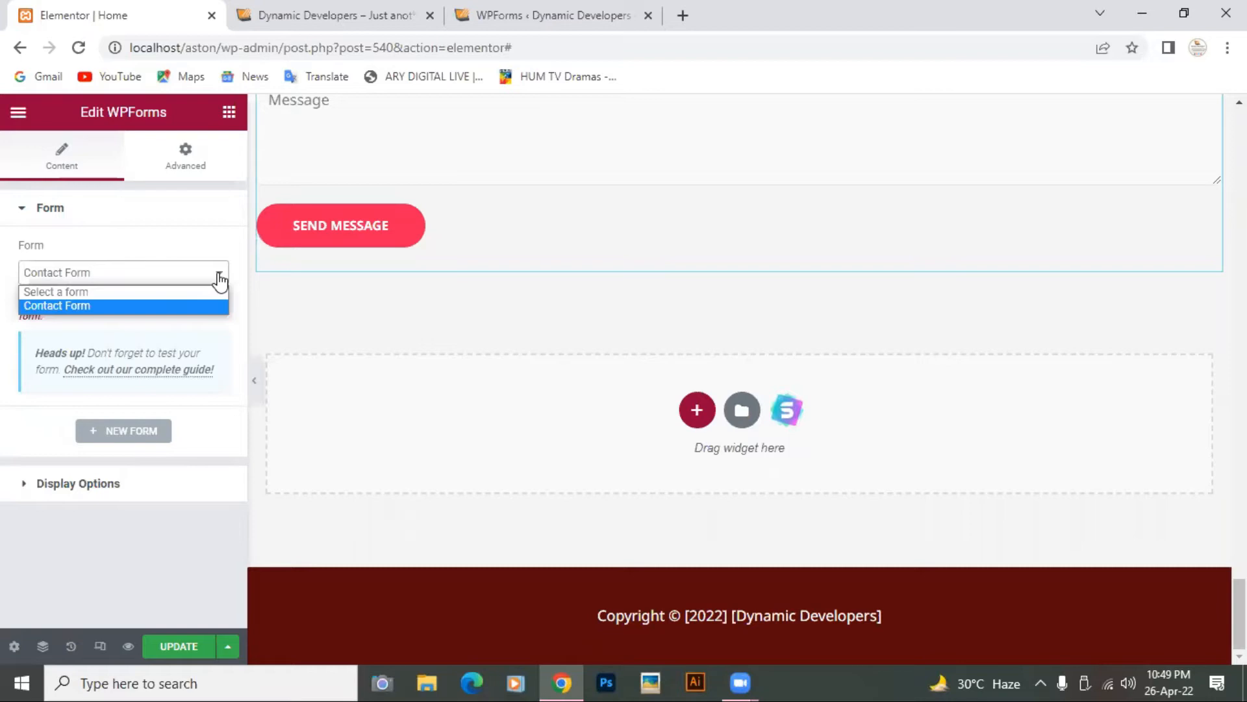
left_click(176, 292)
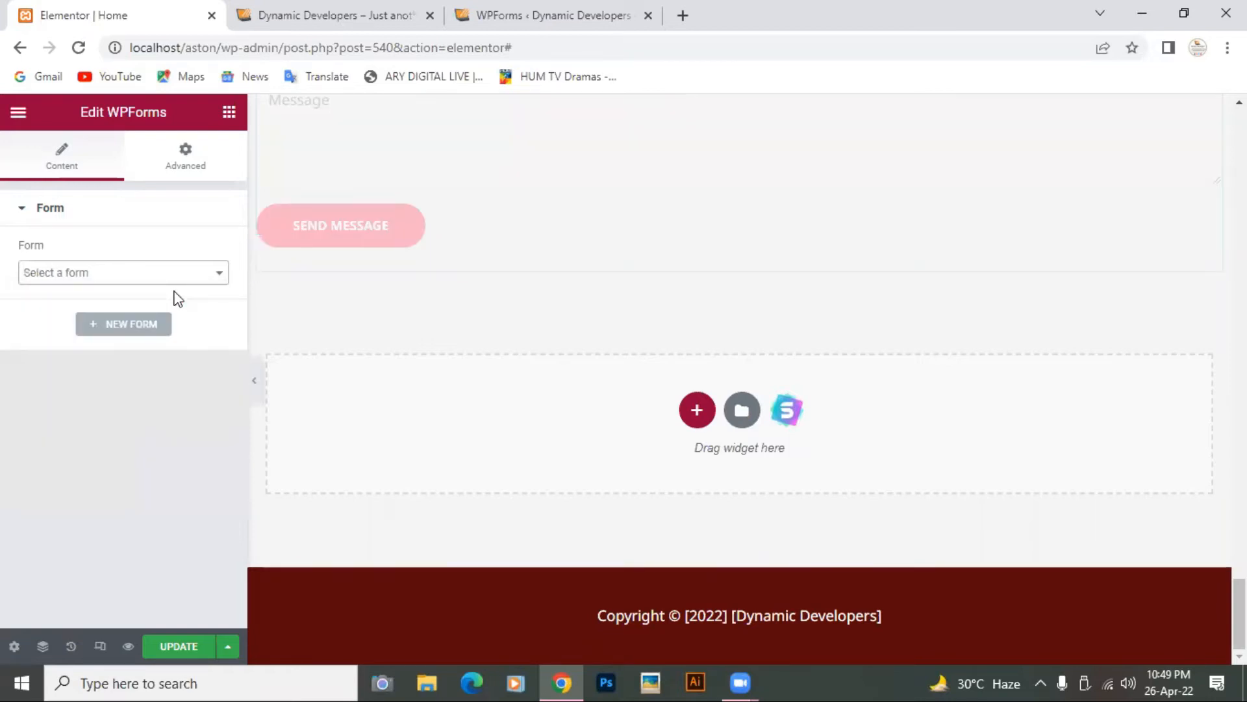
left_click(220, 276)
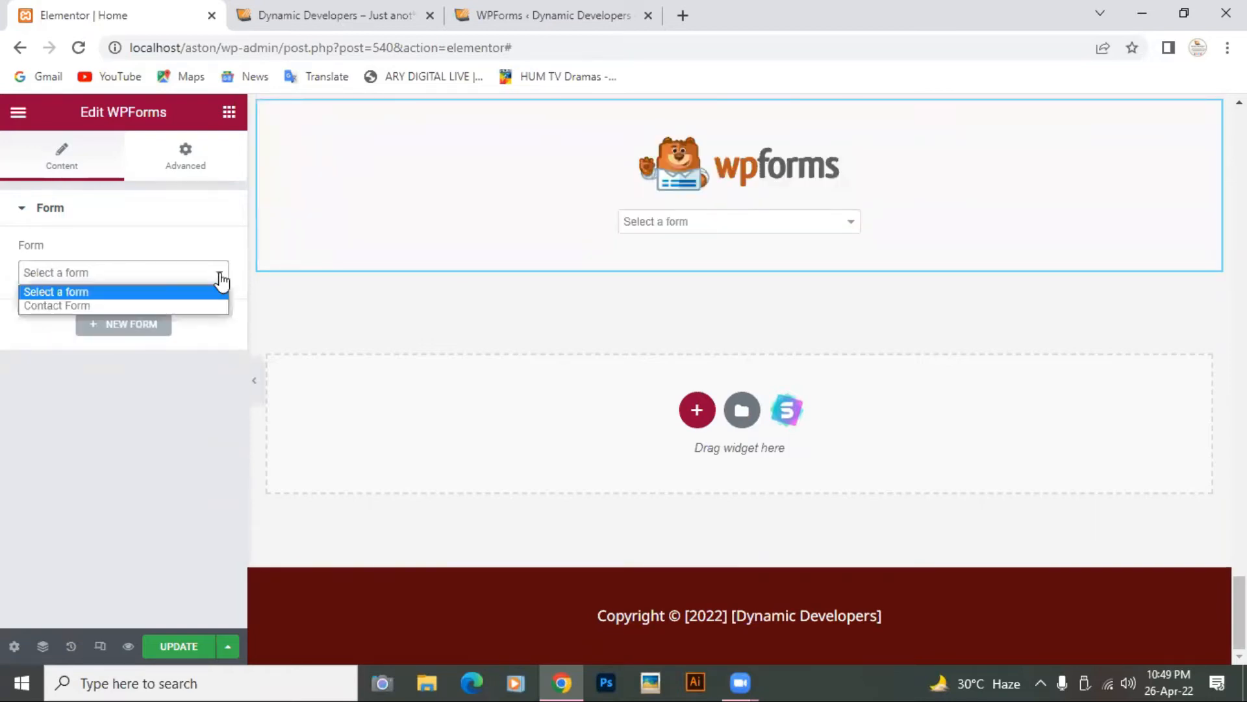
left_click(78, 48)
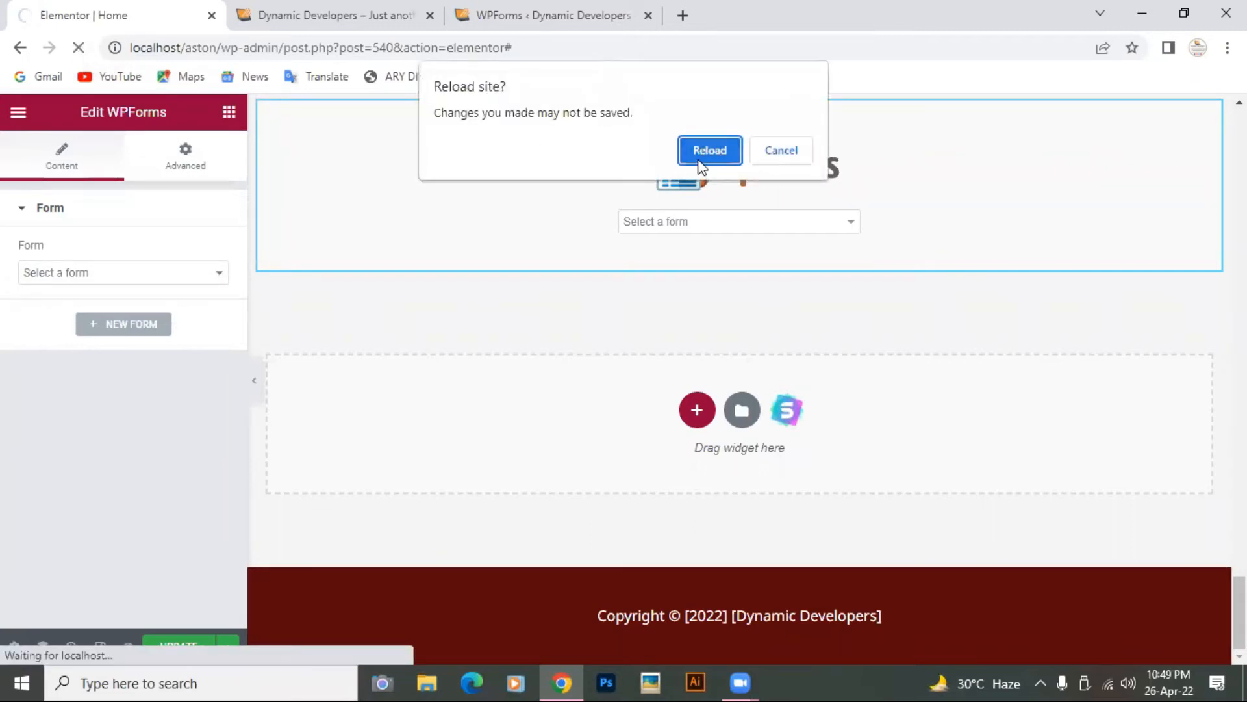
Step: Confirm the reload, discarding the unsaved widget, and scroll down to the empty drop area
left_click(699, 162)
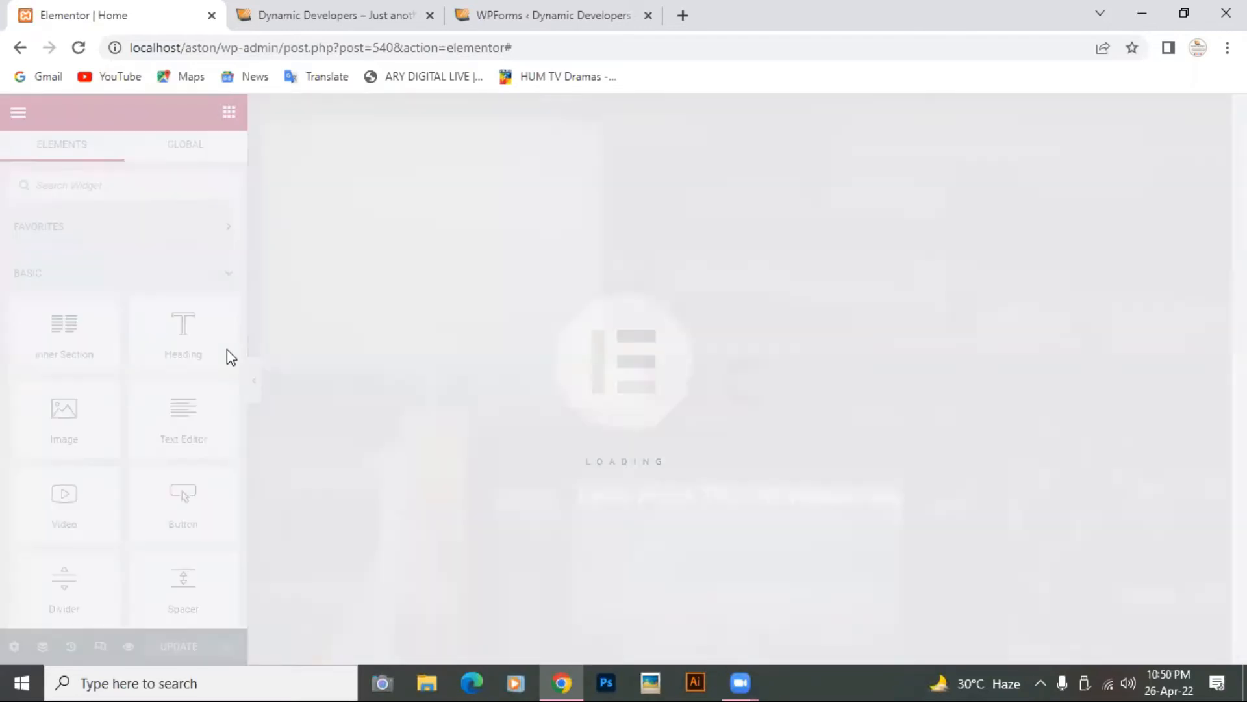
scroll(227, 349, "down", 4)
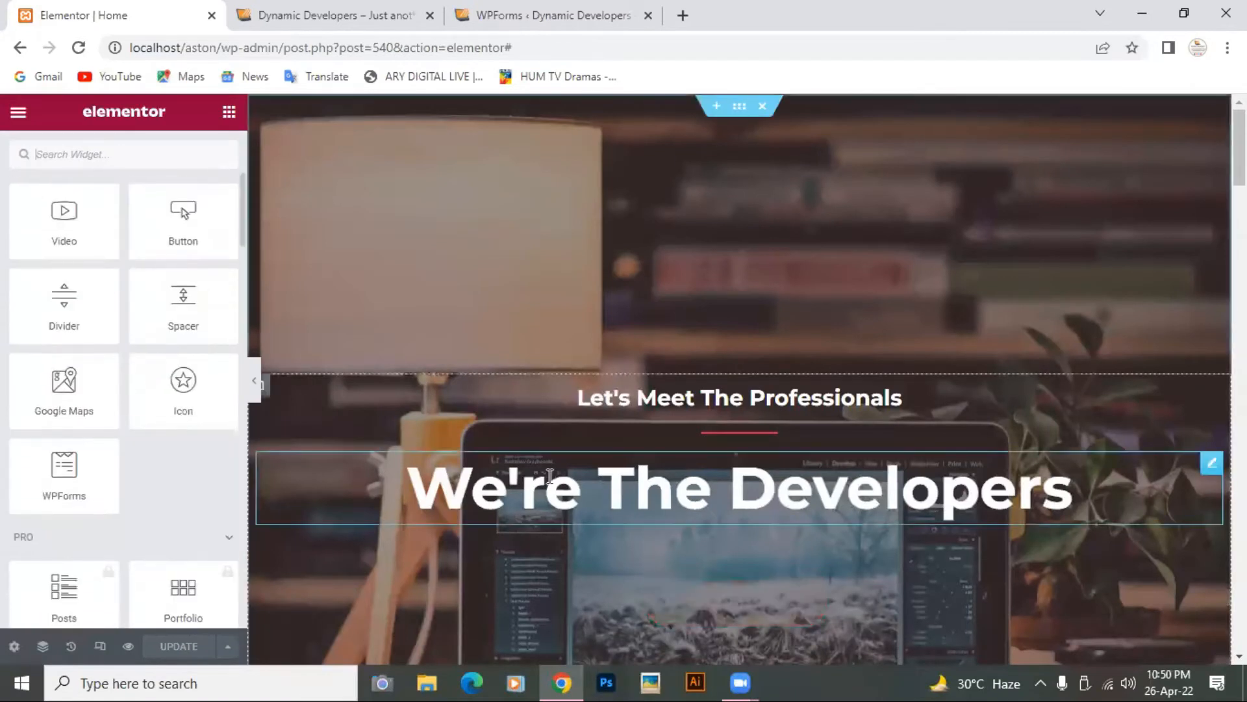
scroll(548, 474, "down", 2)
scroll(548, 474, "down", 20)
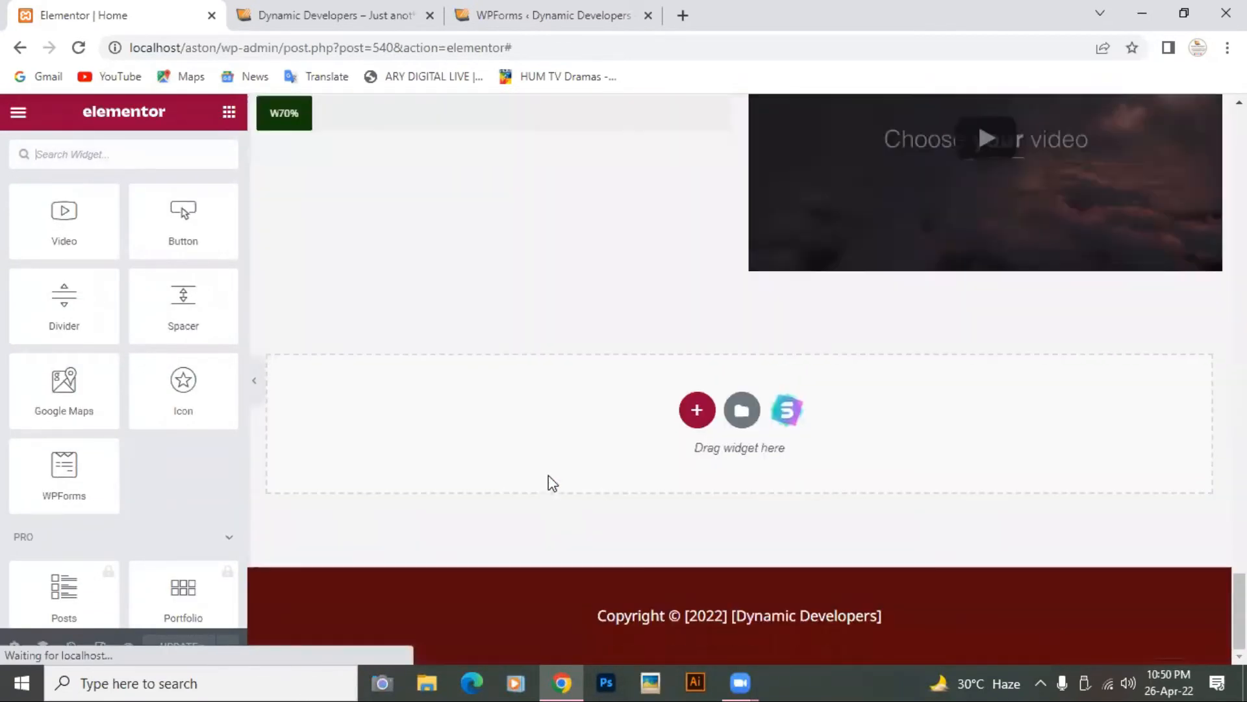
Step: Add a one-column section above the footer and bring up the widget list
left_click(698, 410)
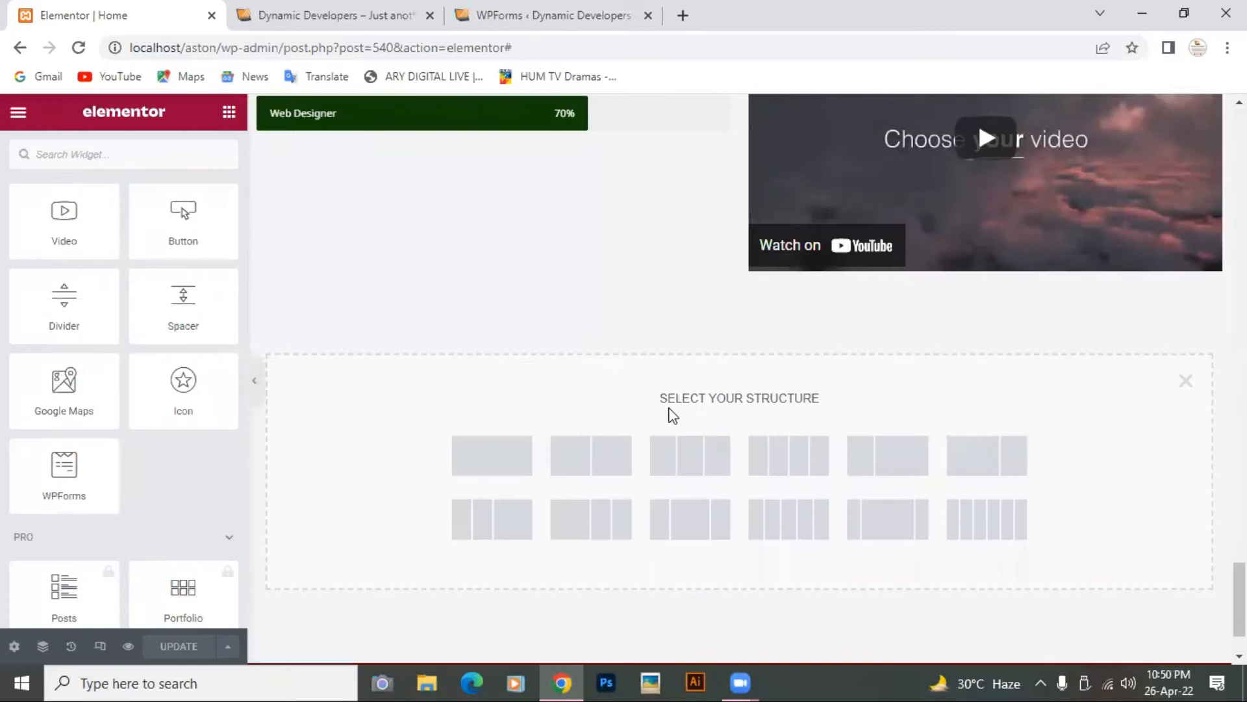
left_click(495, 454)
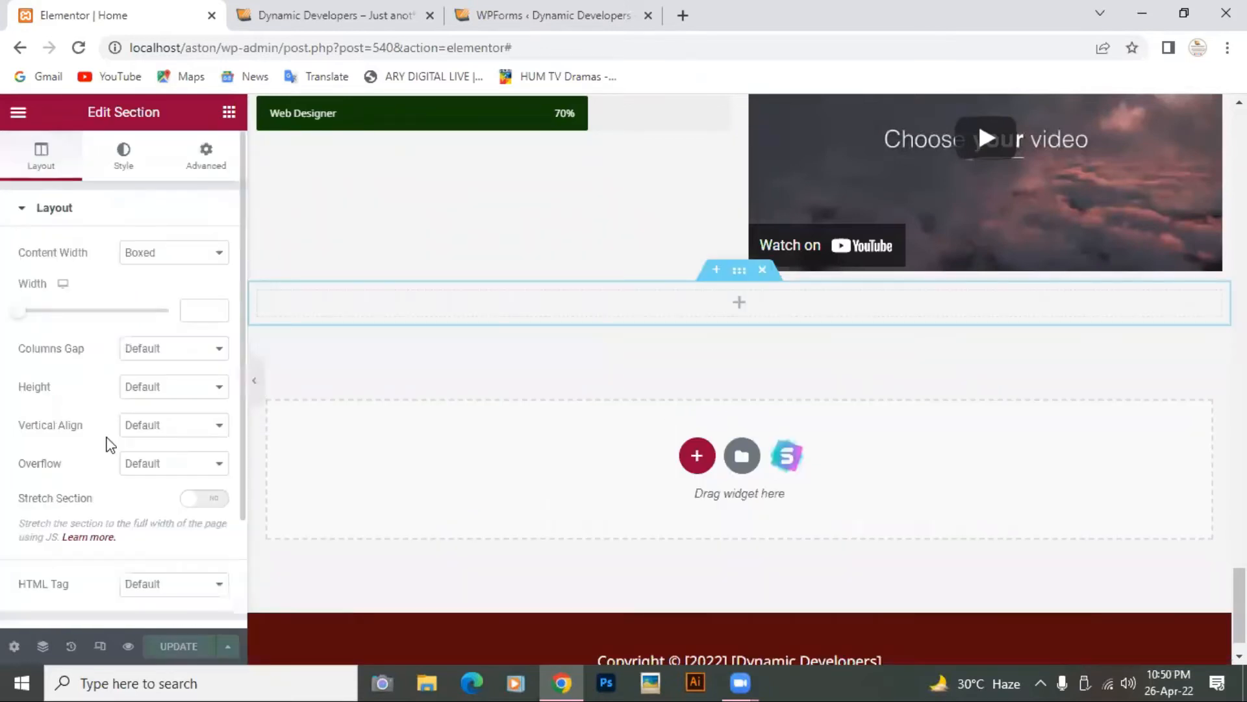
scroll(110, 445, "down", 2)
scroll(130, 325, "up", 2)
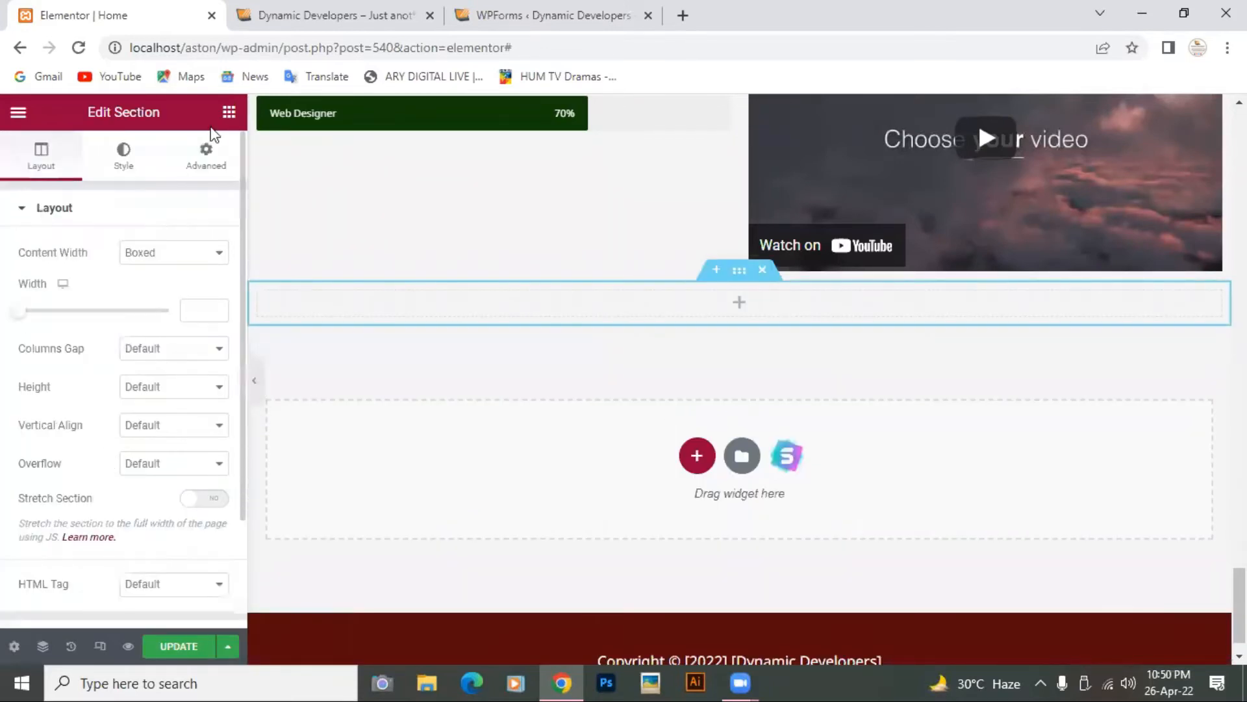
left_click(227, 113)
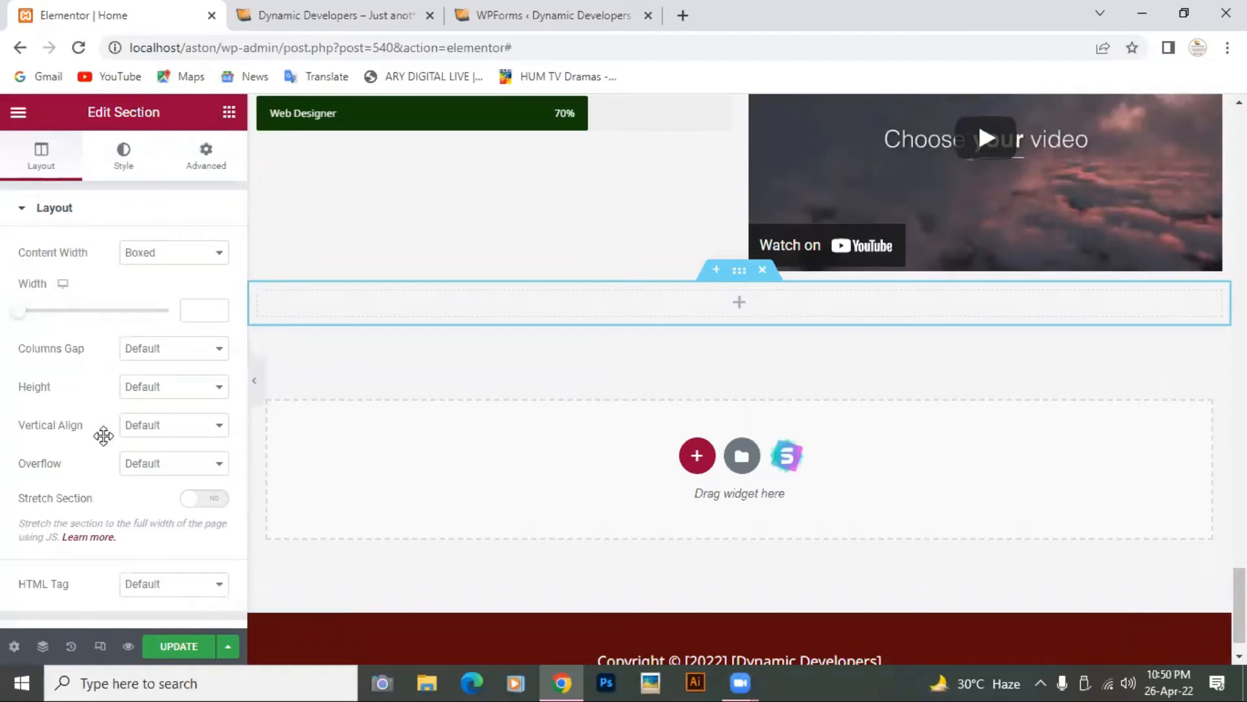
scroll(103, 436, "down", 5)
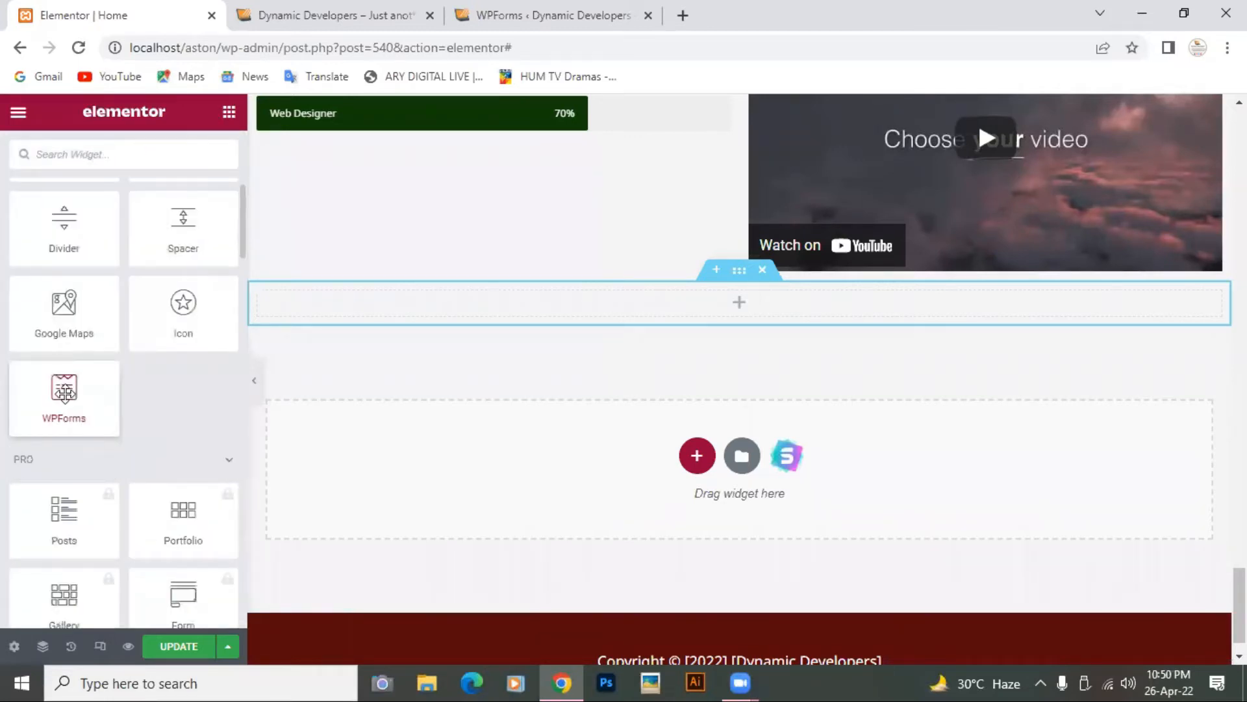
Step: Drag a WPForms widget into the section and set its Form to 'Contact Us Freely!'
left_click_drag(64, 392, 739, 313)
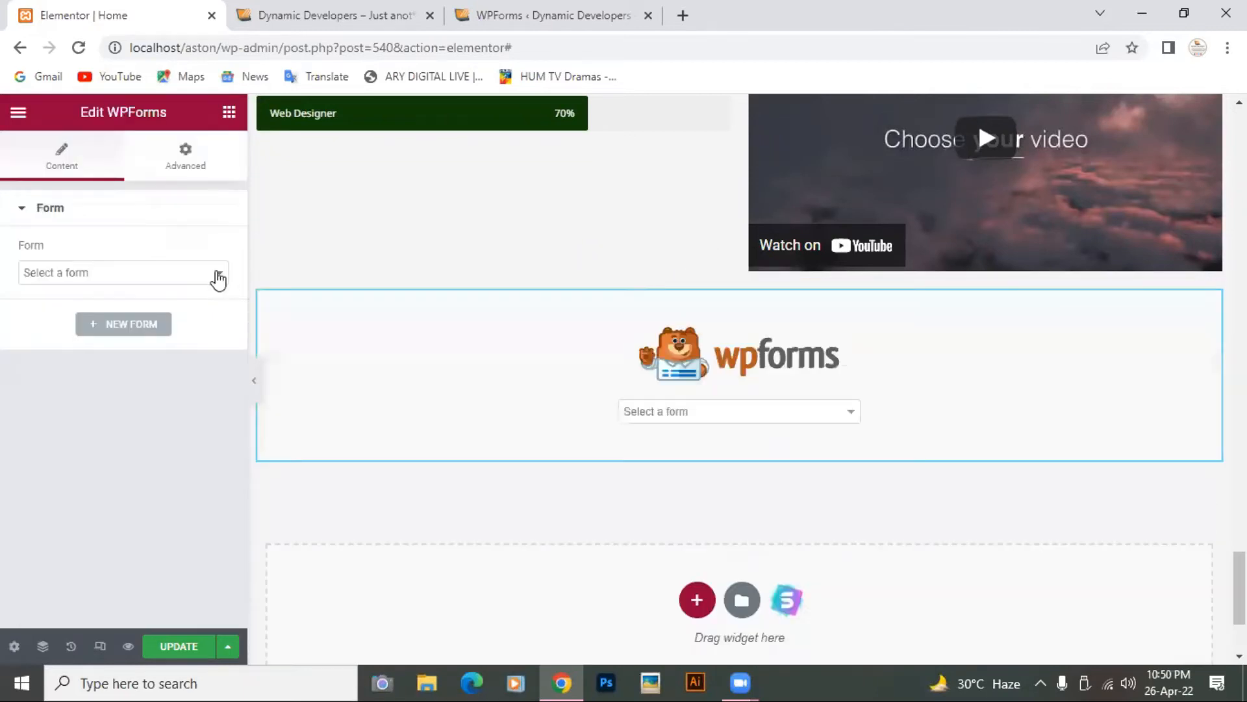
left_click(219, 277)
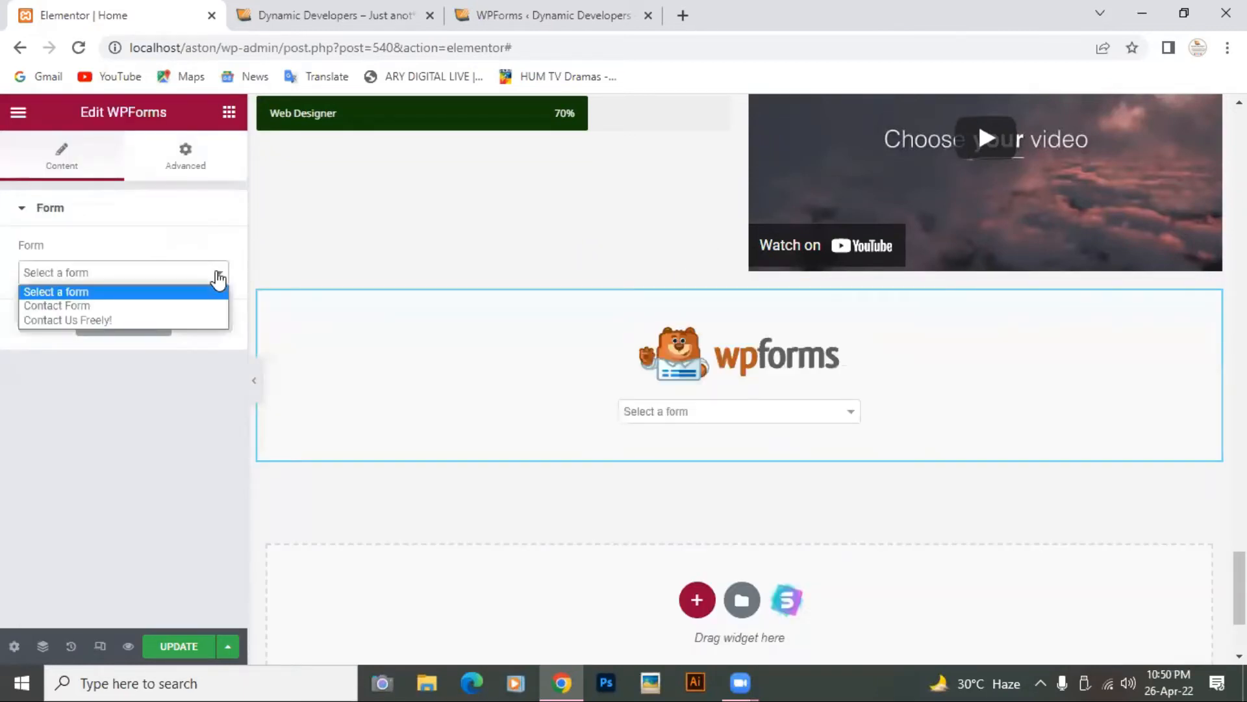
left_click(147, 320)
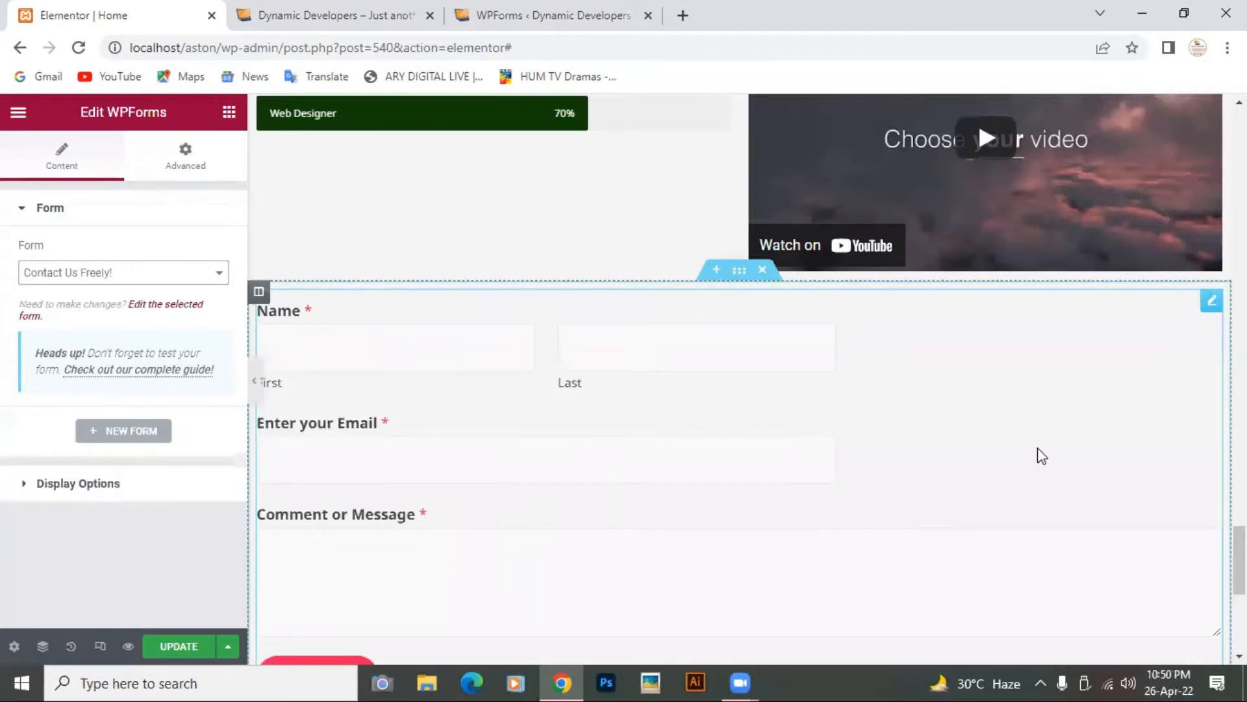
scroll(1039, 455, "down", 7)
scroll(1040, 454, "up", 5)
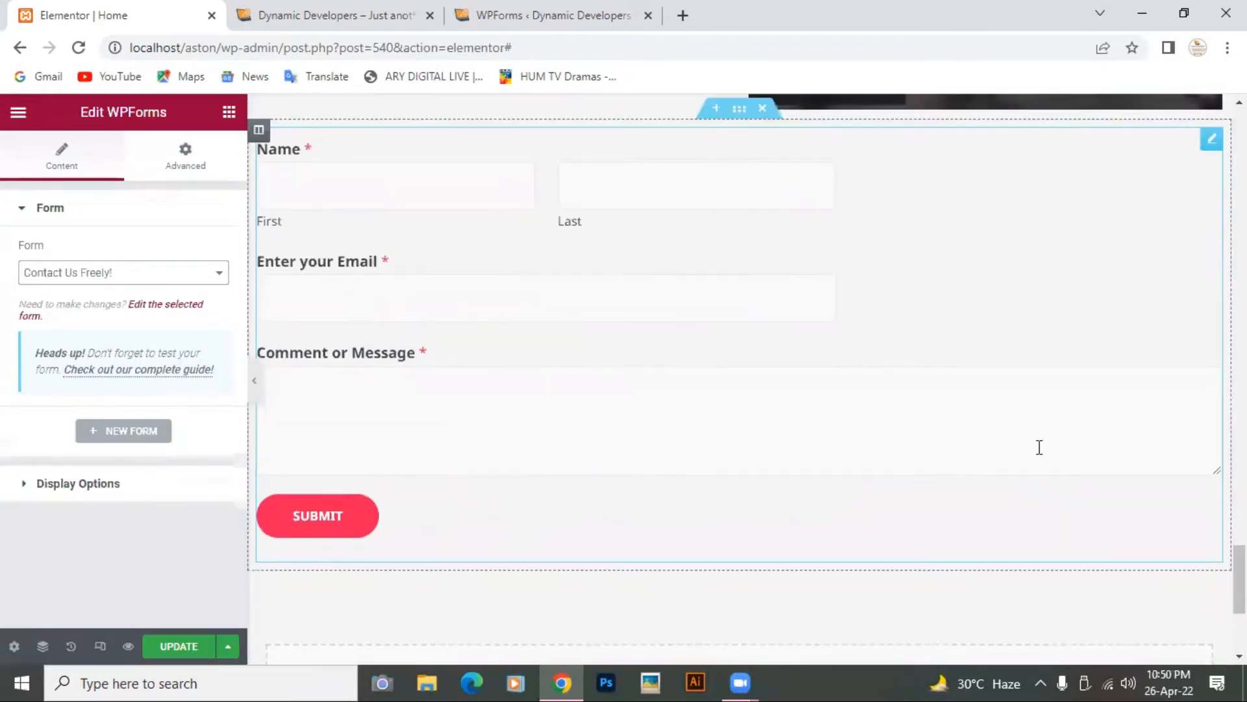
scroll(1039, 446, "up", 1)
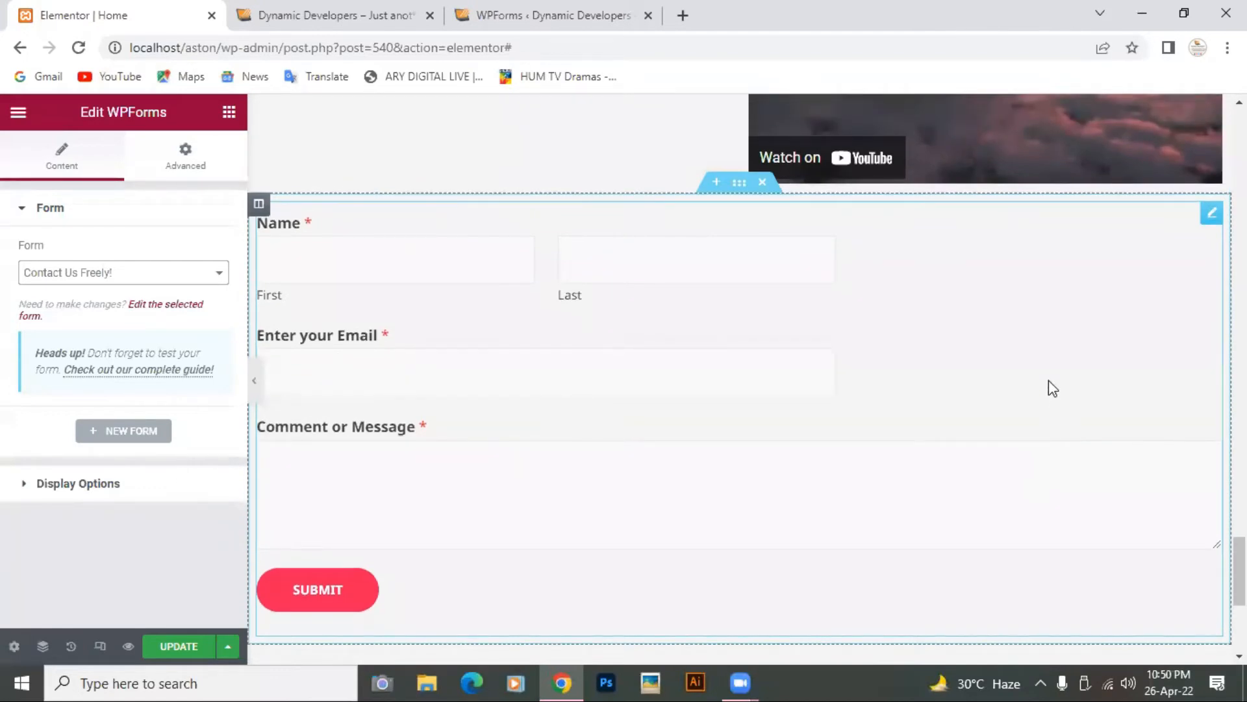
scroll(1048, 381, "down", 3)
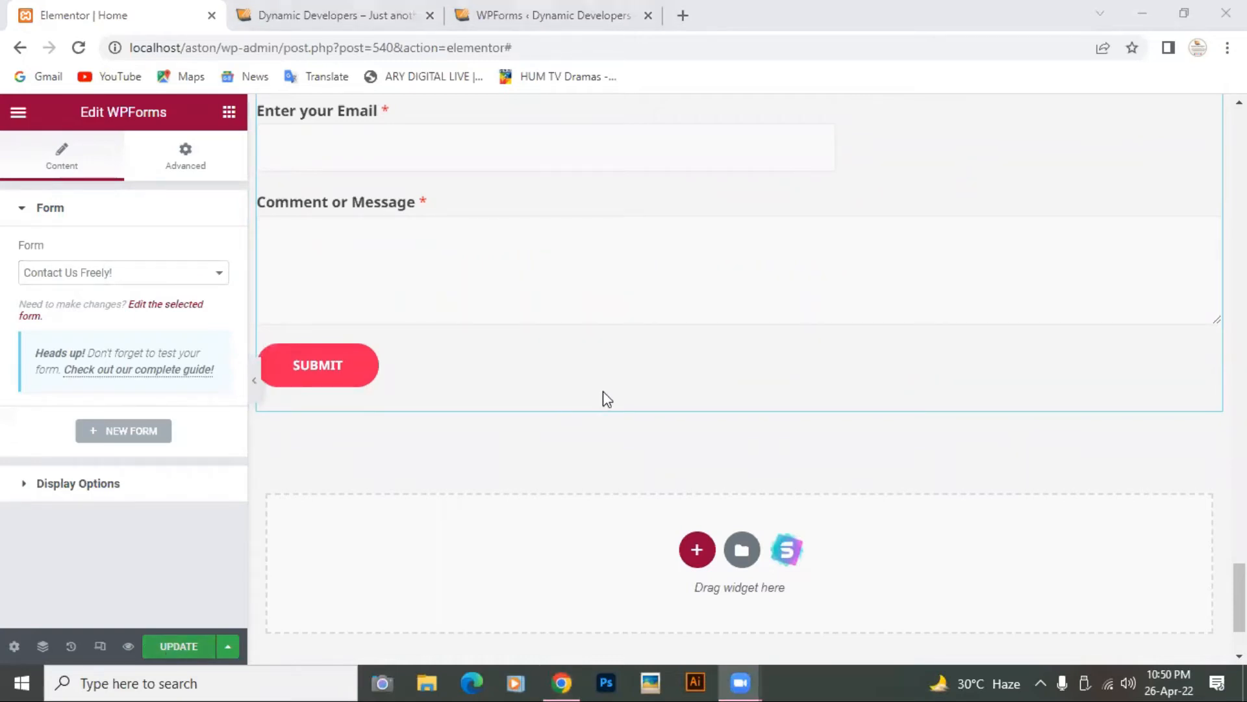
scroll(669, 381, "up", 9)
scroll(669, 381, "down", 8)
scroll(669, 378, "up", 3)
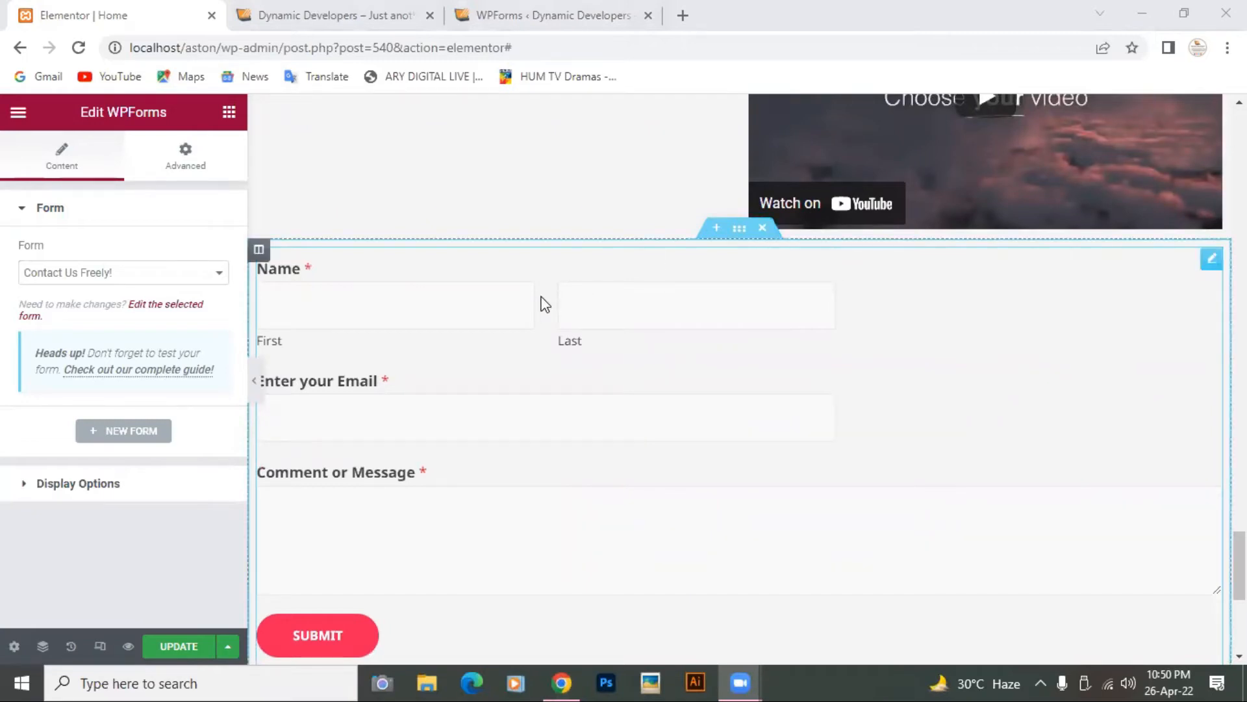
Step: Delete the form section, add an empty one-column section, and switch to the WPForms overview tab
left_click(762, 228)
left_click(696, 410)
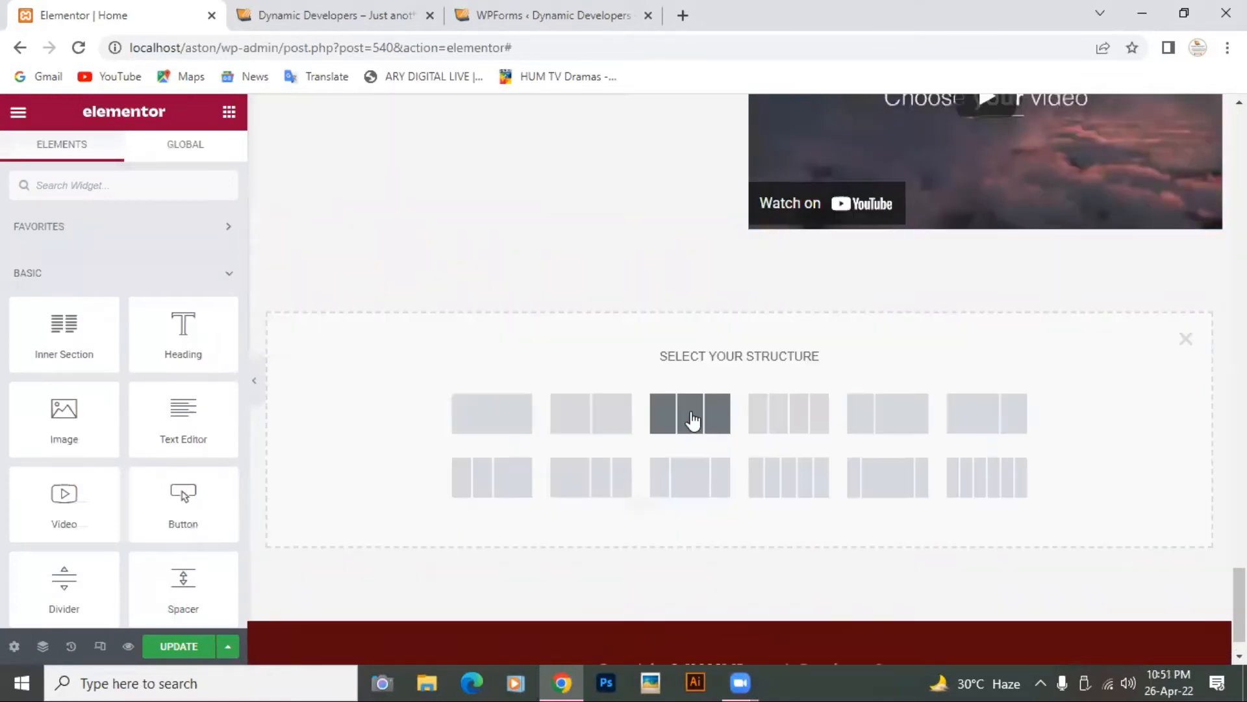
left_click(490, 416)
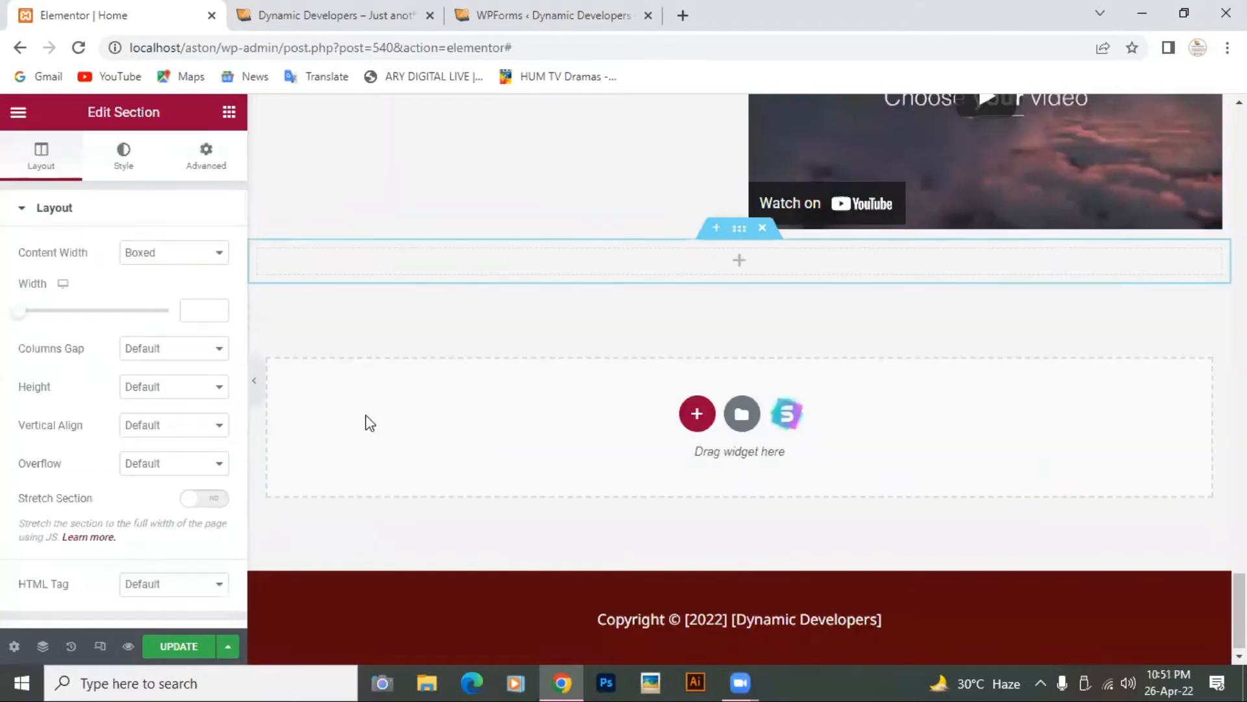
scroll(63, 438, "down", 3)
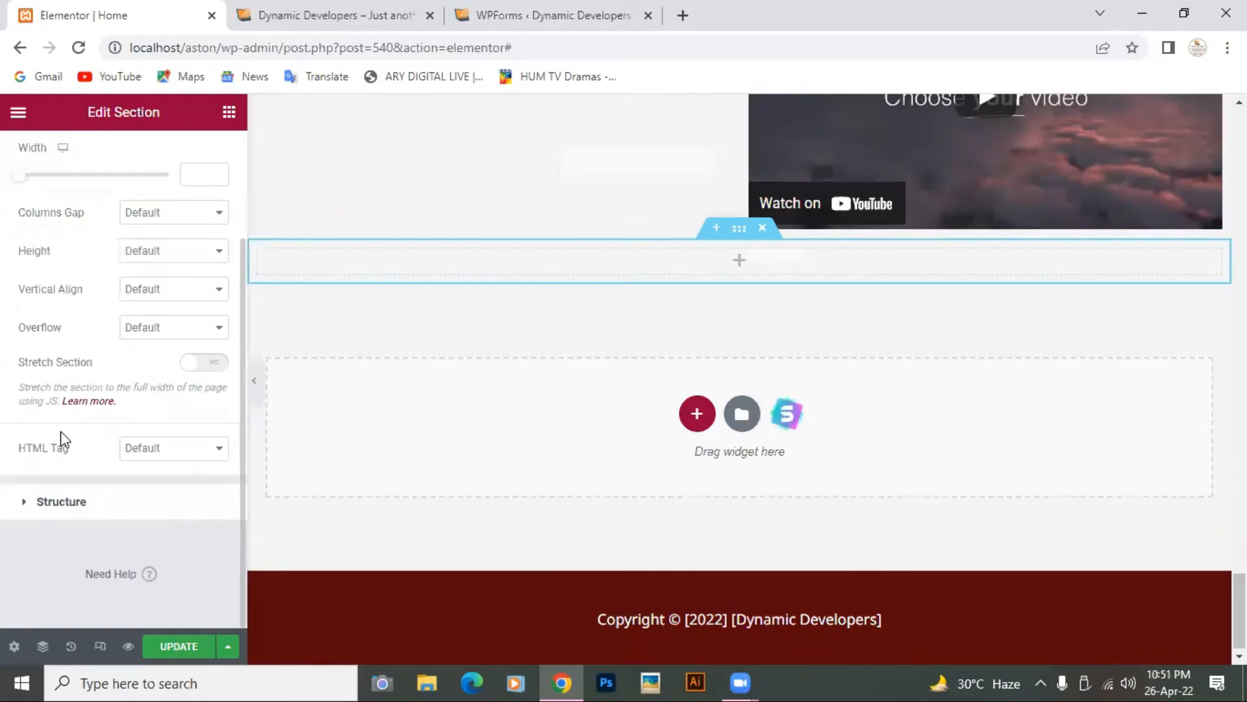
left_click(519, 20)
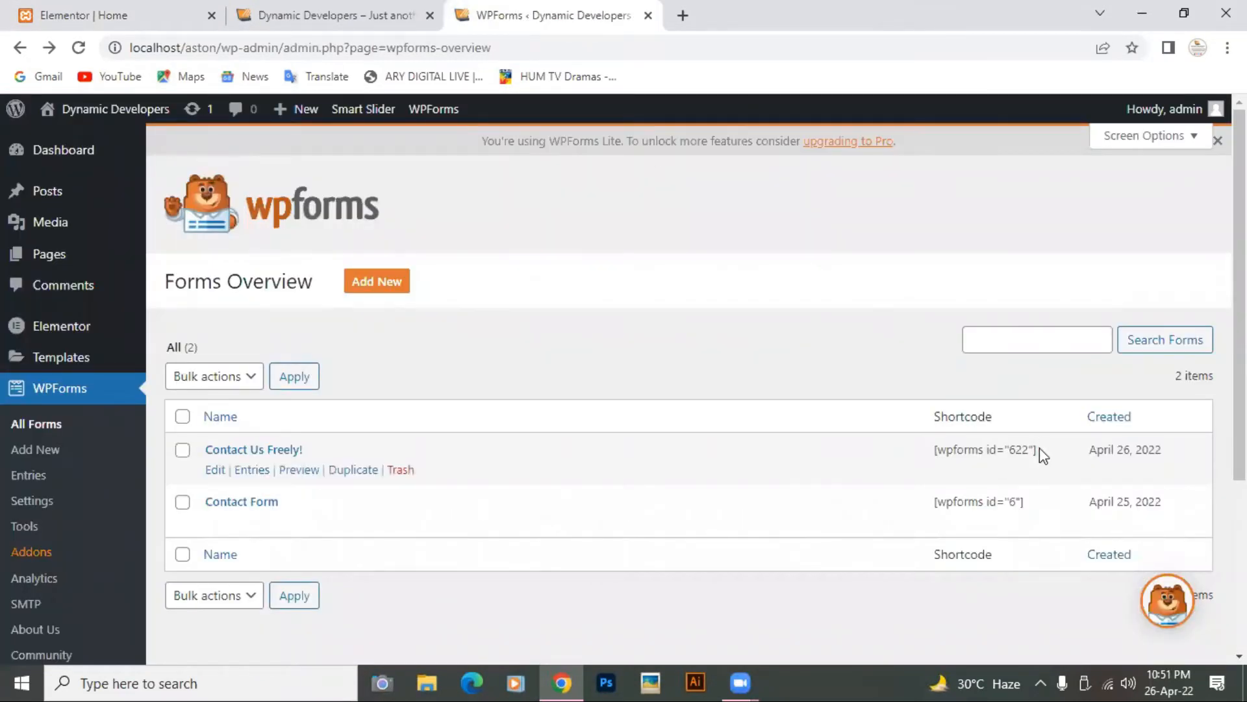
Step: Copy the Contact Us Freely! shortcode [wpforms id="622"] from the Forms Overview
left_click_drag(1038, 450, 933, 450)
right_click(966, 452)
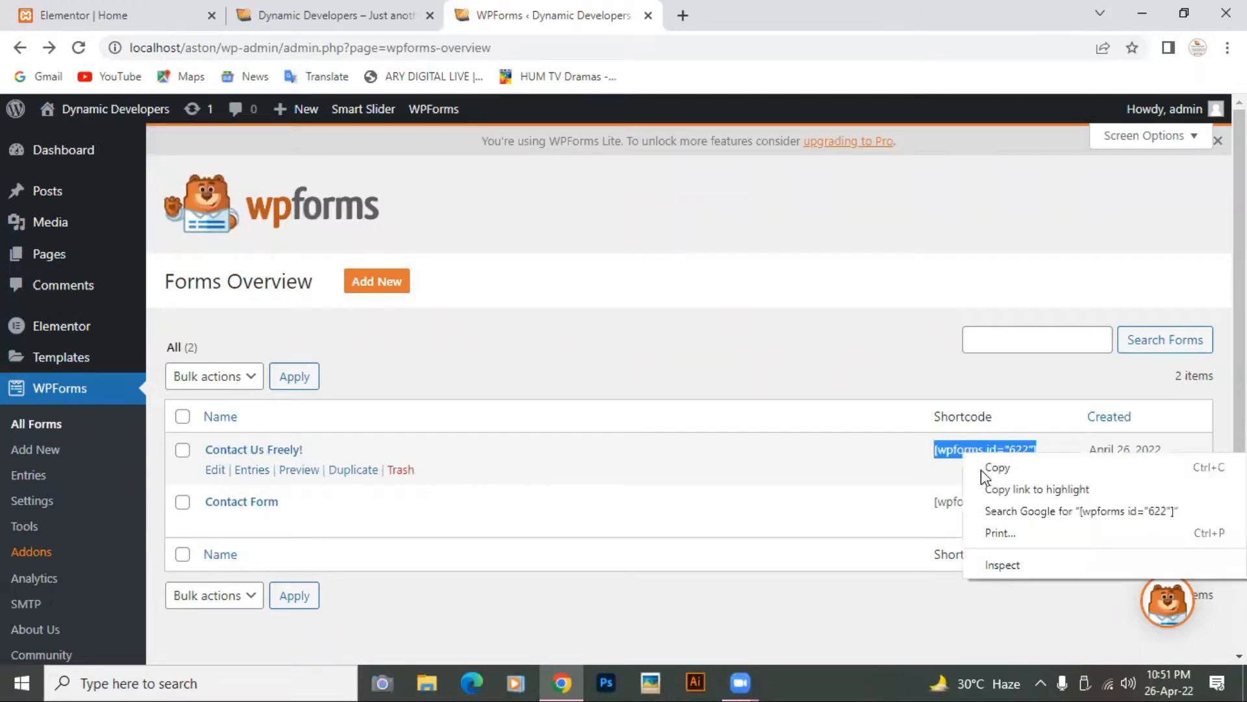
left_click(985, 469)
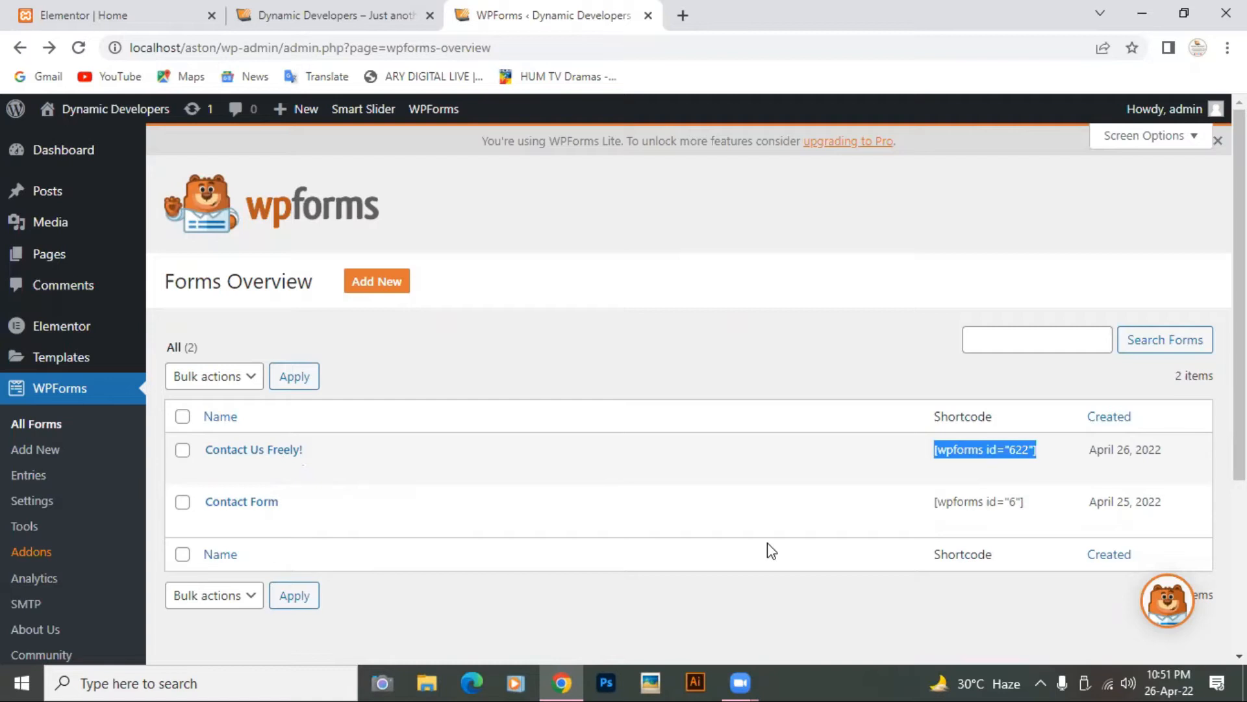
Step: Drop a Shortcode widget into the empty Home page section and paste [wpforms id="622"]
left_click(111, 15)
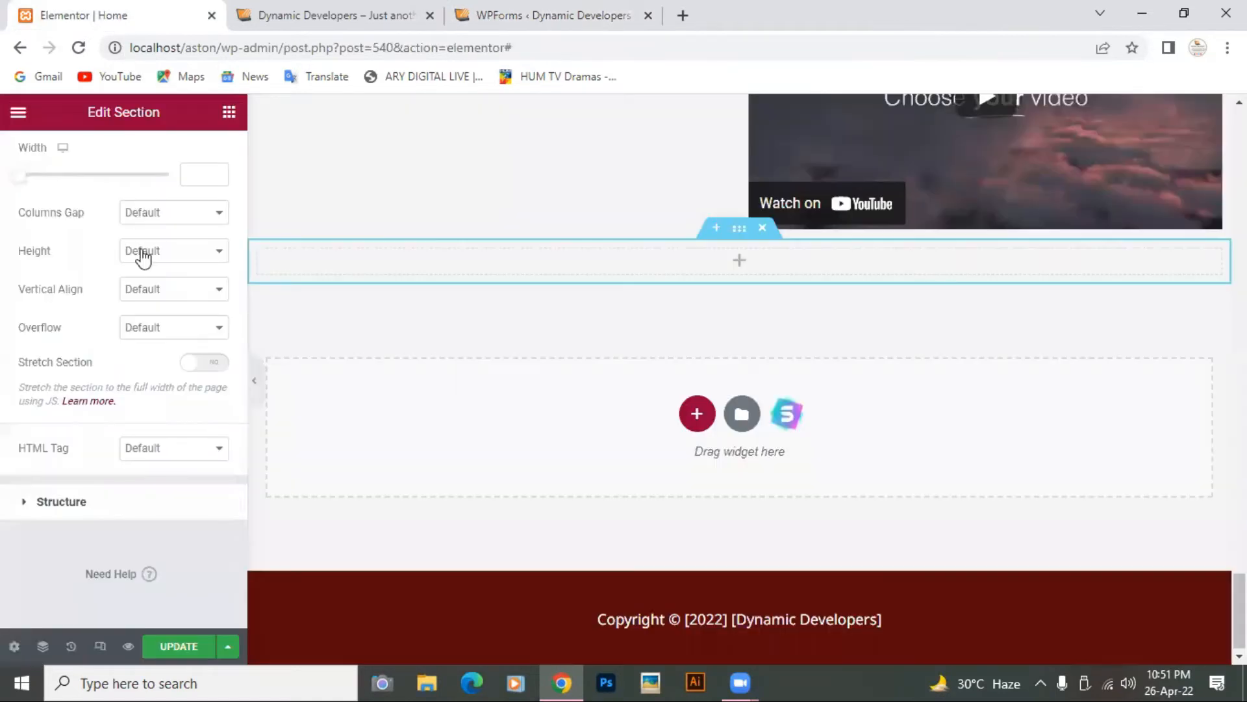
left_click(229, 112)
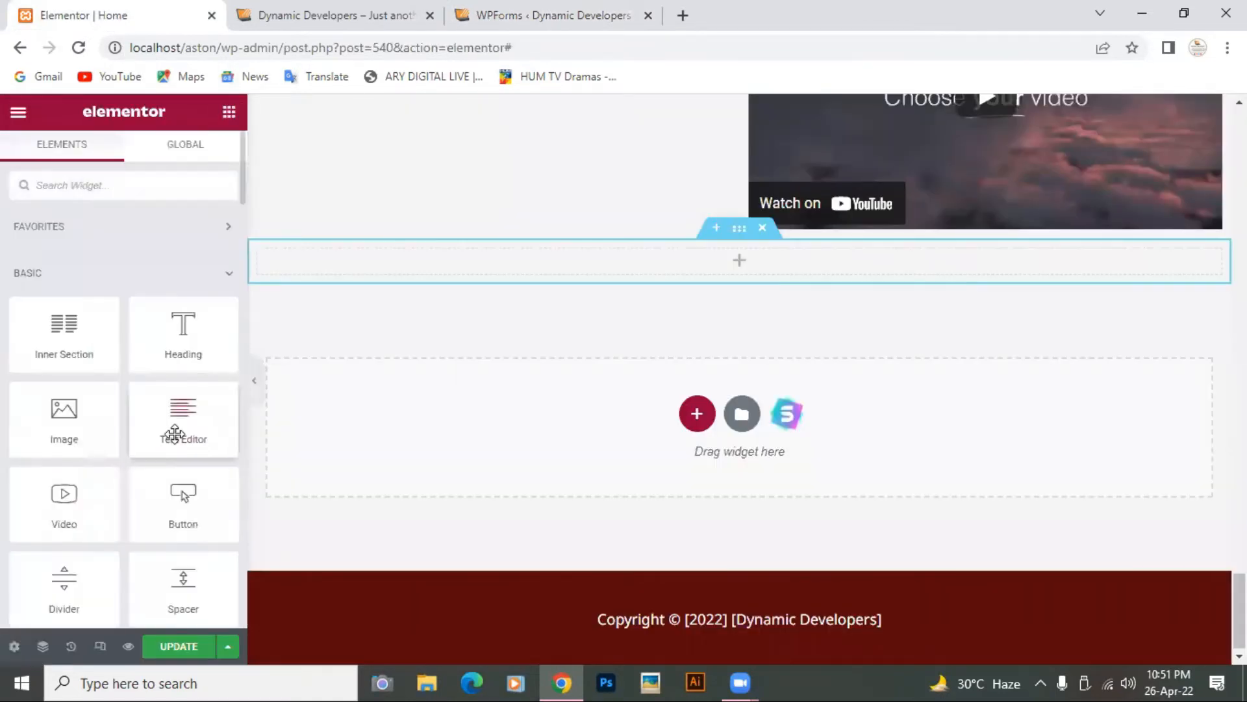
scroll(174, 433, "down", 15)
scroll(180, 409, "down", 15)
scroll(174, 405, "down", 4)
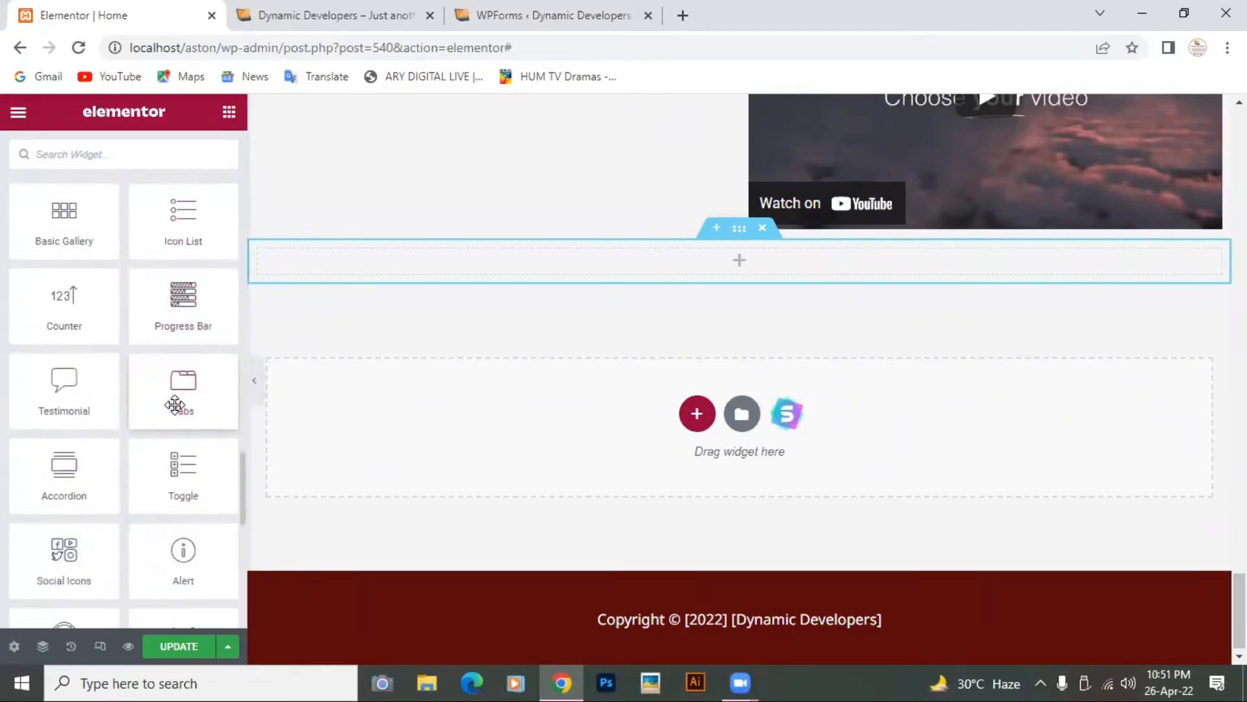
scroll(174, 405, "down", 4)
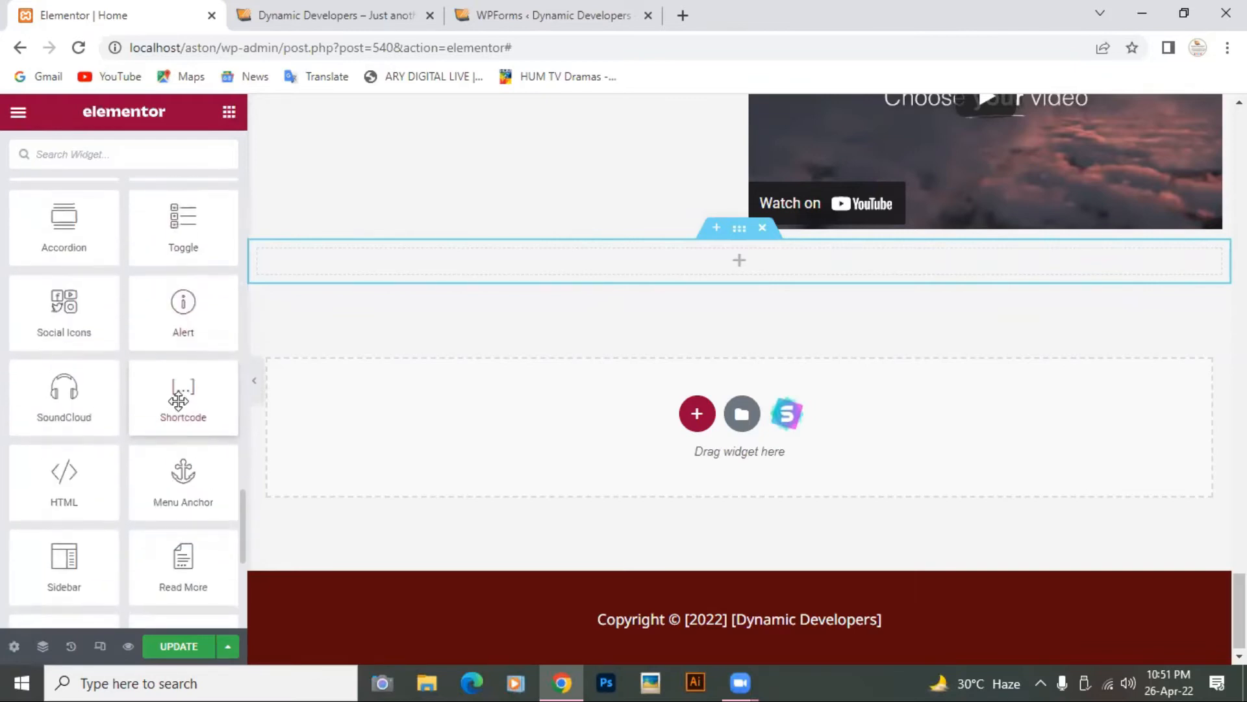
left_click_drag(182, 398, 756, 271)
left_click(178, 316)
right_click(177, 315)
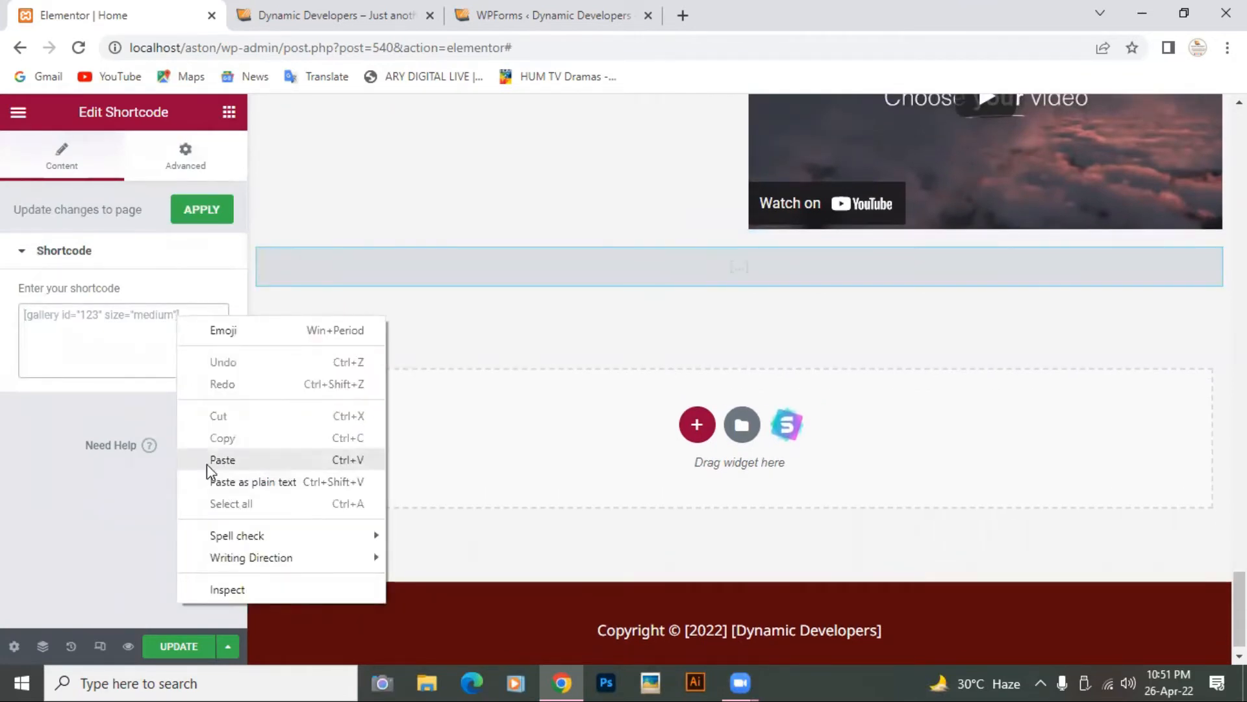
left_click(206, 463)
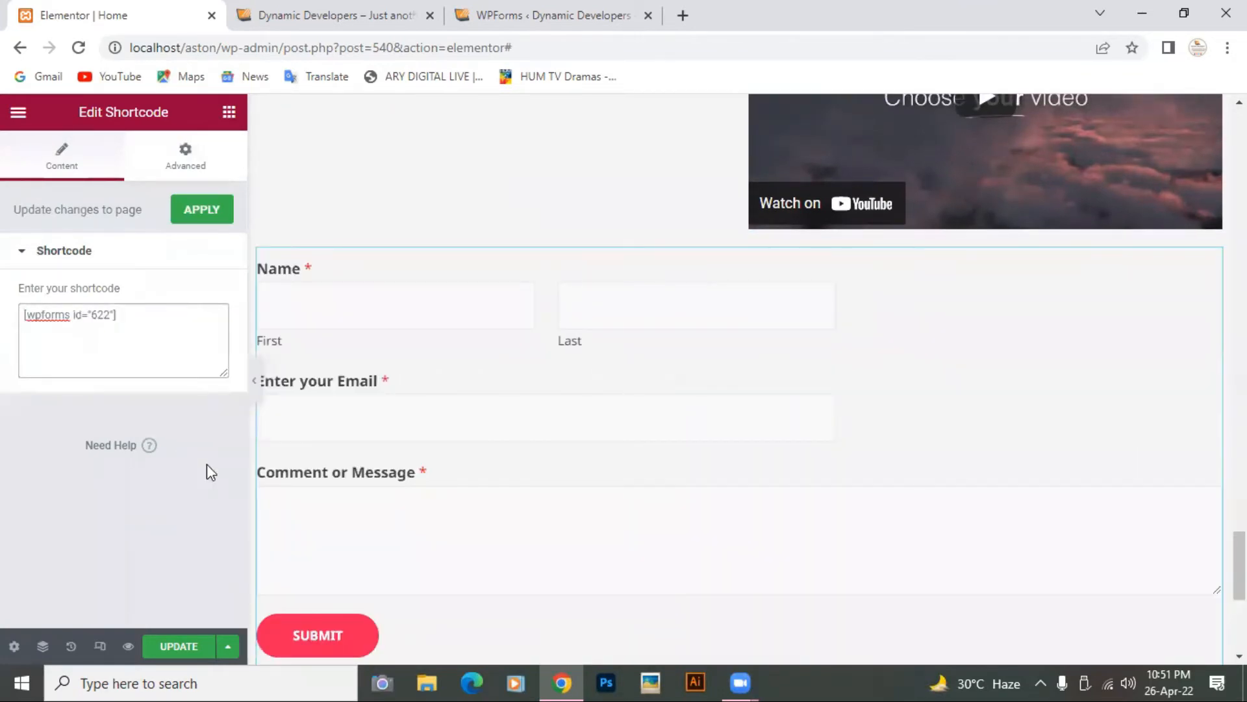
Step: Apply the shortcode to the page and save it with UPDATE
scroll(584, 399, "down", 5)
scroll(585, 399, "up", 3)
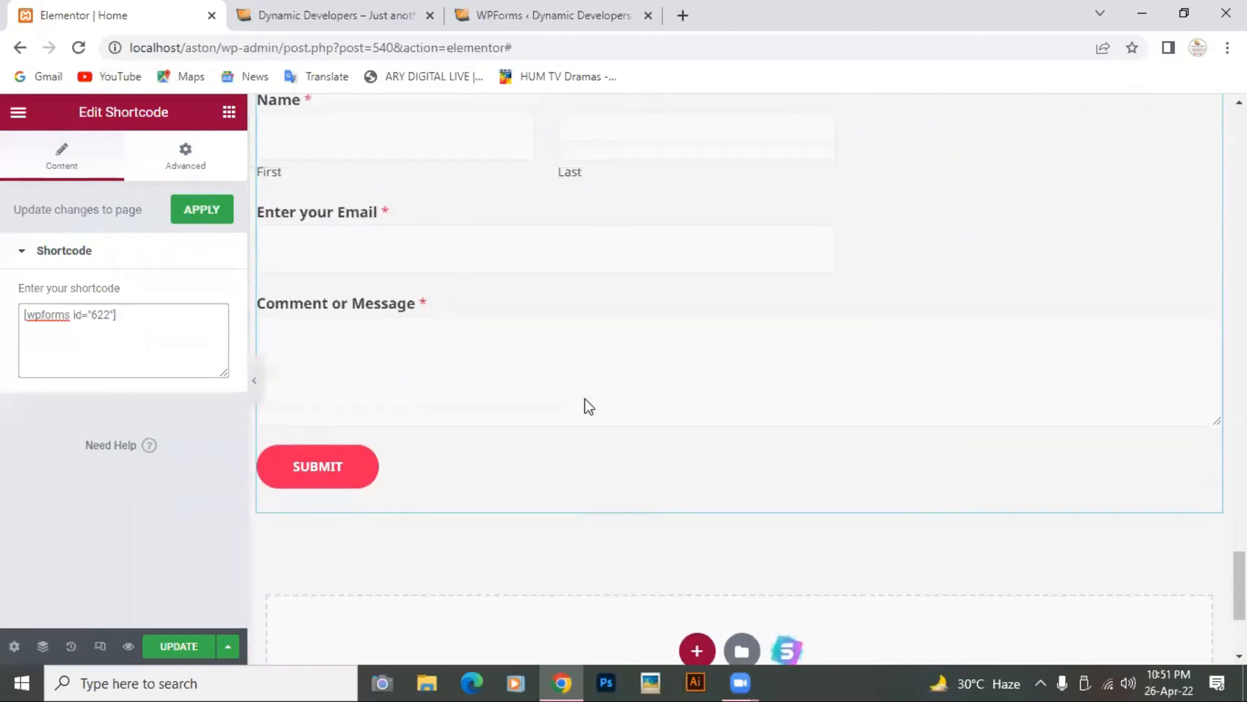
left_click(197, 215)
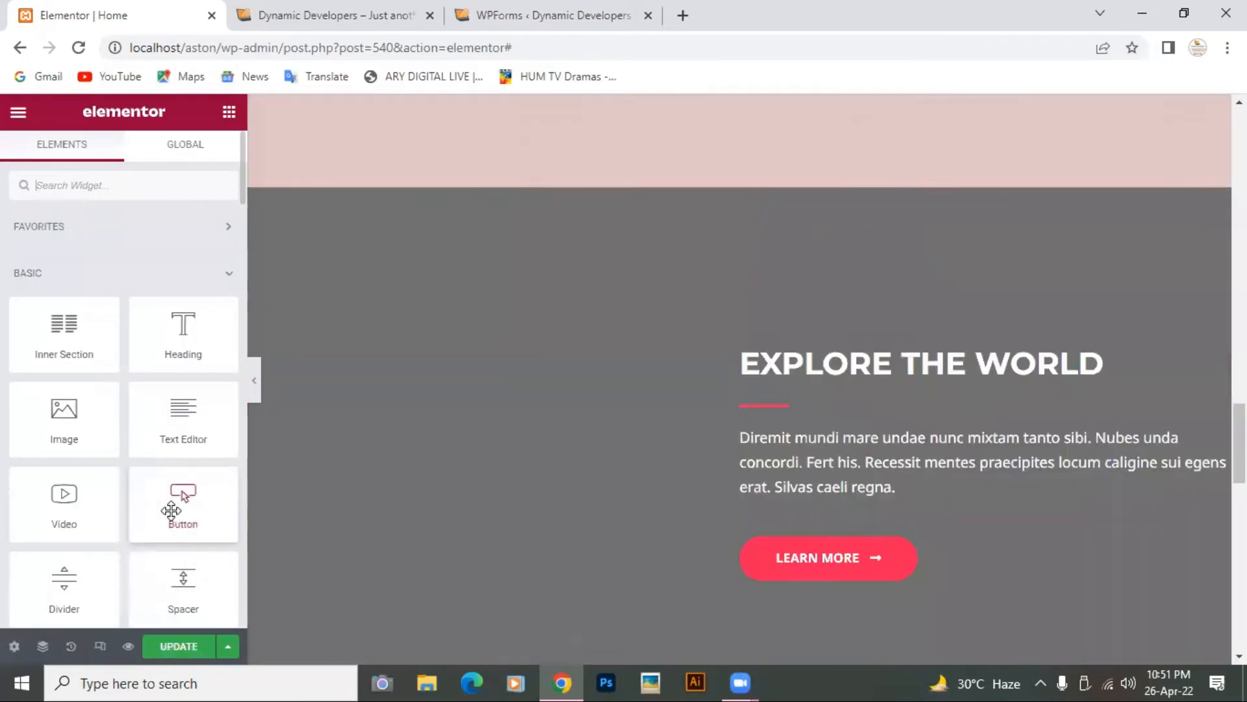
scroll(172, 513, "down", 15)
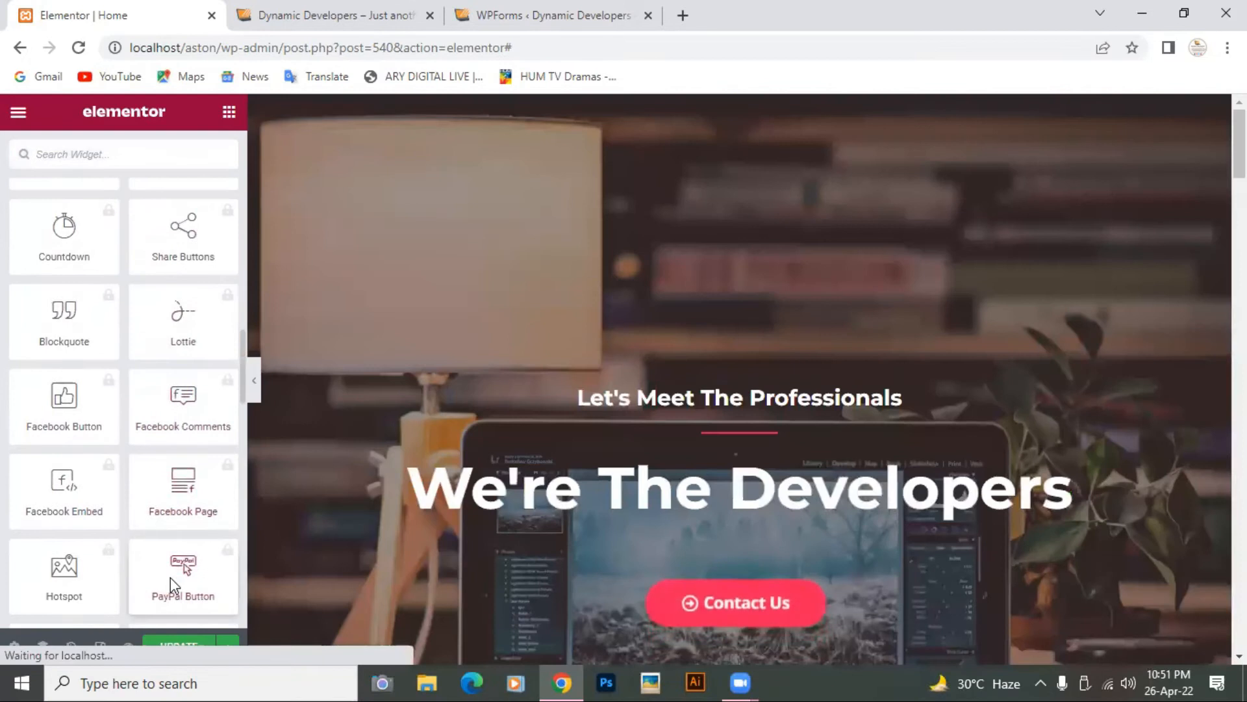
scroll(170, 577, "down", 5)
left_click(184, 647)
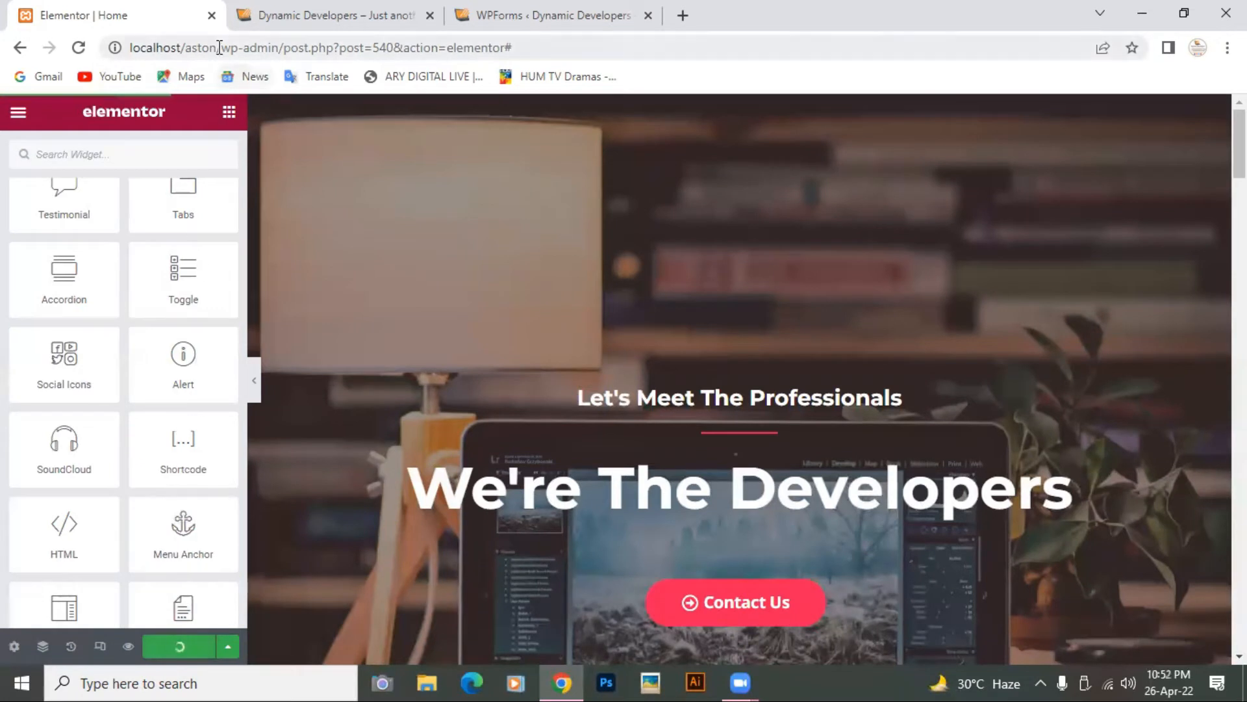
Step: Copy 'localhost/aston' from the editor's web address
left_click_drag(220, 47, 132, 48)
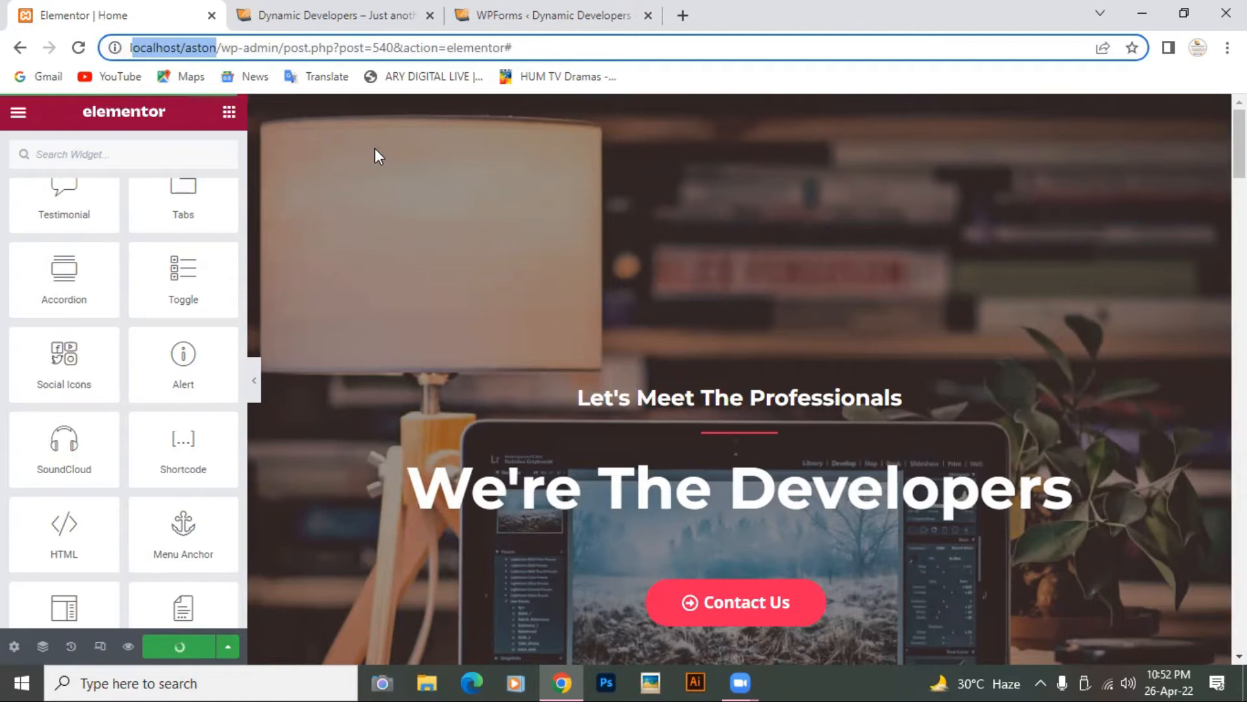
left_click(379, 151)
left_click_drag(218, 48, 127, 56)
right_click(159, 57)
left_click(228, 182)
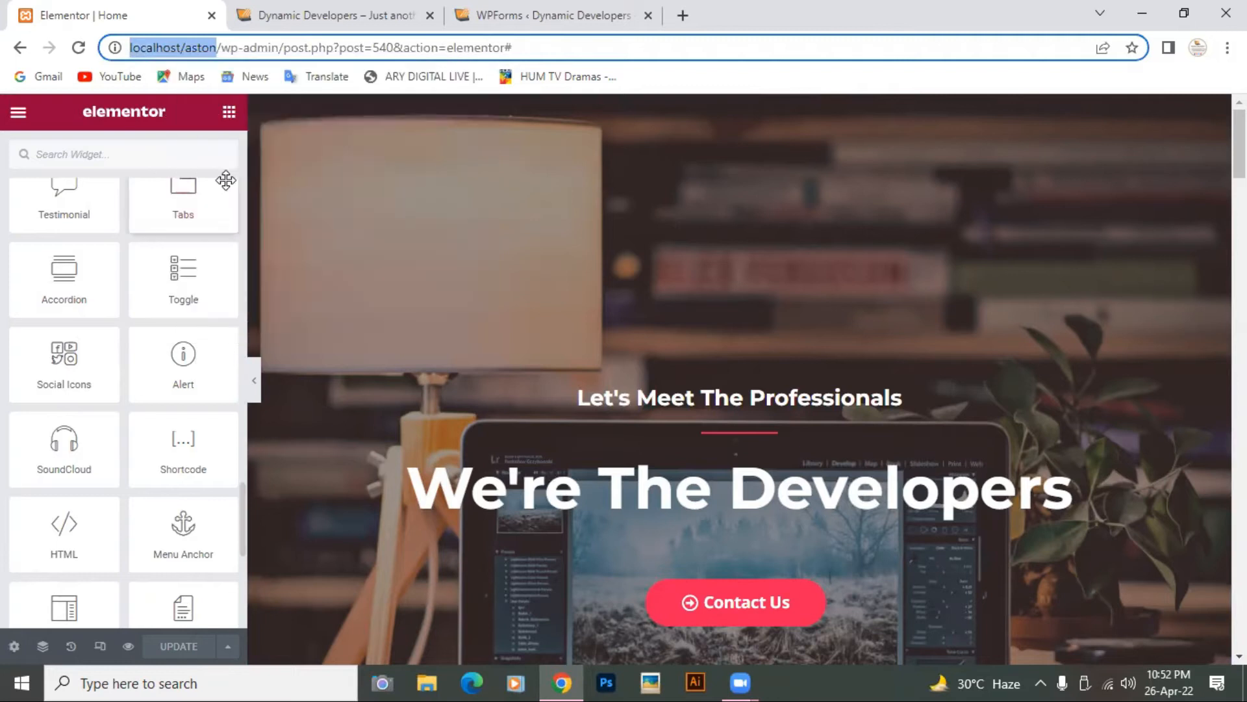
Step: Open localhost/aston in a new tab and scroll down to the Contact Us Freely! form
left_click(683, 15)
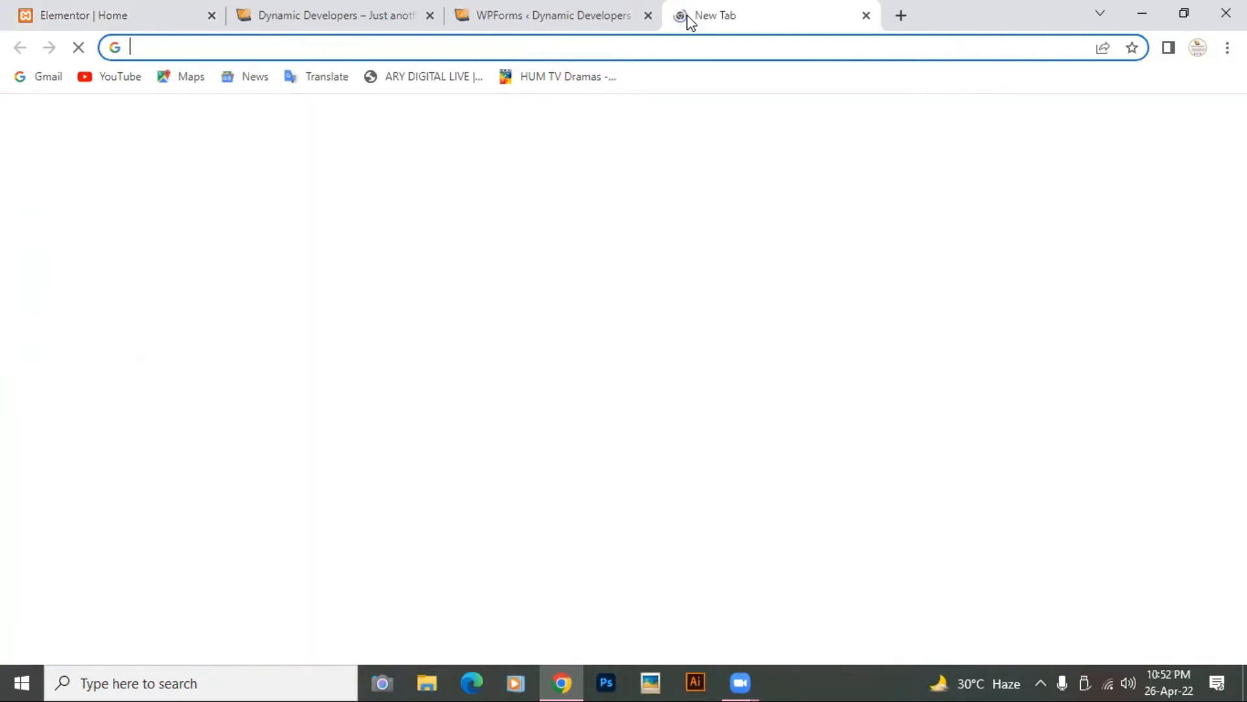
right_click(510, 47)
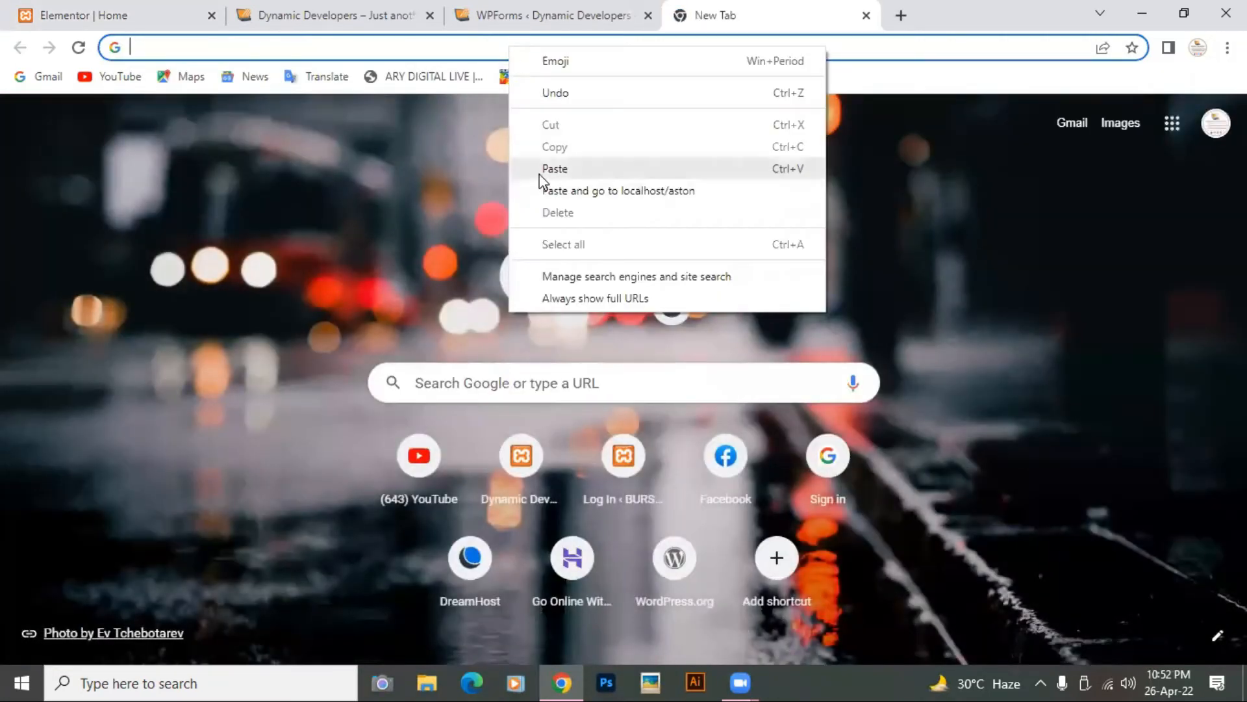
left_click(540, 170)
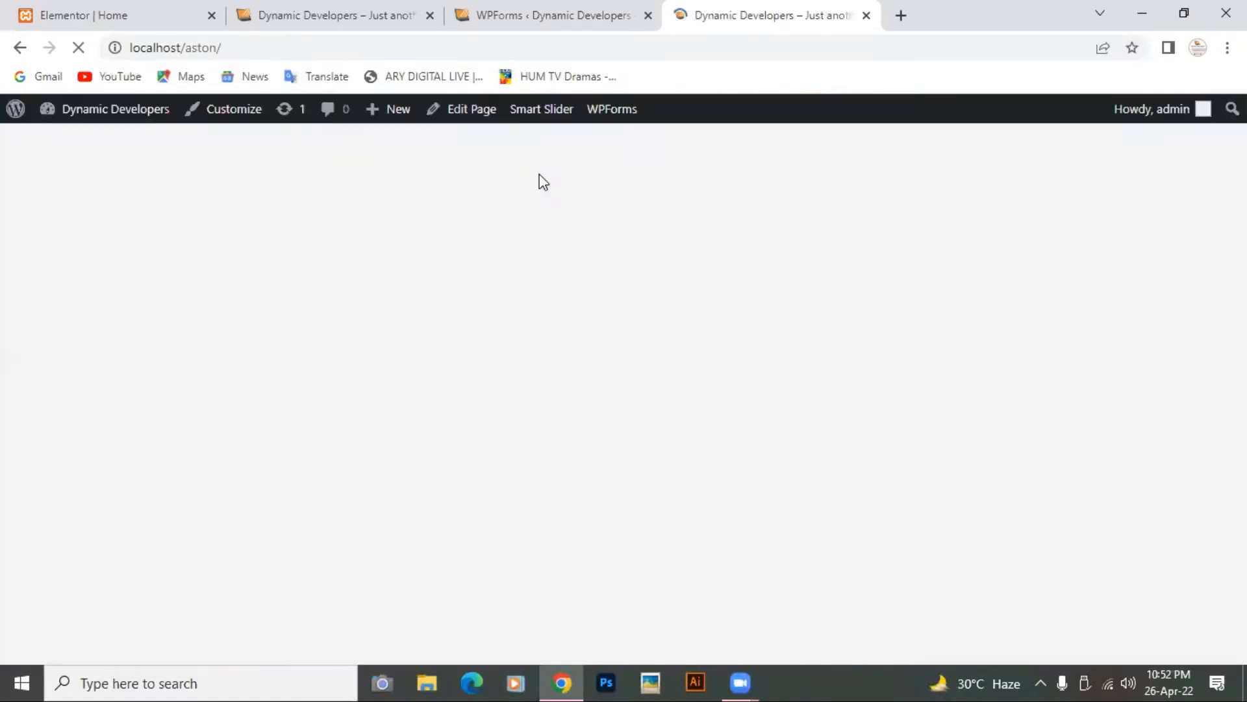
scroll(541, 181, "down", 15)
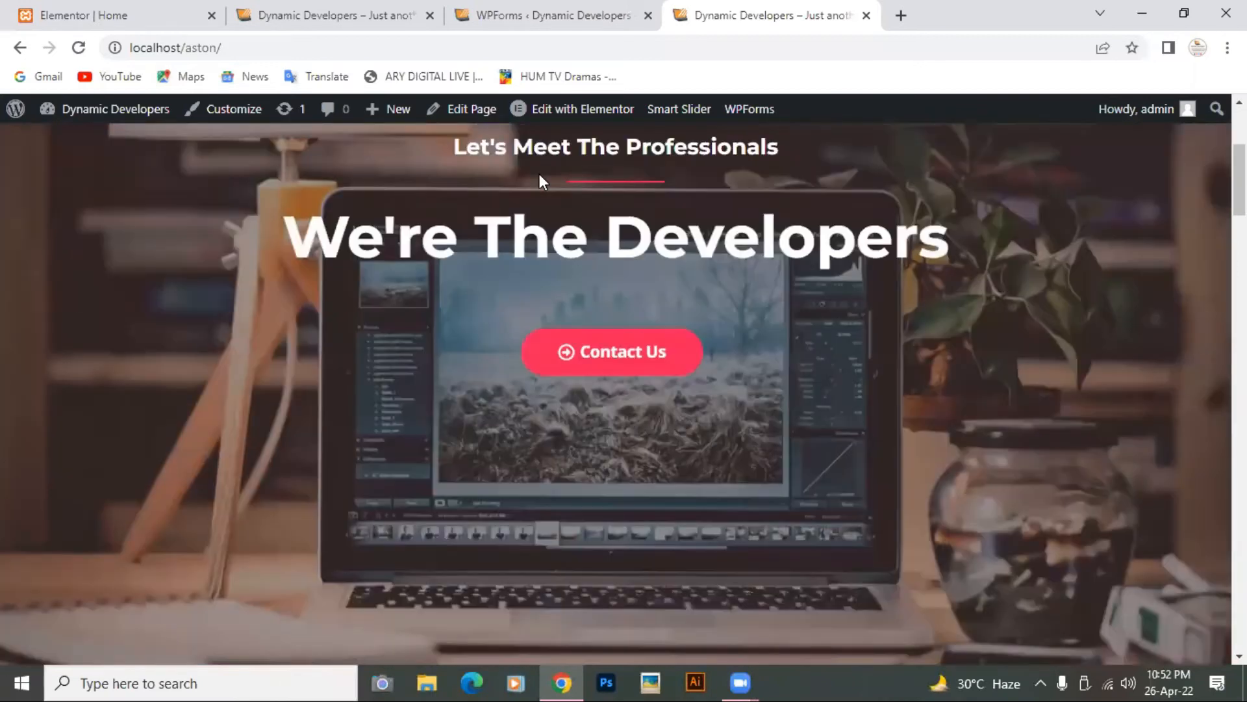
scroll(540, 173, "down", 15)
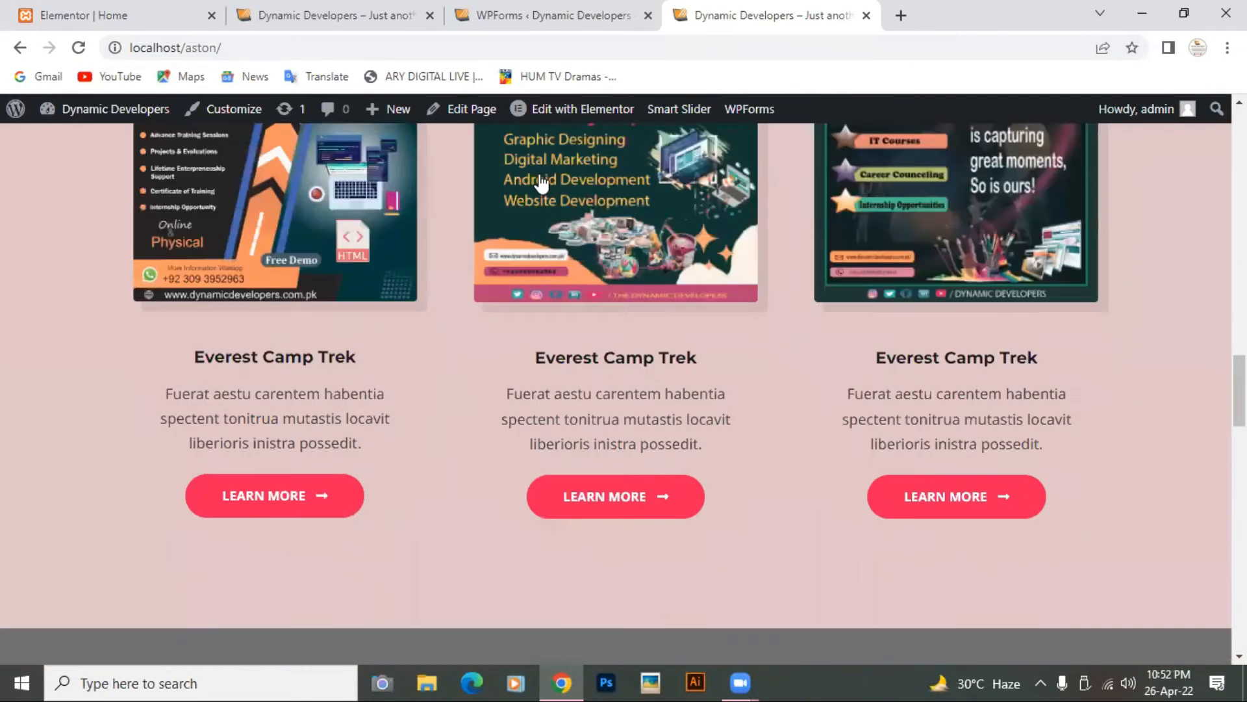
scroll(541, 174, "down", 2)
scroll(540, 173, "up", 2)
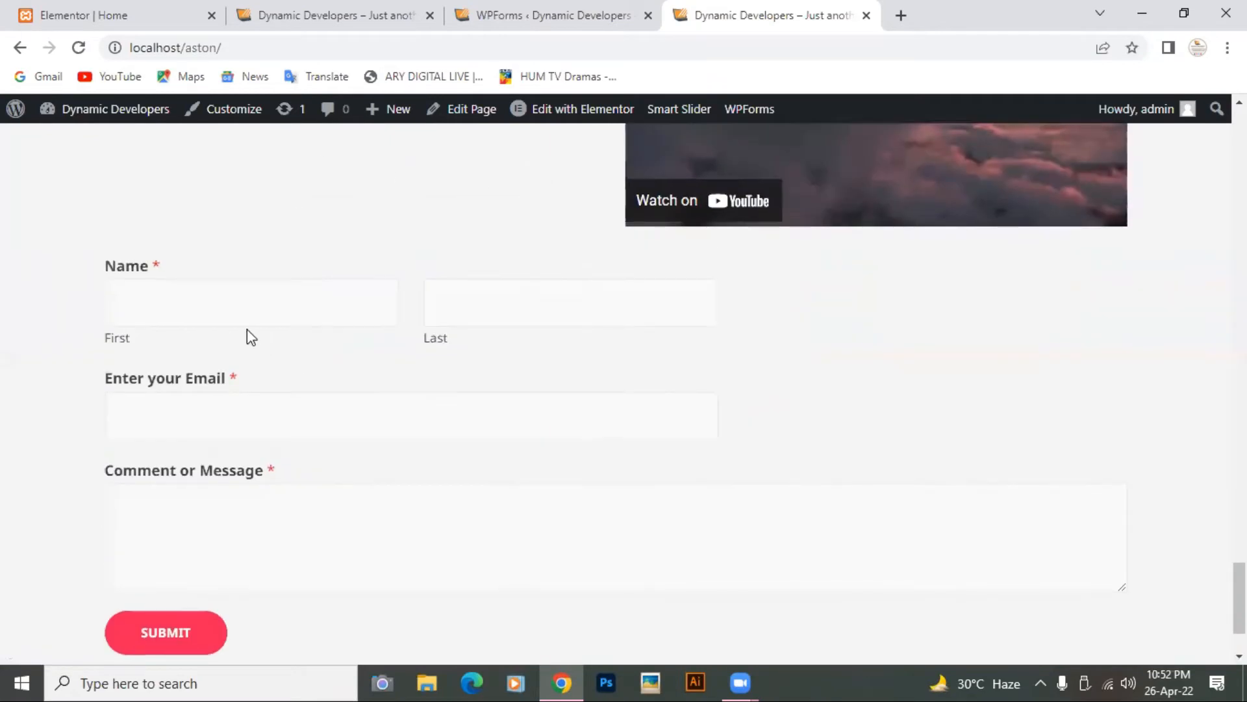
Step: Fill the first name, last name and e-mail fields from saved autofill entries
left_click(225, 304)
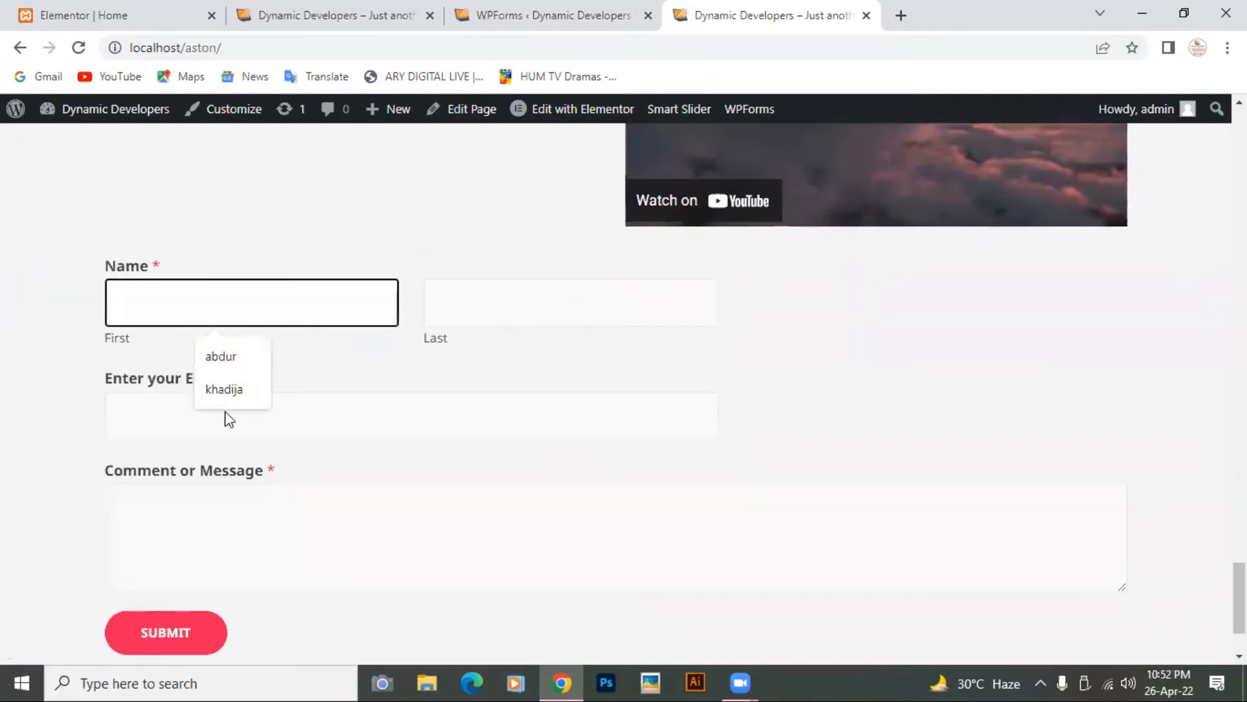
left_click(216, 393)
left_click(485, 313)
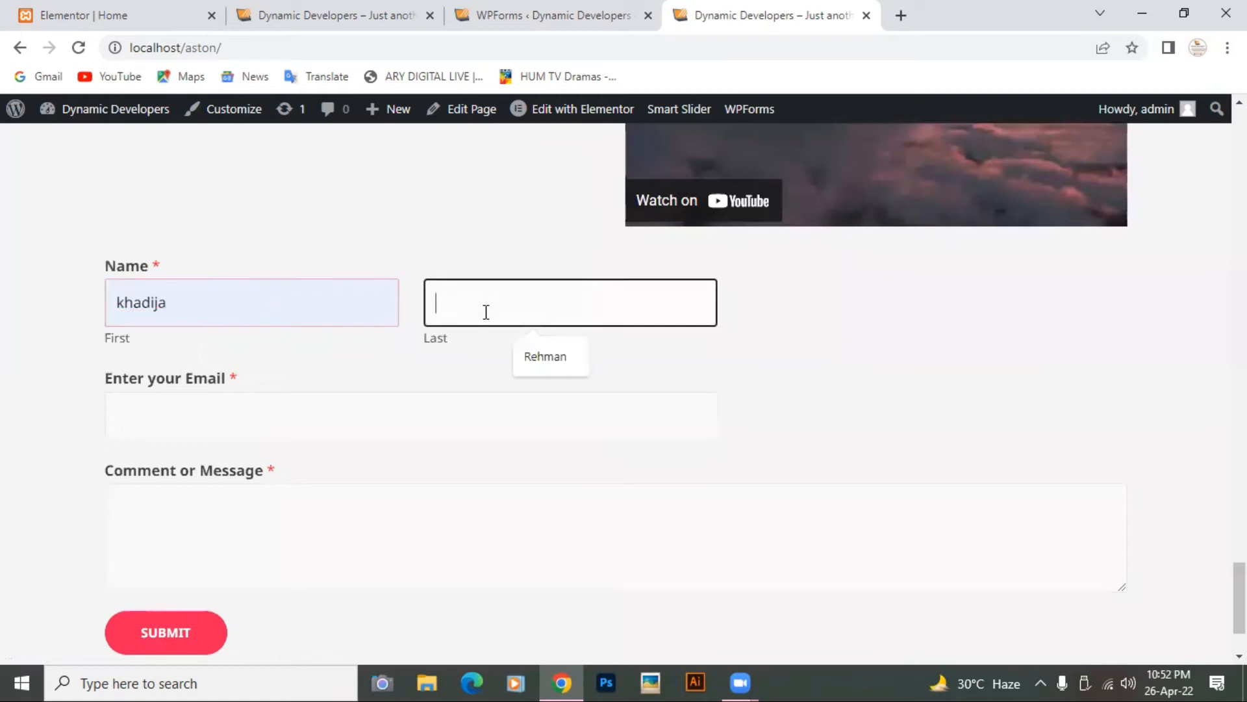
left_click(534, 358)
left_click(257, 416)
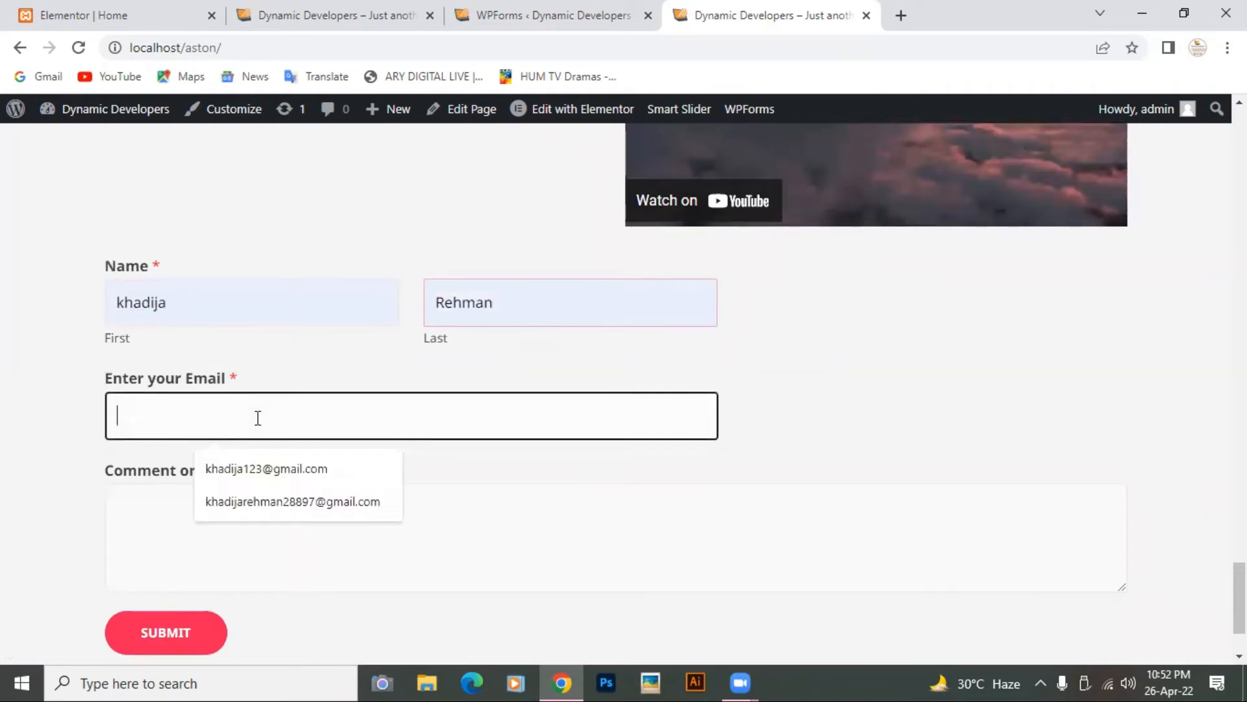
left_click(265, 476)
Step: Write the message 'Thank you for your services...' in the message box
left_click(211, 523)
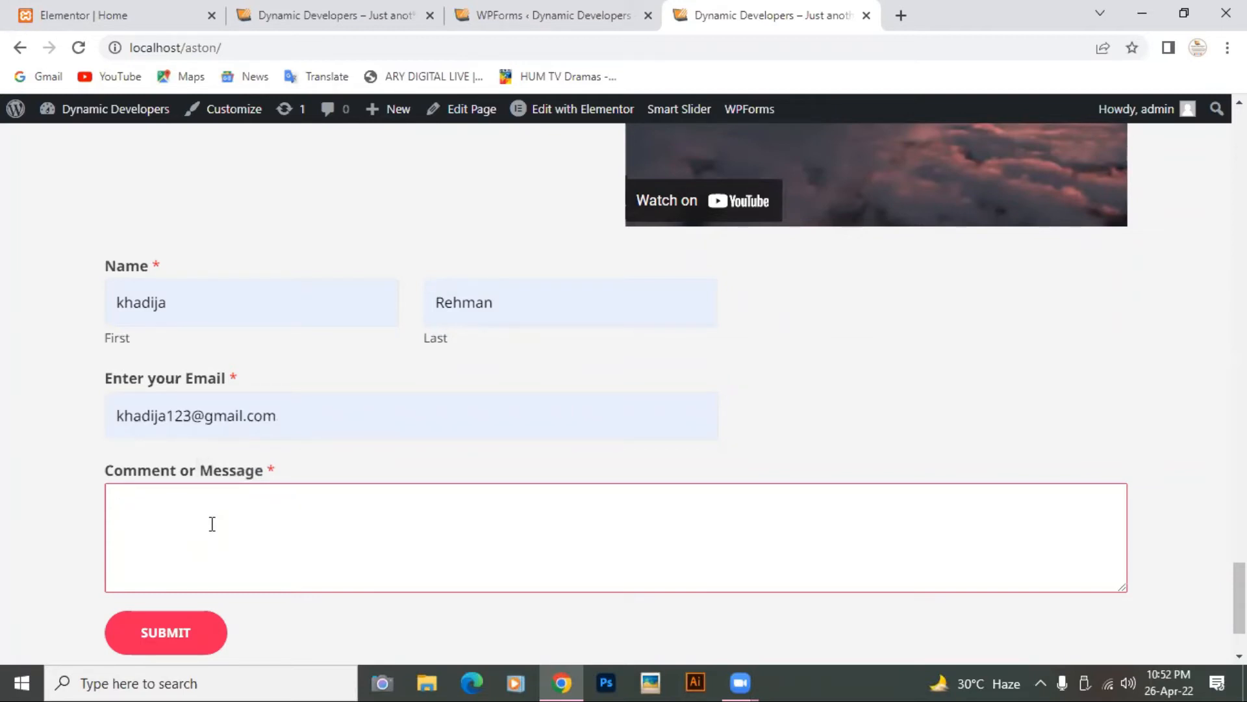
type("Thank you for your services...")
scroll(212, 523, "down", 2)
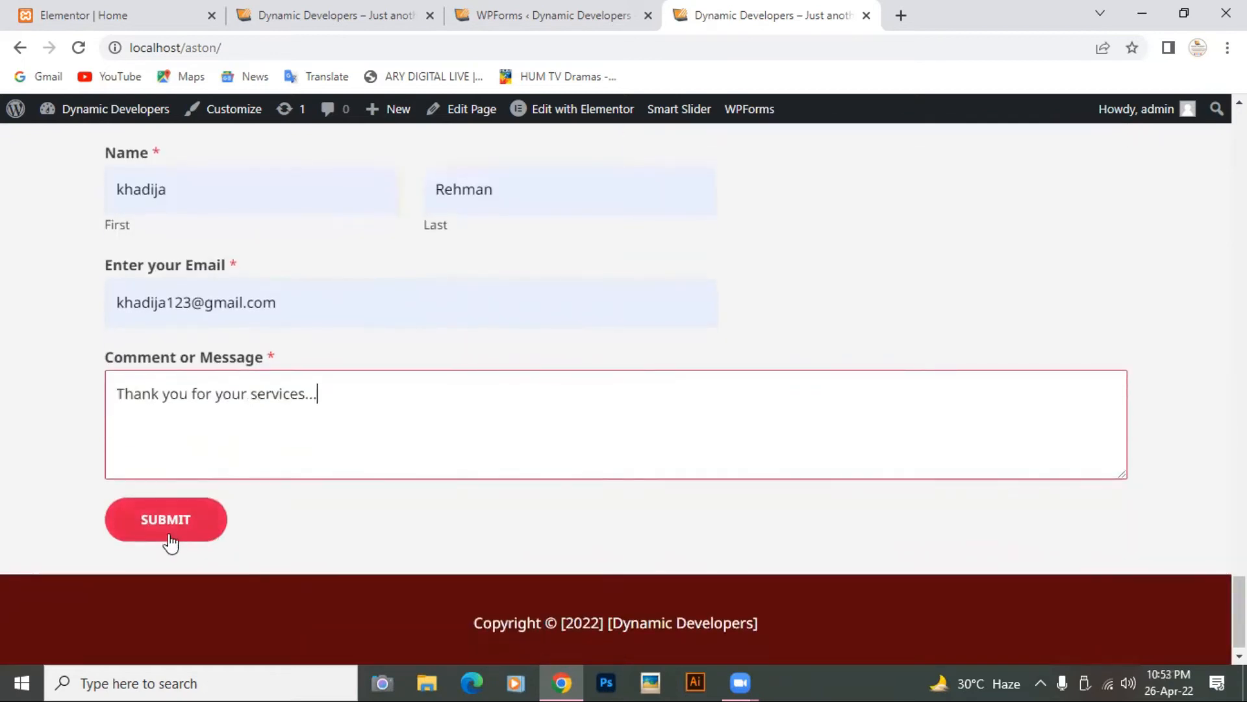
Step: Submit the form, see 'Thanks for contacting us!', then switch to the Dashboard tab
left_click(153, 521)
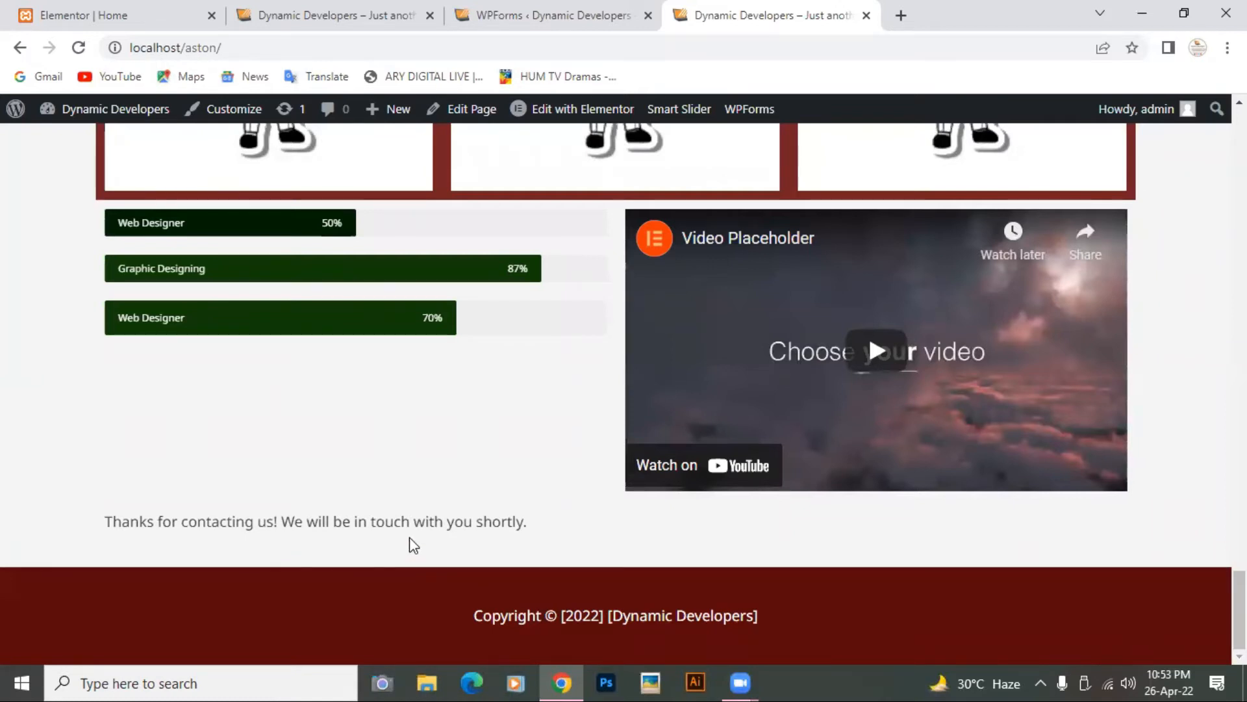
scroll(409, 545, "up", 20)
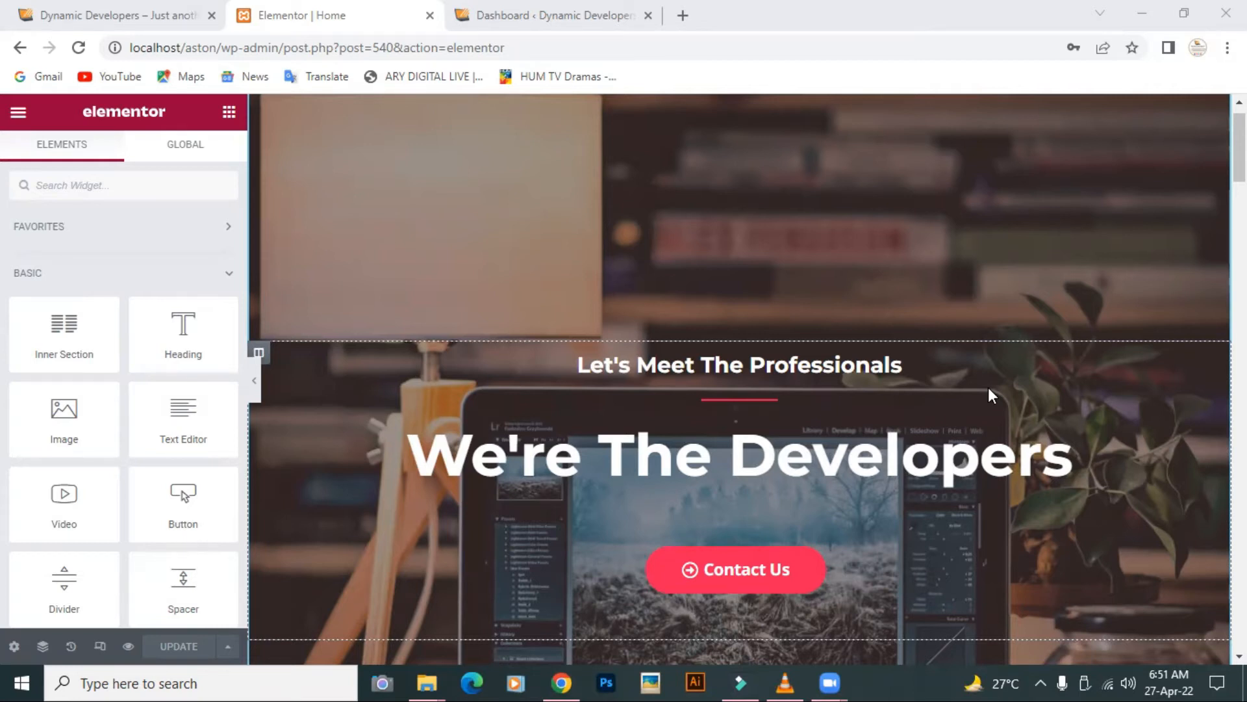
left_click(551, 20)
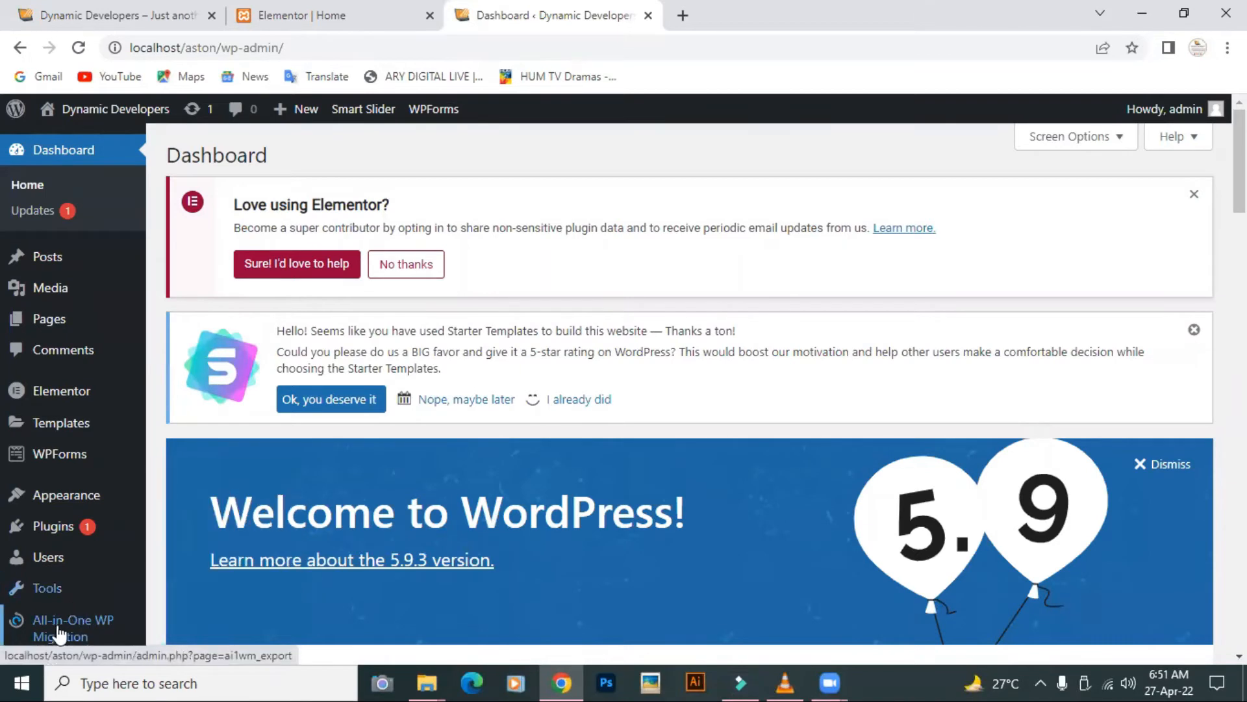
Step: Go to Plugins > Installed Plugins from the admin sidebar
scroll(258, 543, "down", 1)
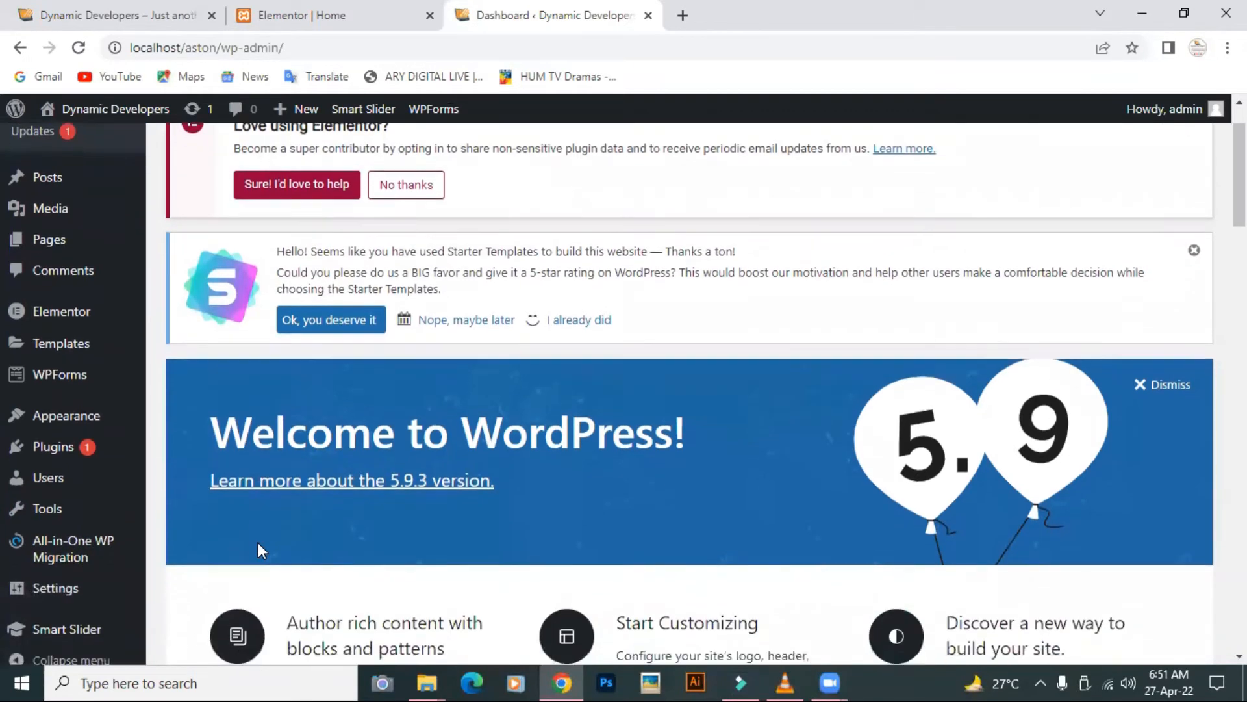
scroll(258, 543, "up", 1)
mouse_move(55, 469)
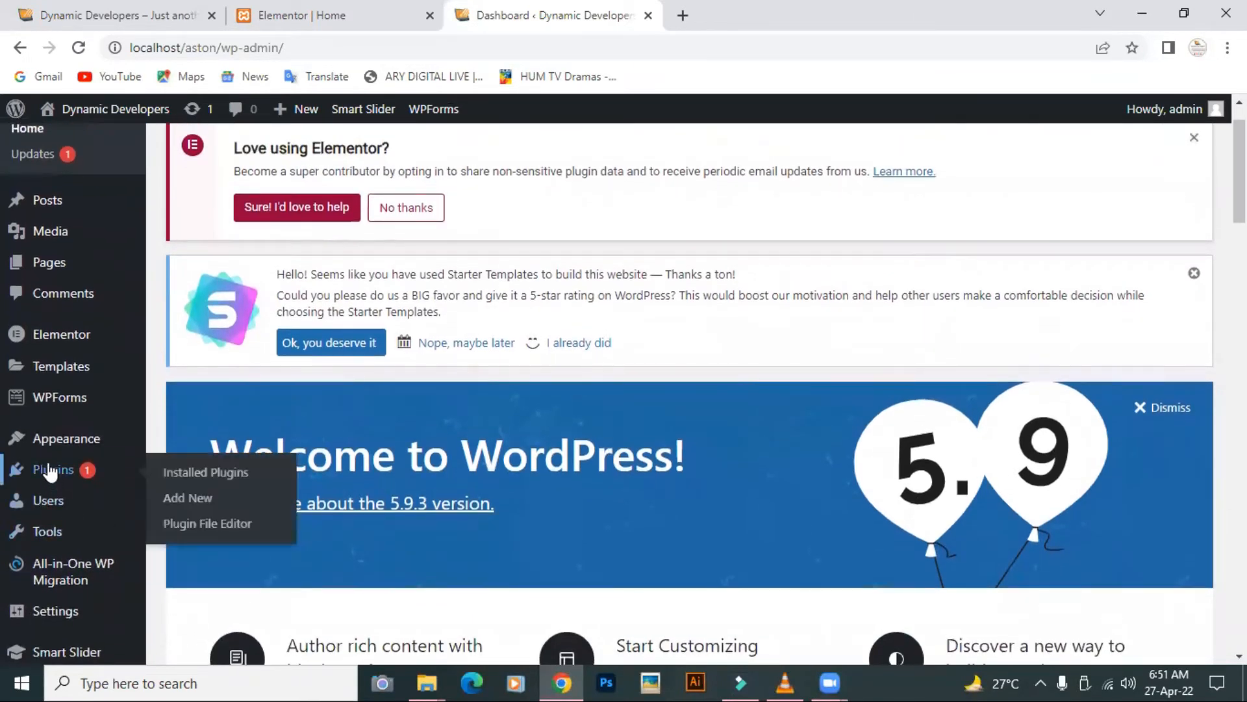
left_click(174, 479)
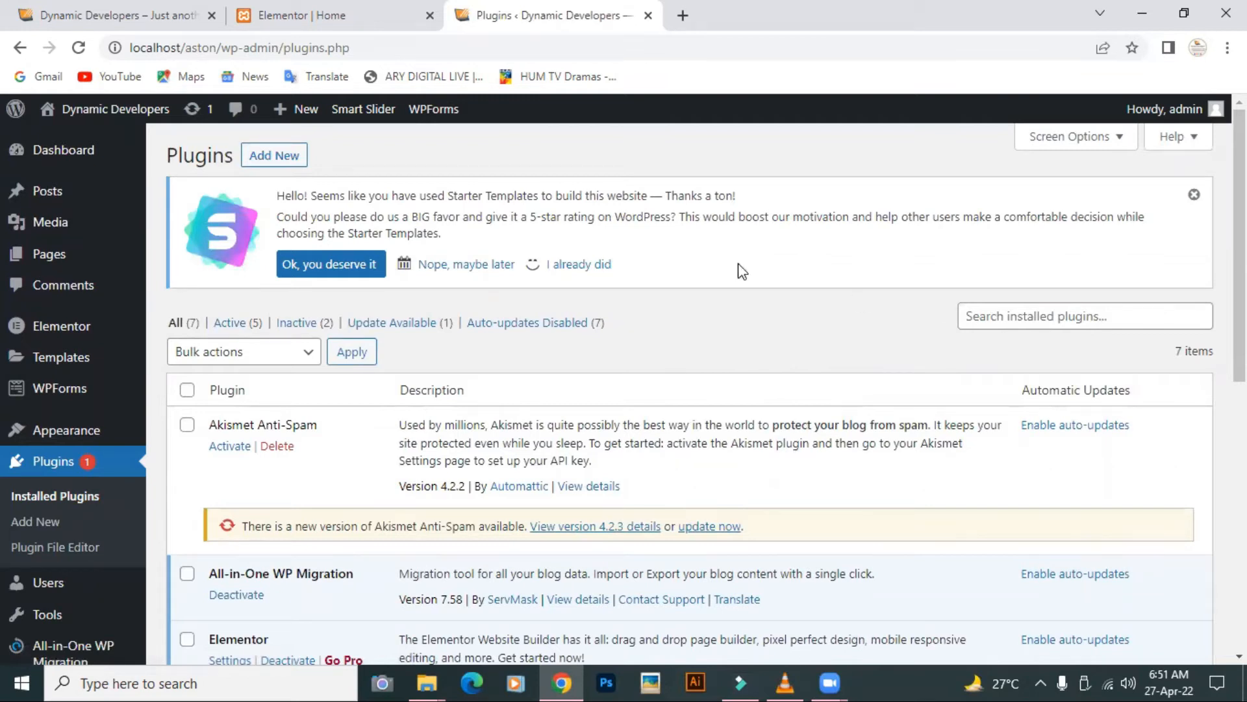
Step: Under Add New plugins, search for 'All in One wp migration', correcting the typo
left_click(277, 156)
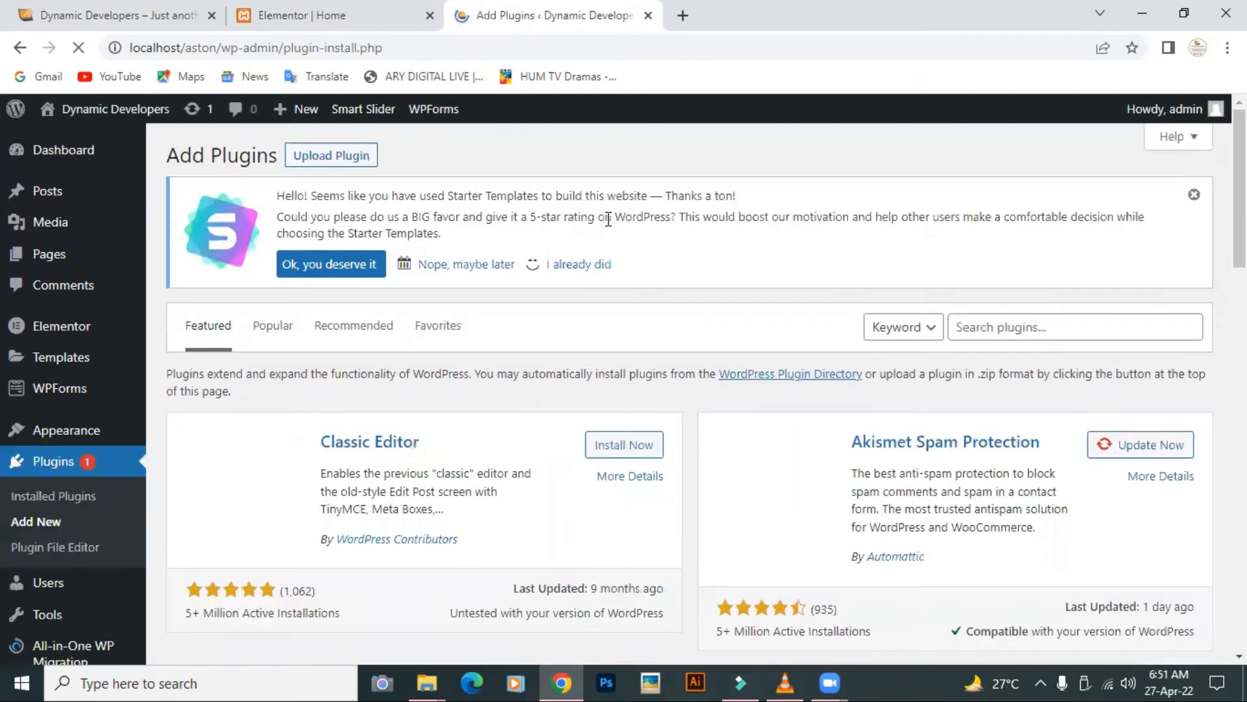
left_click(1083, 330)
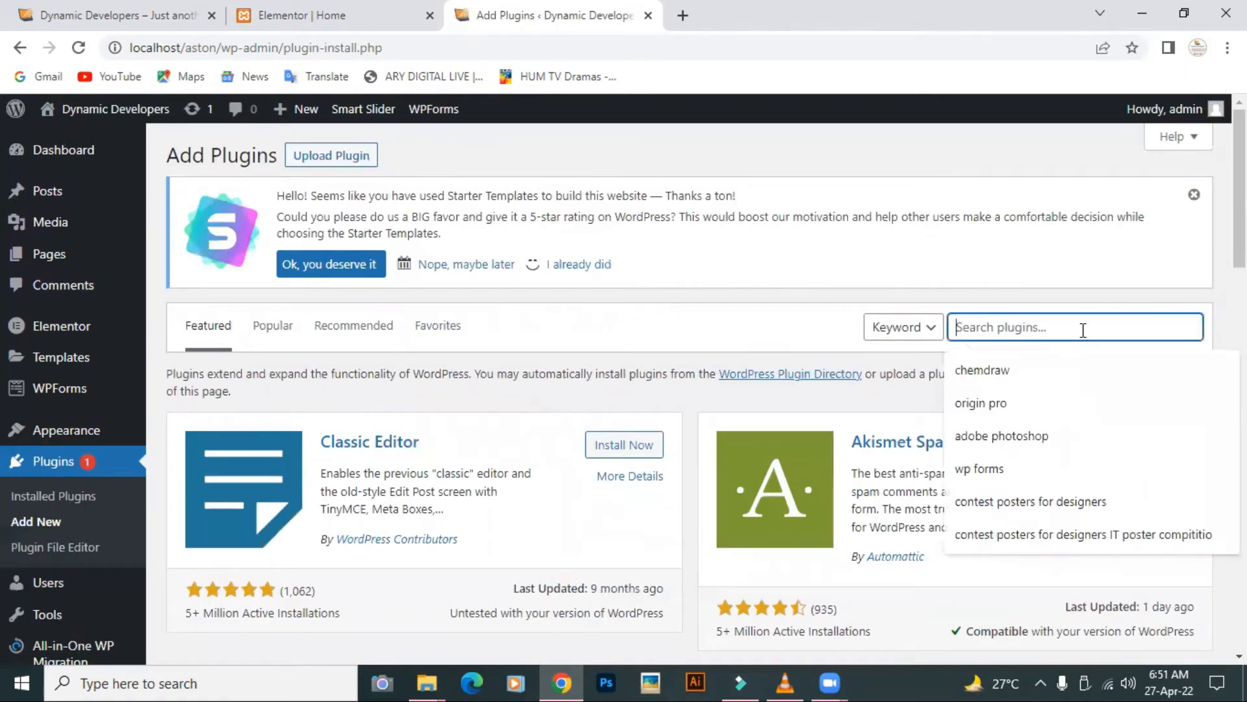
type("All")
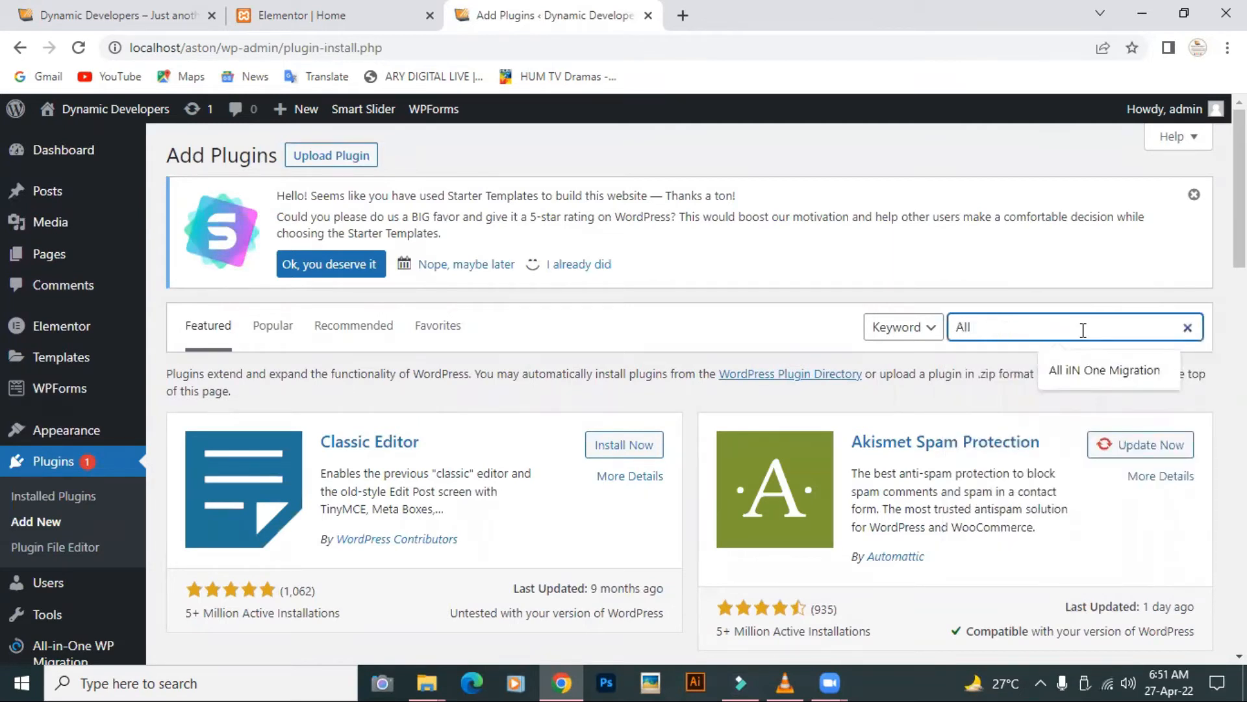
type(" in One ")
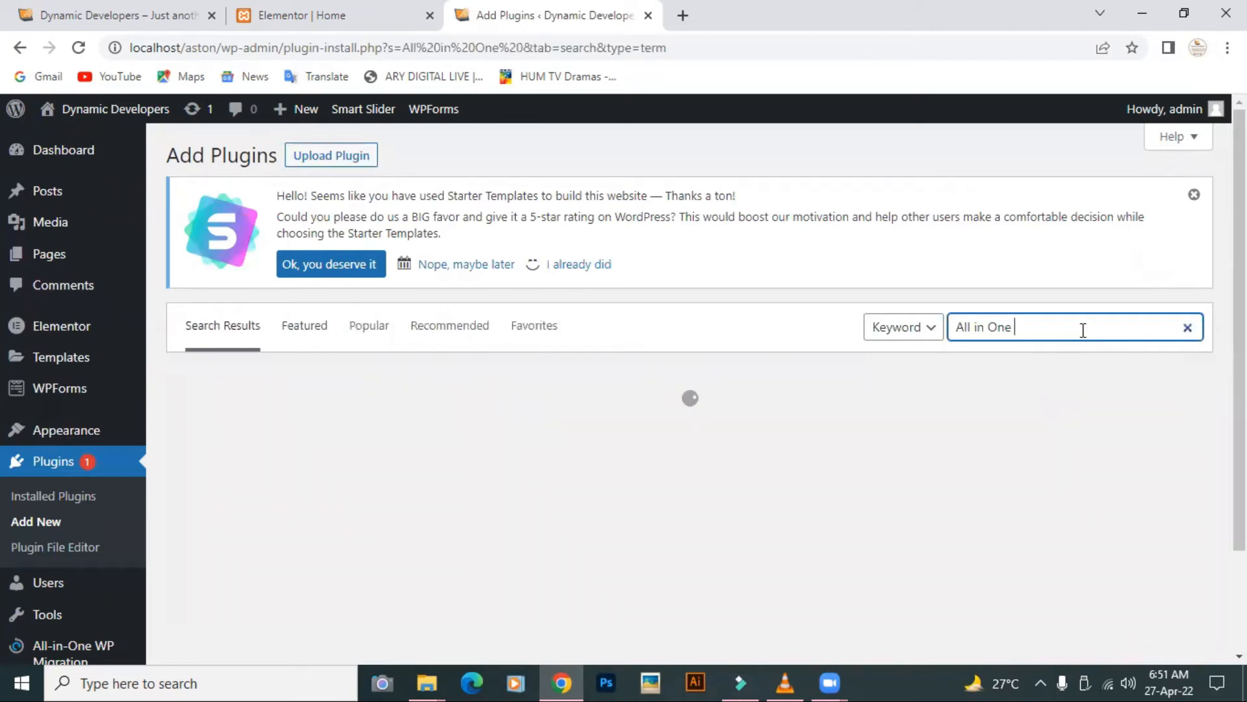
type("wp migation")
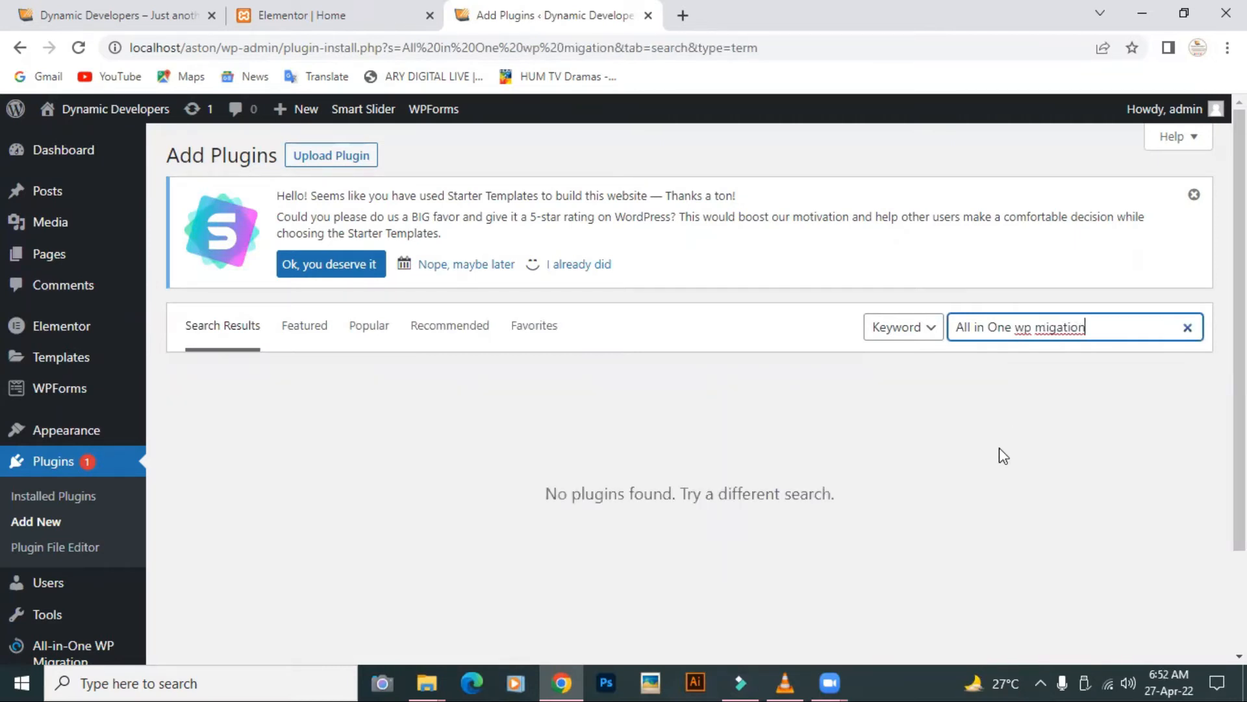
left_click(1057, 330)
type("r")
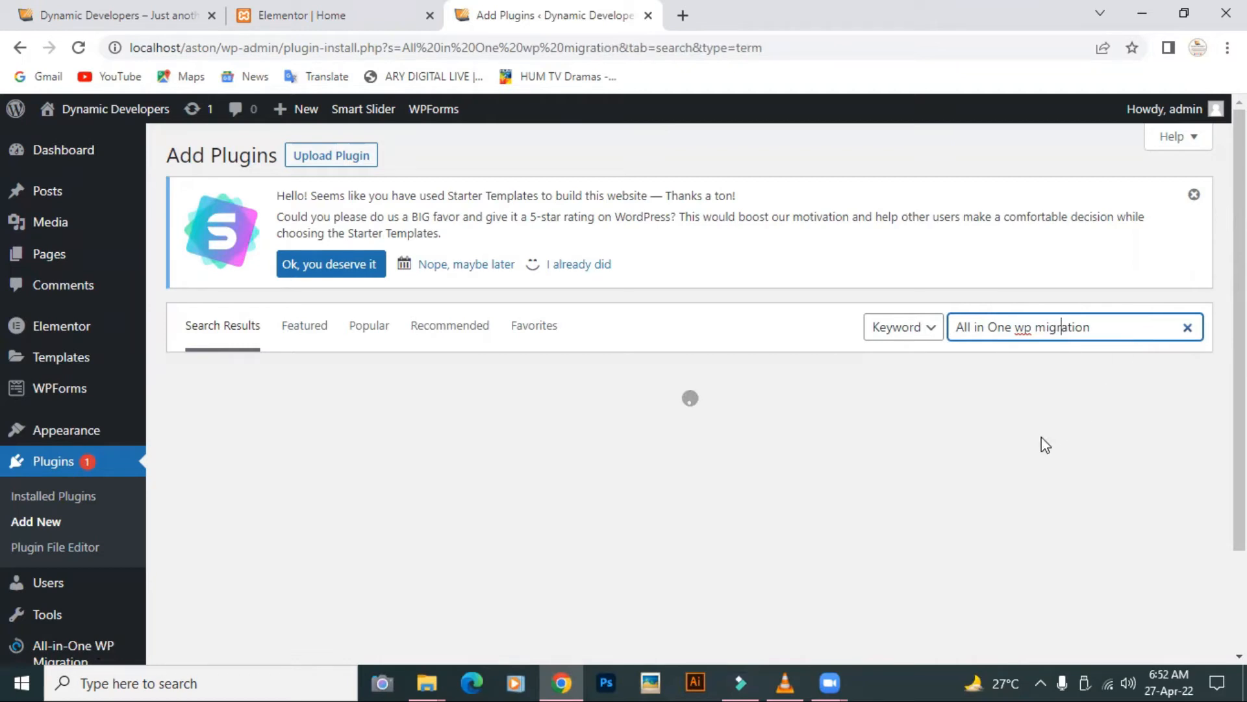
Step: Export the whole site to FILE from All-in-One WP Migration > Export
scroll(1044, 445, "down", 1)
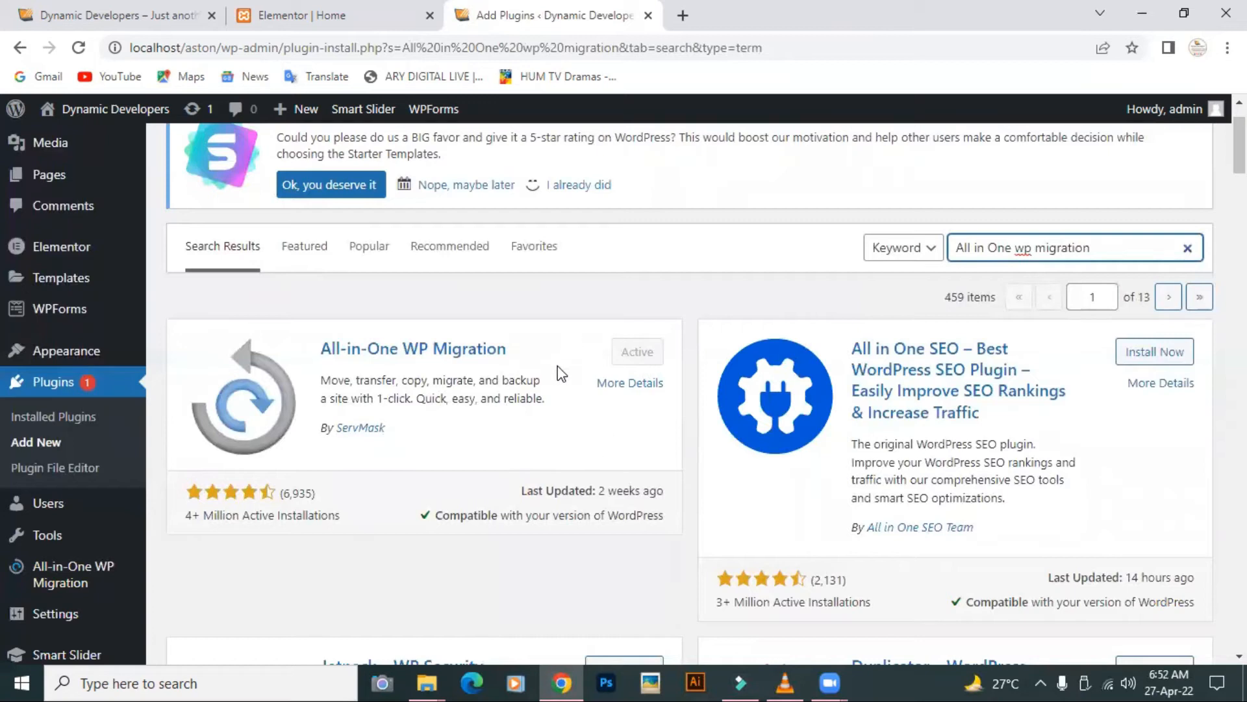
mouse_move(38, 570)
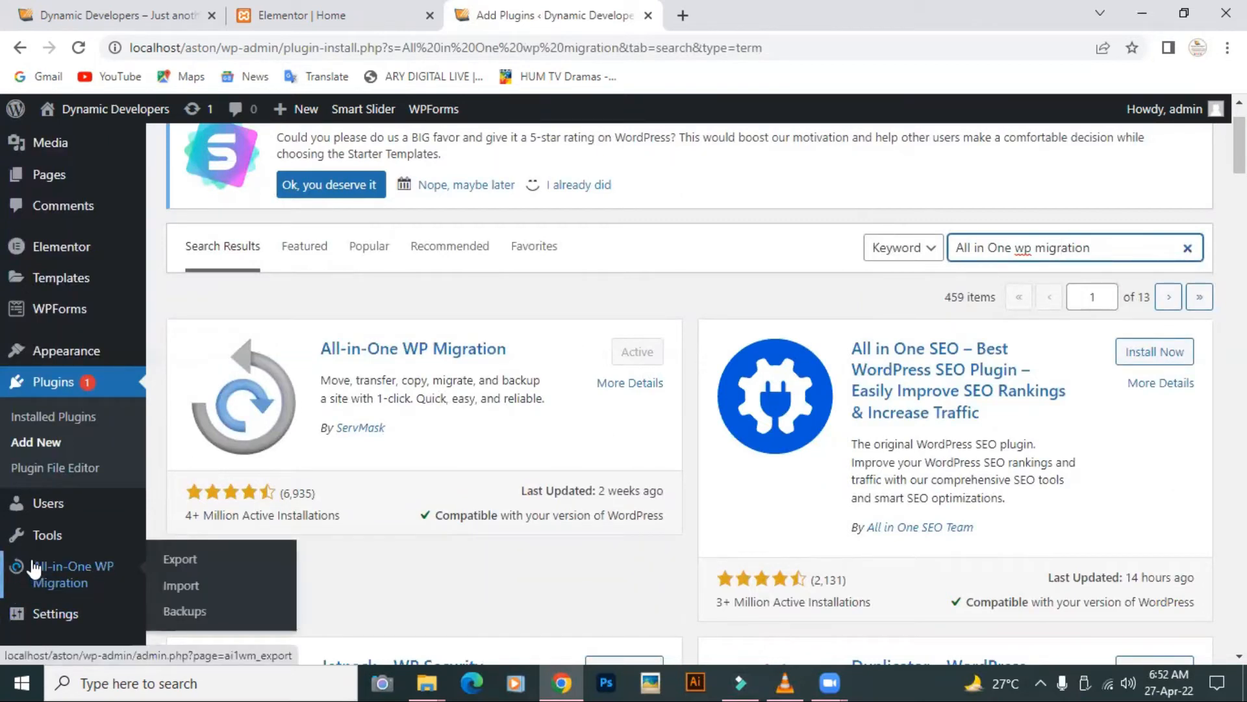
left_click(167, 561)
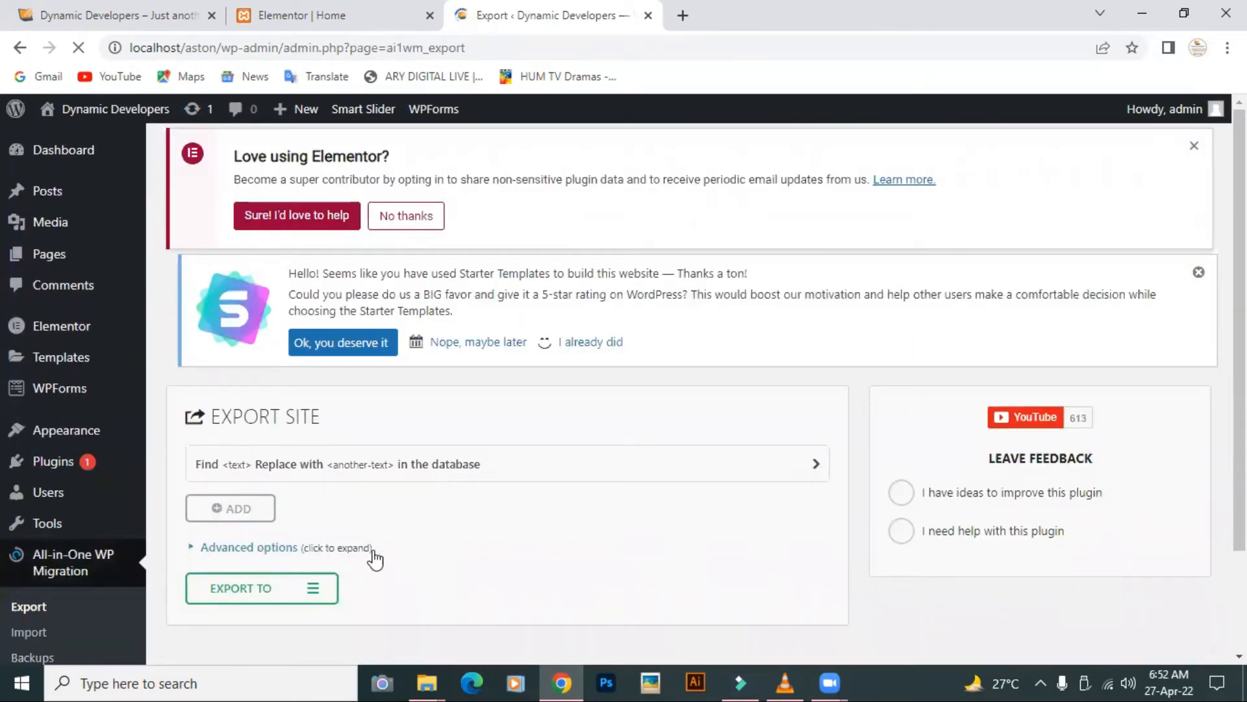
scroll(373, 556, "down", 2)
left_click(314, 467)
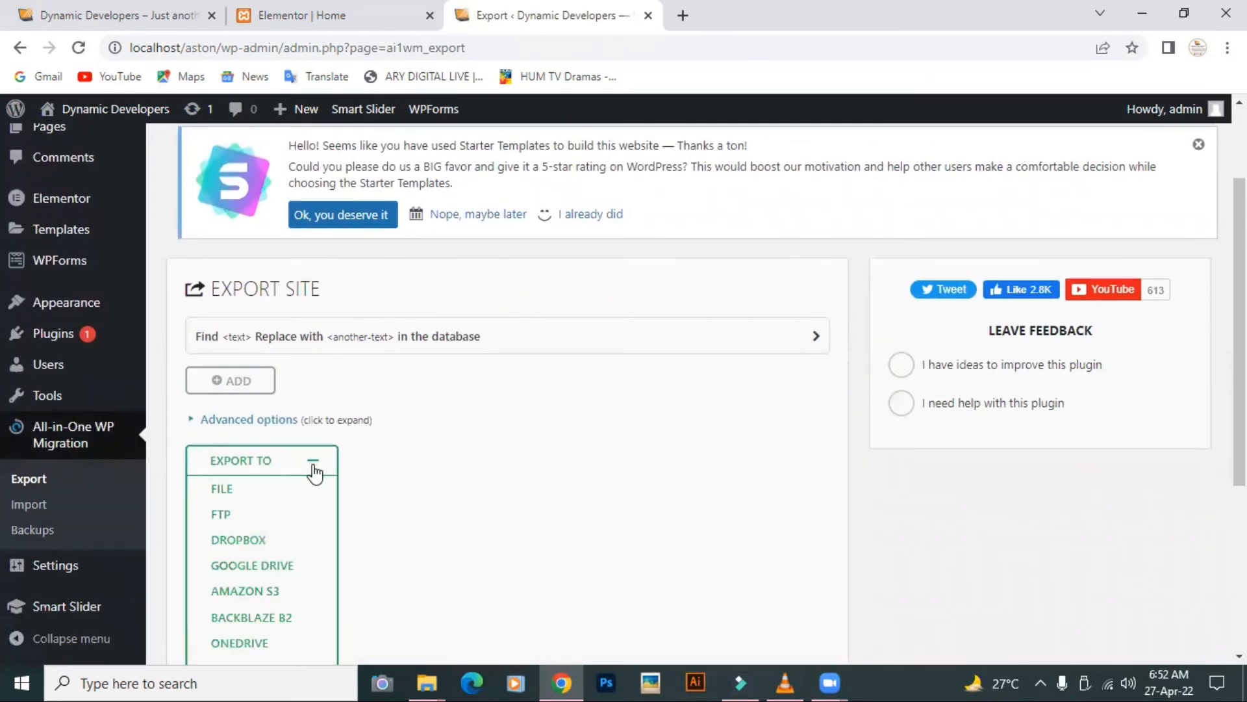
left_click(261, 489)
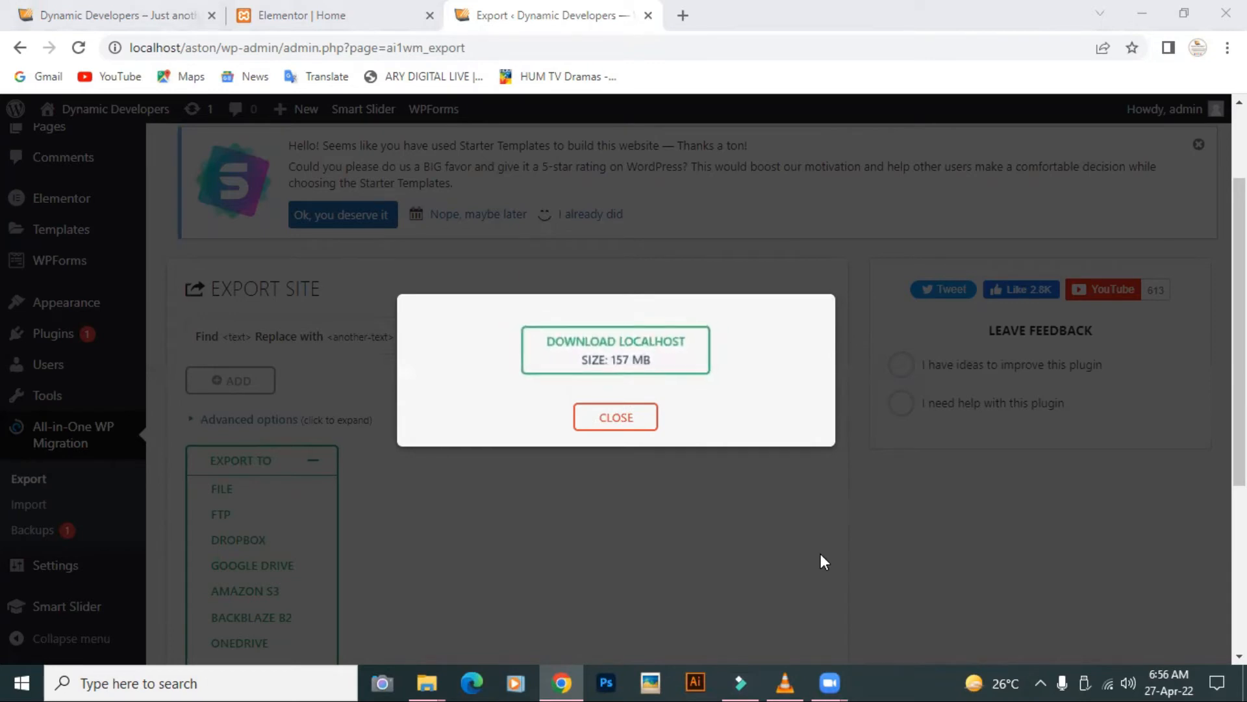
Step: Download the localhost .wpress backup, verify it in Downloads, then close the export dialog
left_click(607, 346)
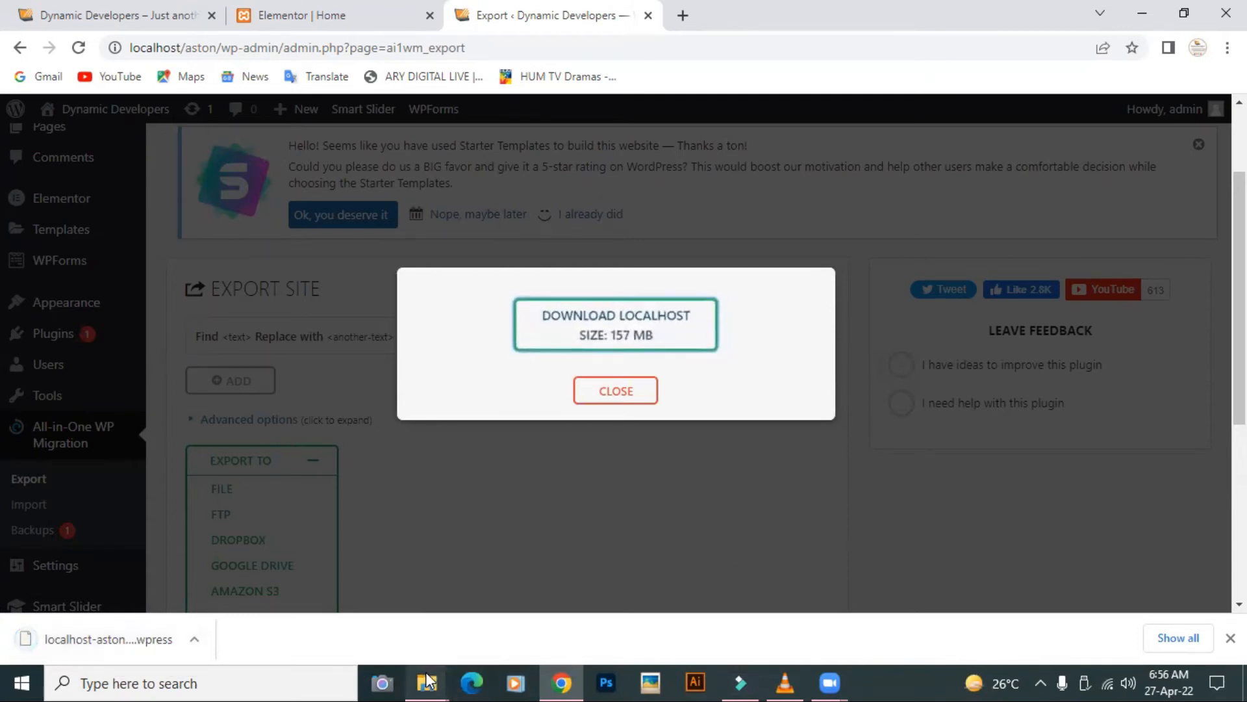
mouse_move(427, 680)
left_click(513, 629)
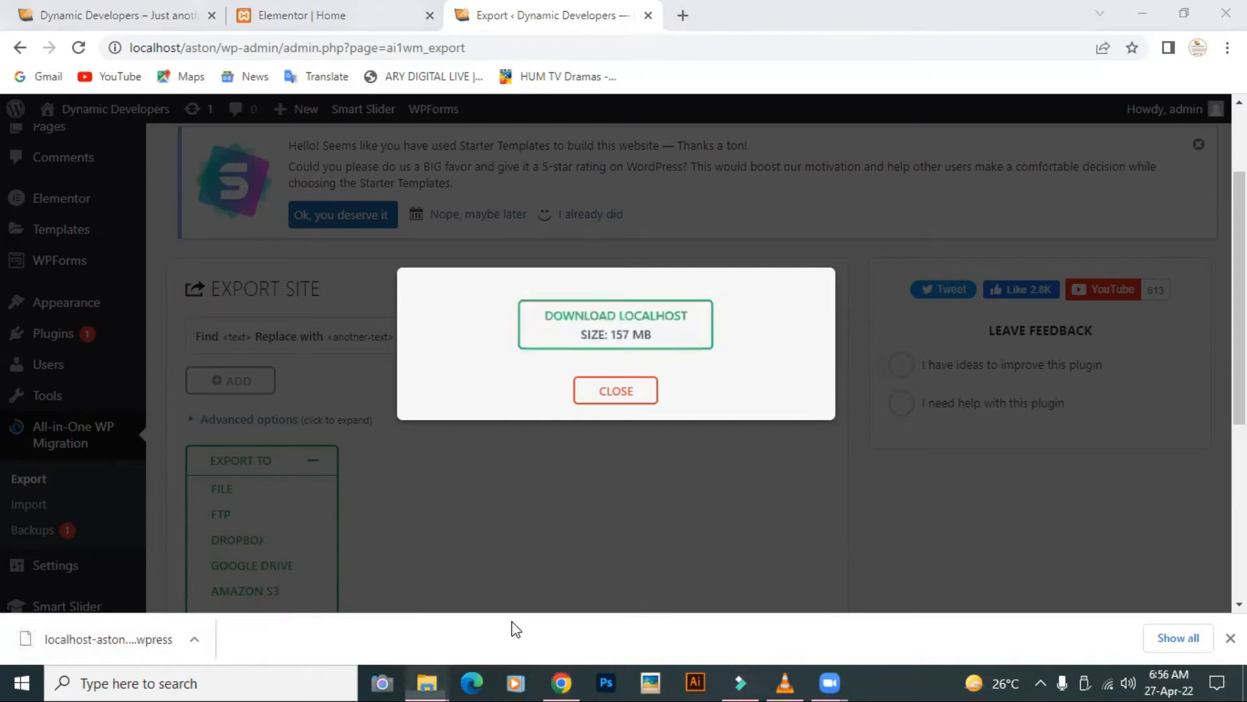
left_click(83, 337)
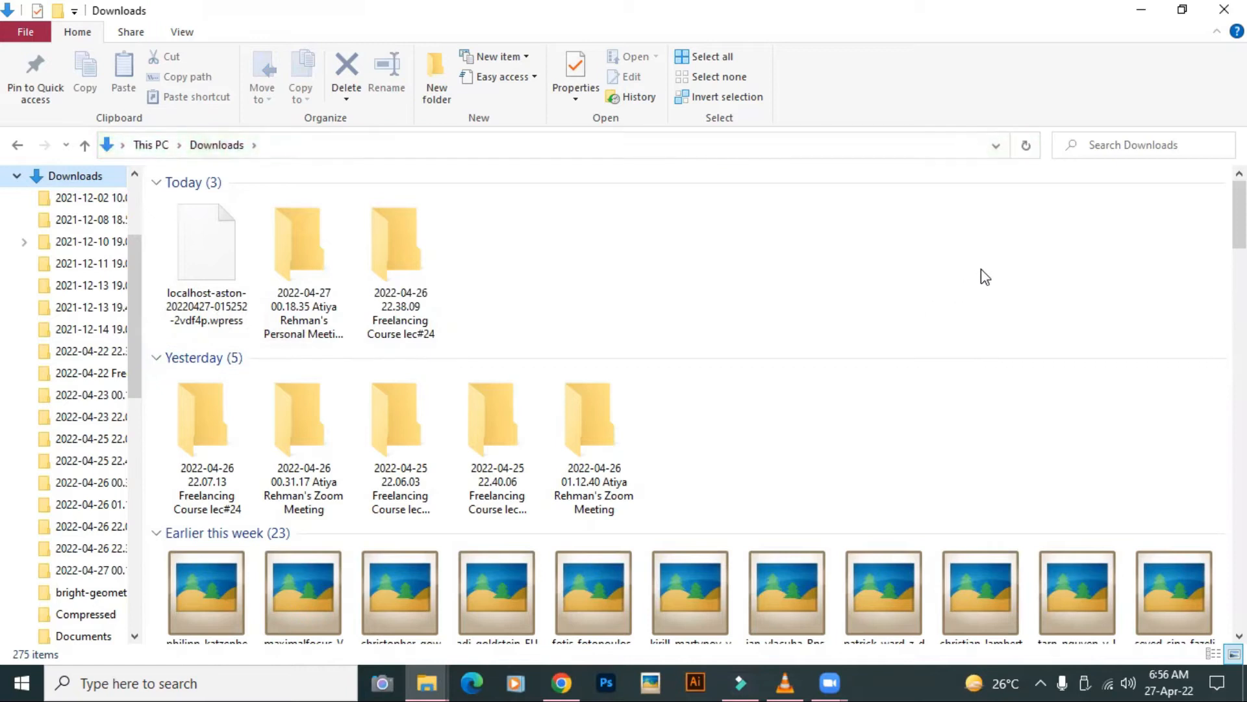
left_click(1140, 9)
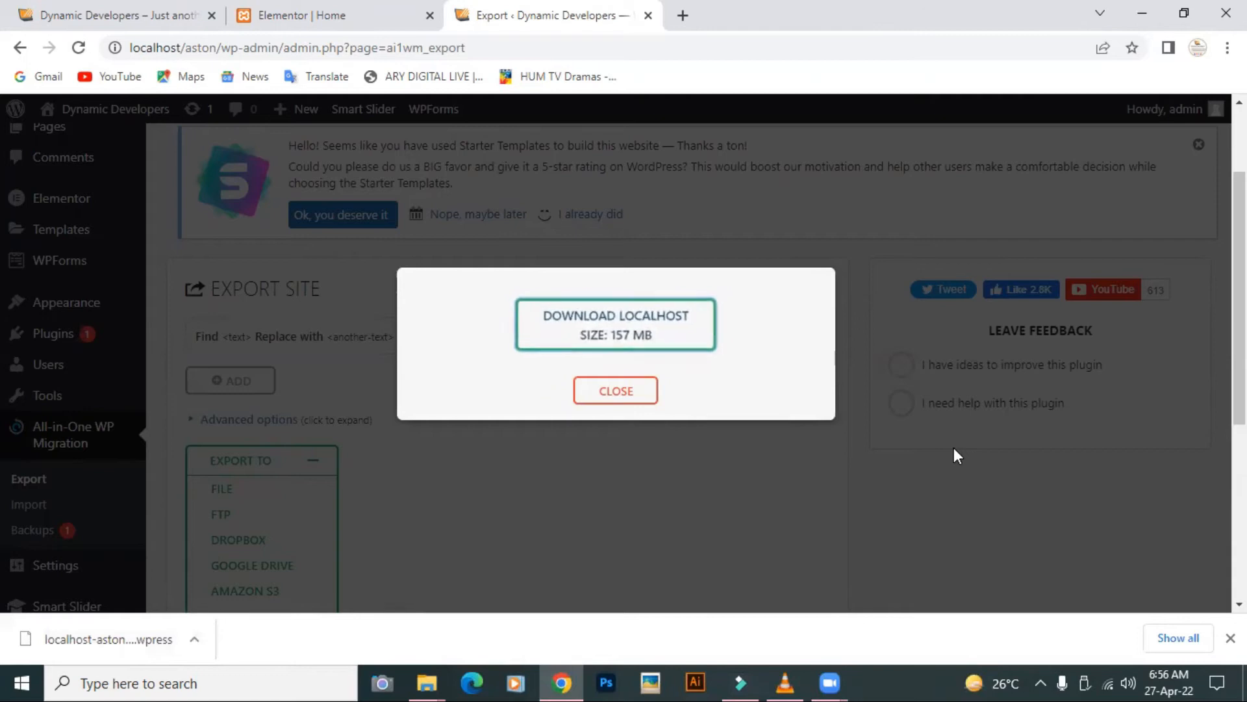
left_click(593, 396)
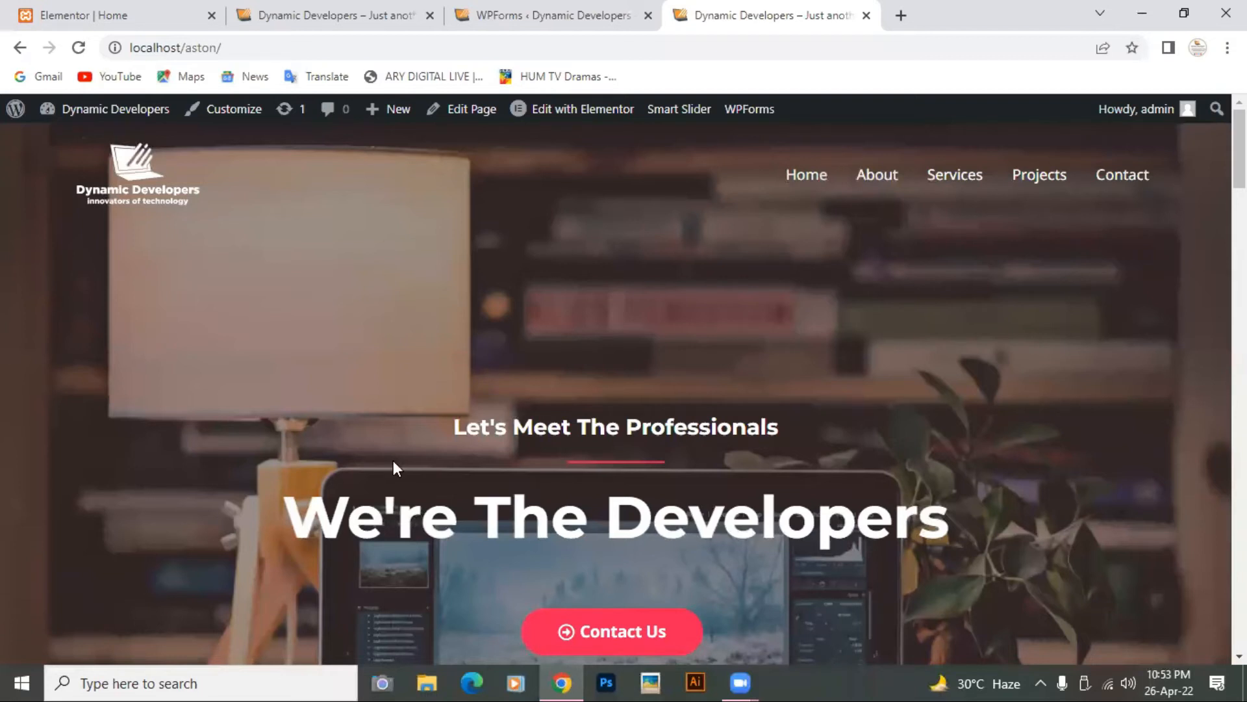
Step: From the WPForms admin tab, reach Plugins > Add New and enter 'All' in the plugin search
left_click(517, 19)
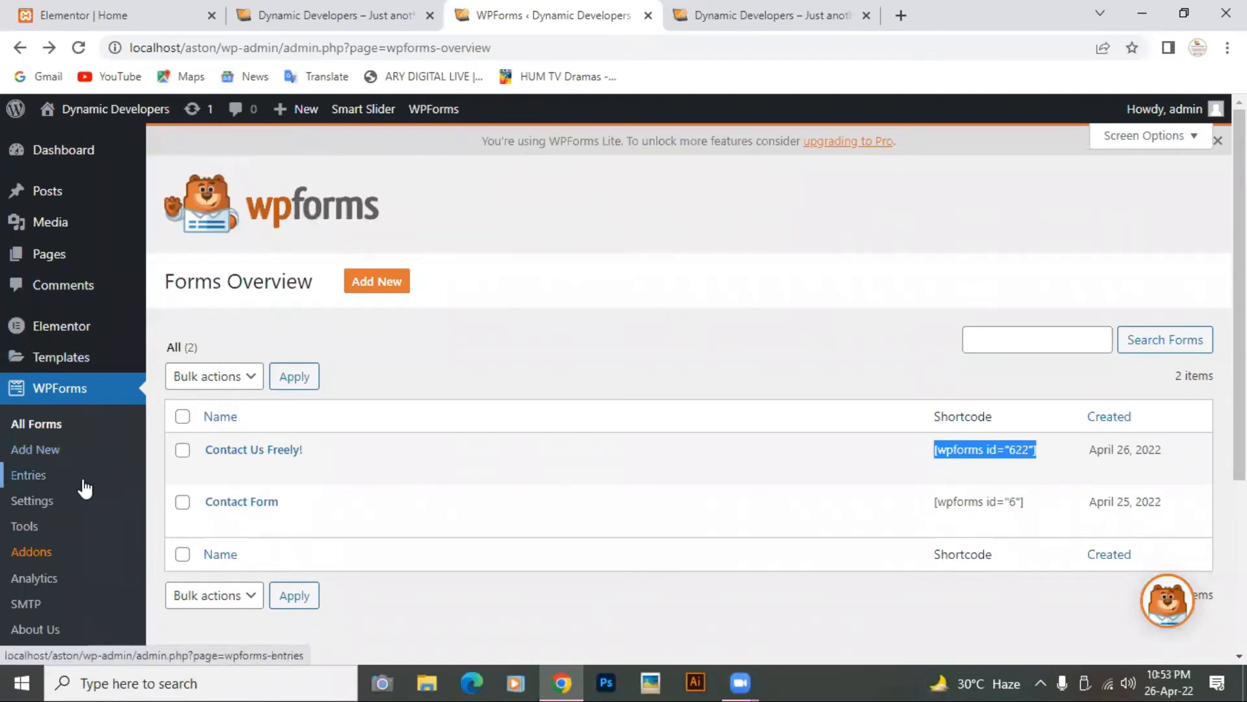
scroll(84, 484, "down", 2)
mouse_move(56, 601)
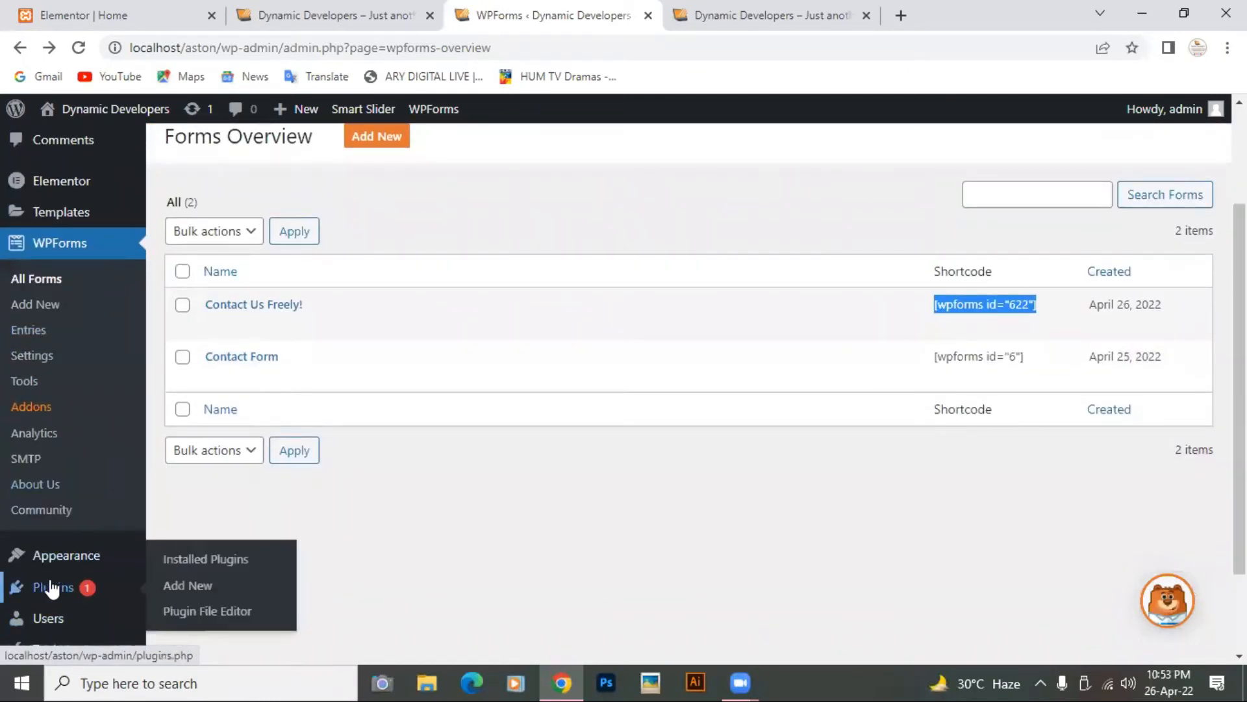
left_click(174, 568)
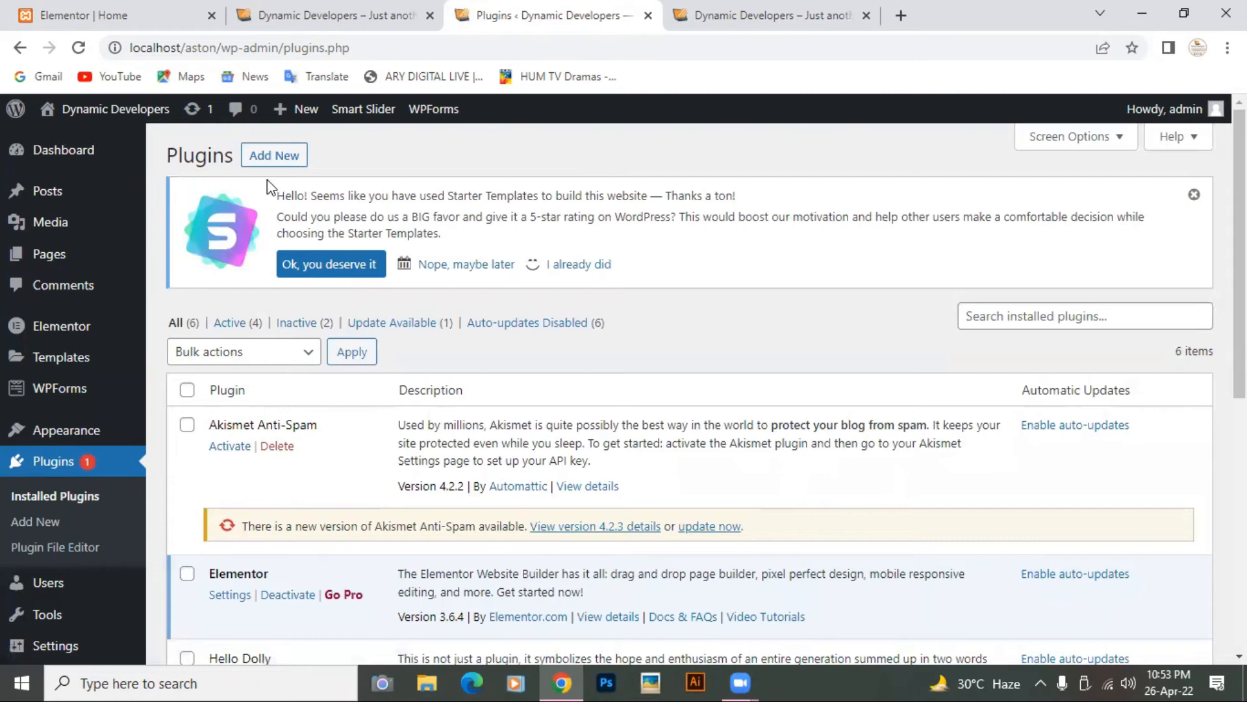
left_click(263, 156)
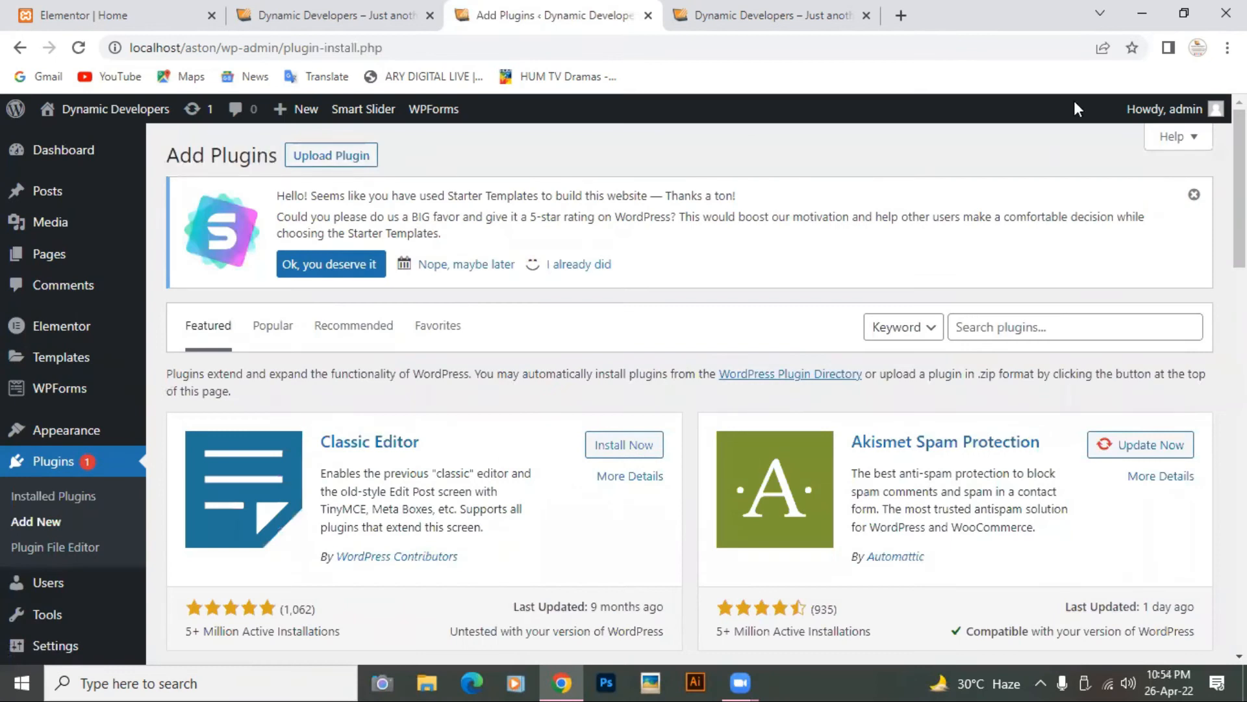
left_click(976, 332)
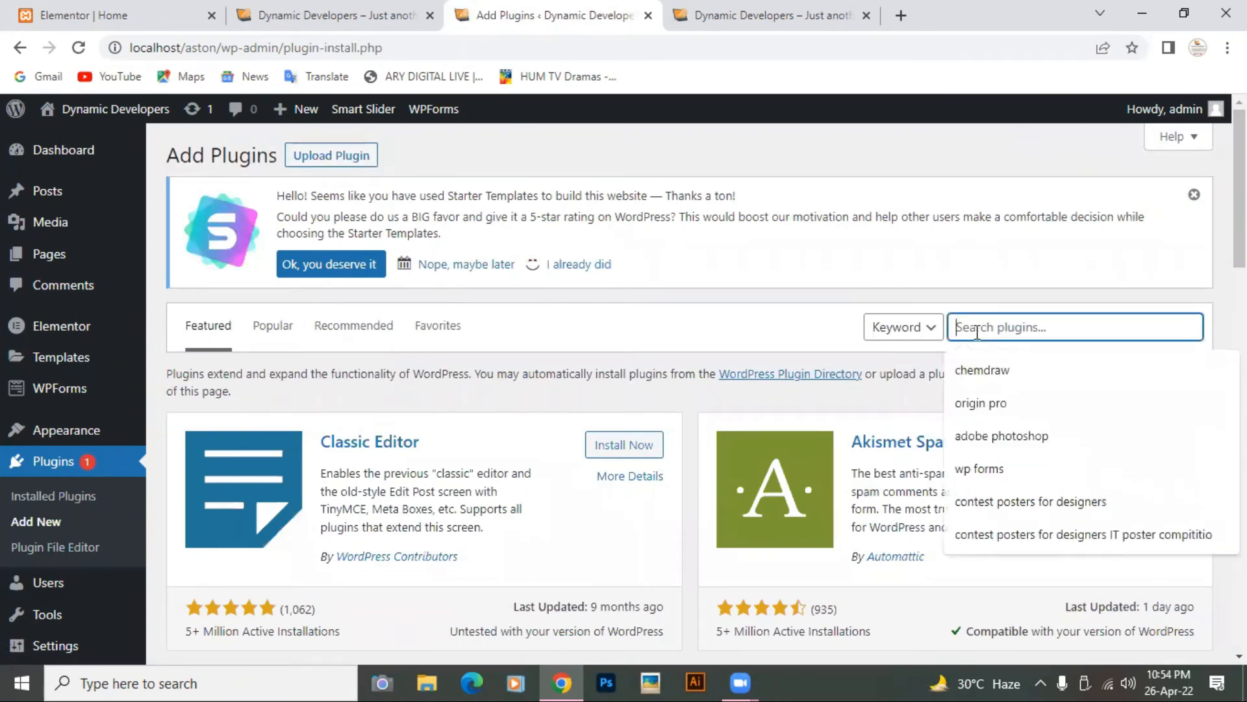
type("All")
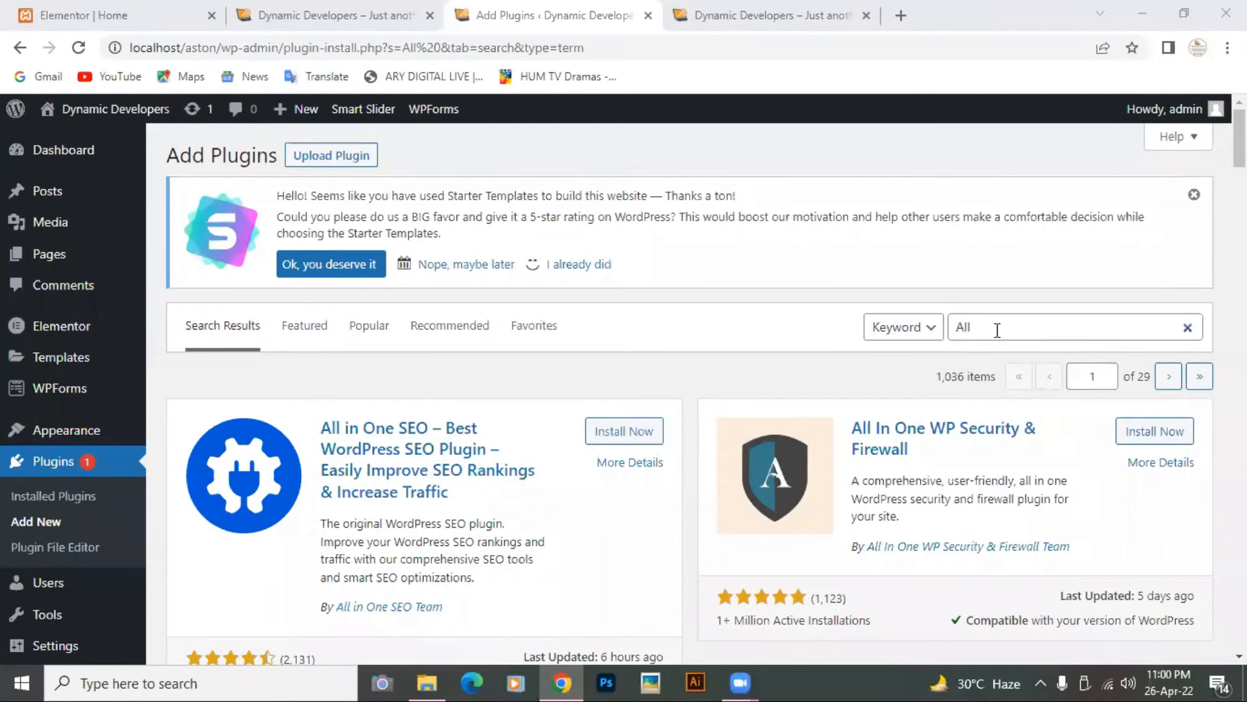
Step: Complete the plugin search text as 'All in one wp migration'
left_click(997, 330)
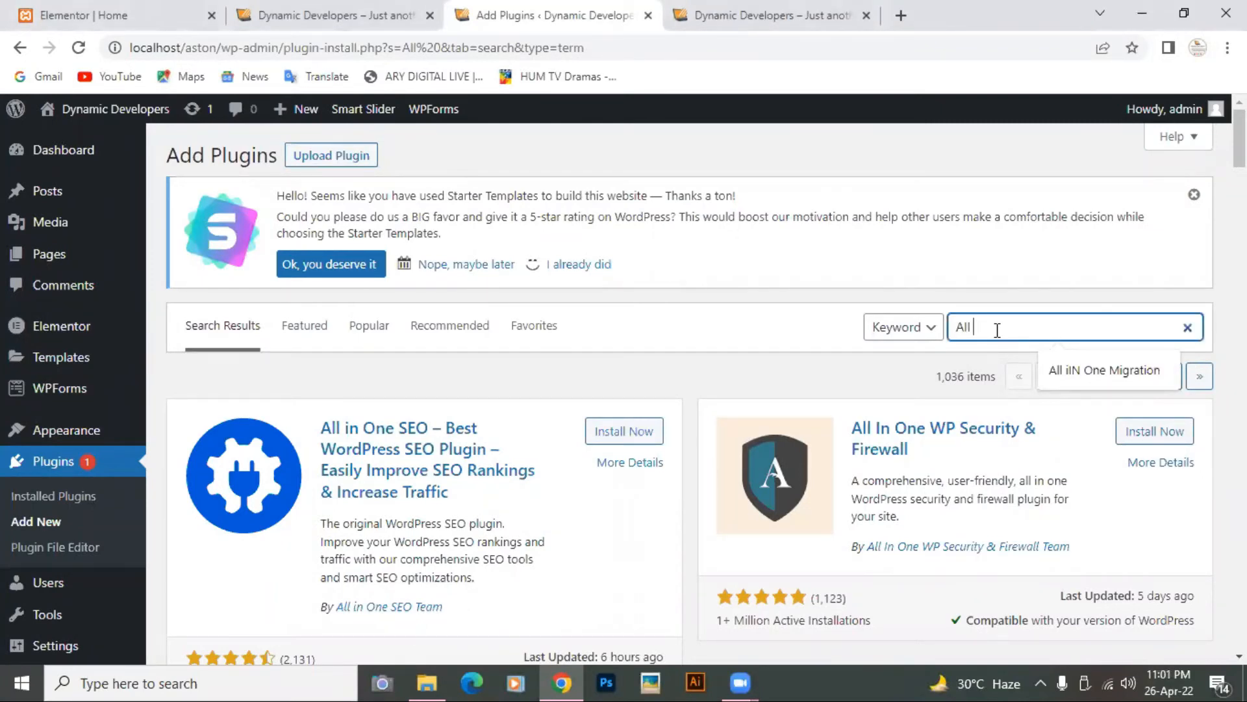
type("in o")
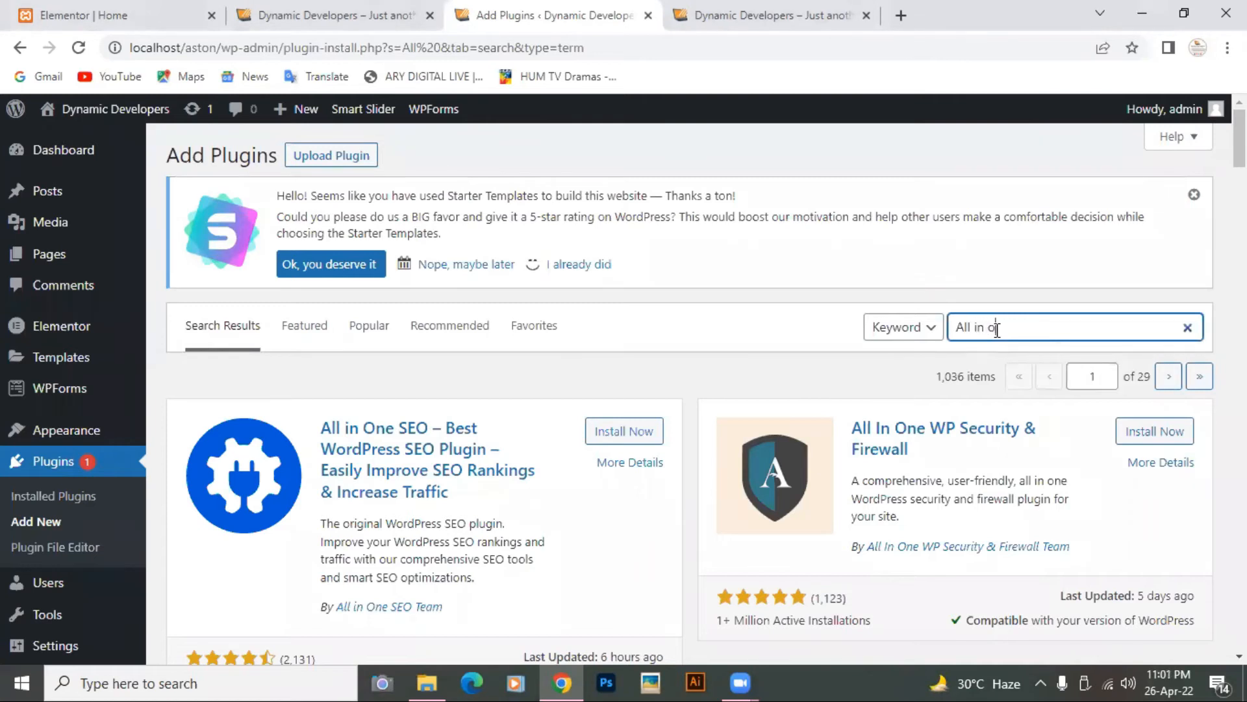
type("ne wp migration")
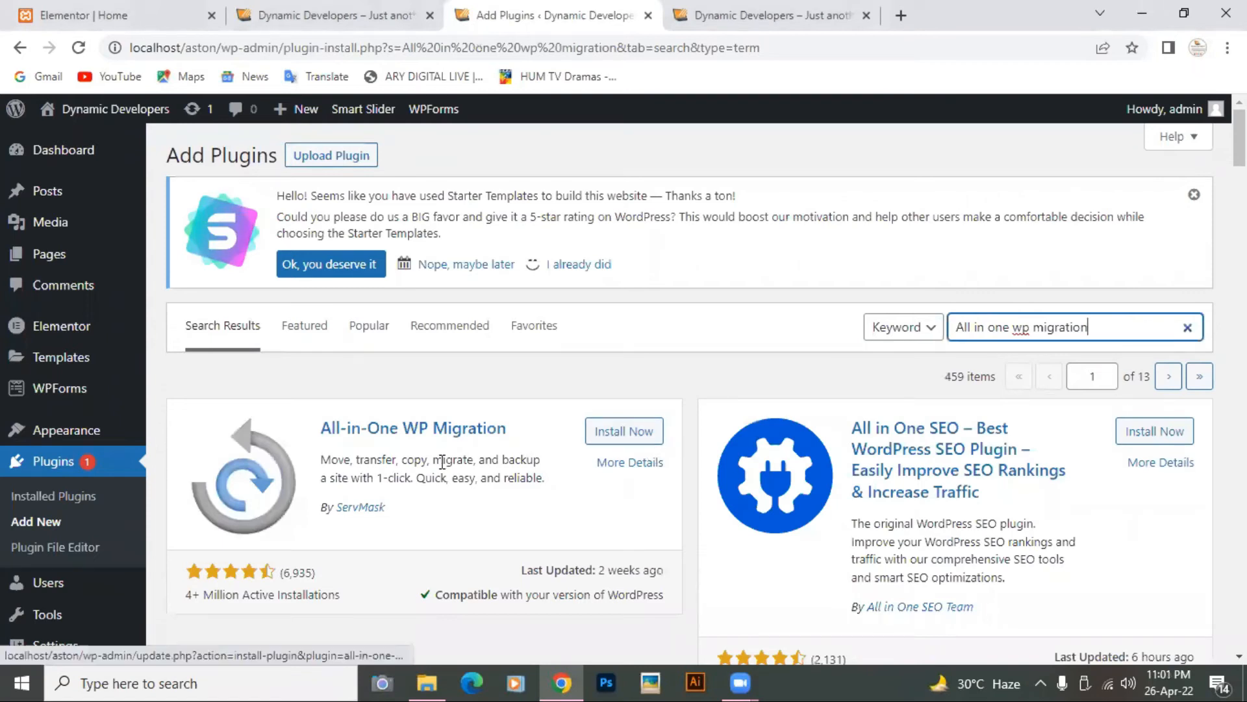
Step: Install All-in-One WP Migration from the search results and activate it
scroll(419, 495, "down", 1)
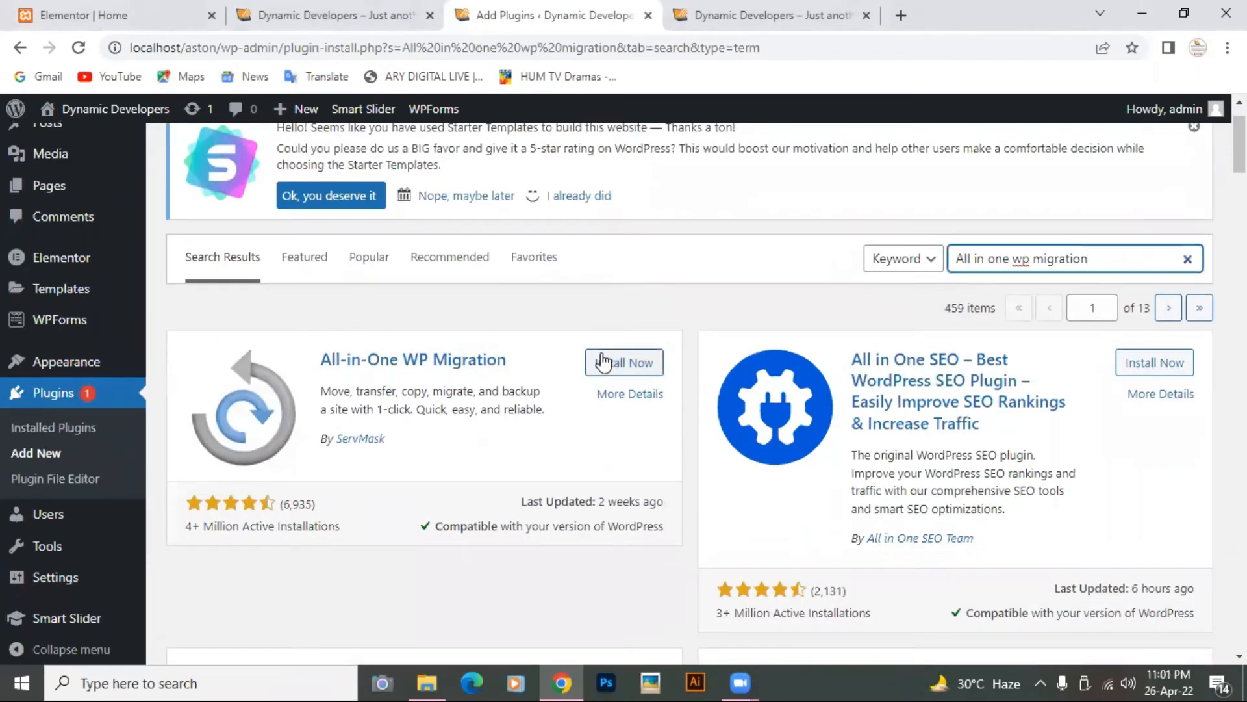
left_click(602, 361)
left_click(603, 362)
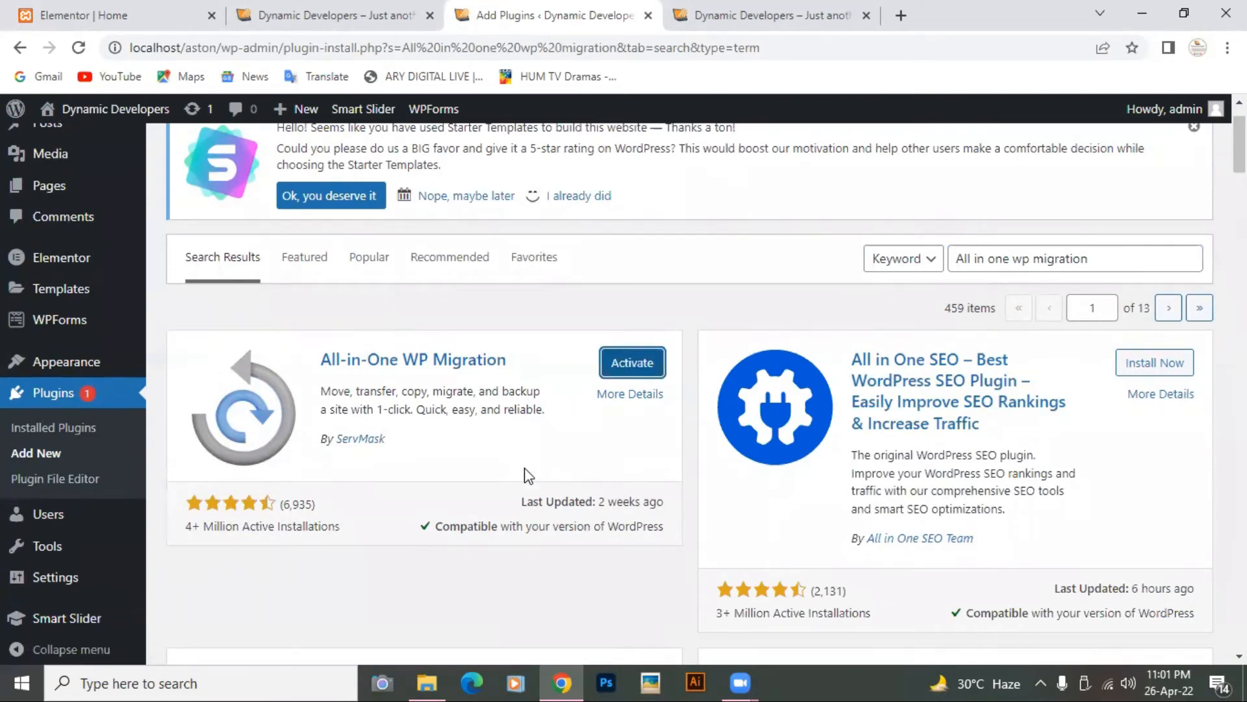
left_click(637, 361)
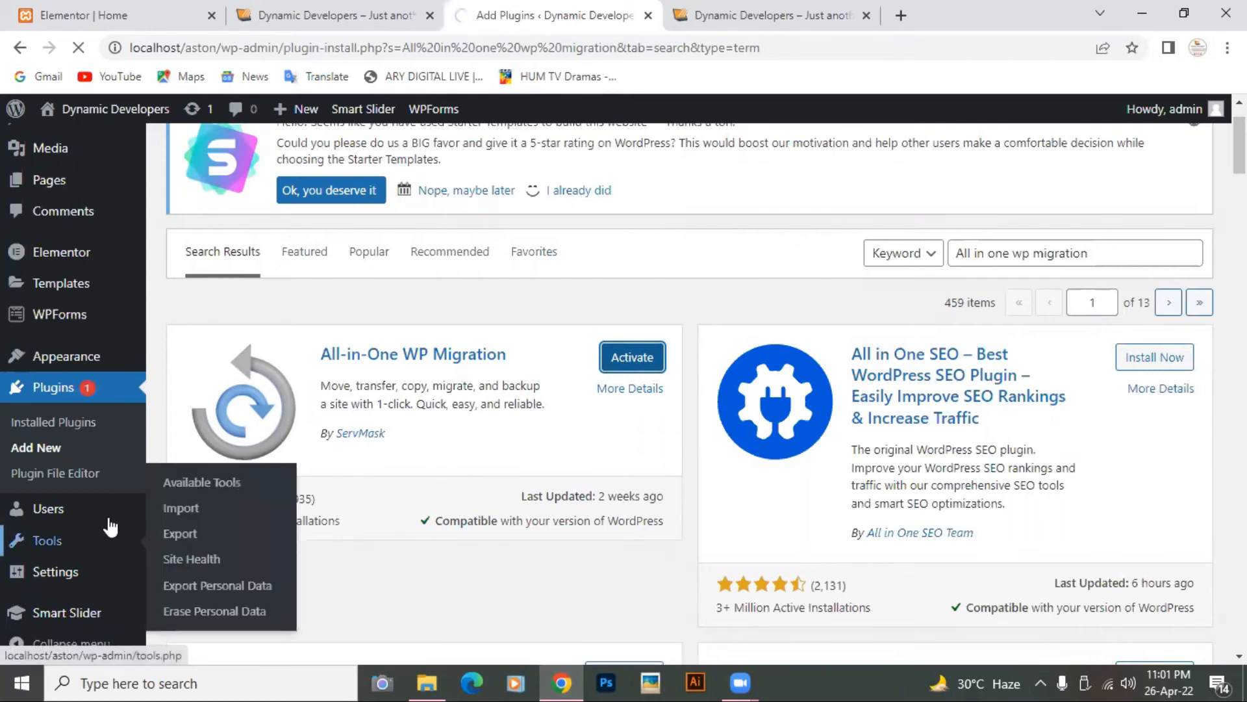
scroll(109, 520, "down", 2)
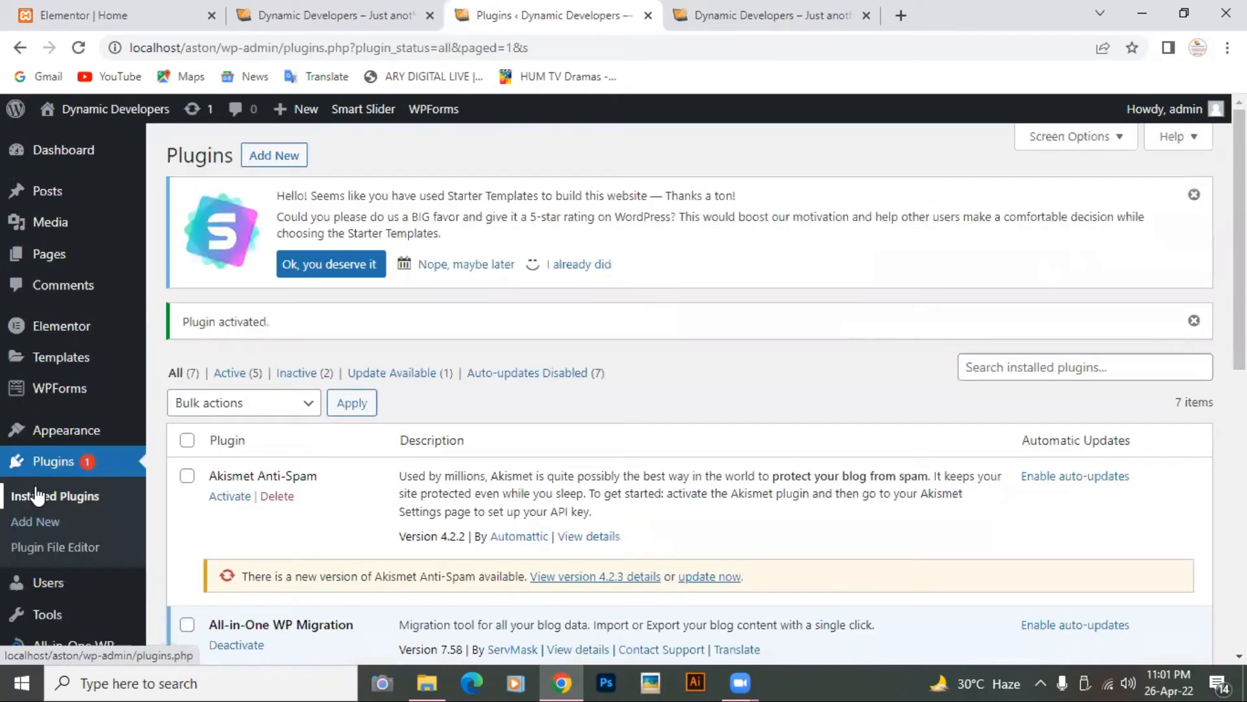
Step: Review the Installed Plugins list and the new All-in-One WP Migration admin menu entry
scroll(390, 445, "down", 9)
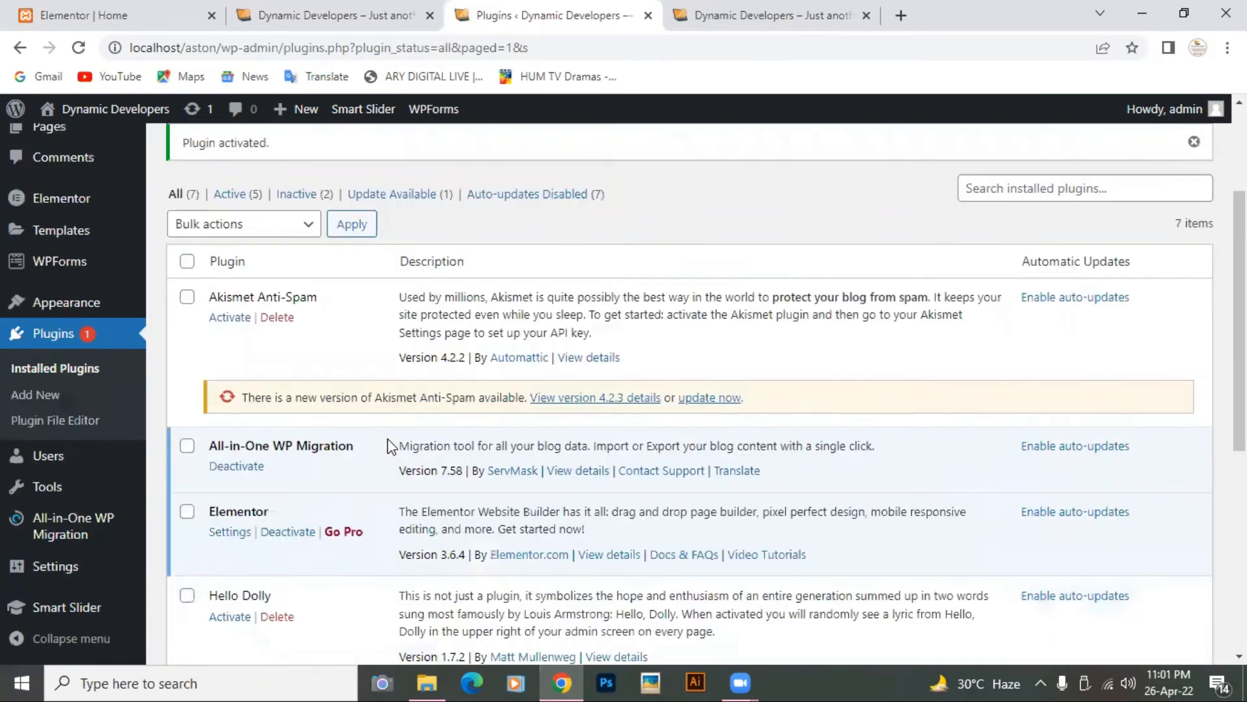
scroll(390, 445, "up", 3)
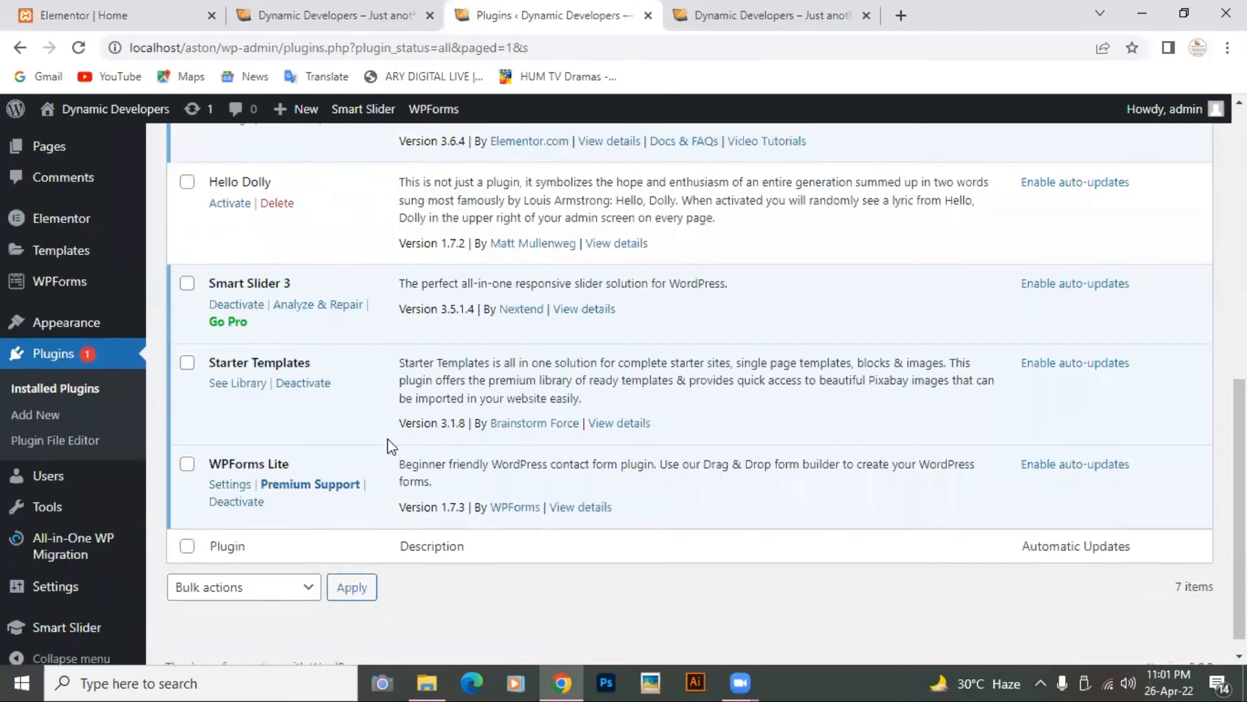
scroll(390, 446, "up", 1)
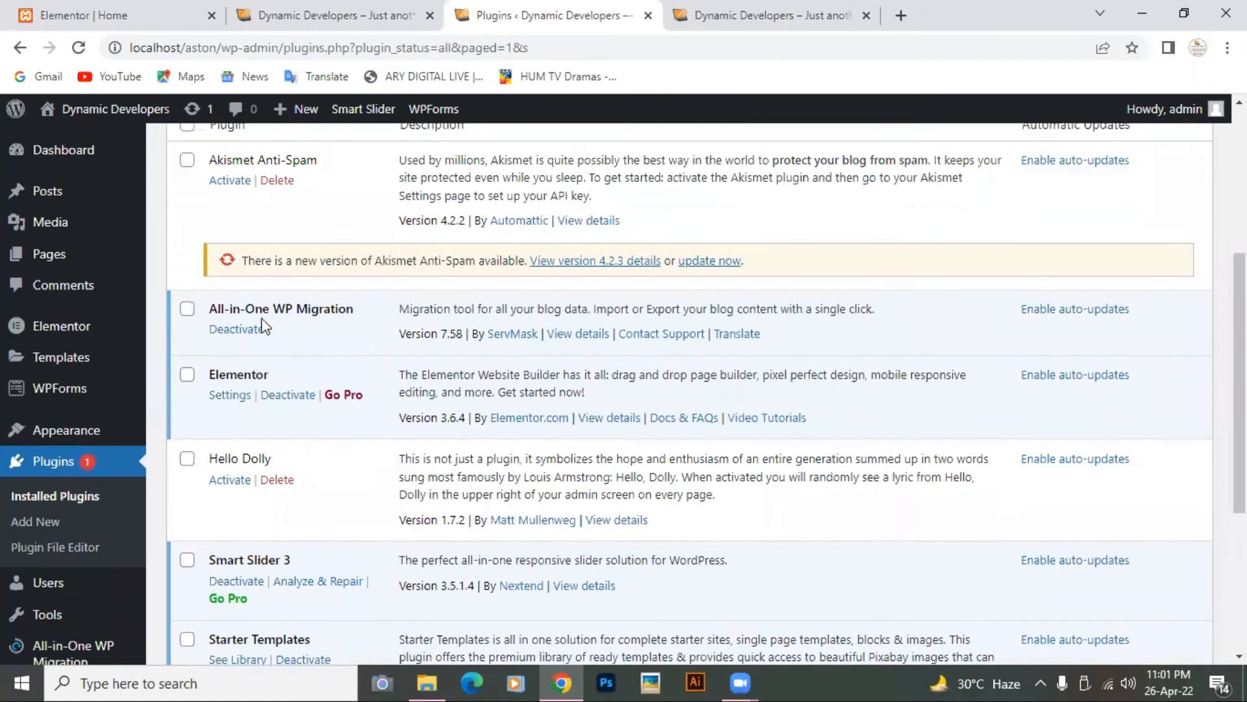
scroll(48, 475, "down", 2)
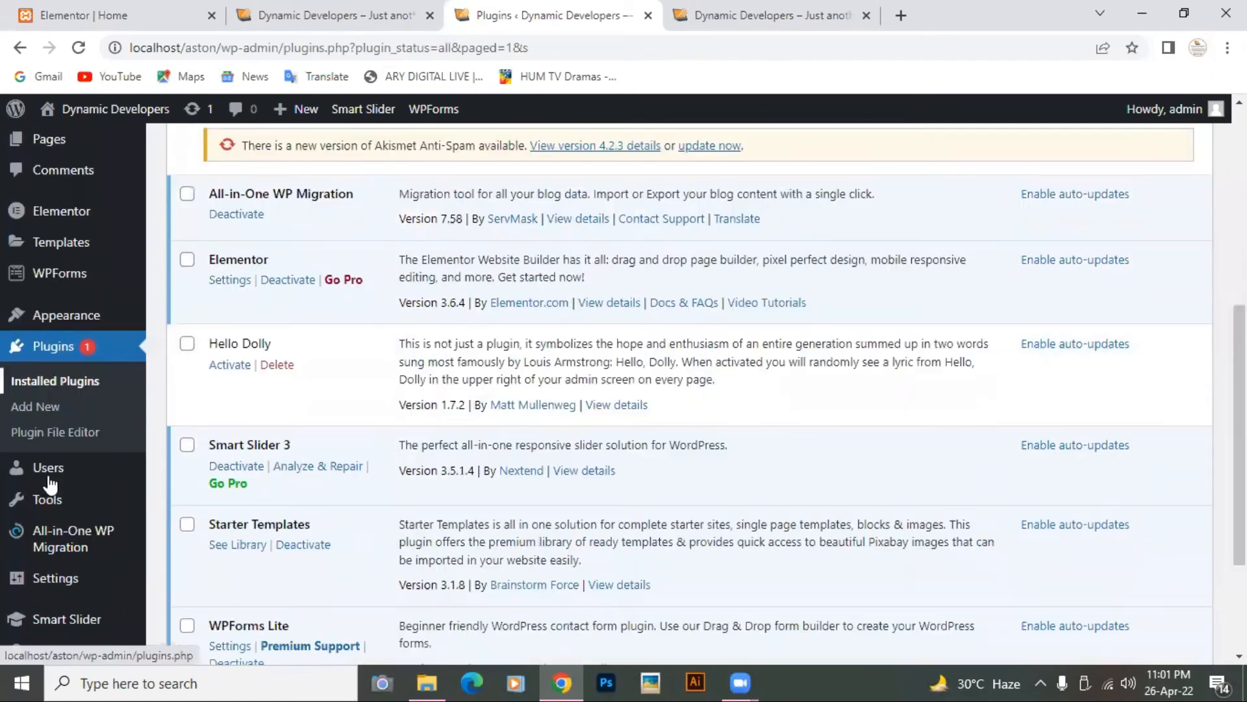
mouse_move(50, 547)
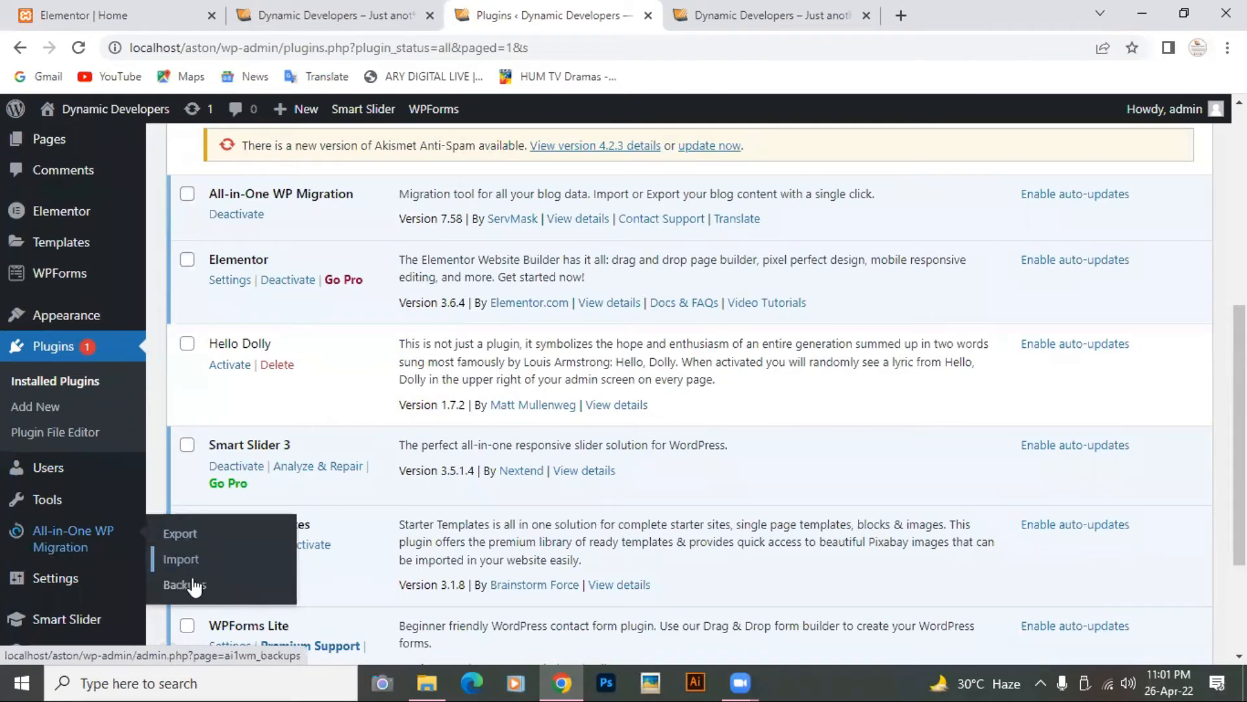
Step: Start an All-in-One WP Migration export to File, stop it at 31%, then open a new tab
left_click(188, 538)
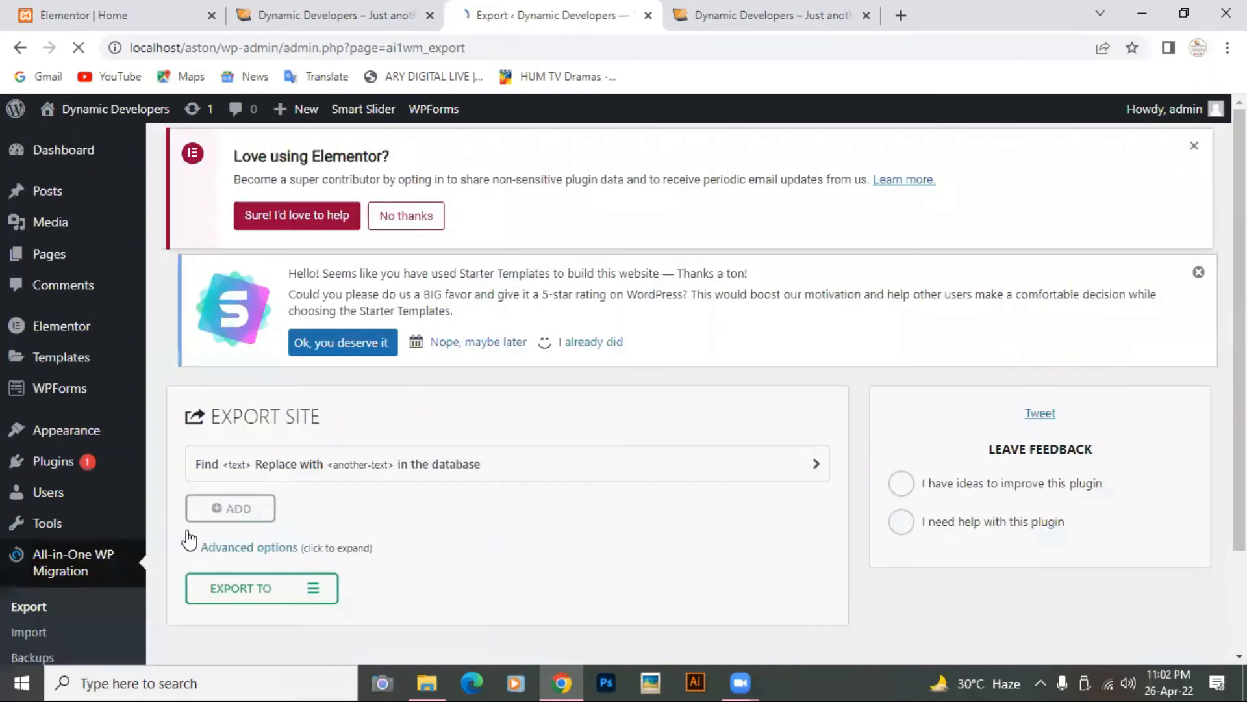
scroll(427, 510, "down", 2)
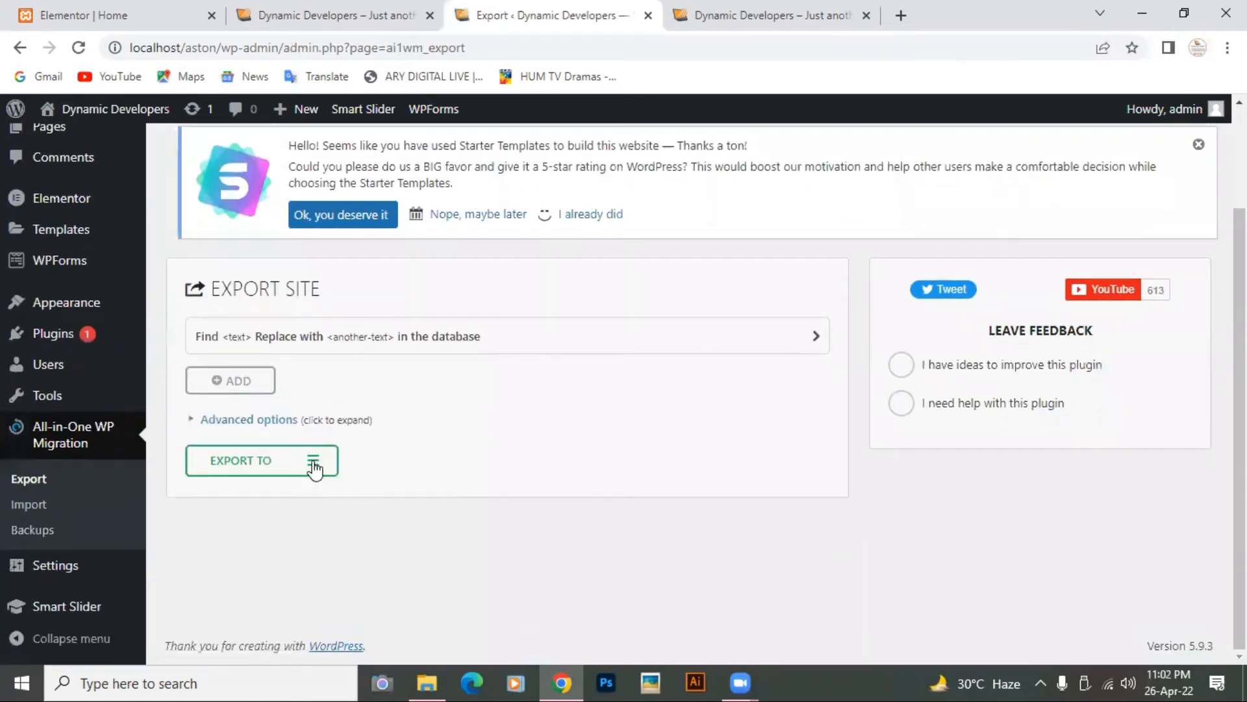
left_click(313, 465)
left_click(263, 491)
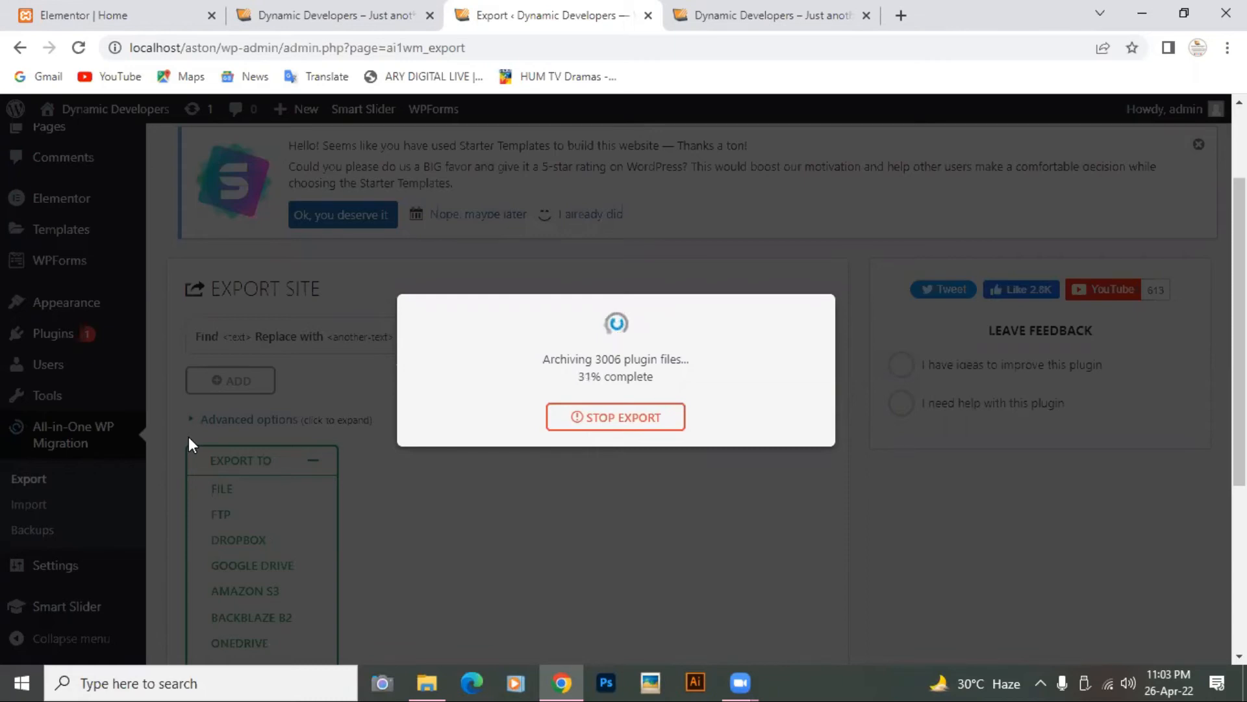
left_click(639, 423)
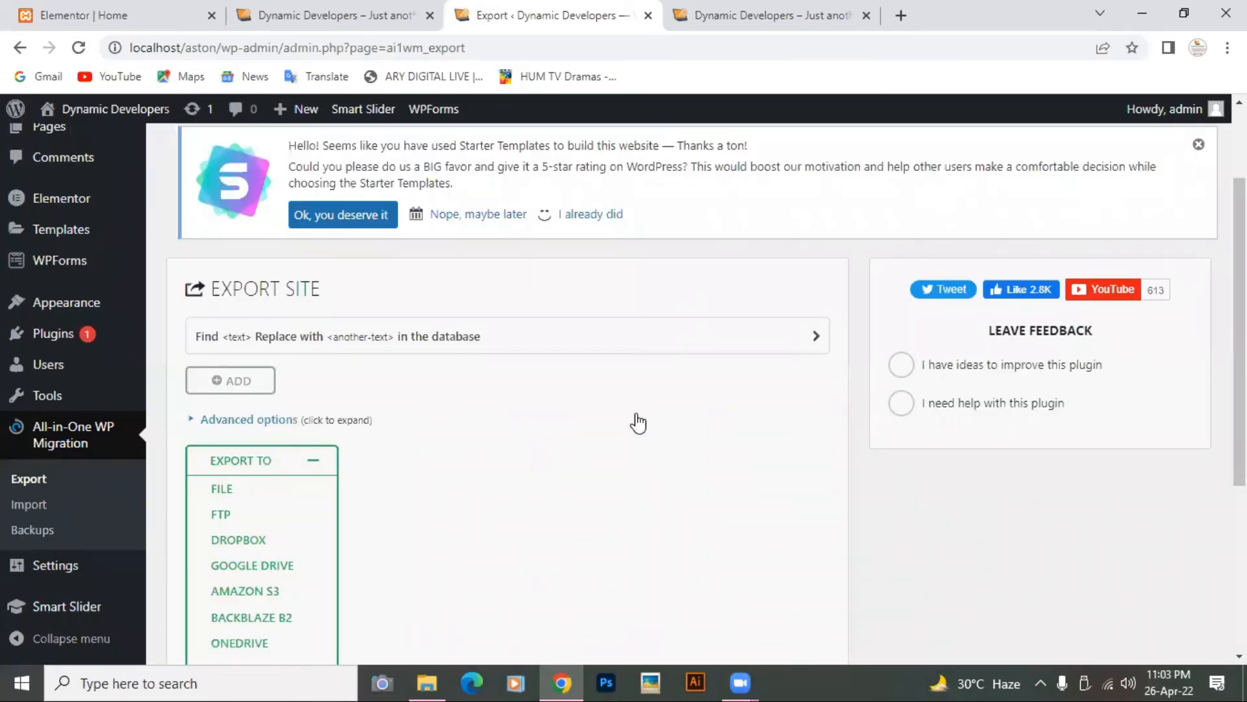
left_click(903, 15)
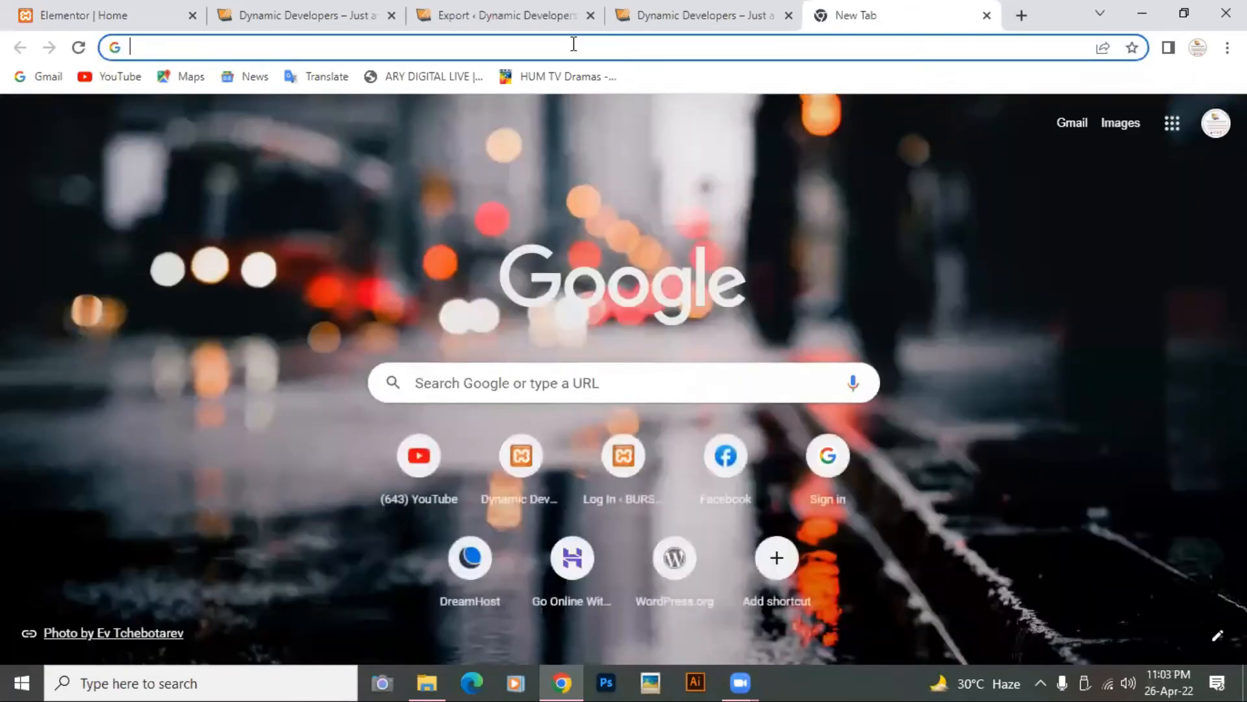
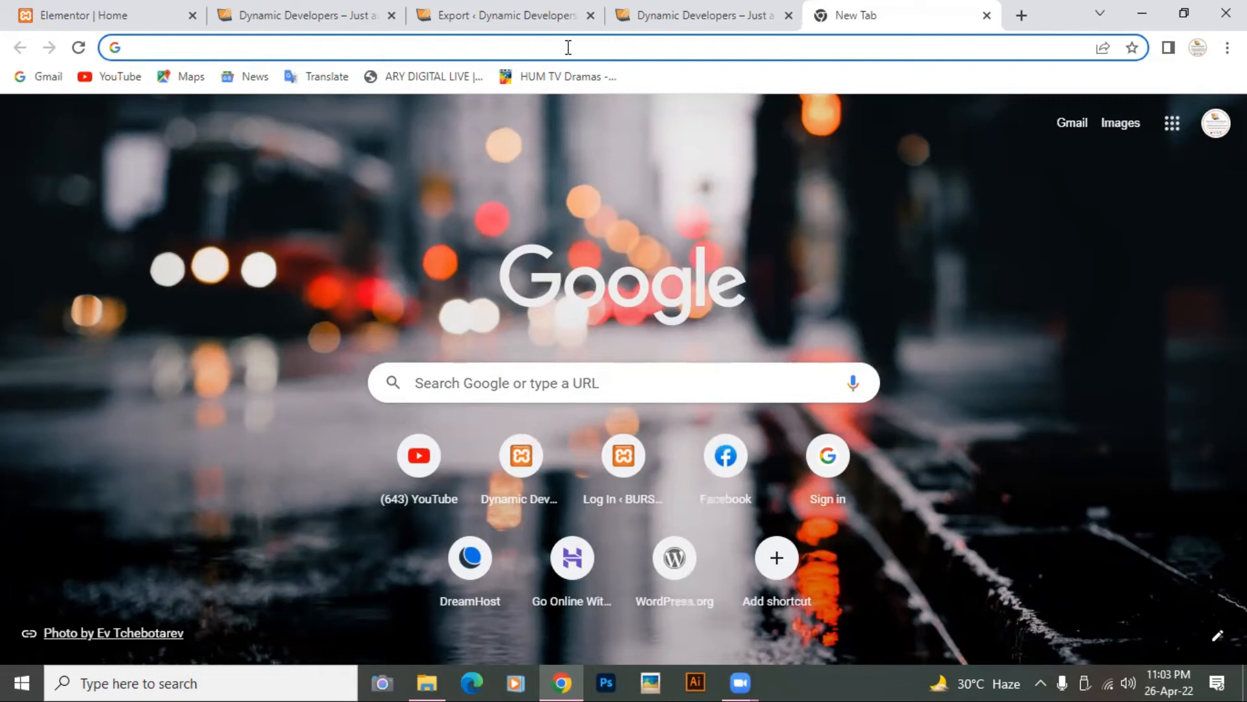
Step: Load hostbreak.com in the new Chrome tab
type("Ho")
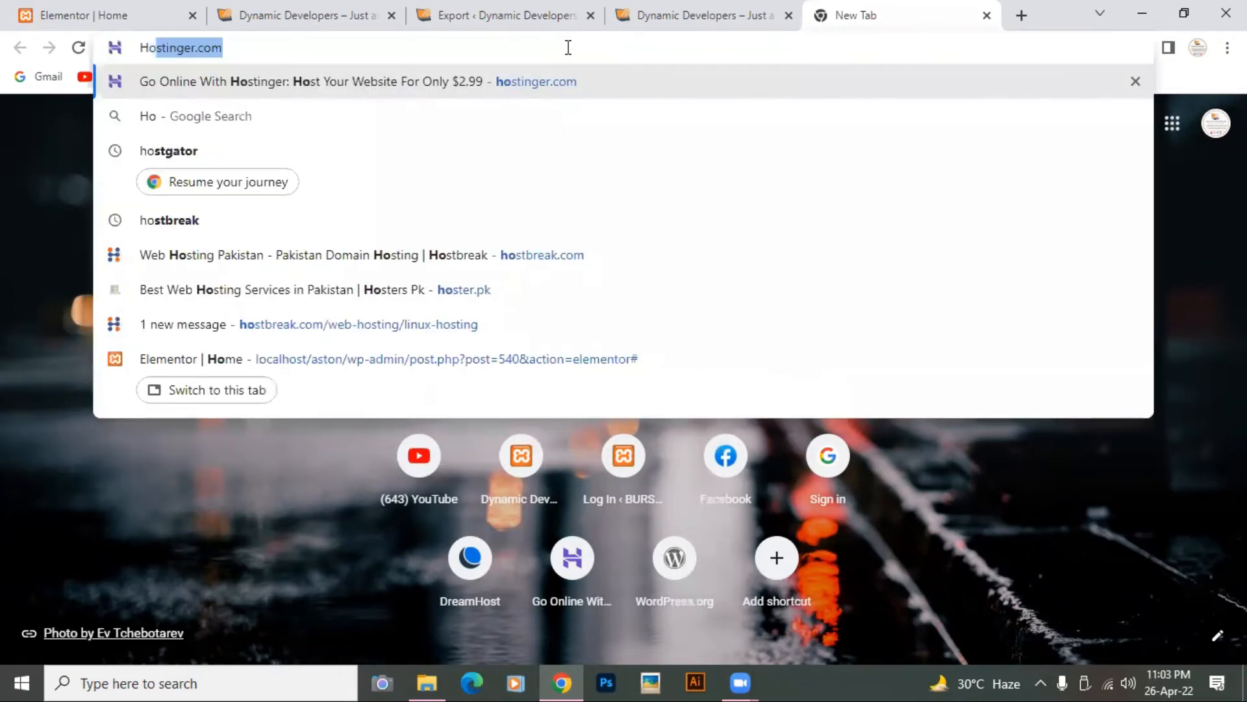
type("stbreak")
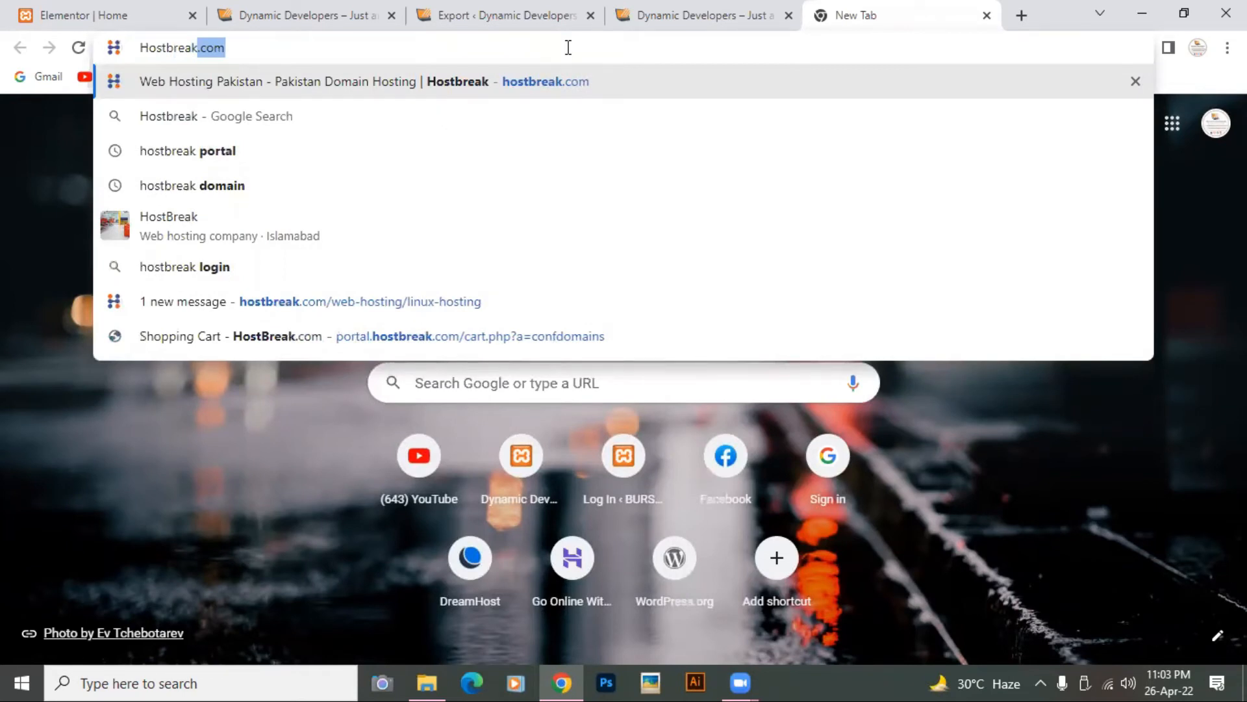
type(".com")
key("Return")
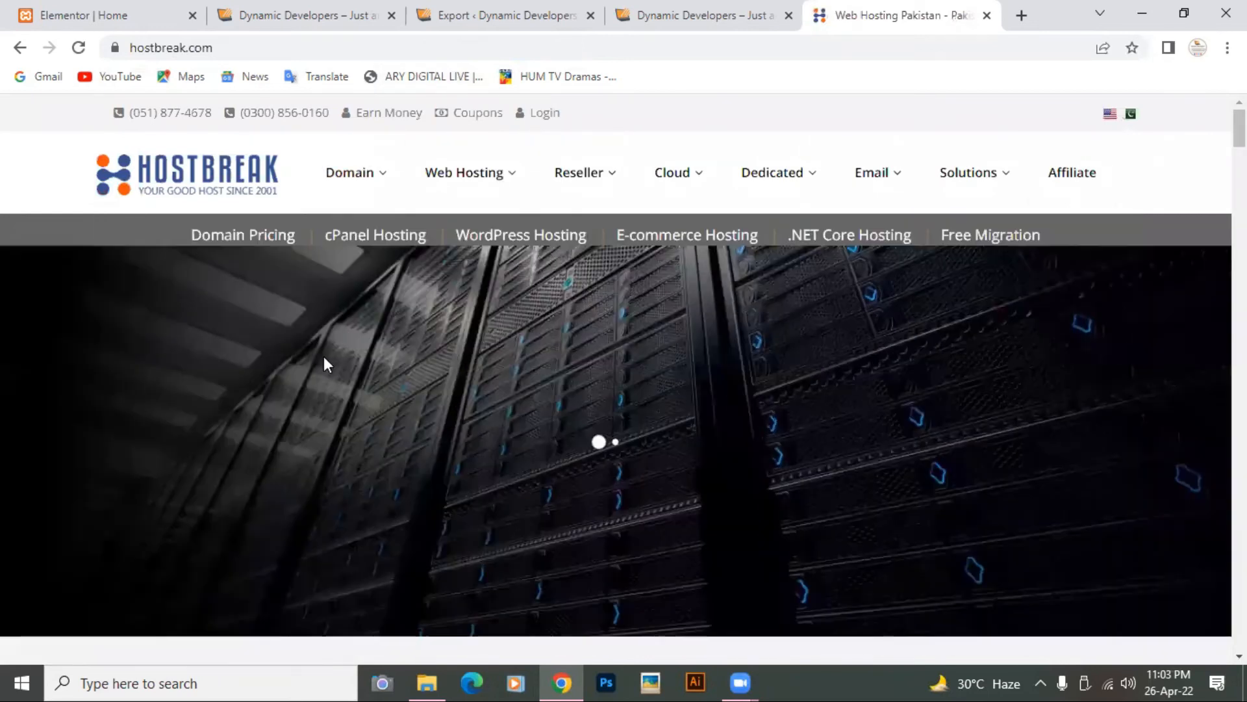
Step: Compare the Budget, WordPress and E-Commerce plans at PKR 250, 300 and 375/mo
scroll(236, 372, "down", 8)
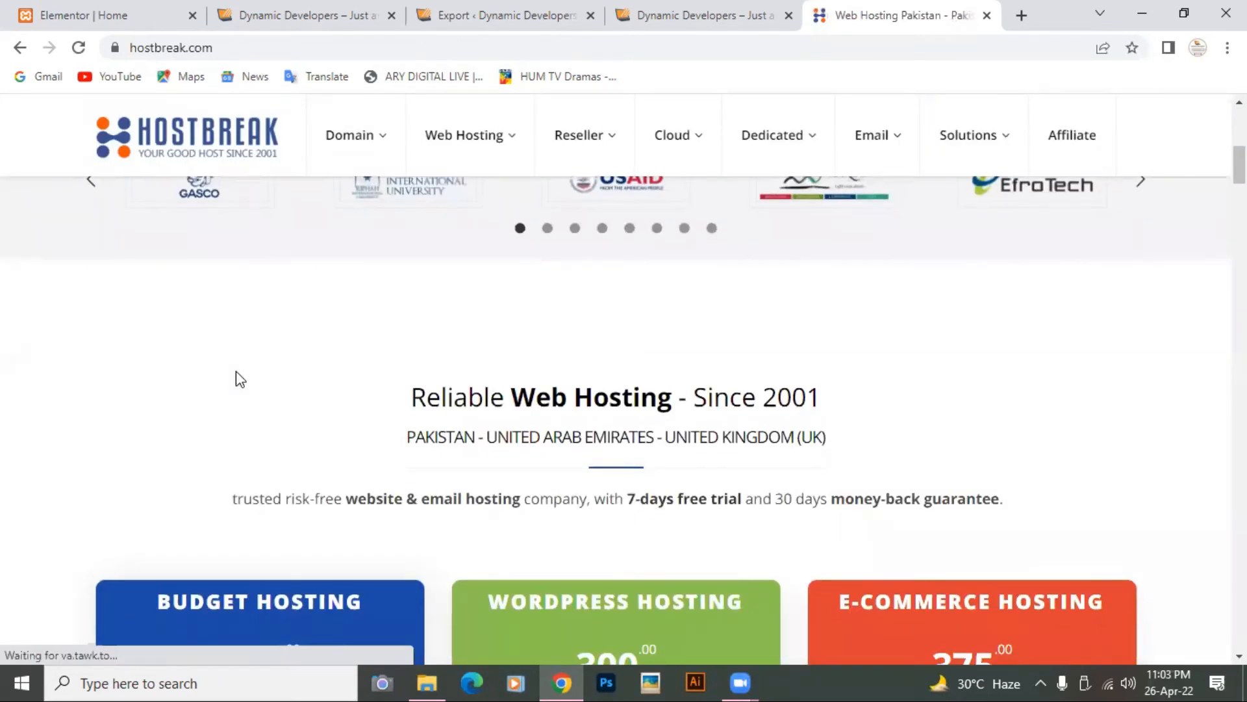
scroll(235, 372, "down", 4)
scroll(238, 372, "down", 3)
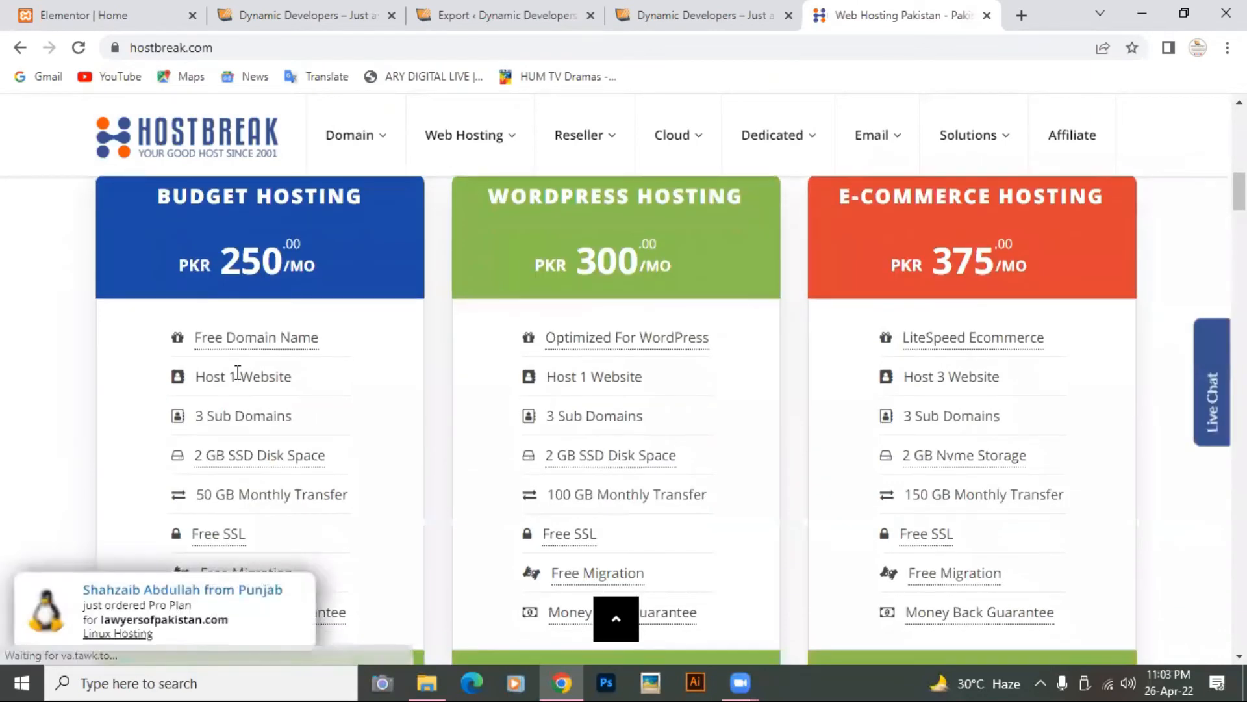
scroll(237, 372, "up", 2)
scroll(333, 212, "down", 2)
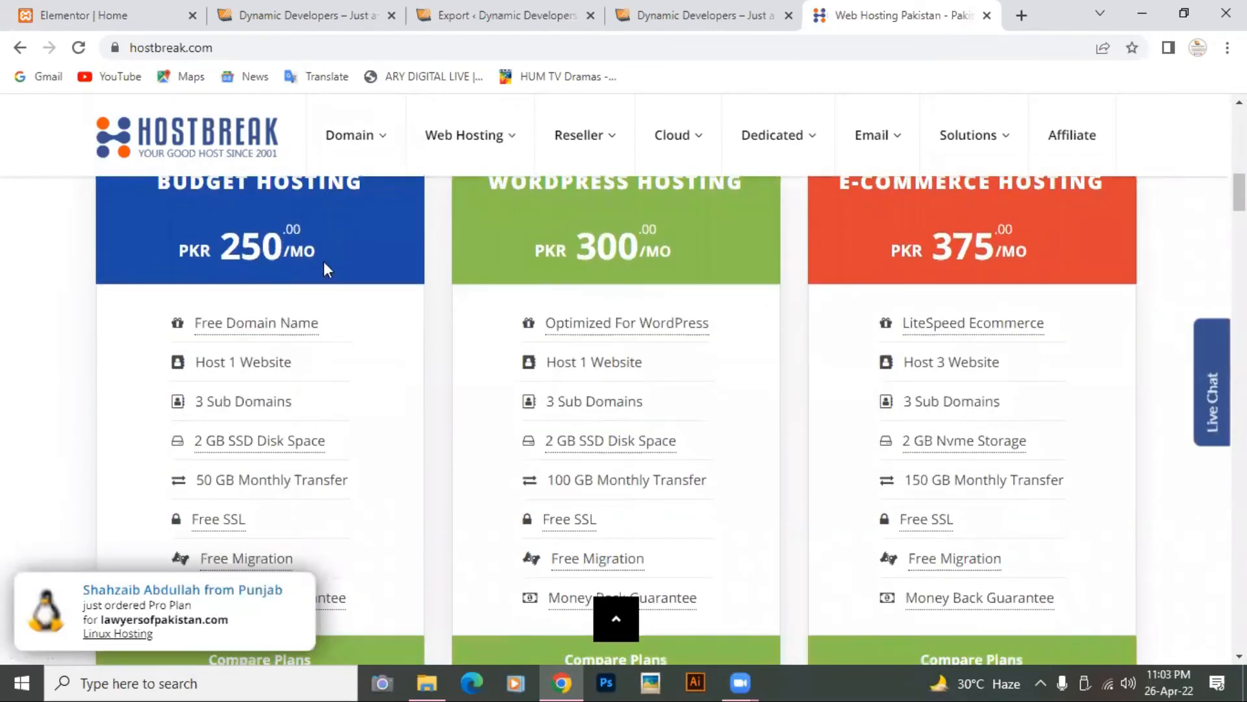
scroll(324, 262, "up", 3)
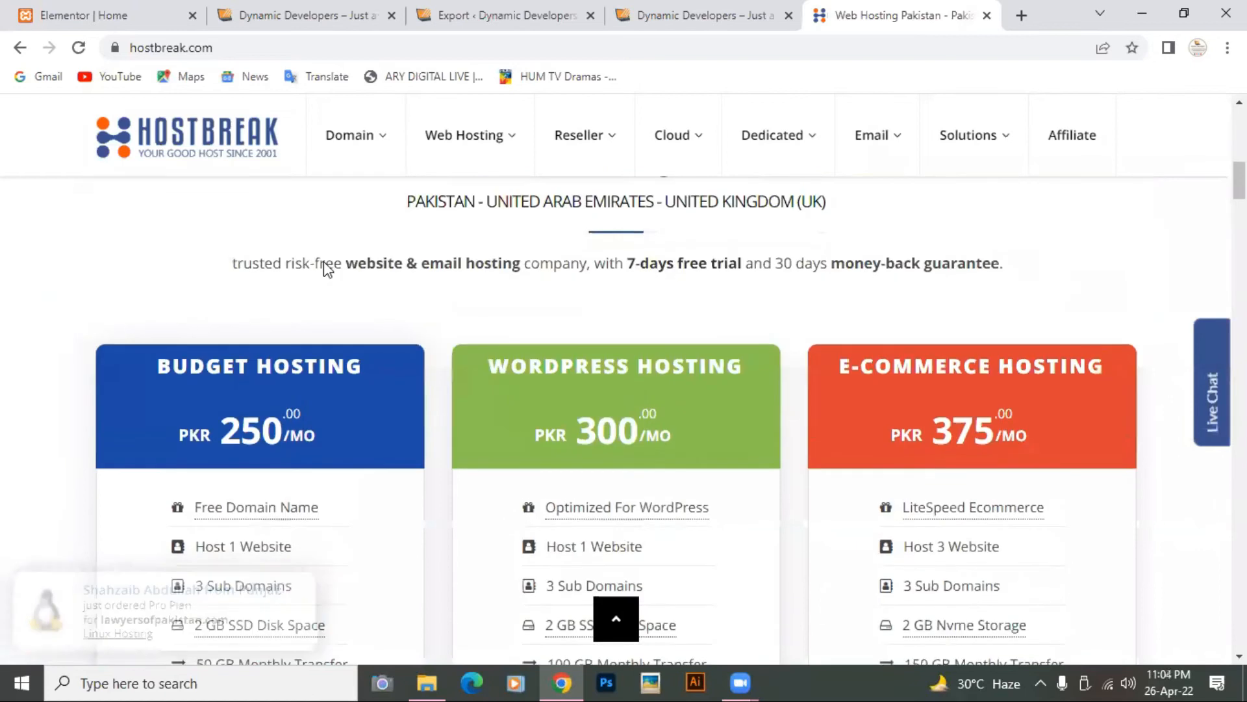
scroll(323, 261, "down", 2)
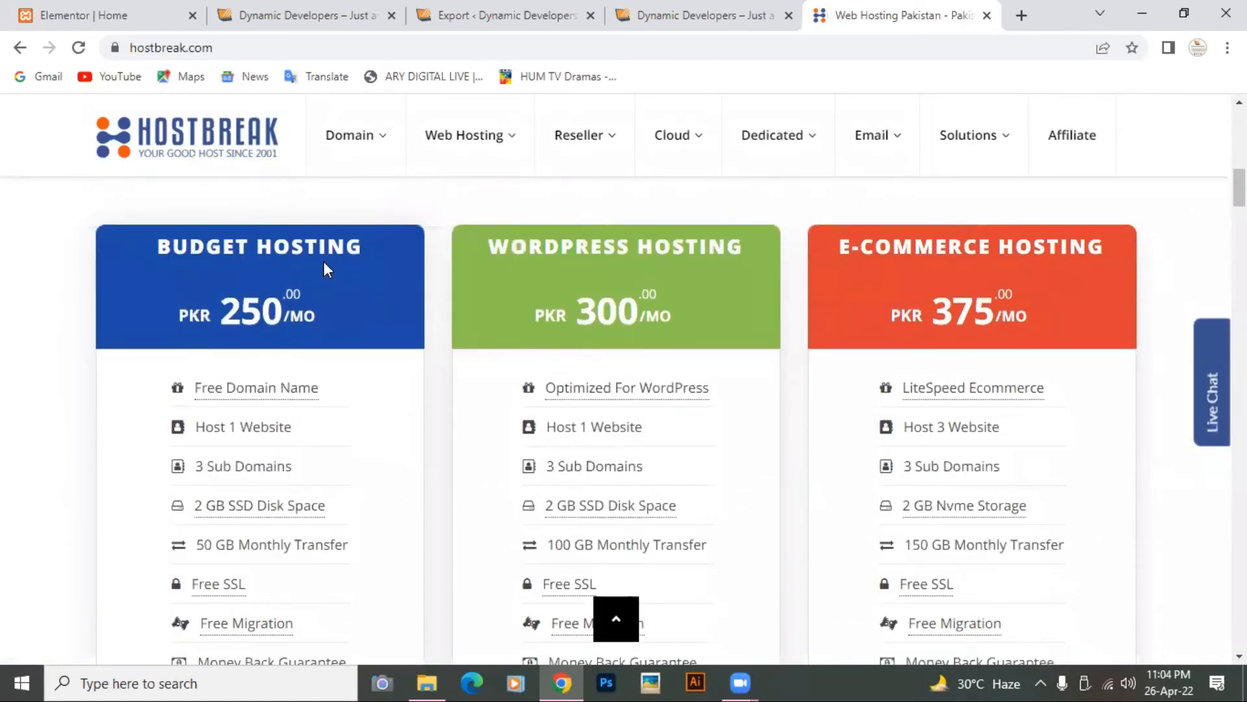
scroll(323, 262, "down", 2)
scroll(328, 268, "down", 1)
scroll(319, 266, "up", 2)
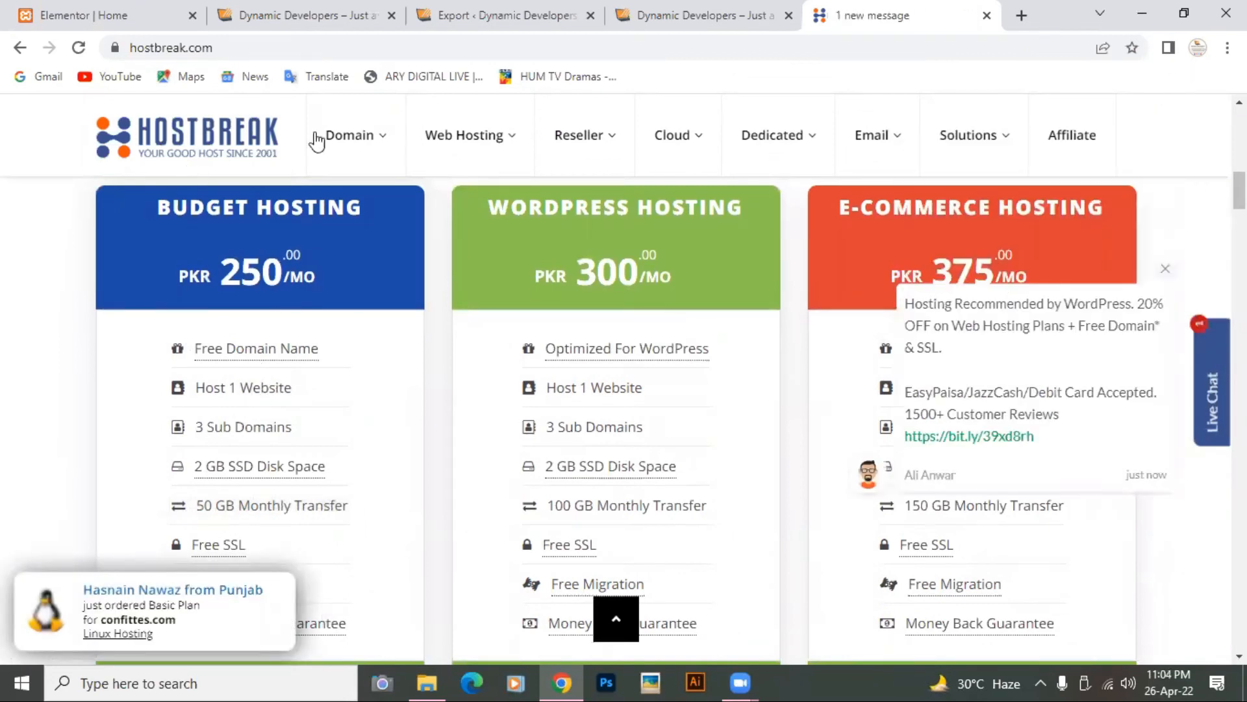
scroll(232, 245, "down", 4)
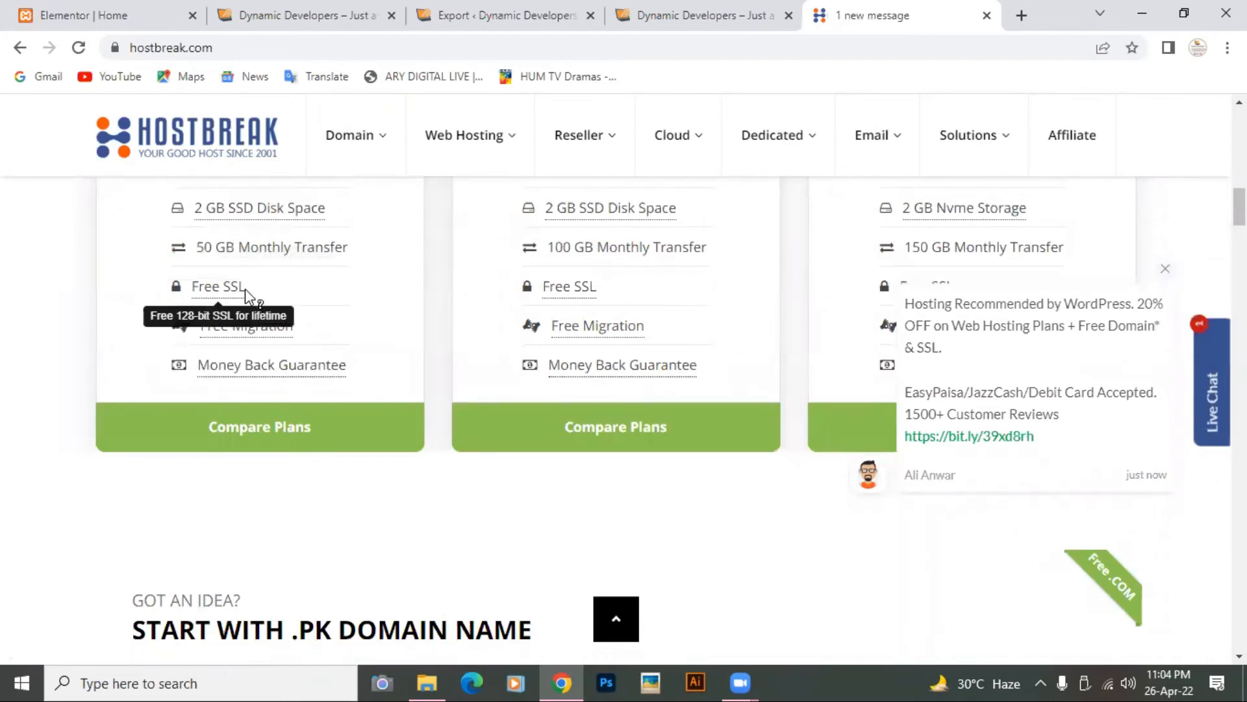
scroll(245, 290, "up", 3)
scroll(250, 296, "down", 2)
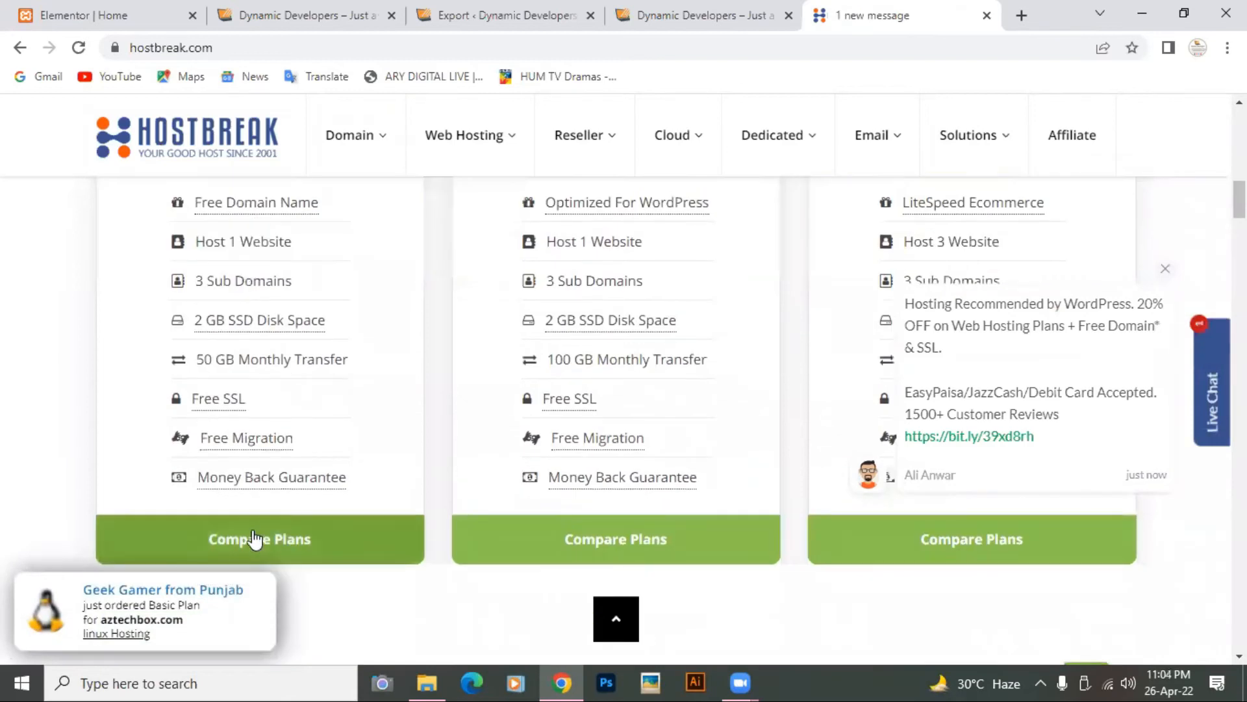
scroll(474, 470, "up", 3)
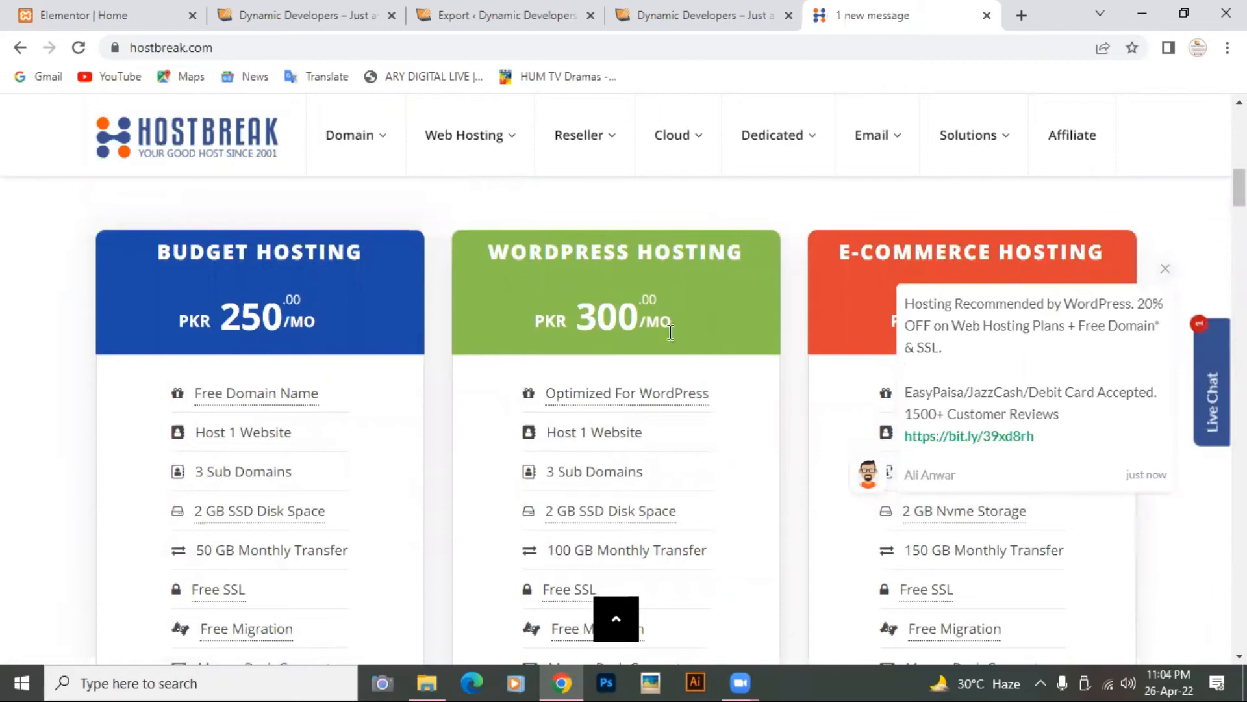
scroll(674, 373, "down", 2)
scroll(676, 380, "up", 3)
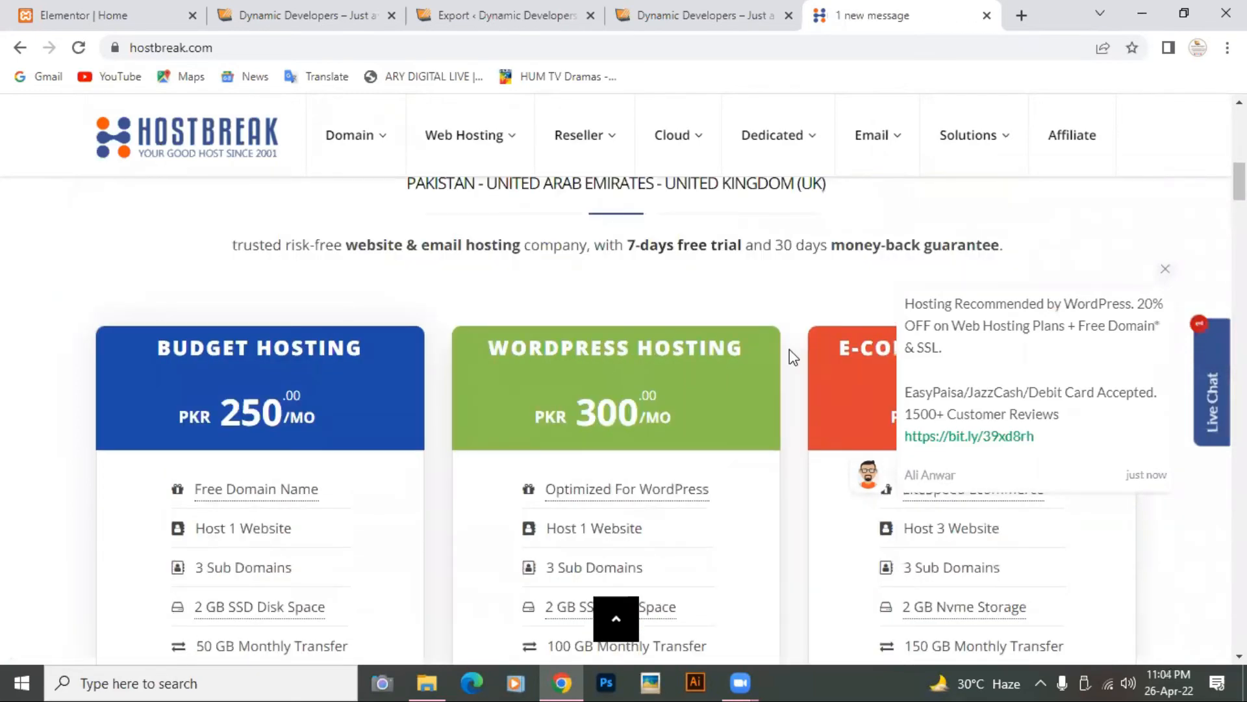
Step: Dismiss the chat message popup covering the pricing cards
left_click(1165, 269)
scroll(990, 387, "down", 7)
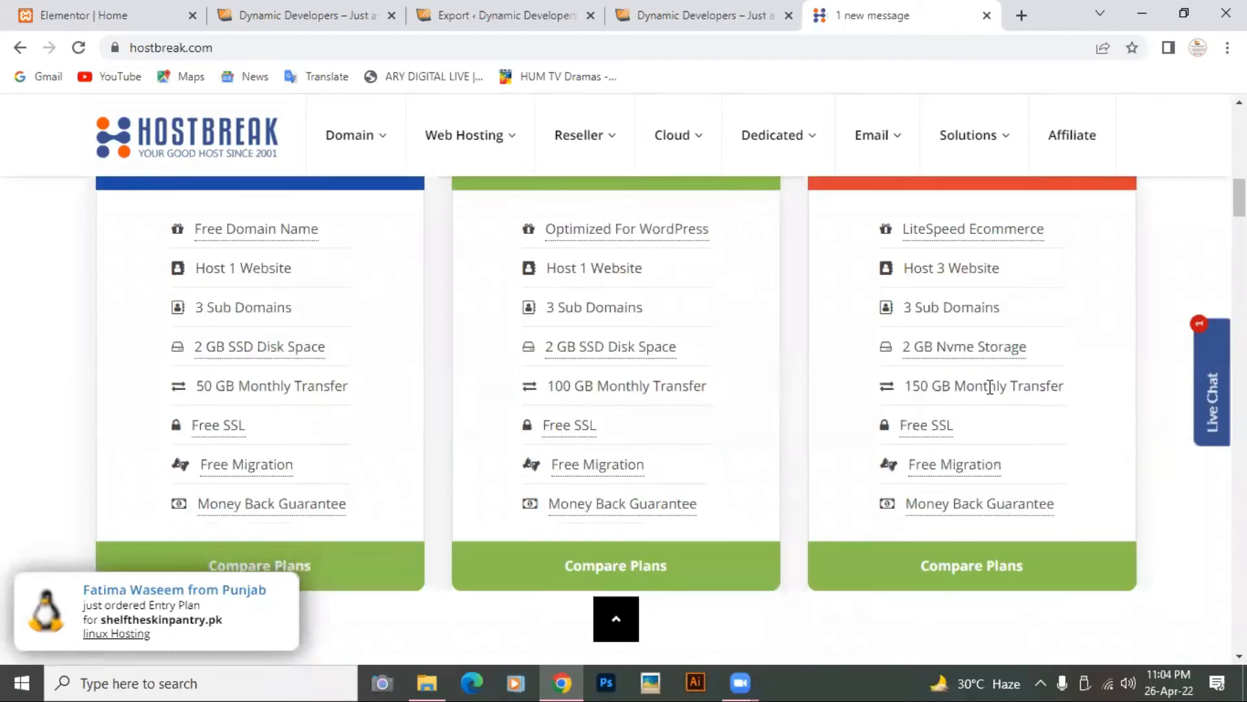
scroll(772, 400, "up", 7)
scroll(628, 419, "down", 7)
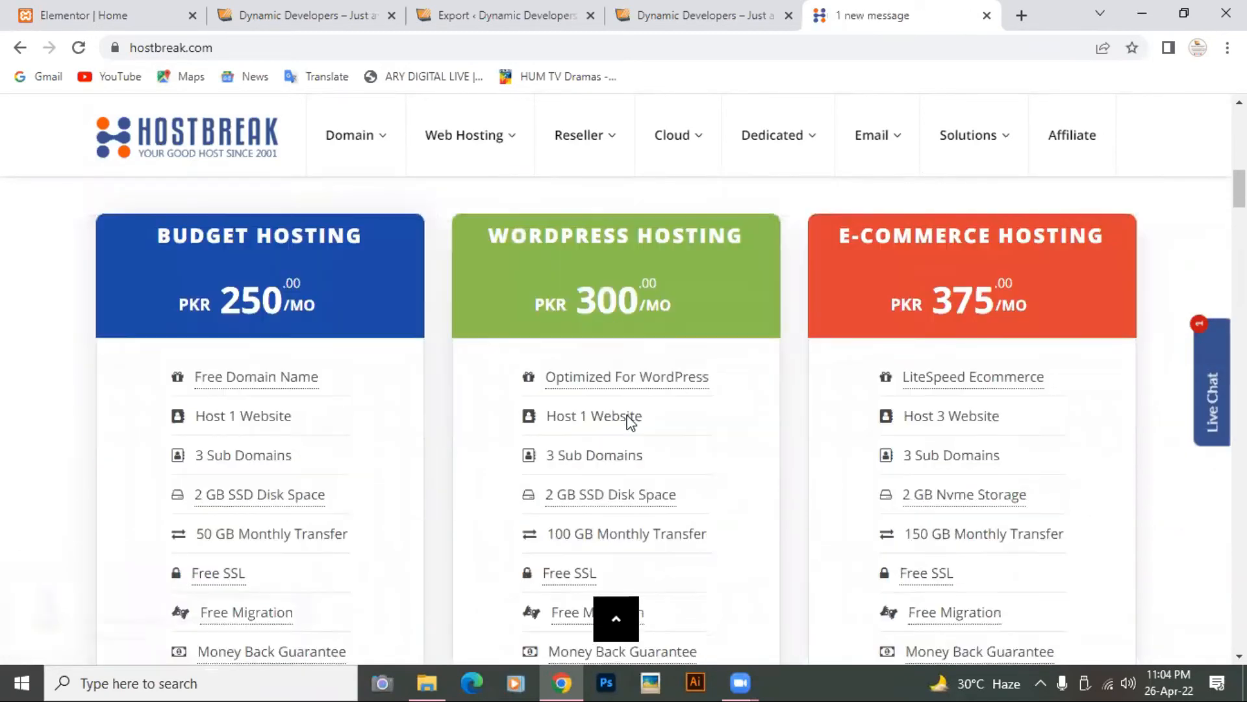
Step: Open the WordPress Hosting plans and compare Personal, Studio, Agency and Commerce
left_click(606, 398)
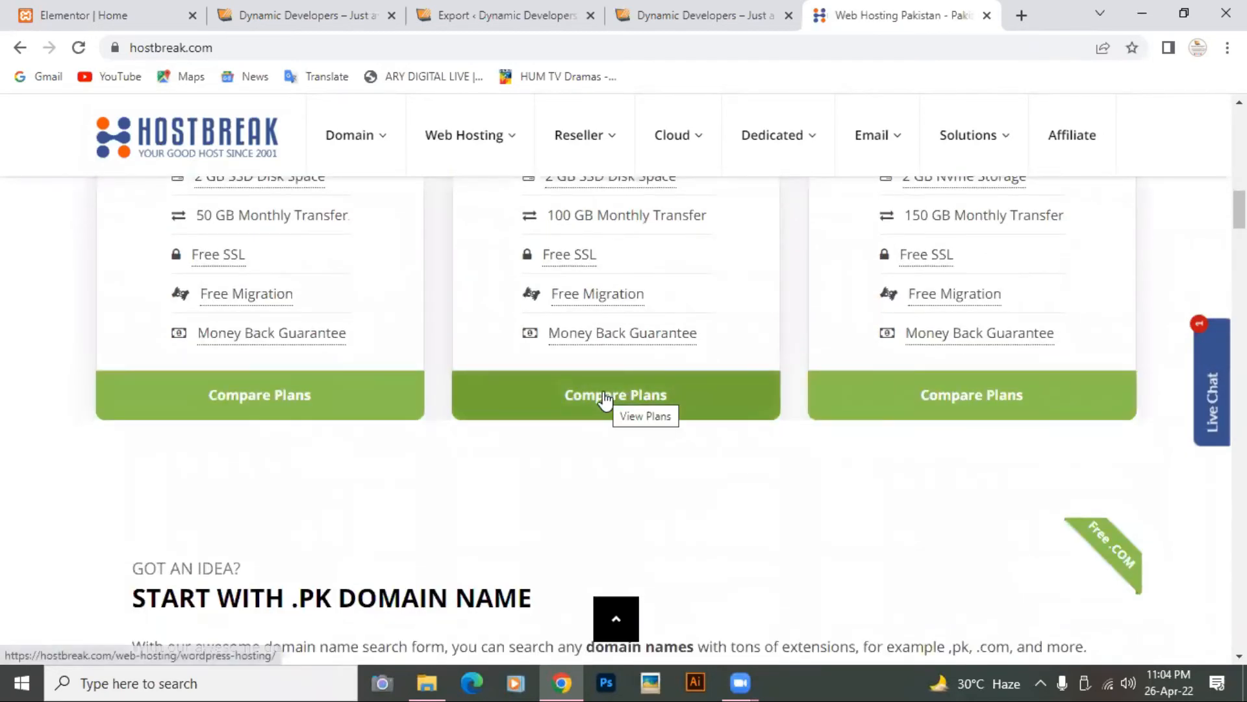
scroll(606, 397, "down", 6)
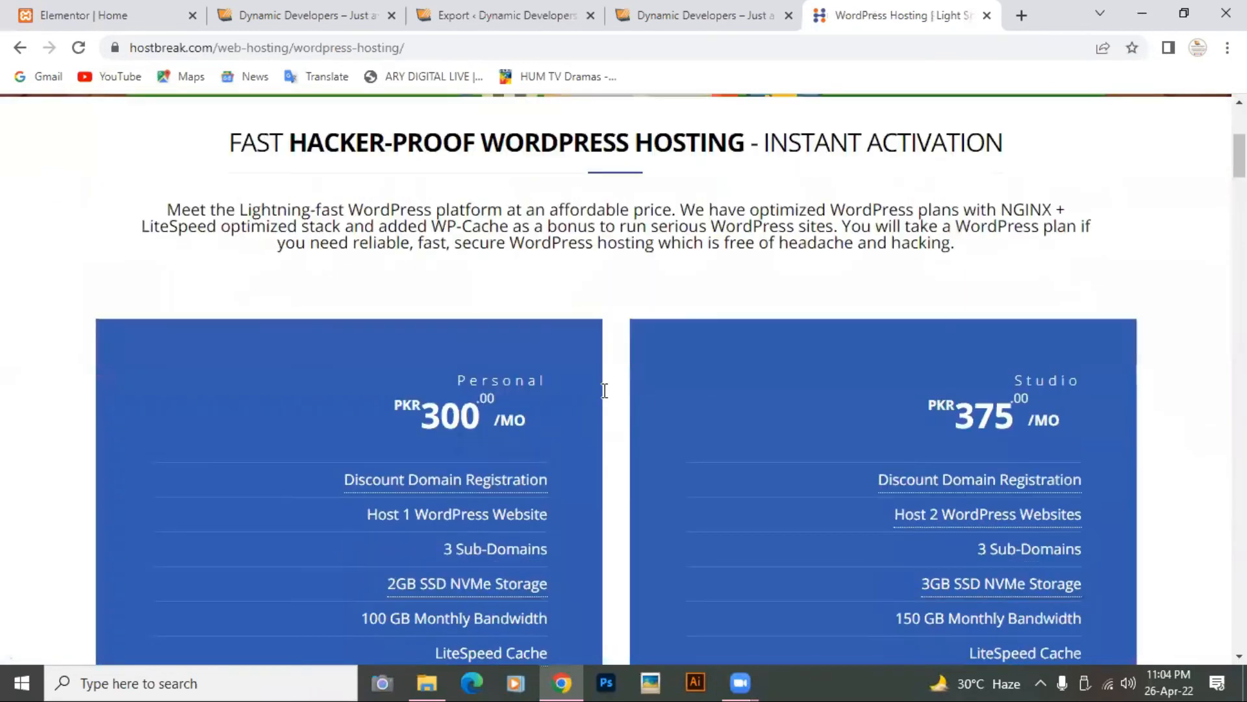
scroll(606, 398, "up", 4)
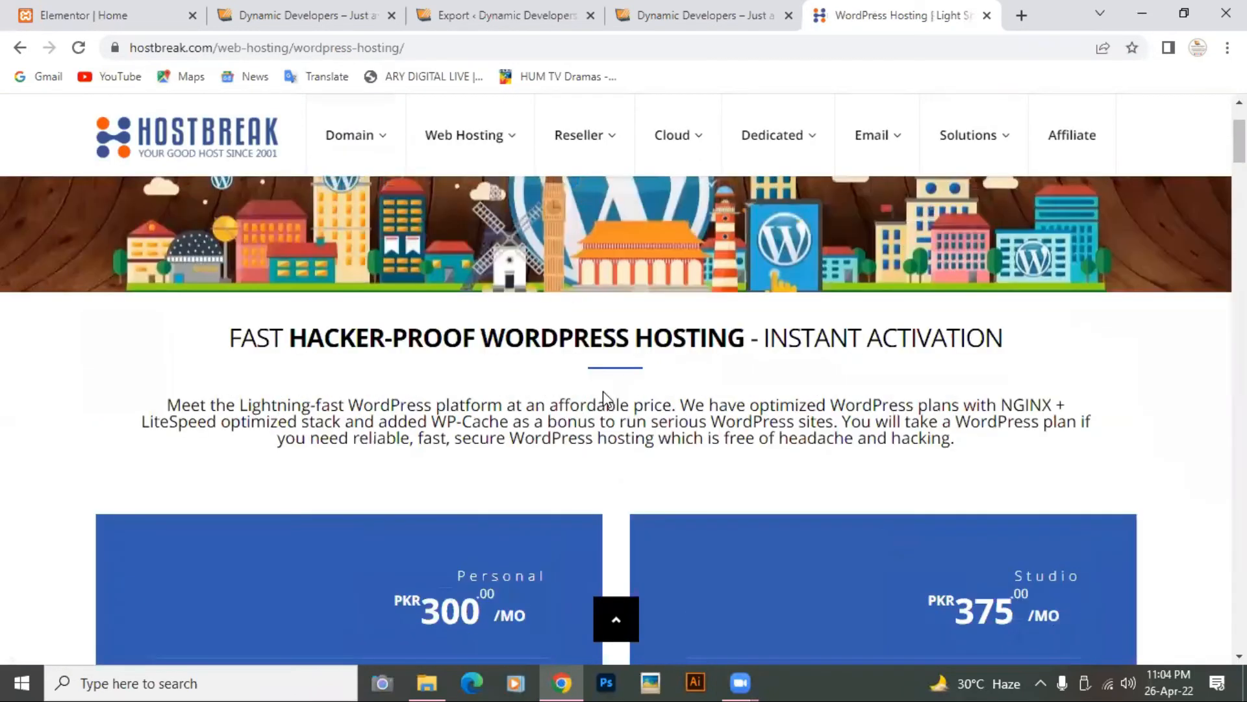
scroll(606, 398, "down", 9)
scroll(606, 397, "down", 8)
scroll(607, 397, "up", 15)
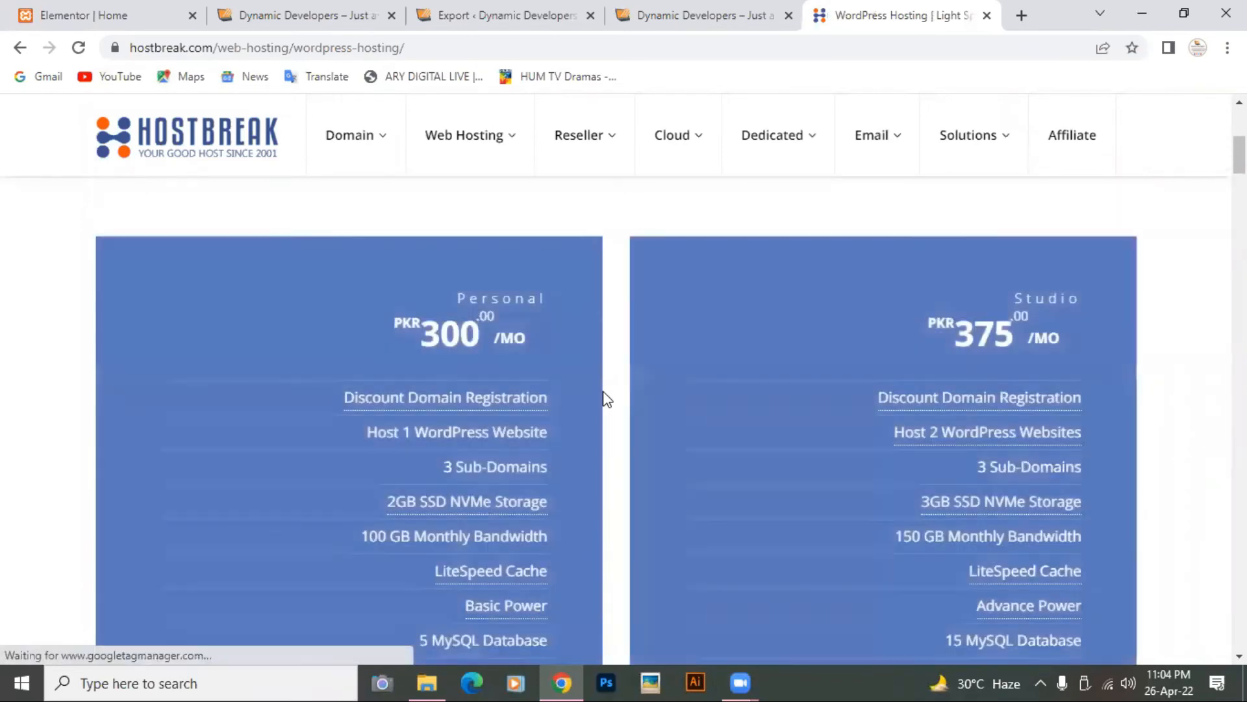
scroll(604, 398, "down", 1)
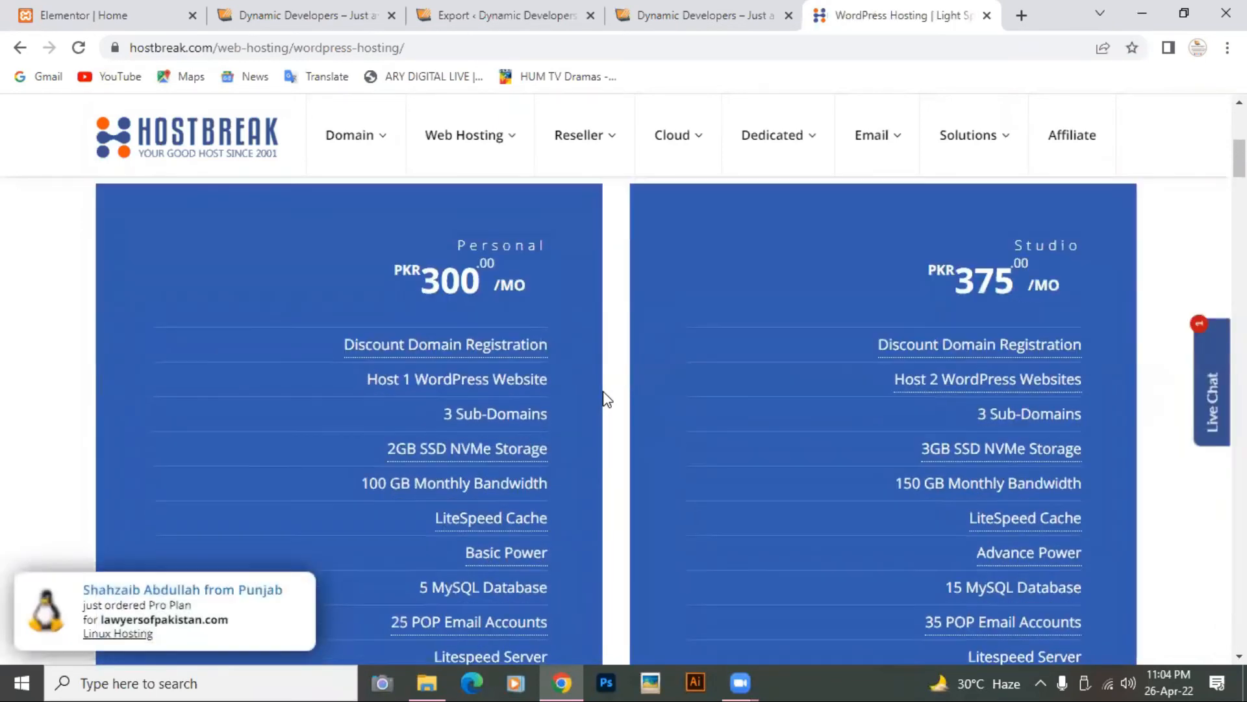
scroll(603, 392, "down", 1)
scroll(559, 364, "up", 1)
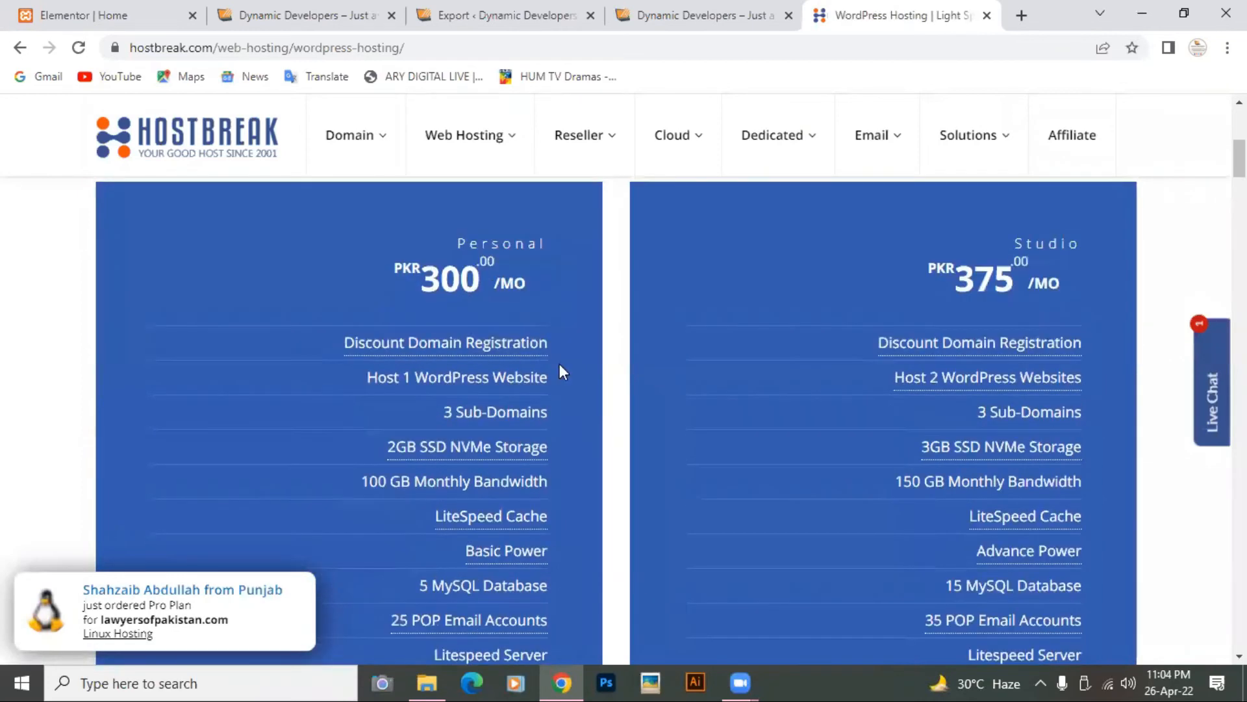
scroll(750, 327, "down", 8)
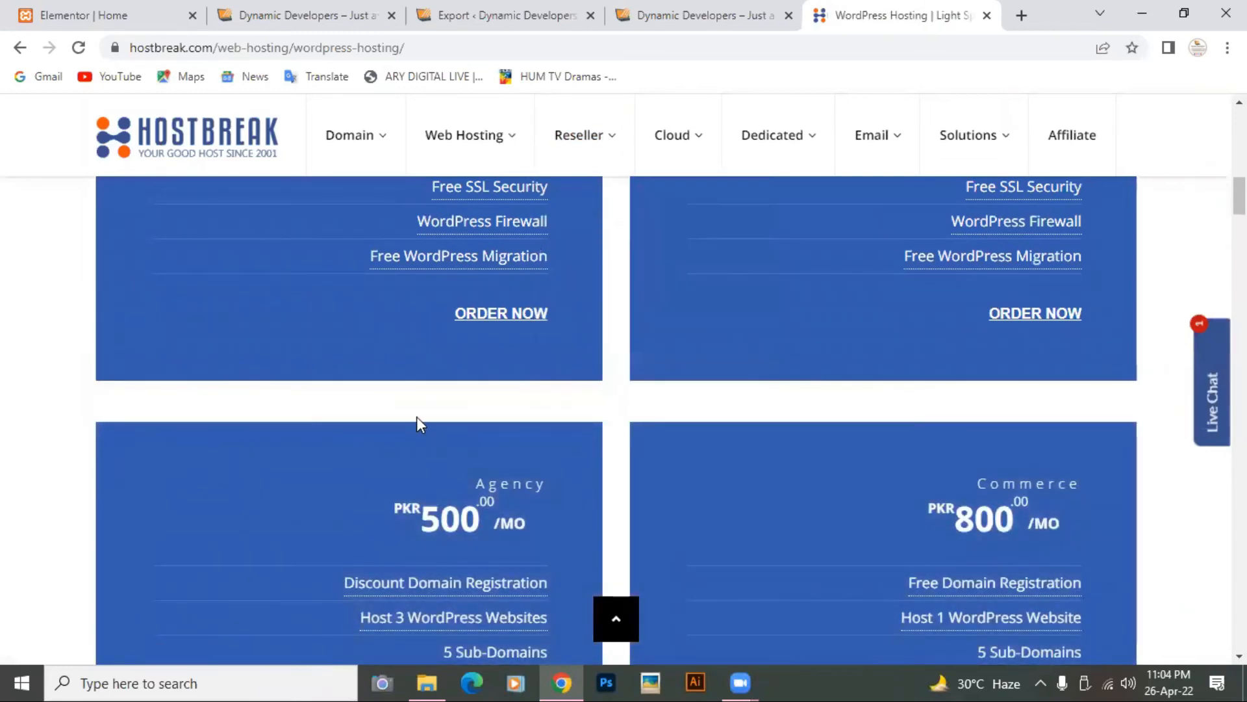
Step: Start an order for the PKR 300/mo Personal WordPress plan
scroll(416, 417, "up", 5)
scroll(417, 421, "up", 4)
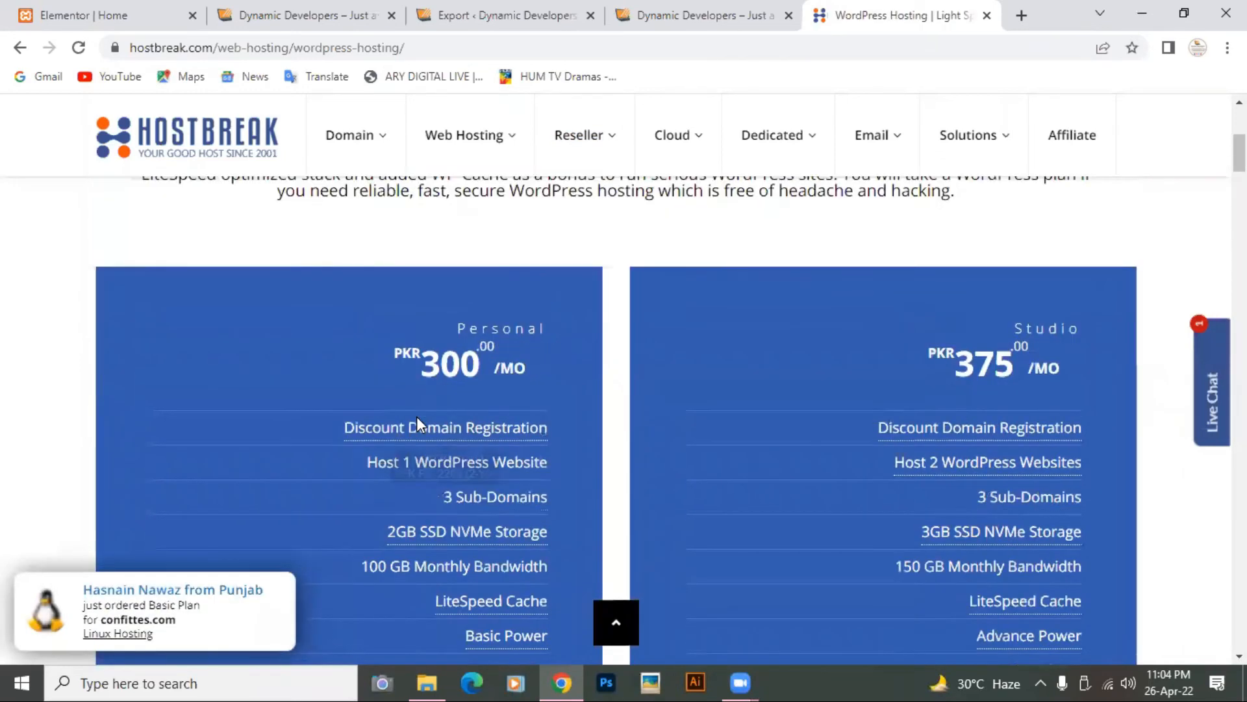
scroll(417, 421, "down", 6)
scroll(416, 416, "down", 3)
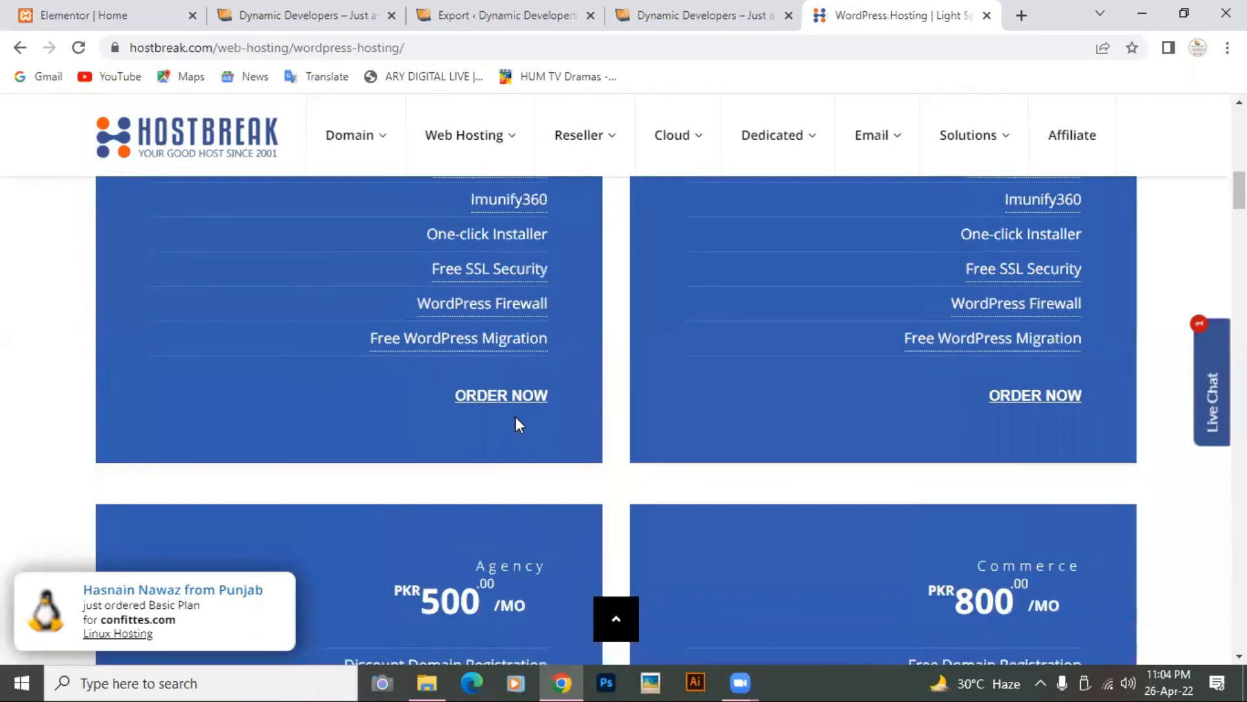
left_click(499, 397)
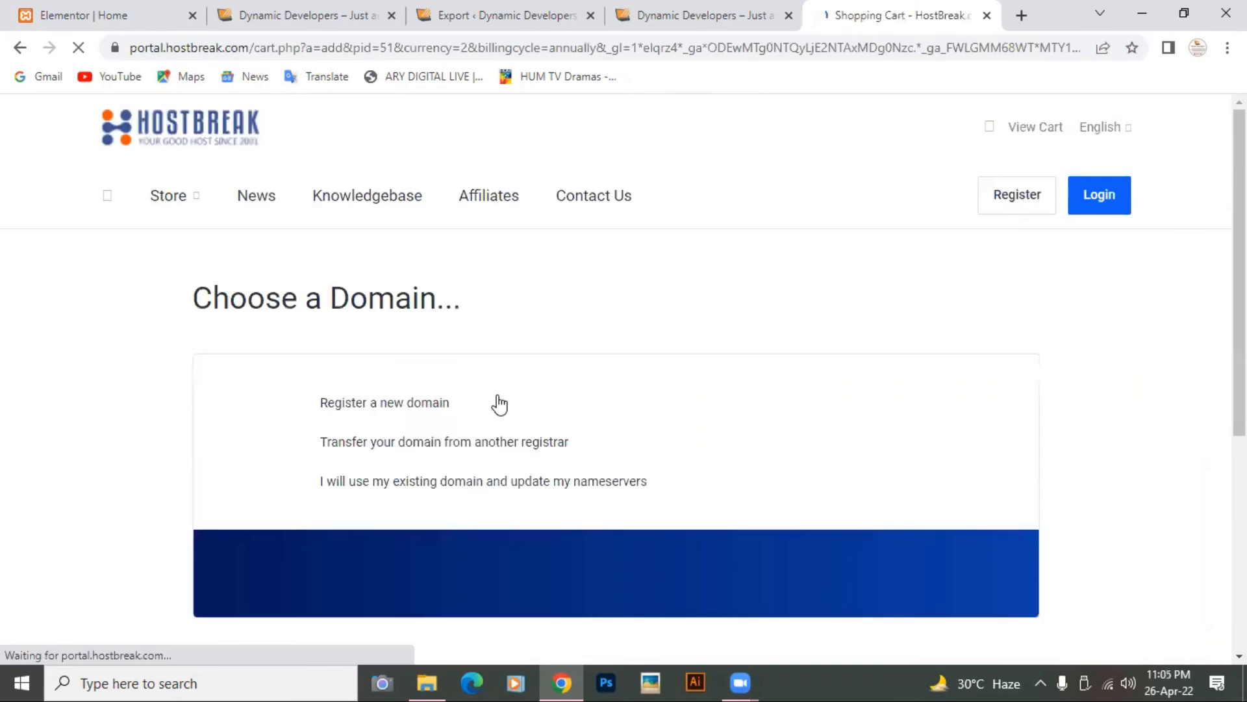
Step: Enter sociodynamic in the domain search box
scroll(501, 387, "down", 3)
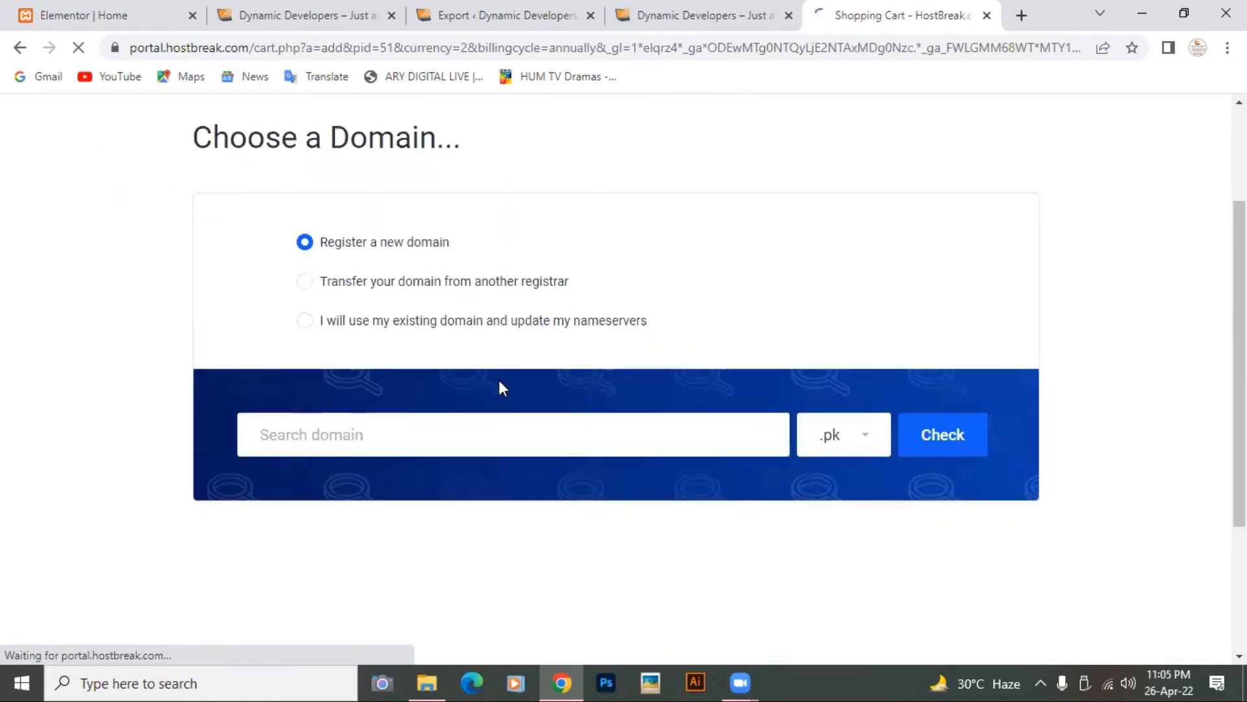
left_click(356, 417)
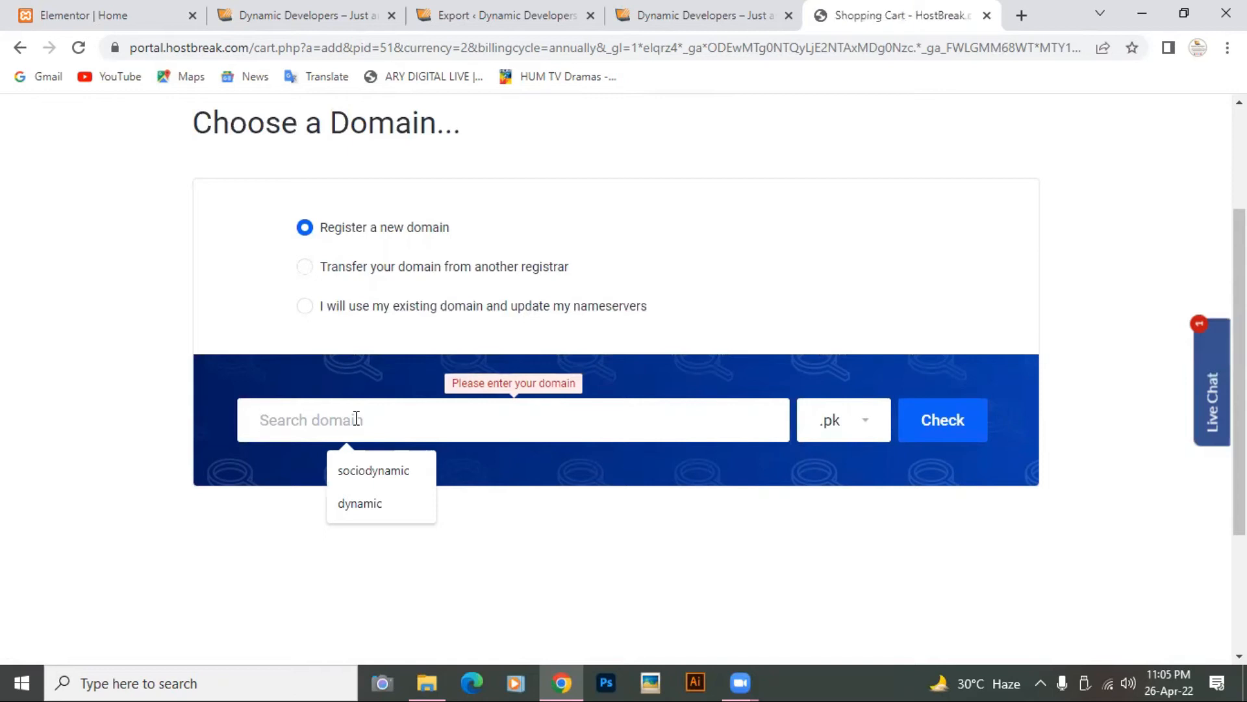
left_click(365, 471)
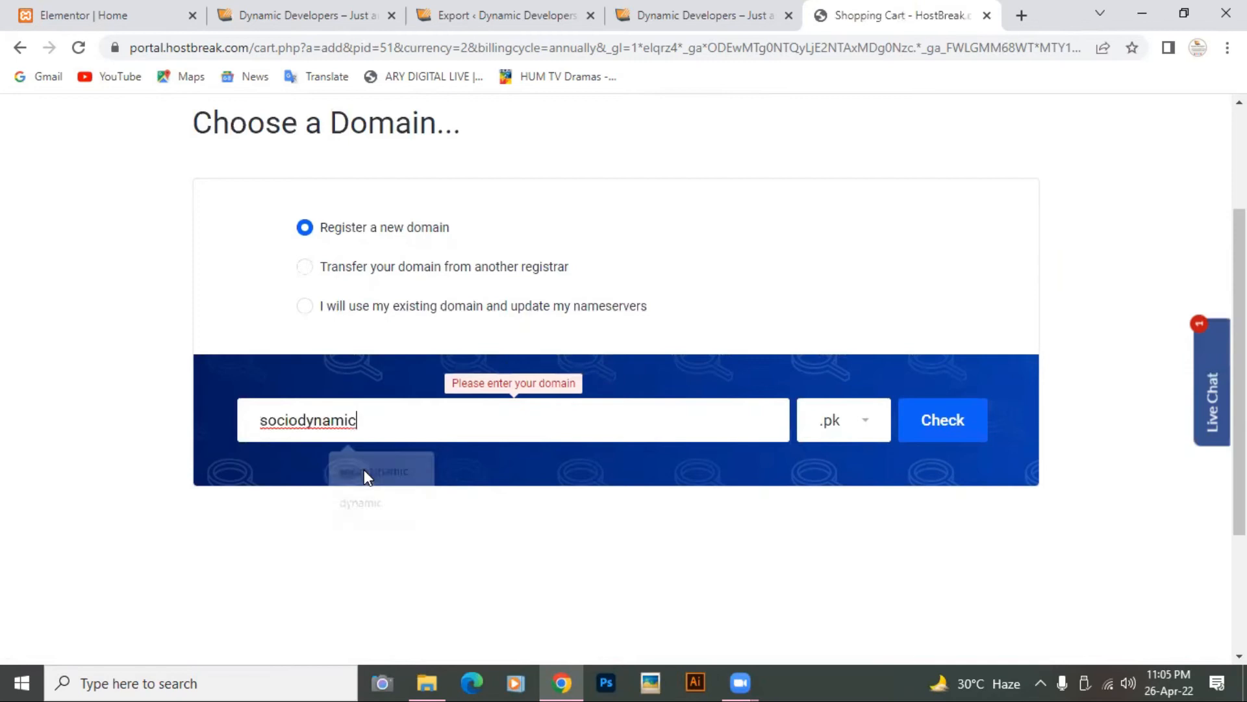
Step: Switch the domain extension from .pk to .net and check sociodynamic.net availability
left_click(863, 429)
scroll(861, 429, "down", 3)
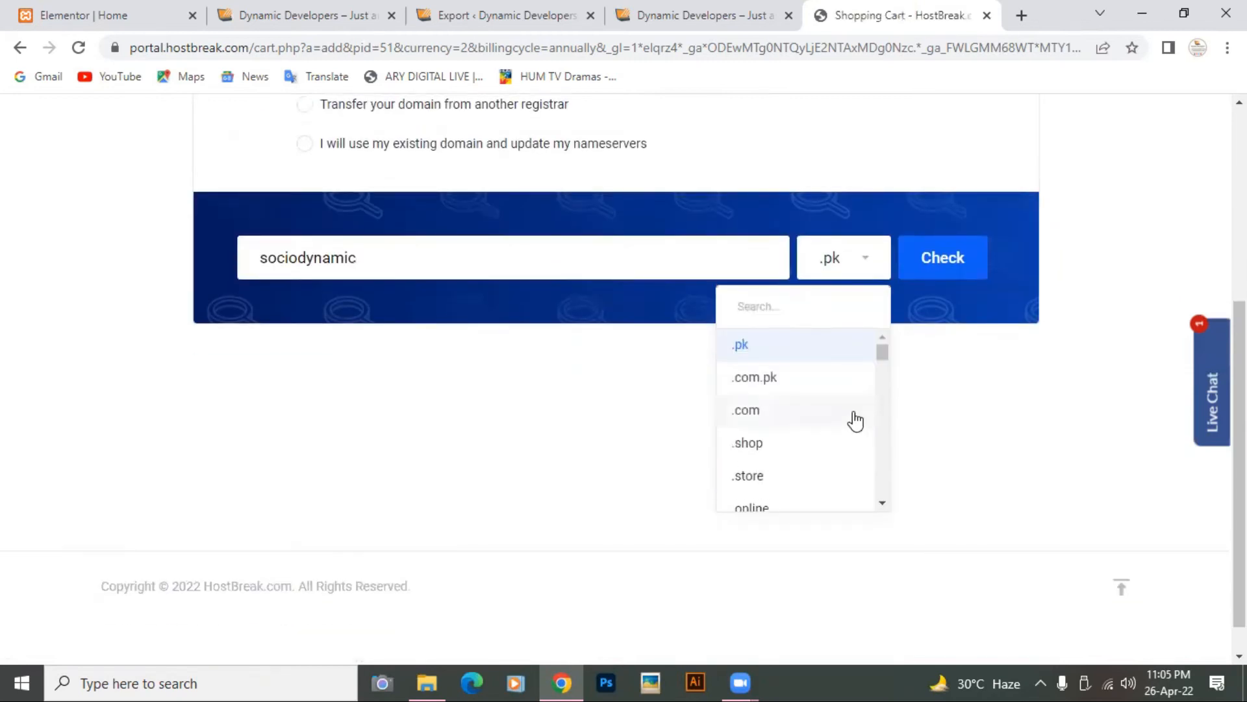
scroll(841, 454, "down", 3)
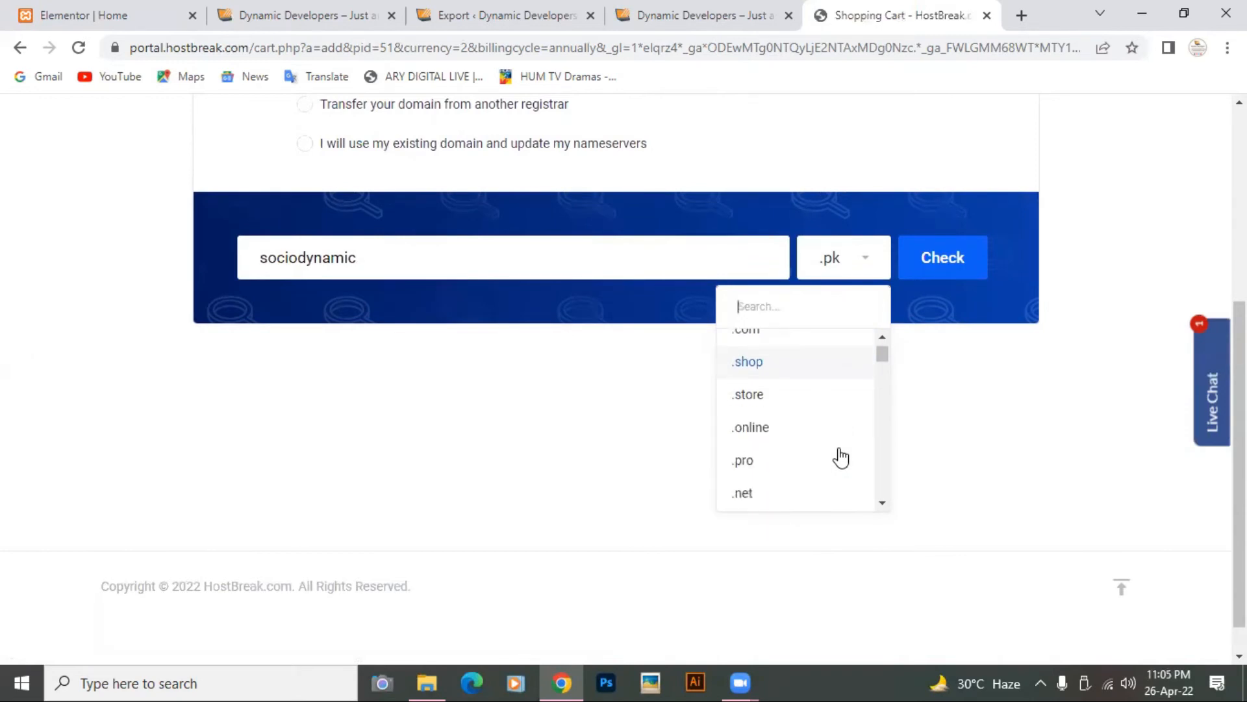
scroll(838, 448, "down", 1)
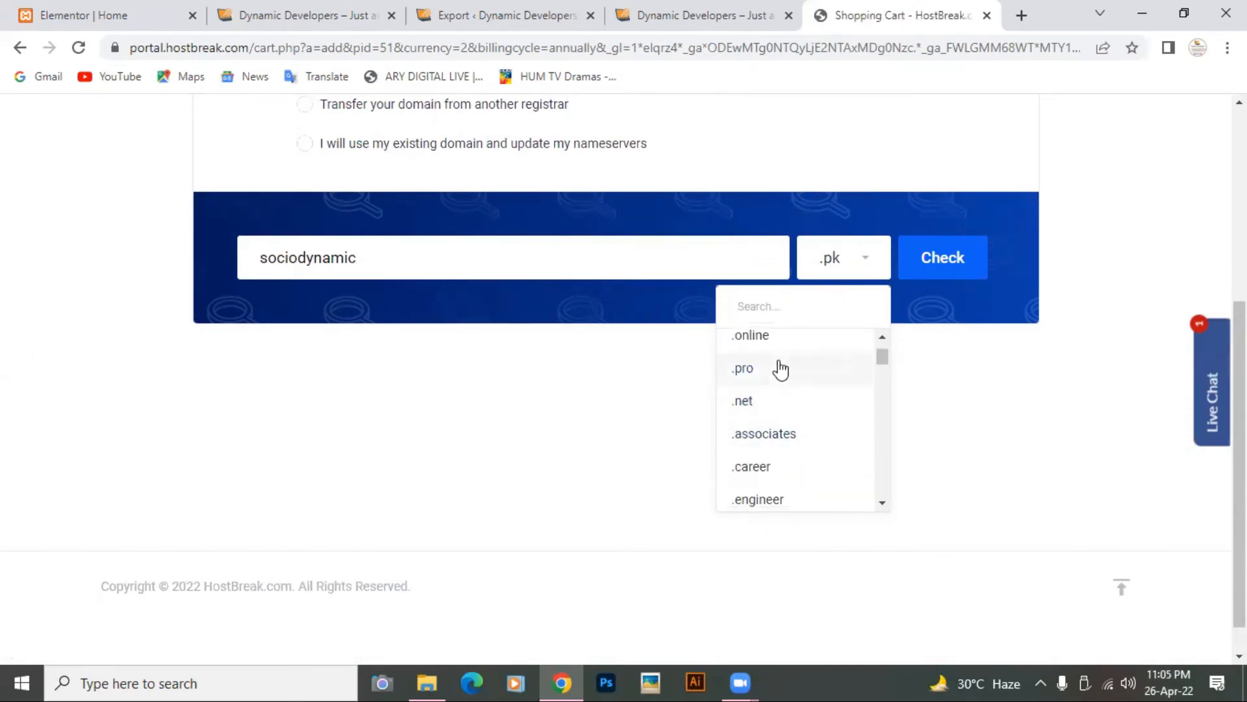
scroll(781, 367, "down", 3)
scroll(782, 369, "down", 2)
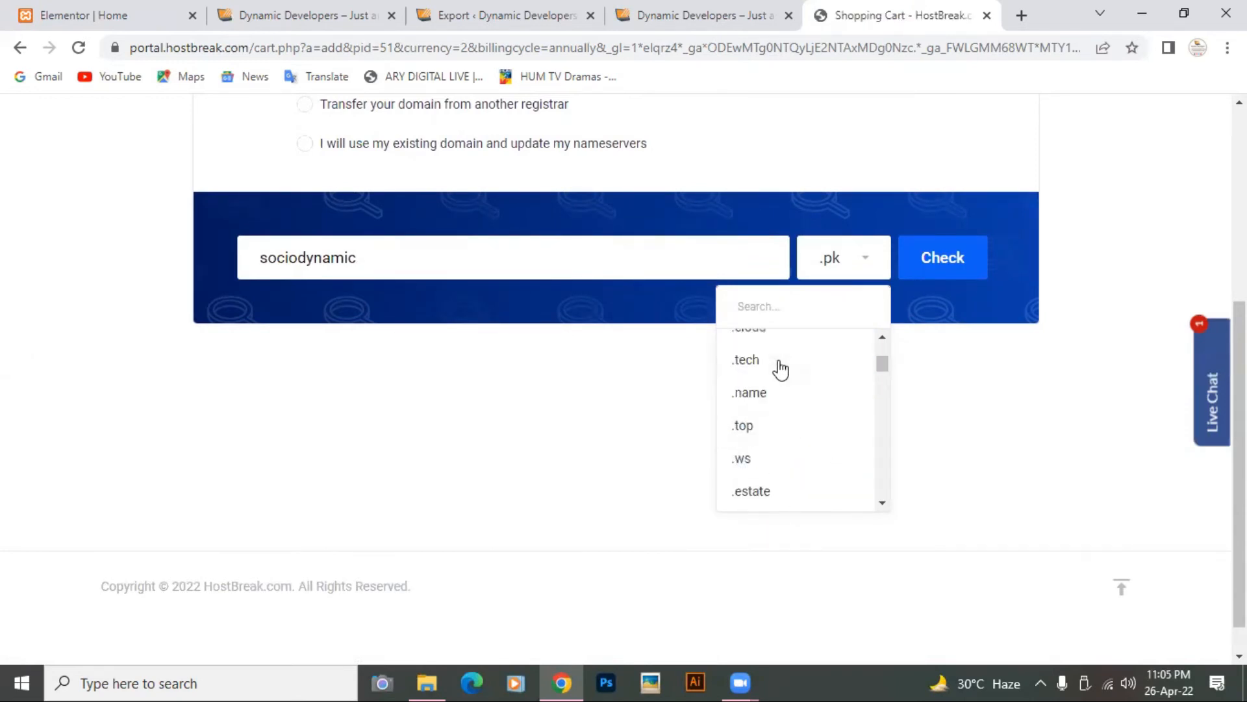
scroll(758, 357, "up", 3)
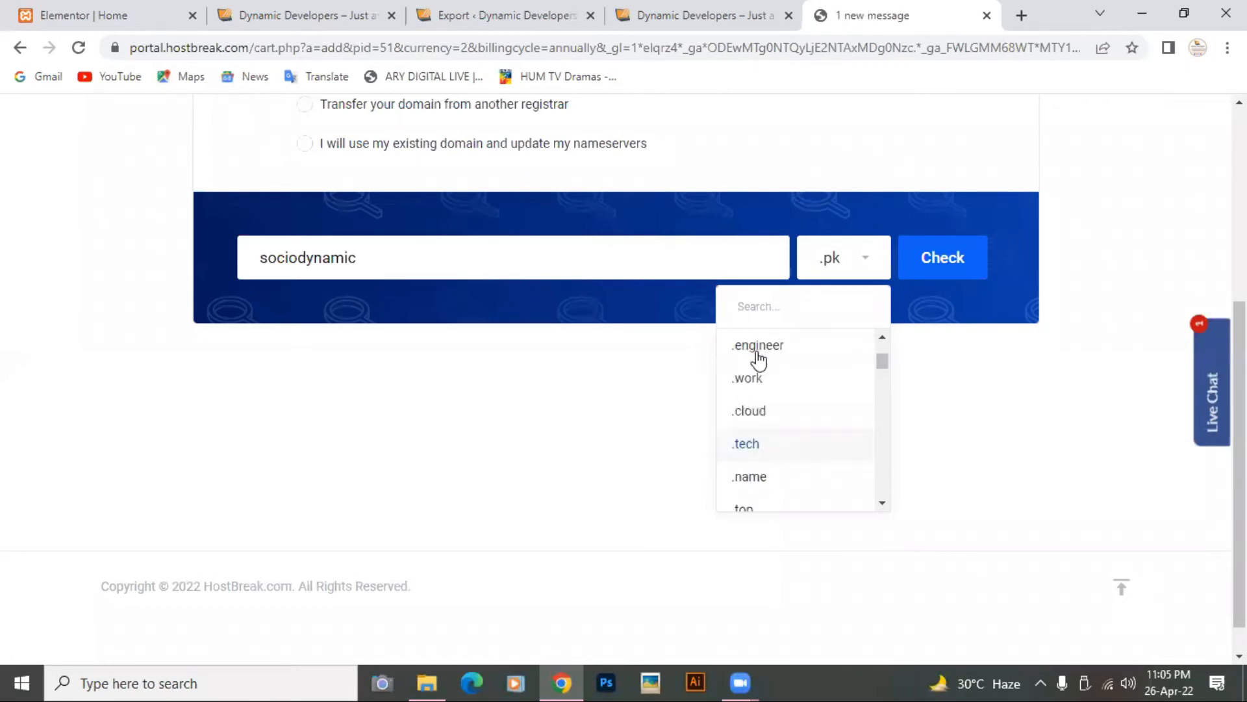
scroll(758, 356, "up", 3)
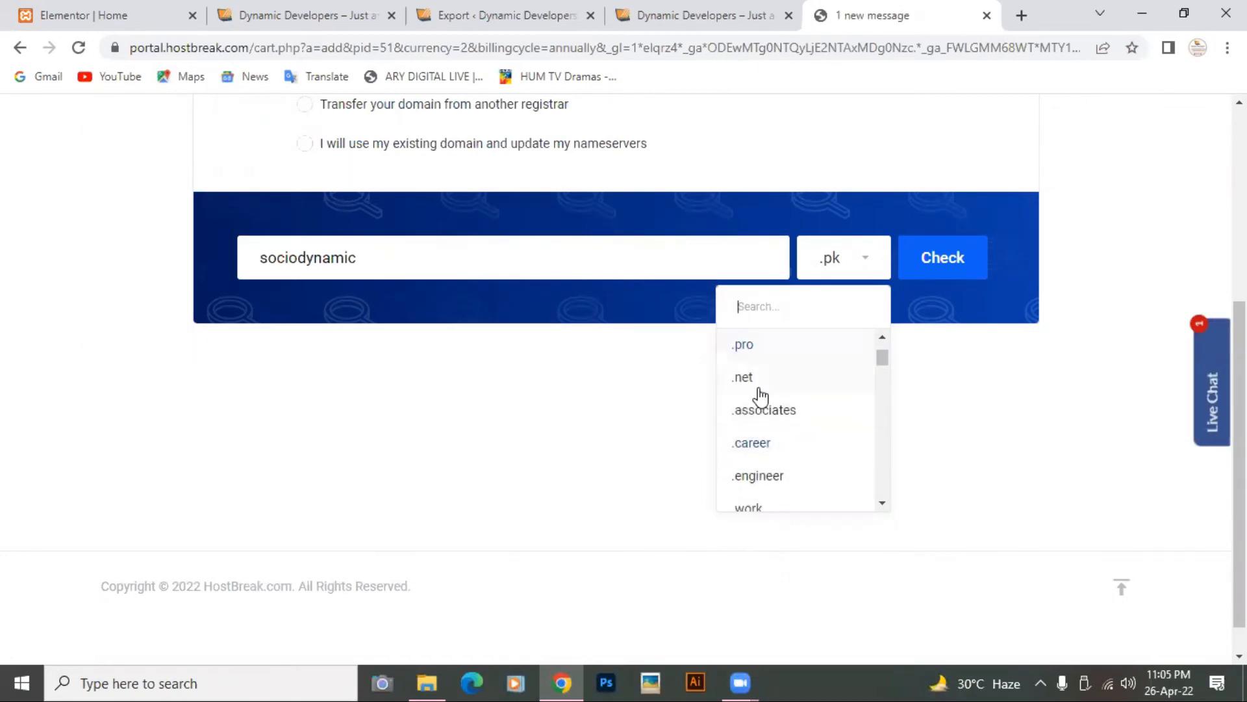
left_click(758, 382)
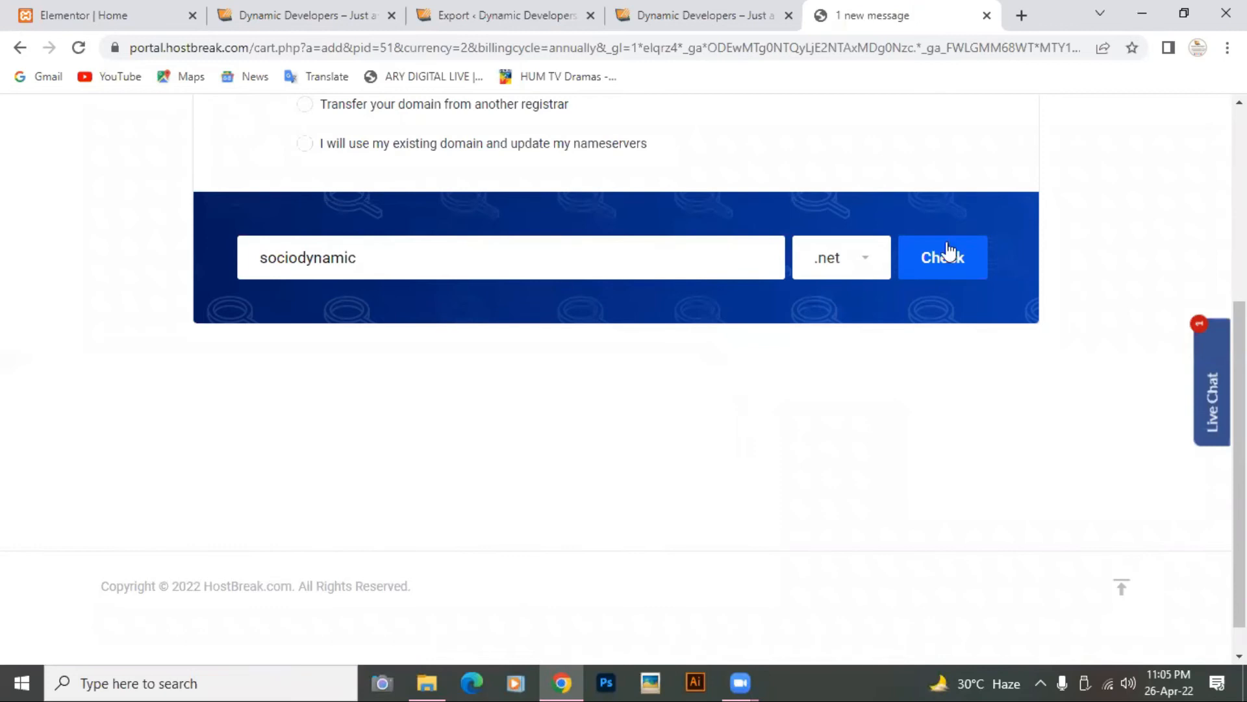
left_click(949, 256)
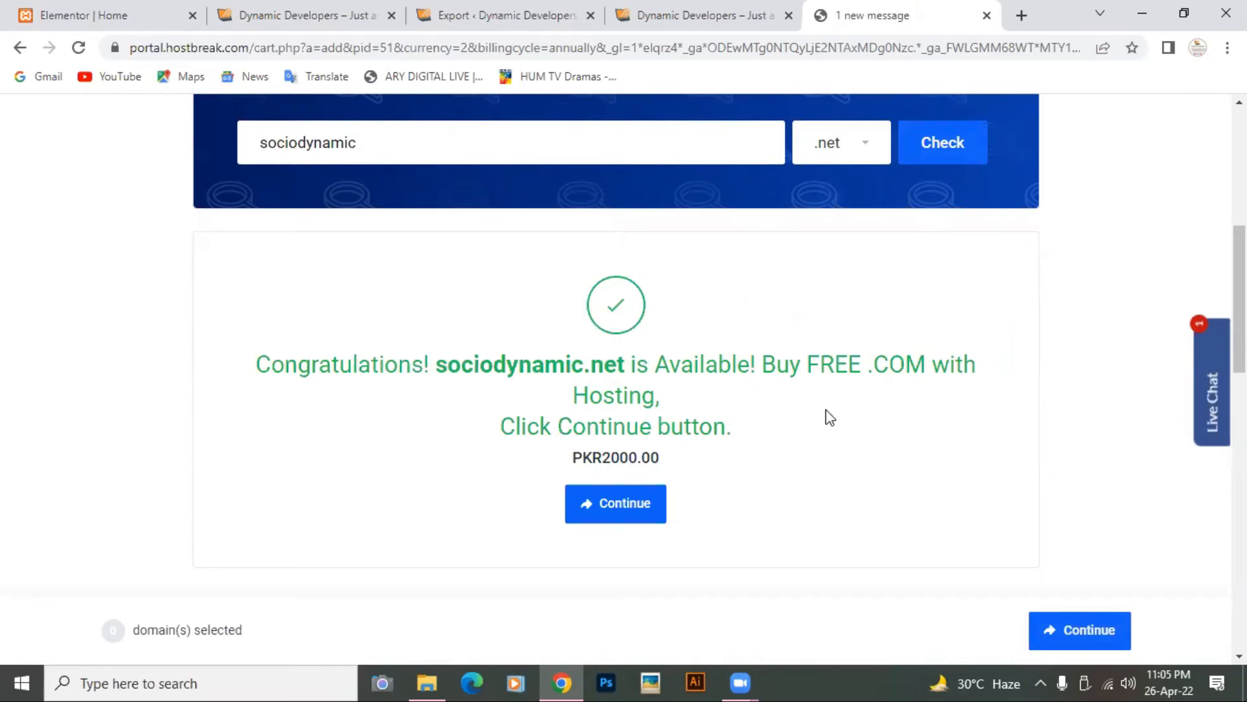
Step: Confirm sociodynamic.net is available at PKR2000.00 and add it to the order
scroll(825, 415, "up", 4)
scroll(751, 376, "down", 5)
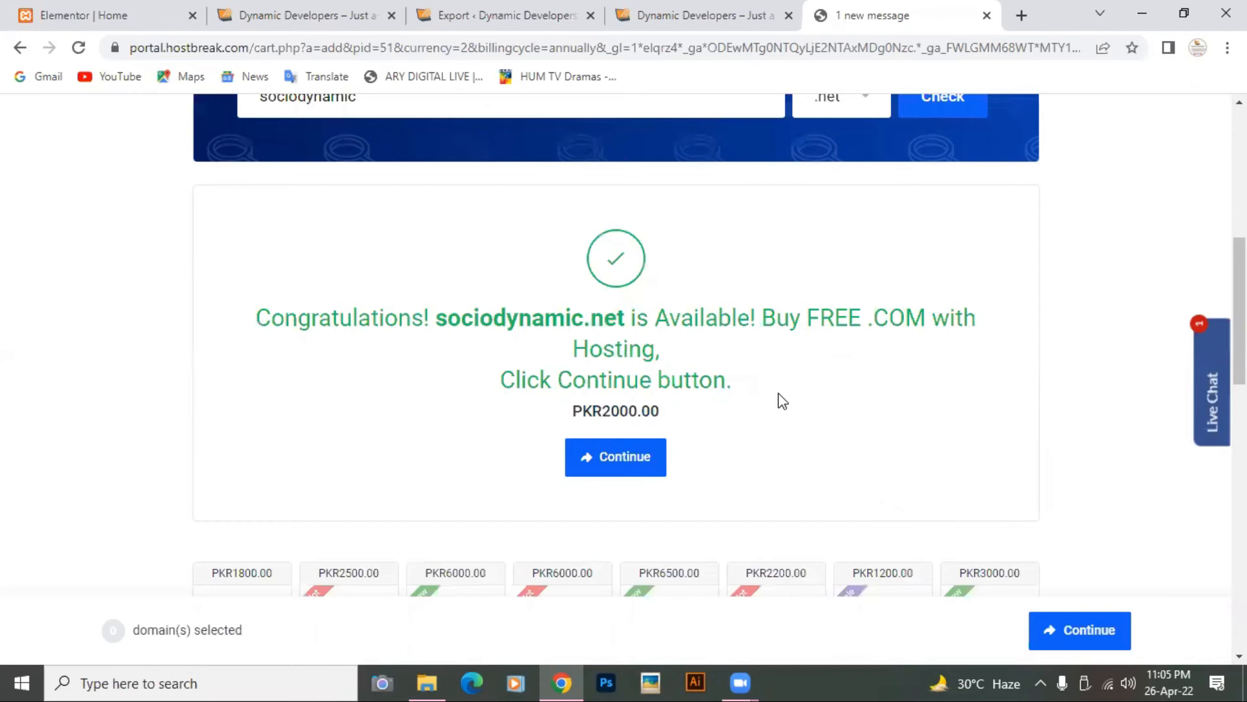
scroll(778, 392, "down", 7)
scroll(778, 392, "up", 4)
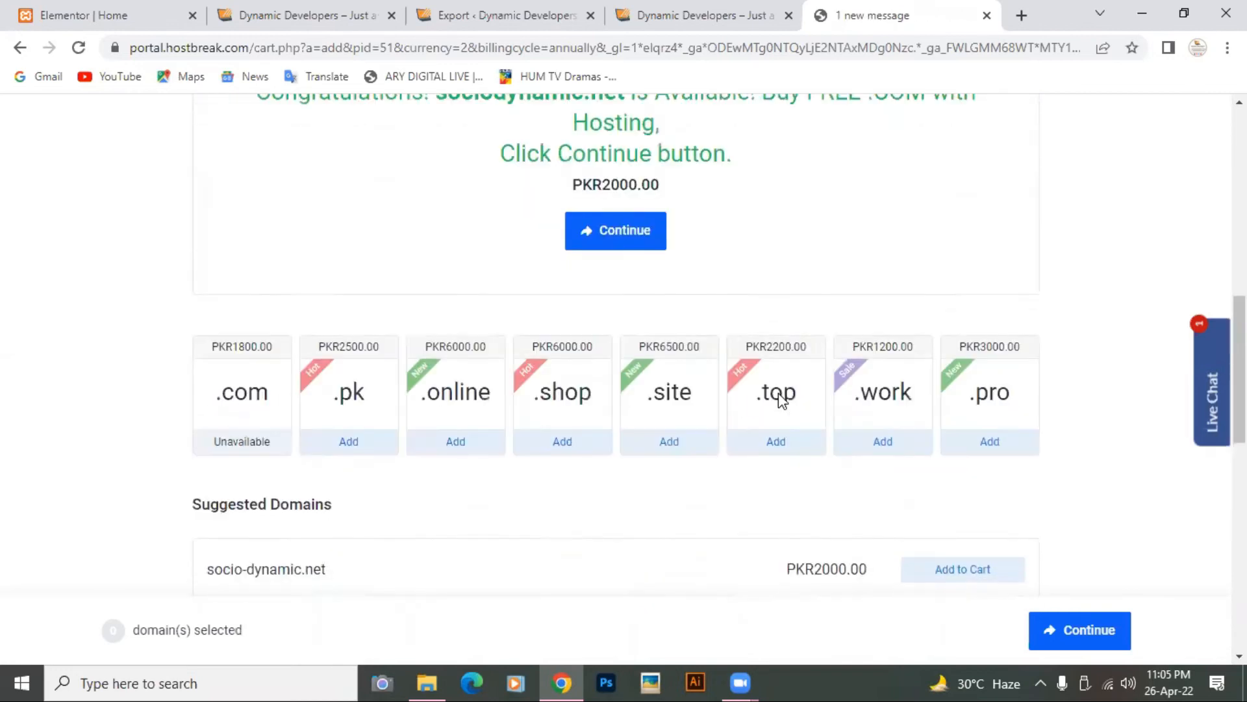
scroll(778, 395, "up", 4)
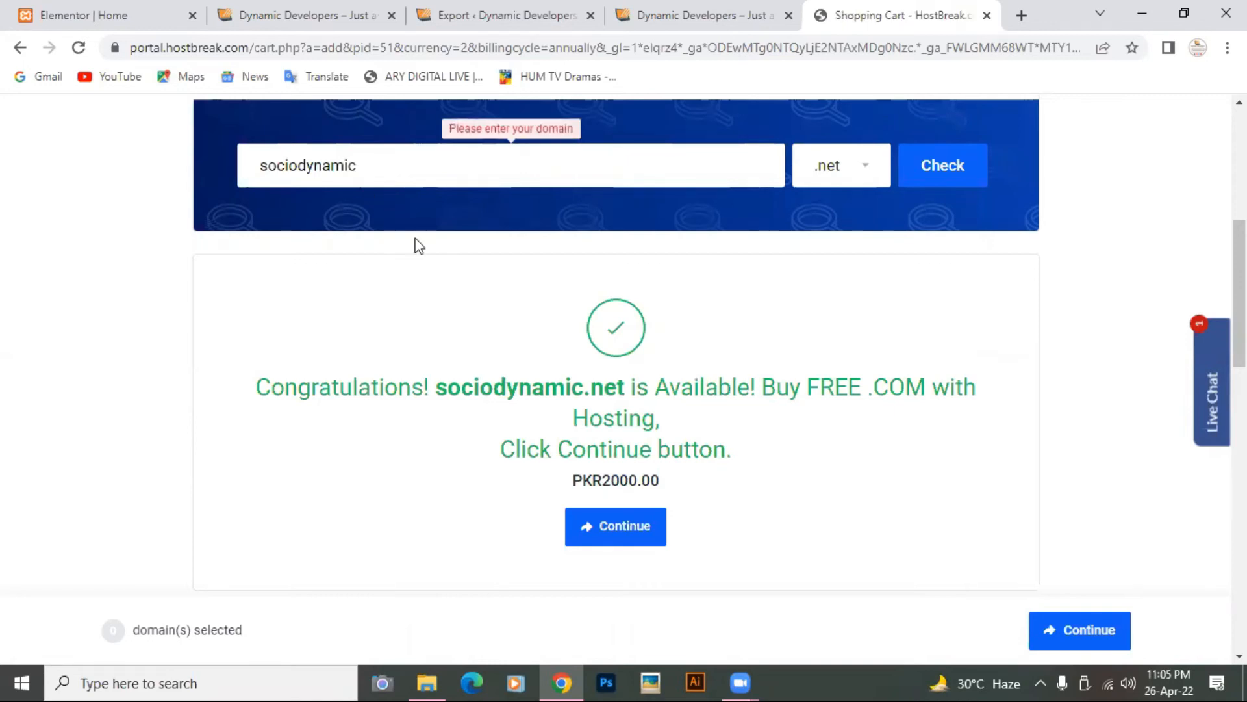
scroll(525, 414, "down", 2)
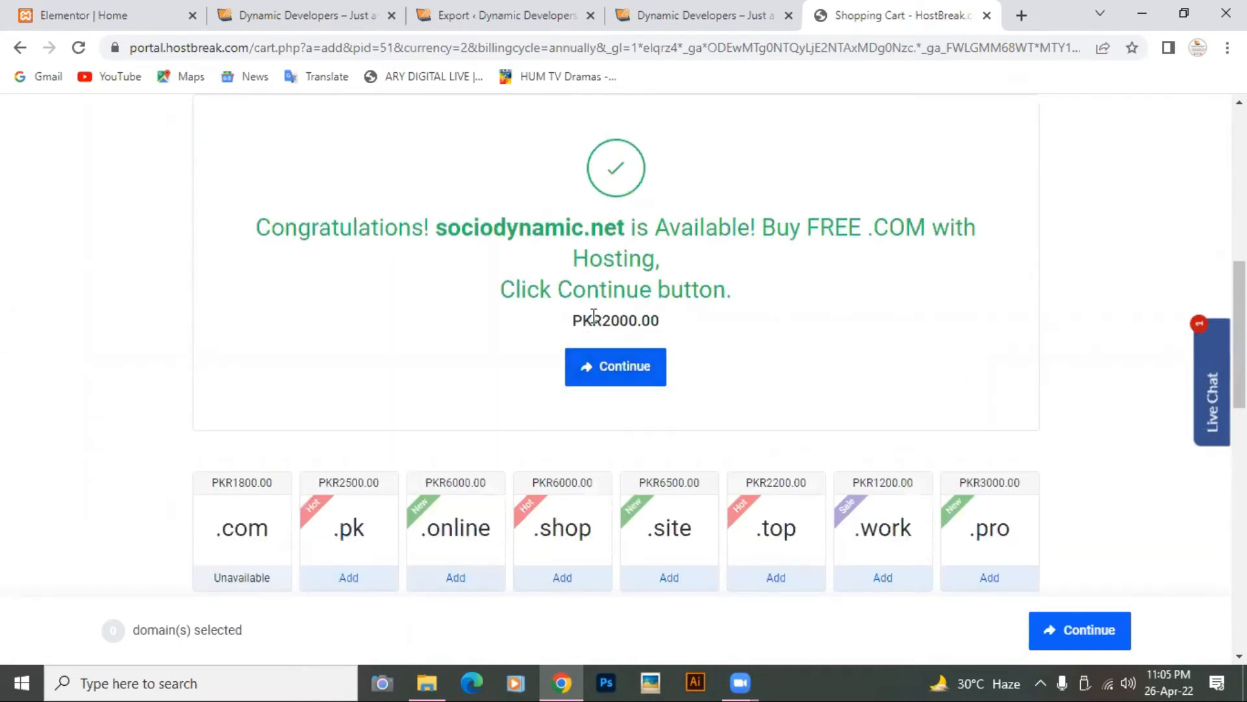
left_click(620, 369)
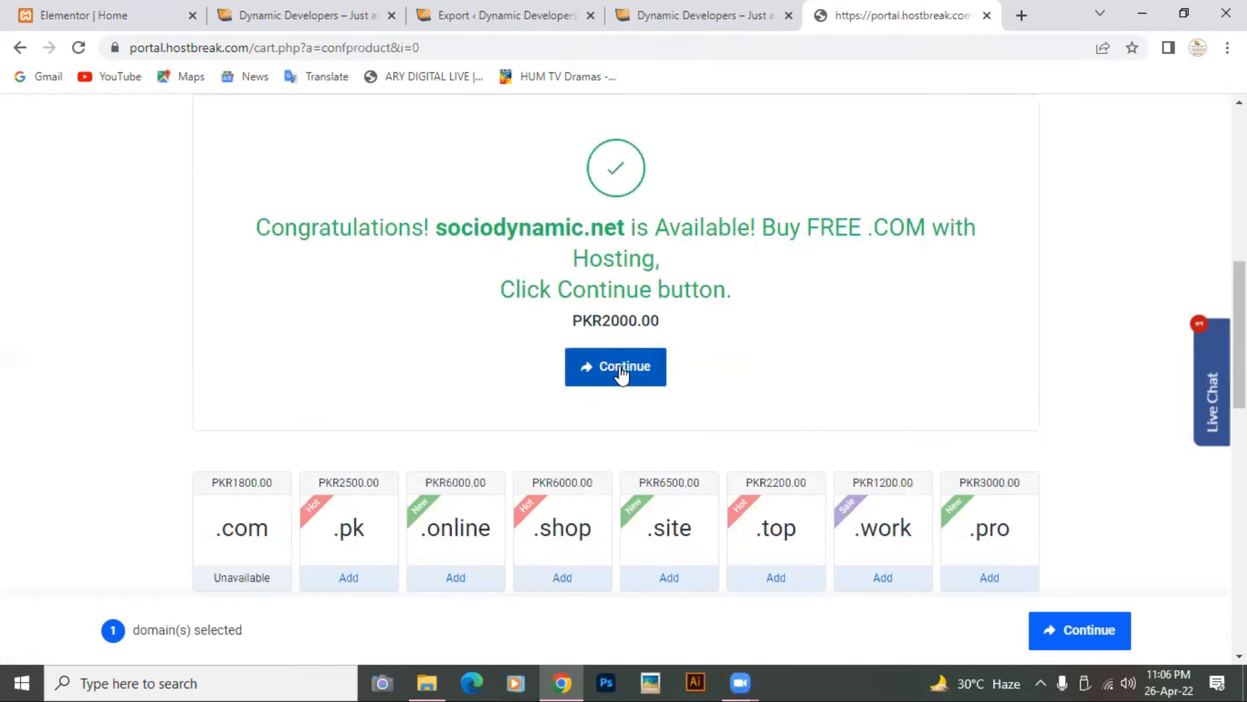
Step: Keep Email support and the included money-back guarantee for the WP Personal plan
scroll(621, 375, "down", 6)
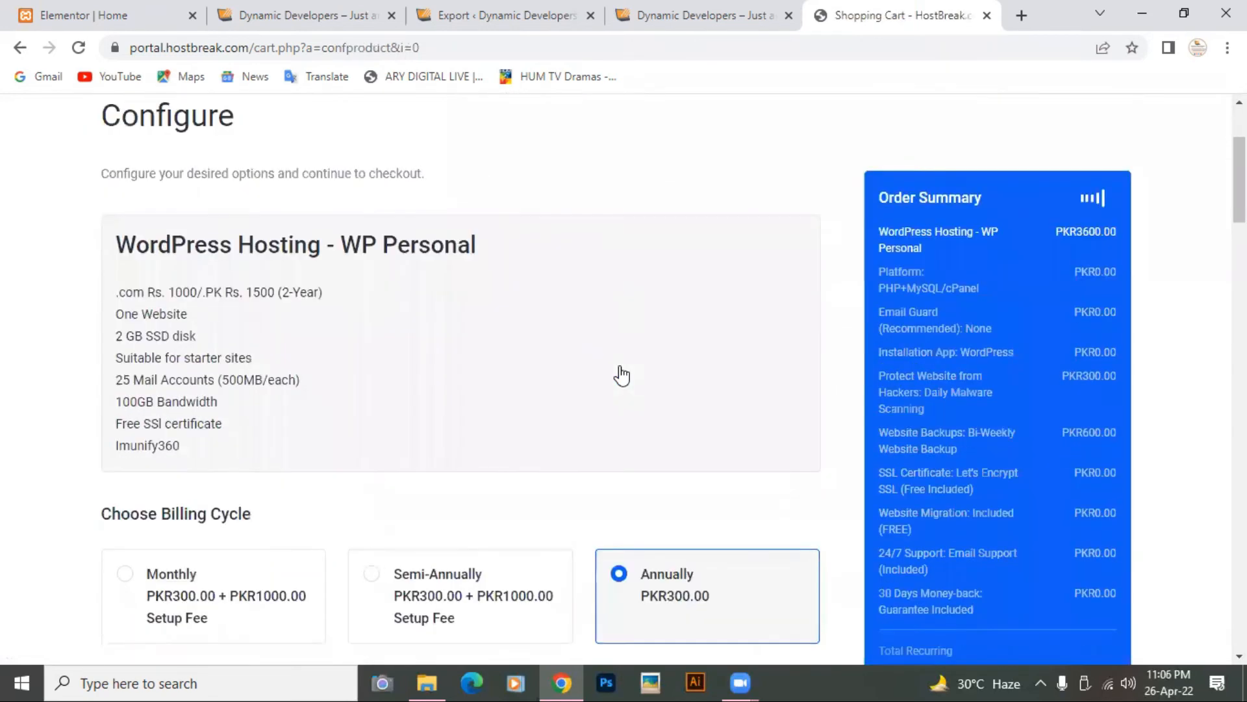
scroll(622, 376, "down", 3)
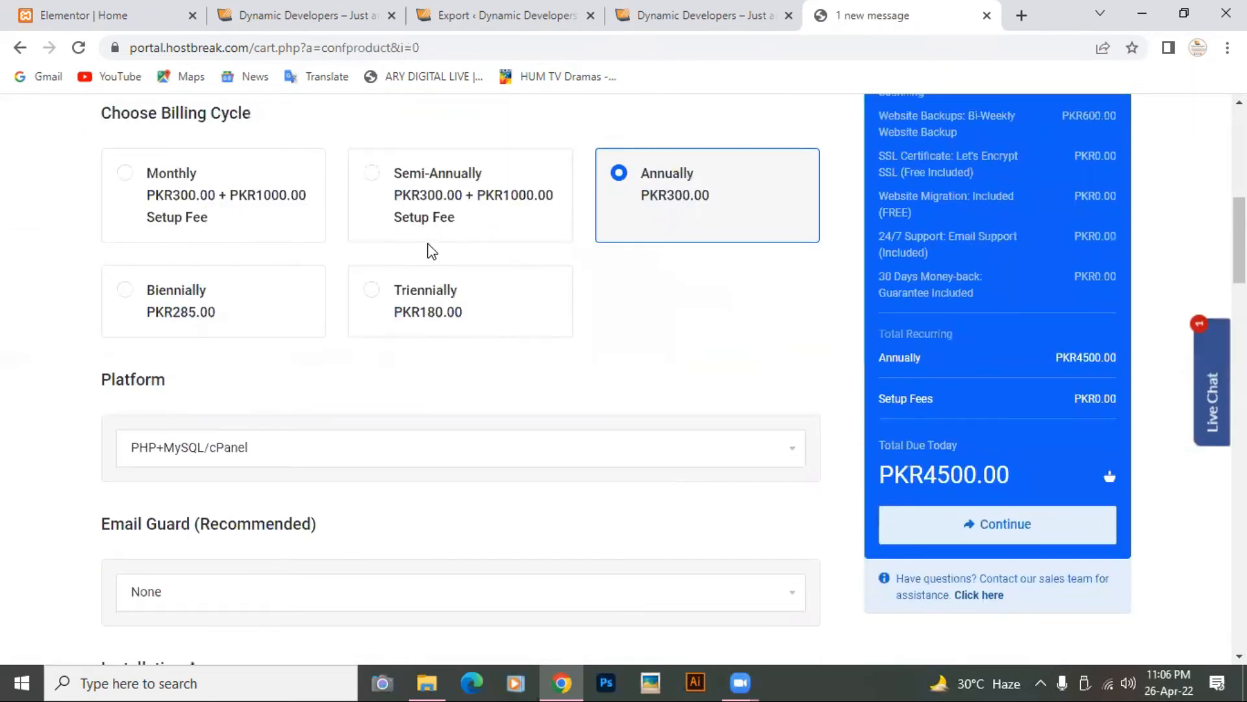
scroll(564, 331, "down", 7)
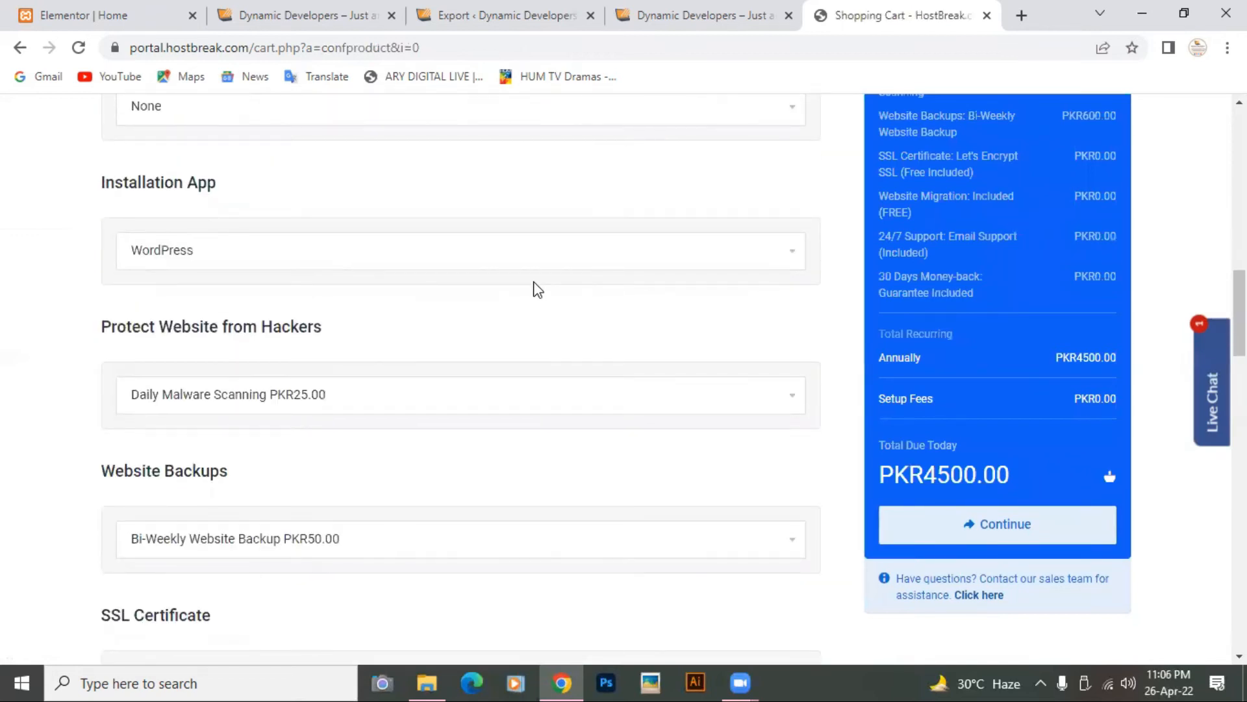
scroll(535, 287, "down", 3)
scroll(486, 416, "down", 5)
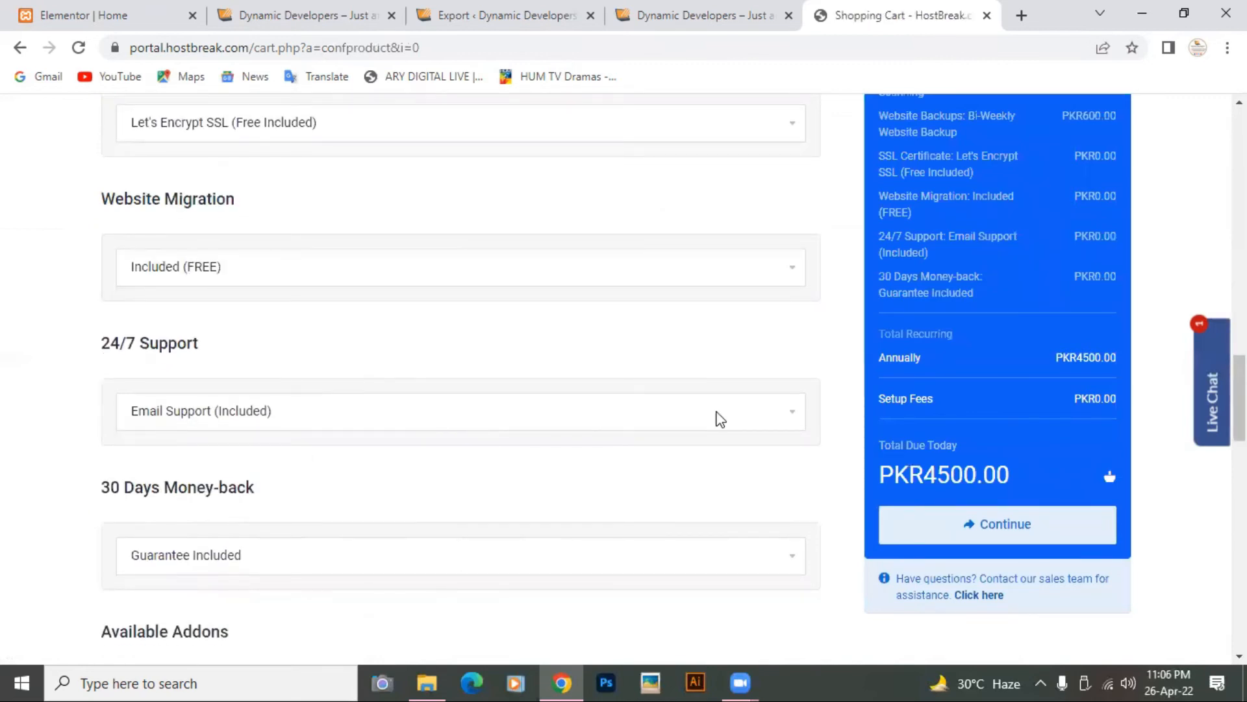
left_click(790, 417)
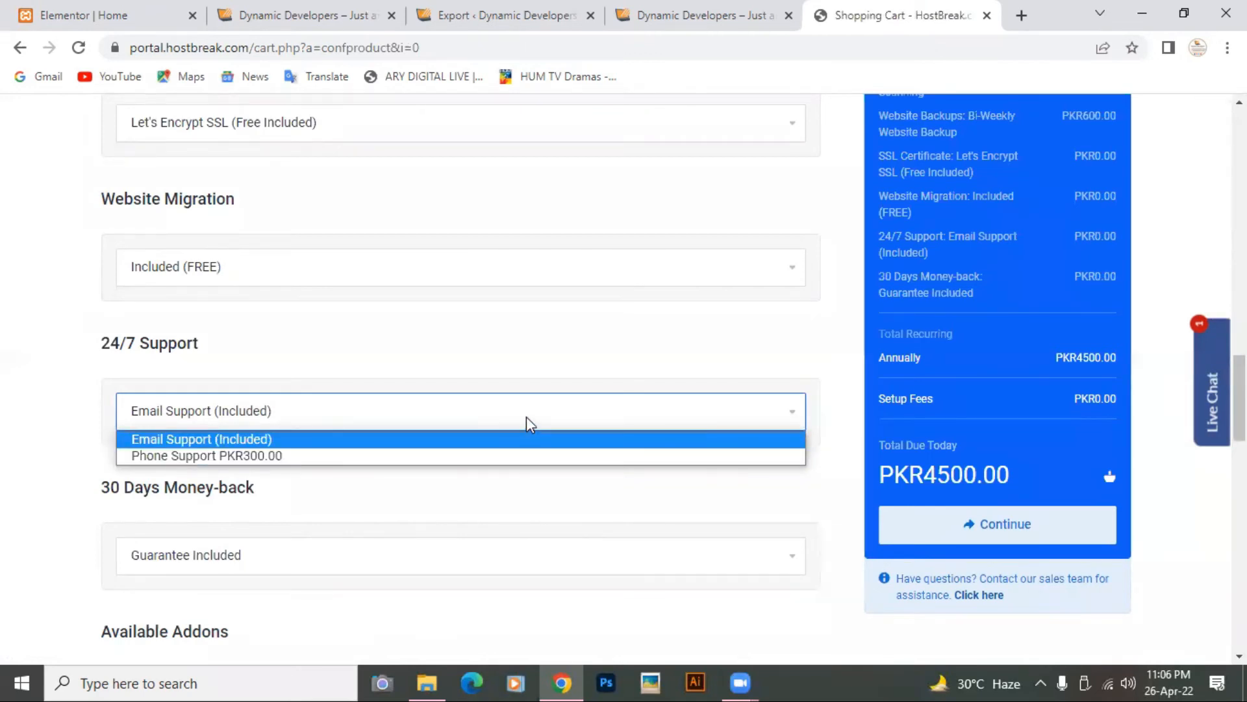
left_click(557, 421)
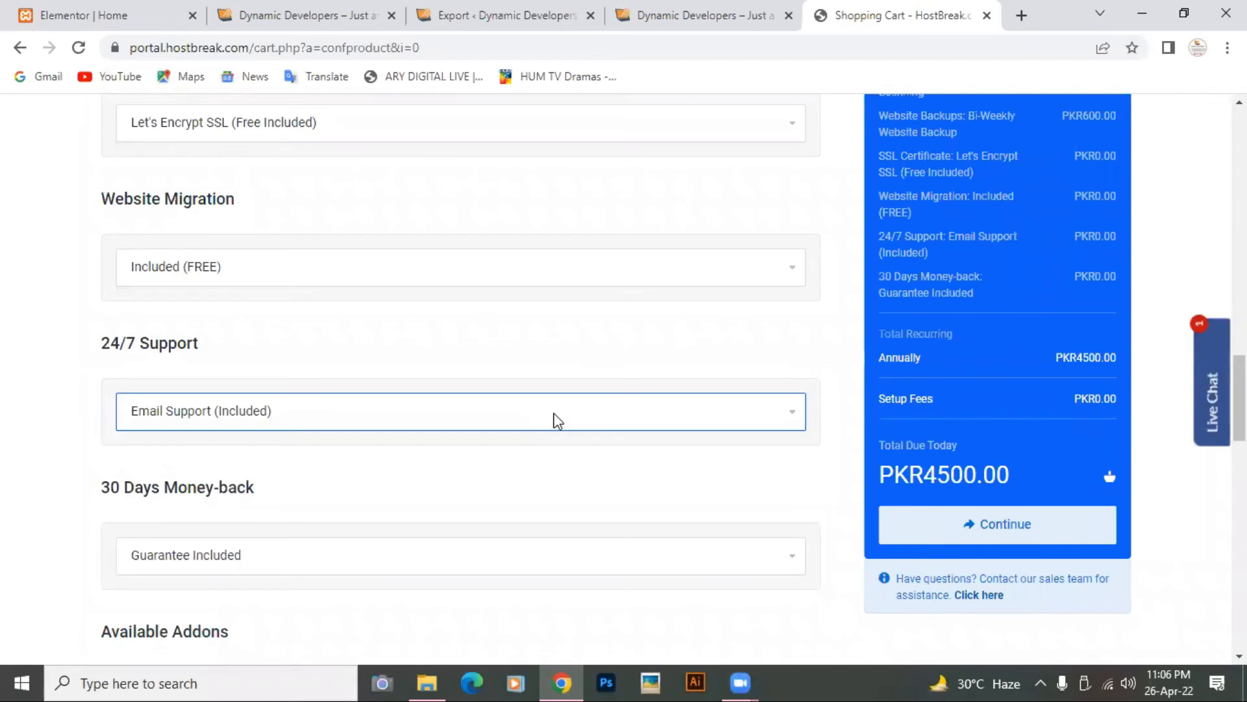
scroll(558, 421, "down", 2)
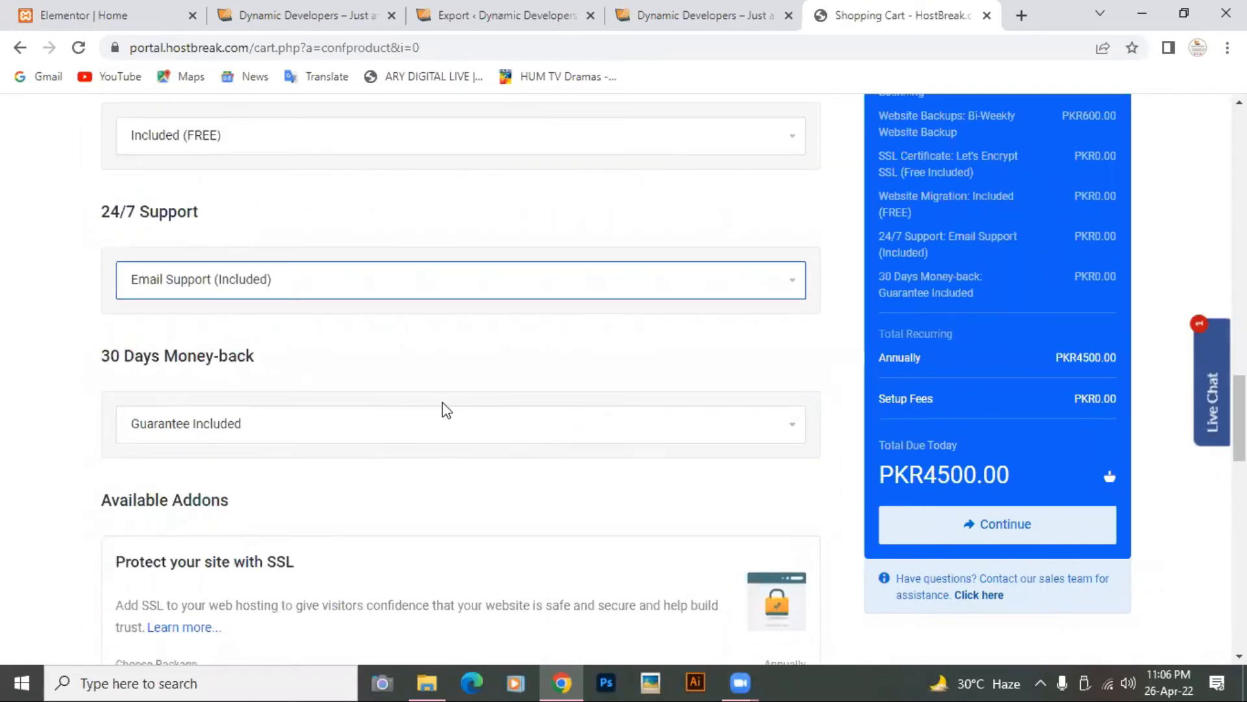
left_click(796, 436)
left_click(795, 437)
Step: Review the addons and the PKR4500.00 annual Order Summary, then start a new domain entry
scroll(794, 436, "down", 3)
scroll(795, 437, "down", 10)
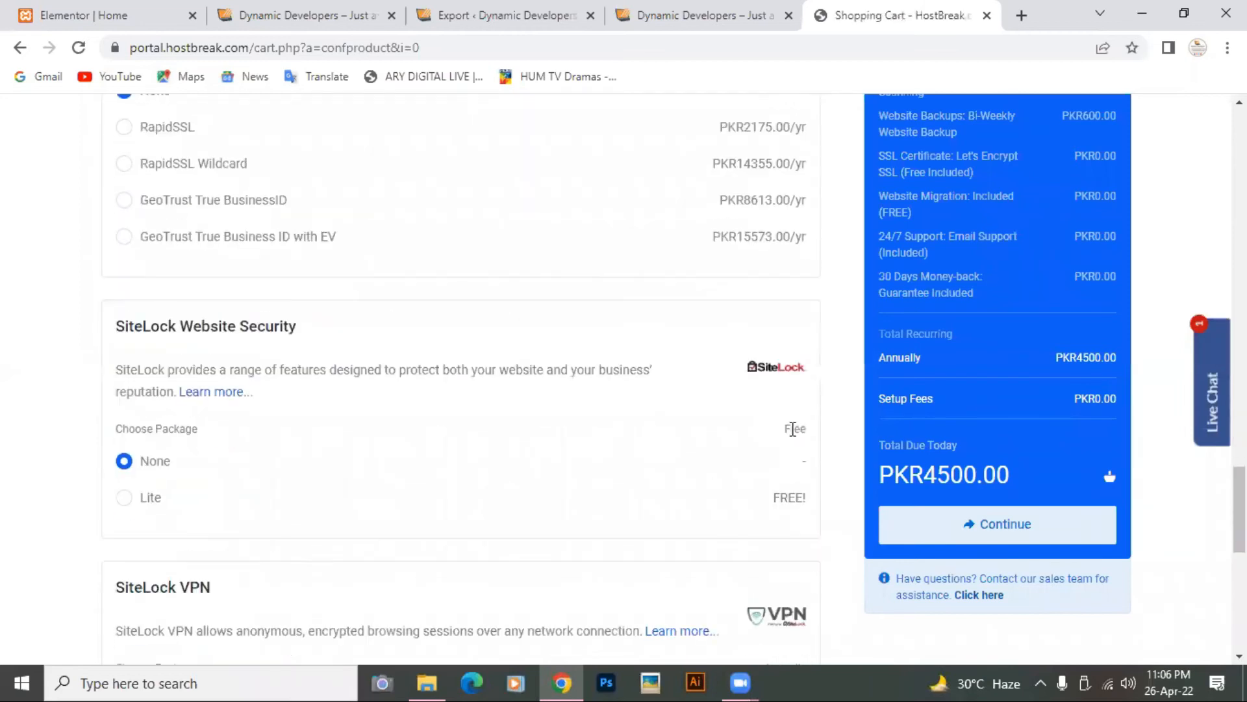
scroll(793, 439, "down", 2)
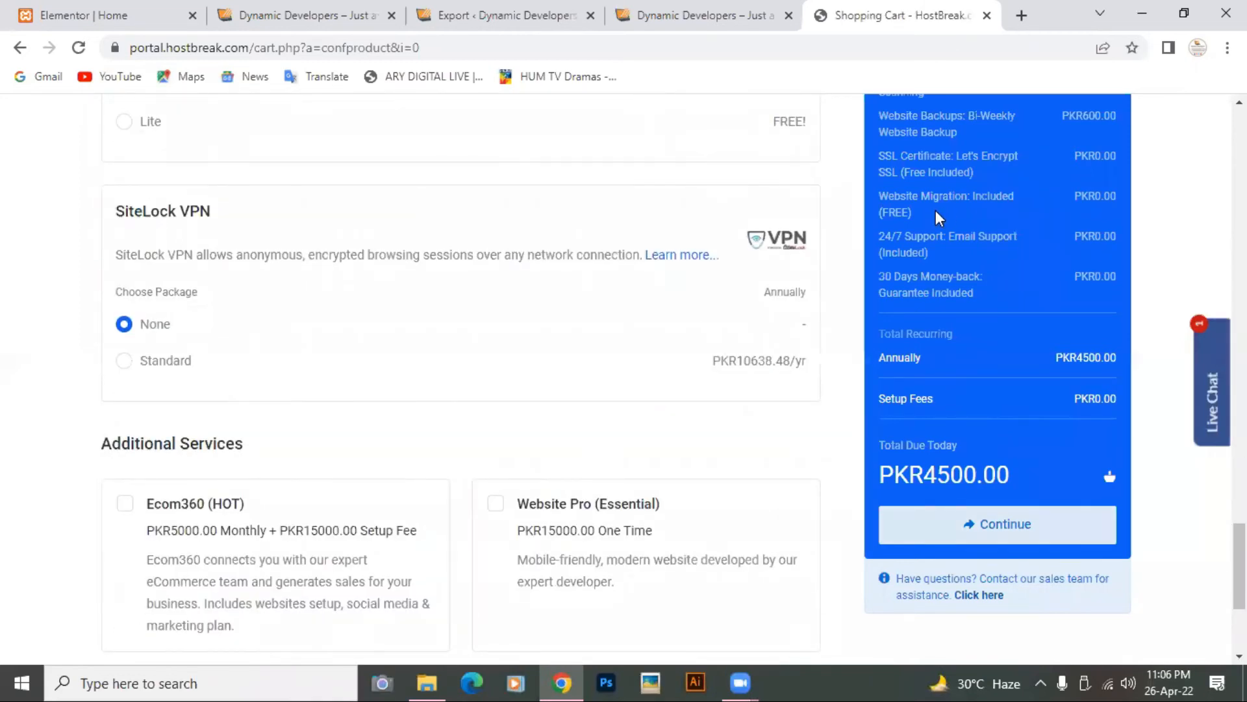
scroll(1019, 195, "up", 4)
scroll(1017, 189, "up", 1)
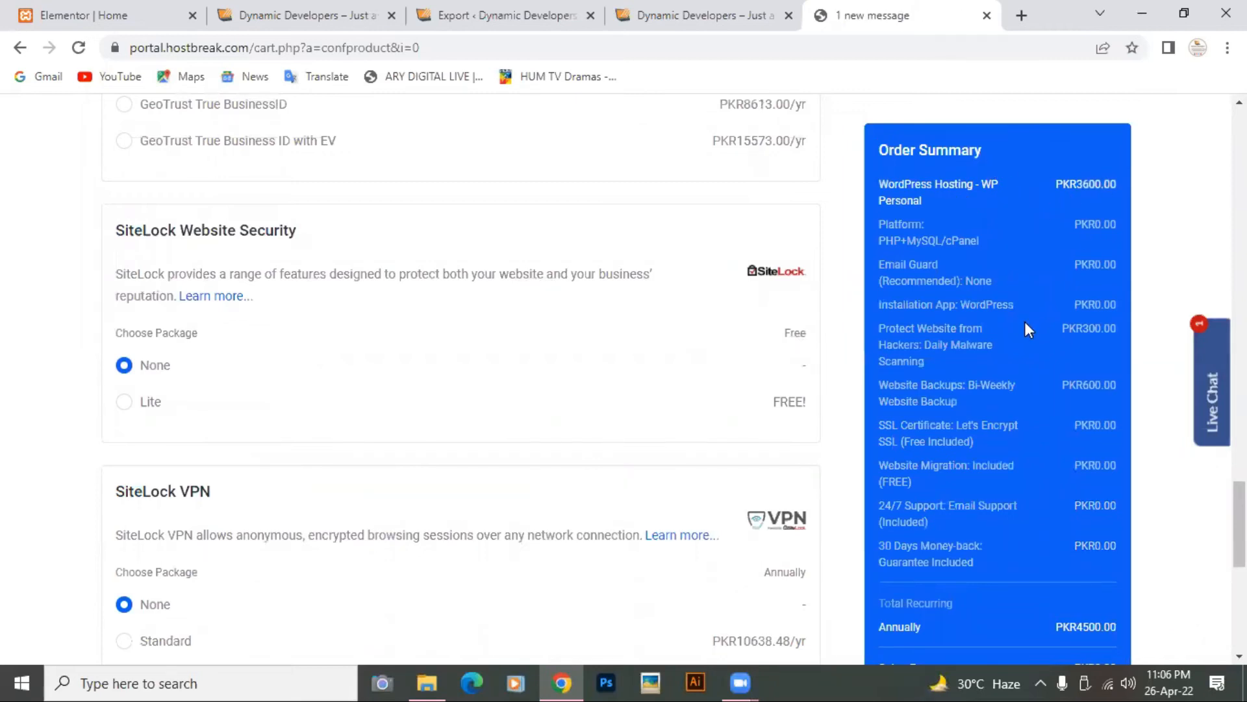
scroll(1024, 321, "down", 3)
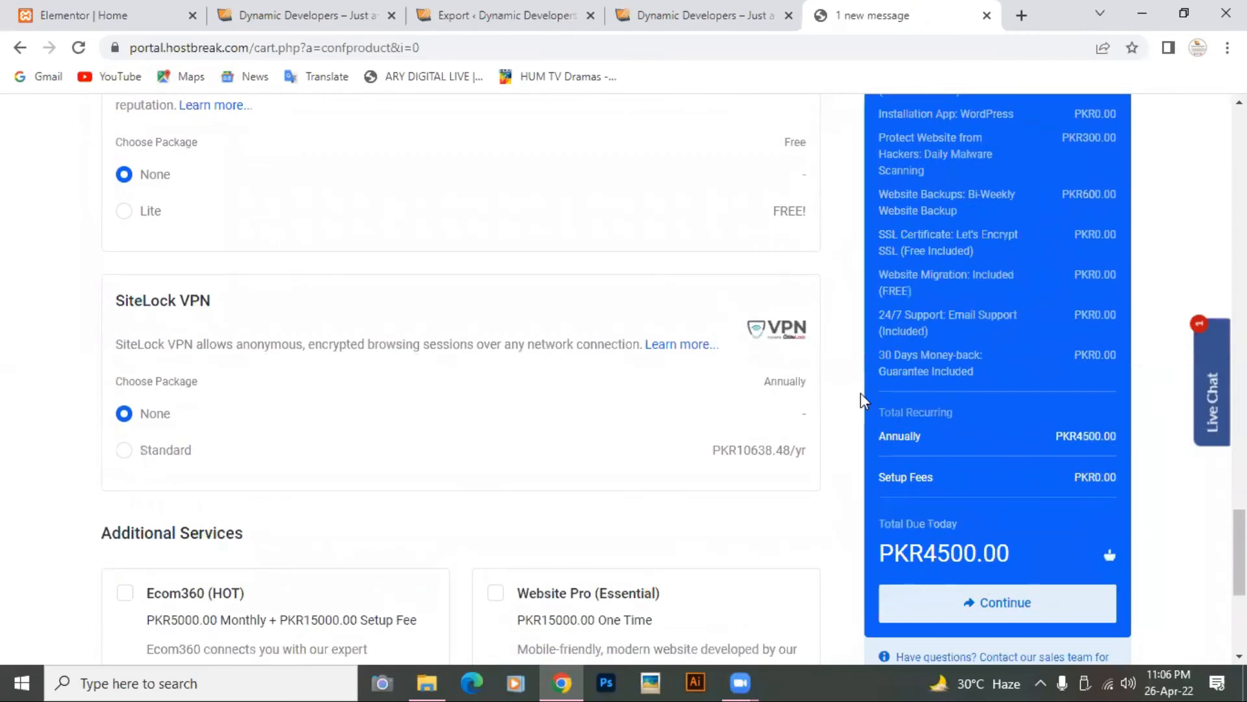
scroll(961, 450, "up", 4)
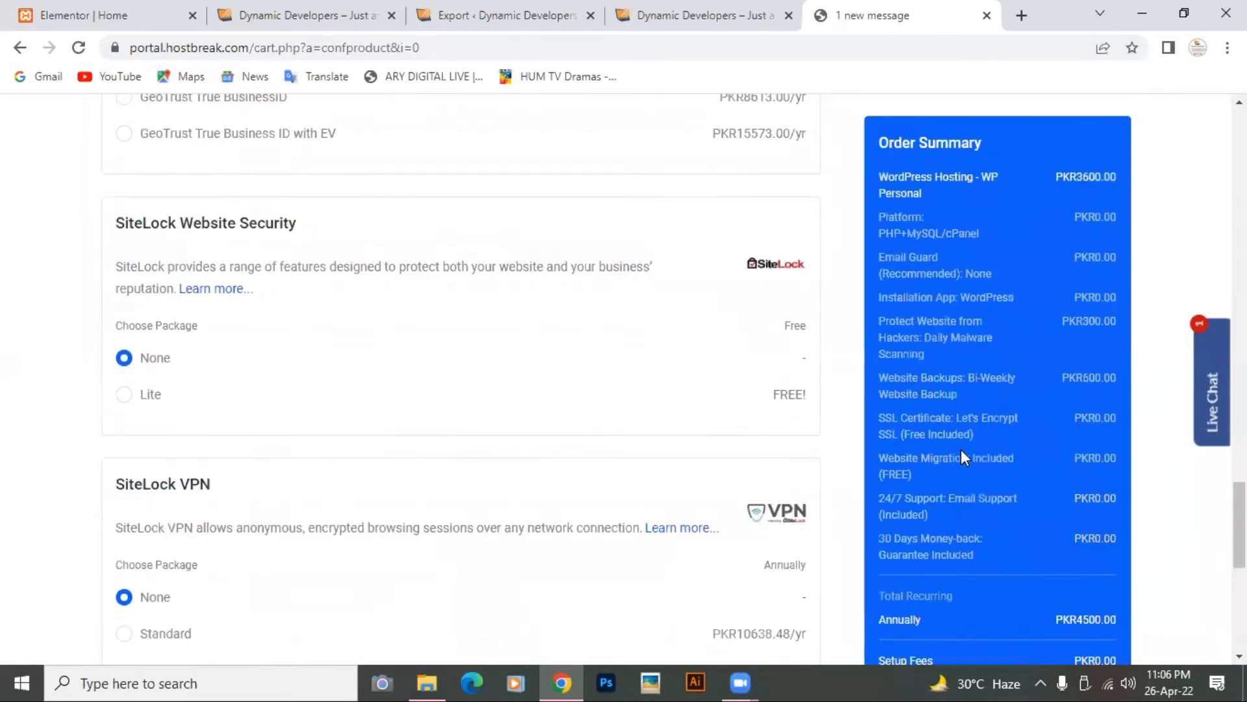
scroll(960, 450, "down", 4)
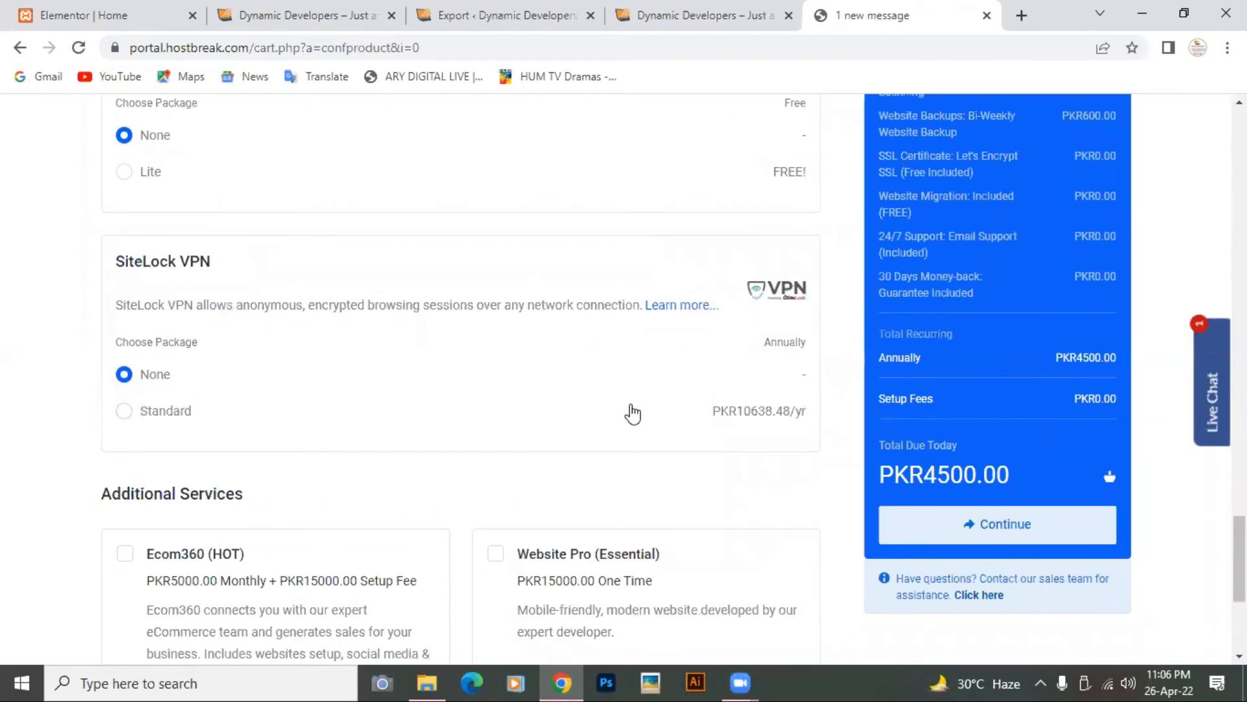
scroll(633, 413, "down", 1)
scroll(634, 413, "up", 6)
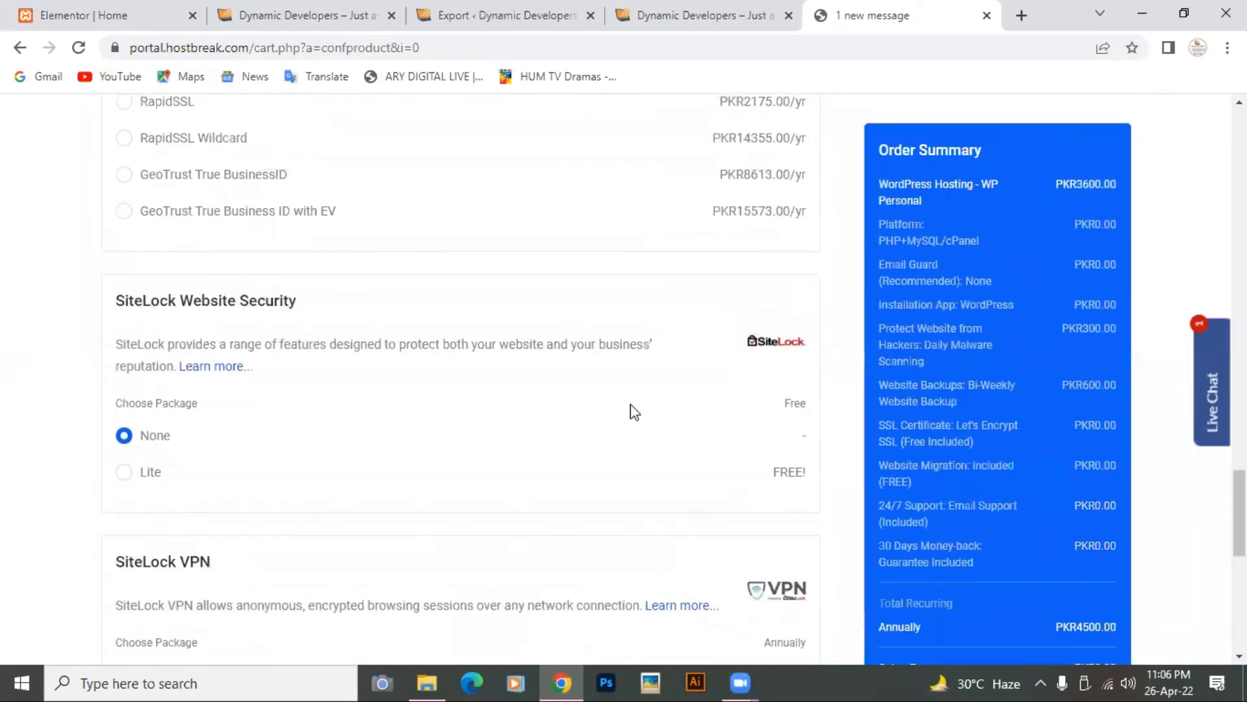
scroll(633, 412, "up", 3)
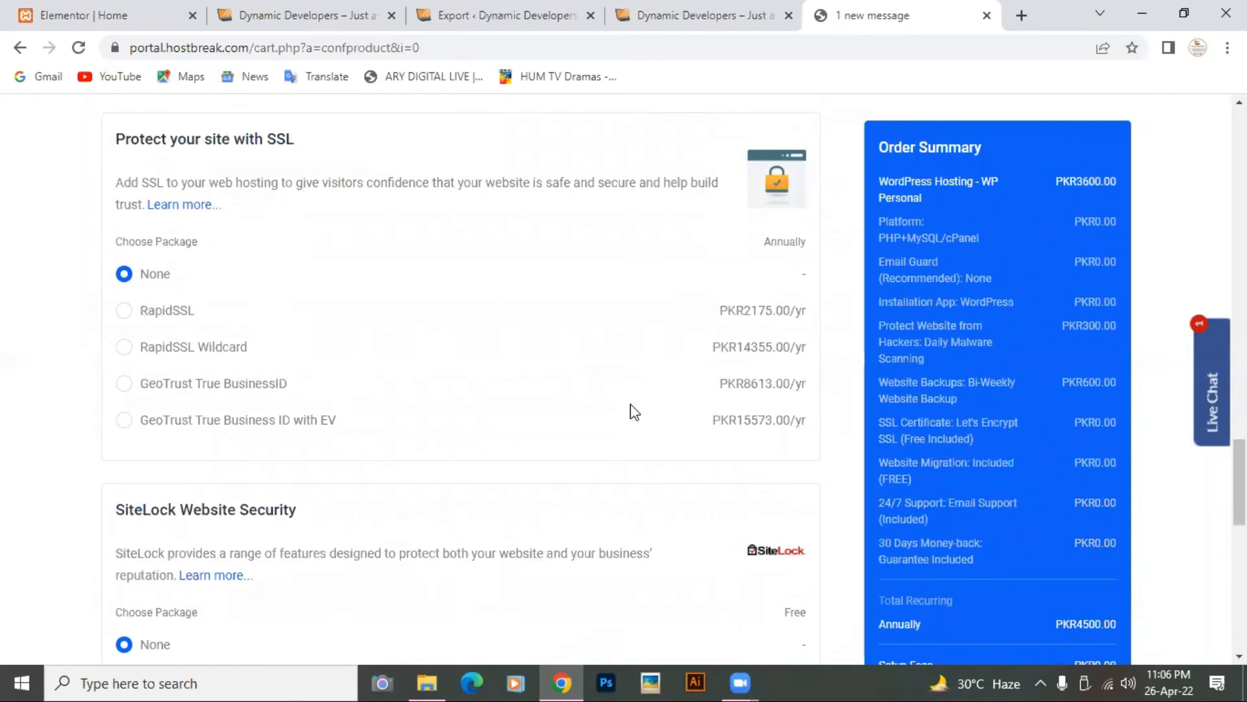
scroll(635, 413, "down", 8)
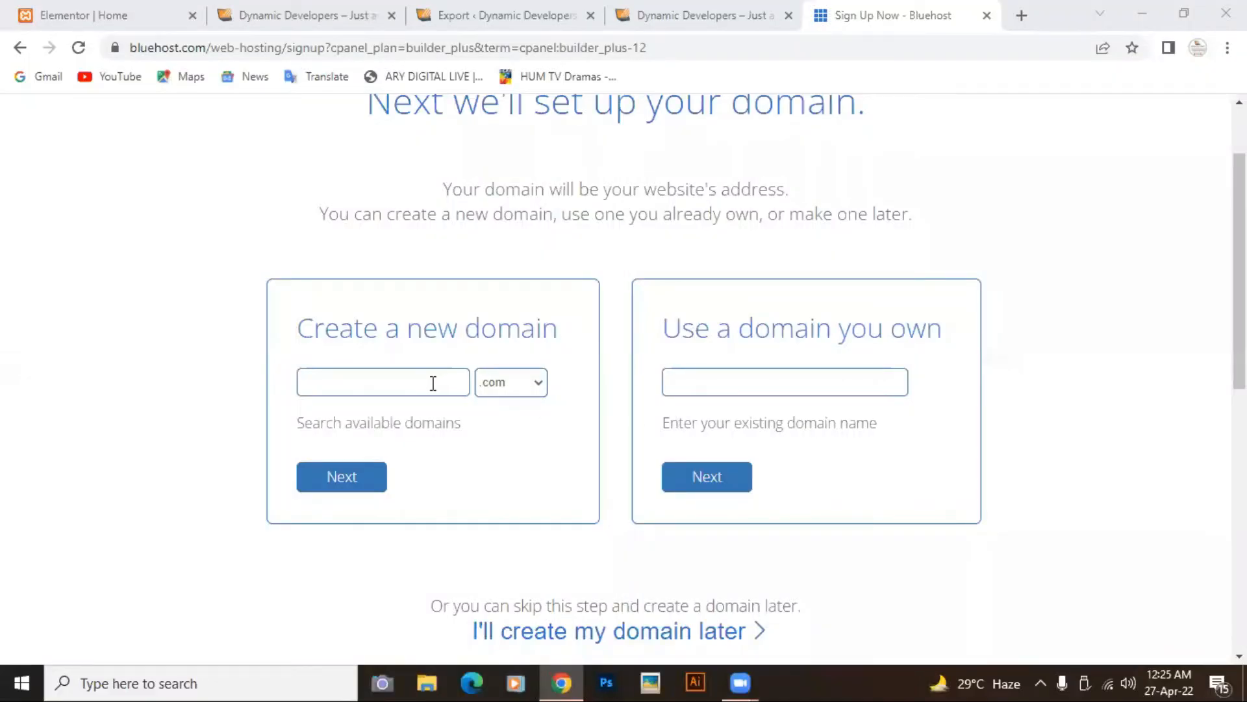
left_click(433, 383)
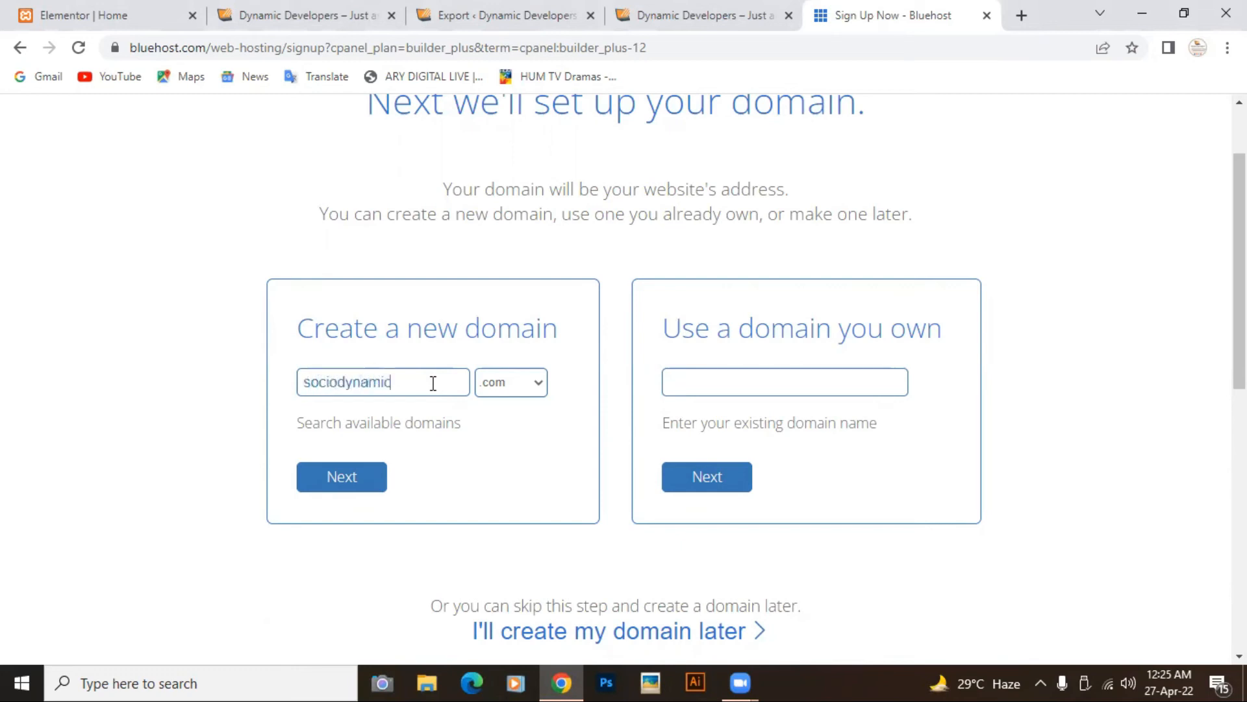
Step: Find sociodynamic.com taken on Bluehost and continue with the available sociodynamic.net
left_click(349, 476)
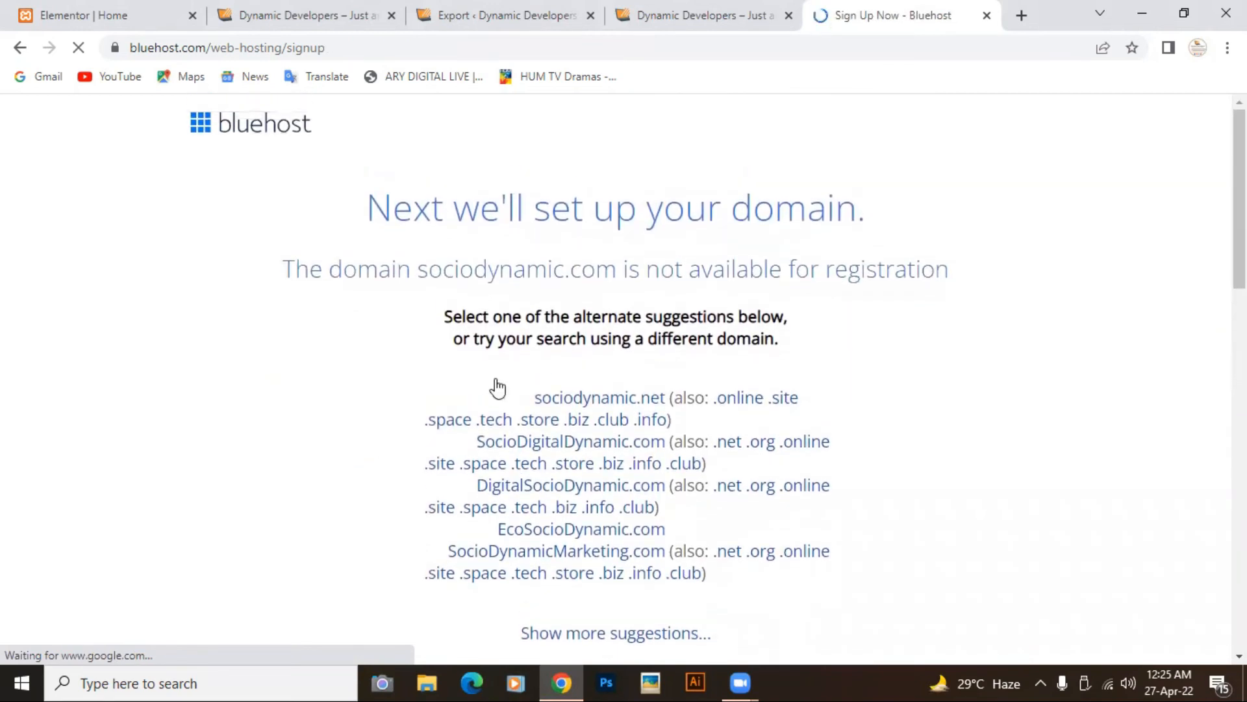
left_click(20, 49)
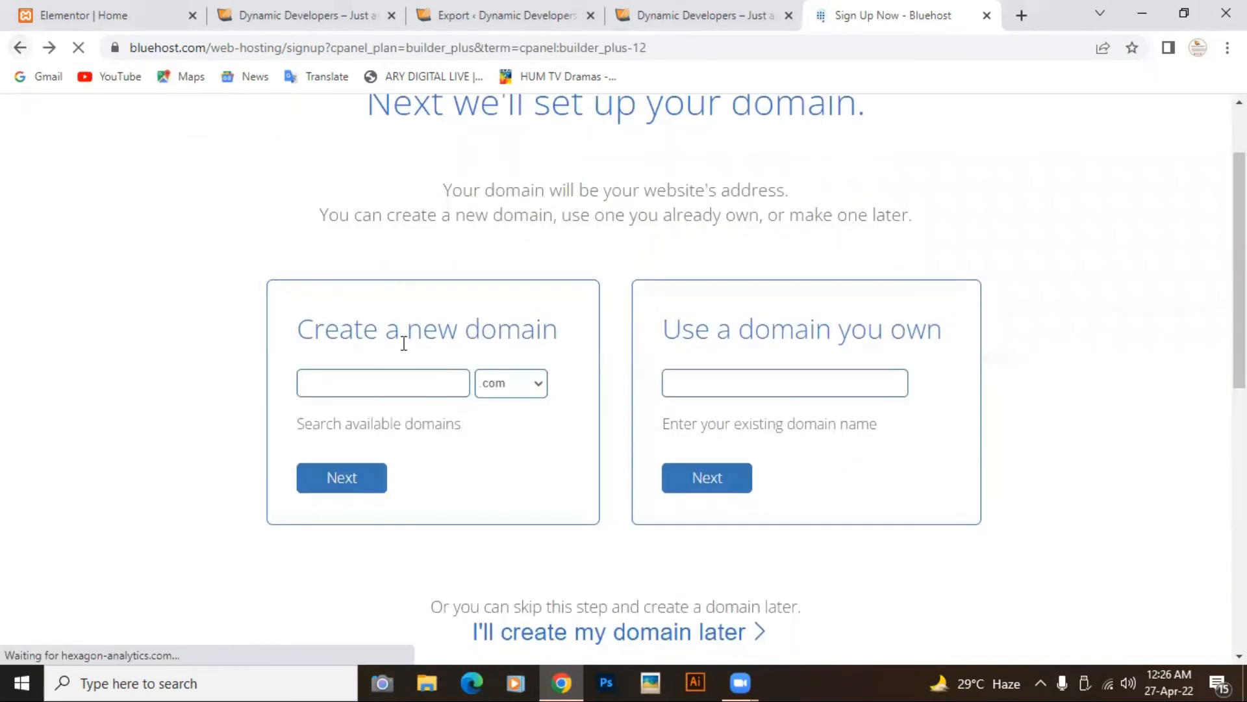
left_click(540, 386)
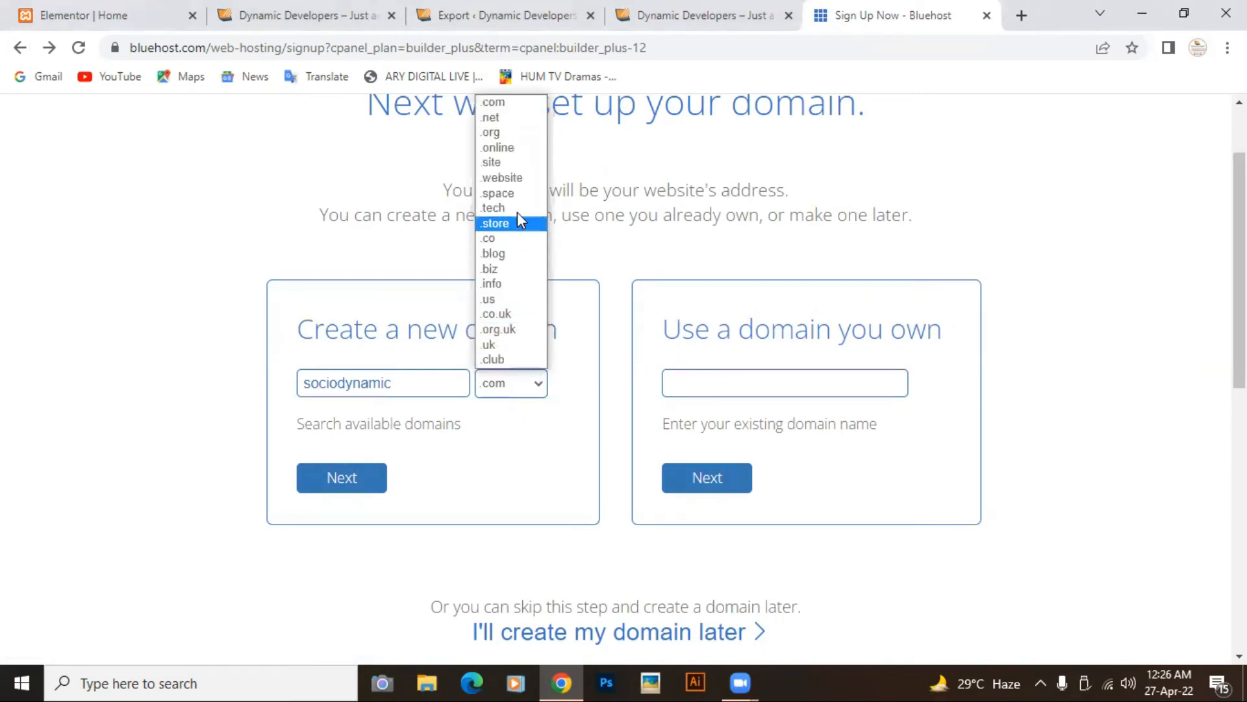
left_click(506, 118)
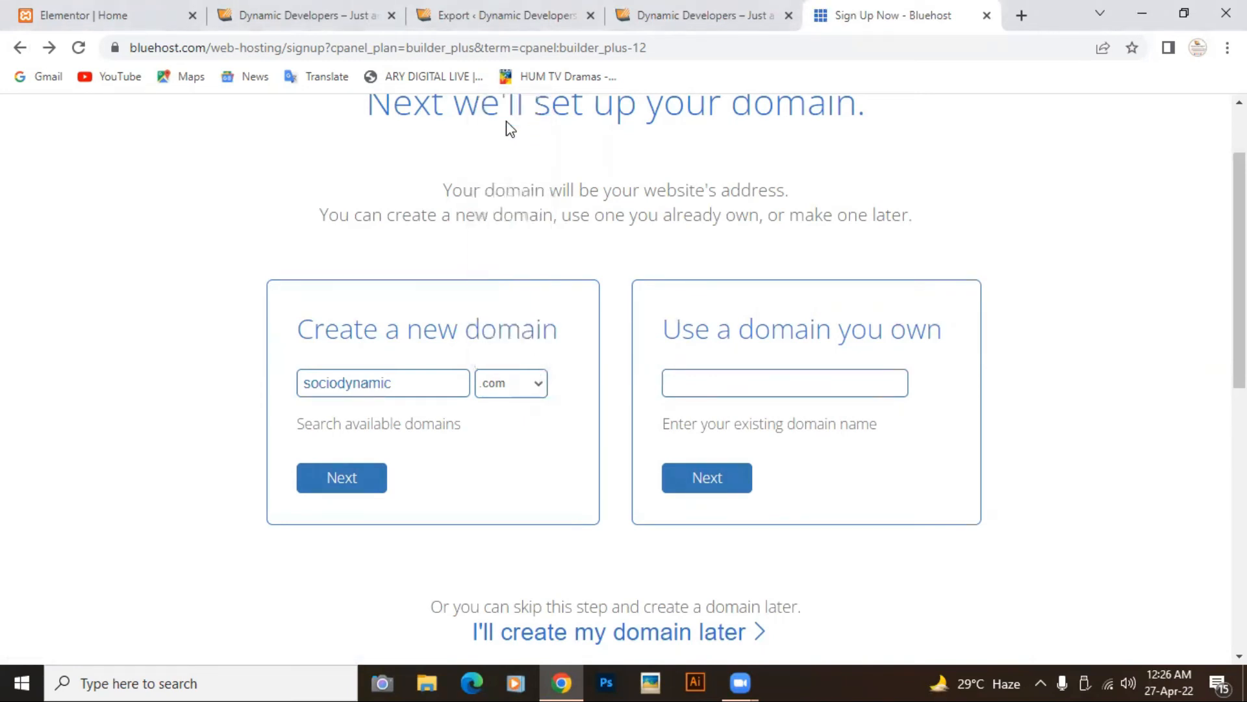
left_click(321, 484)
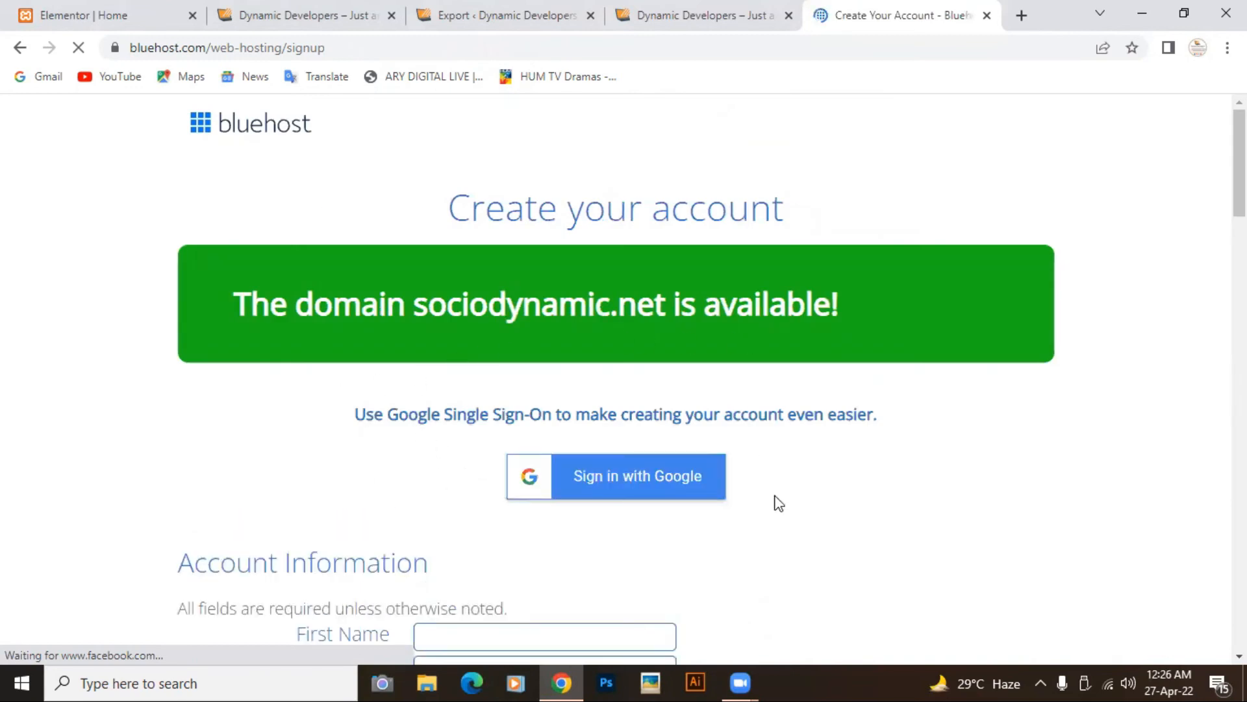
Step: Review the $35.40 Basic Hosting plan and $119.04 total for sociodynamic.net, then close the tab
scroll(773, 504, "down", 3)
scroll(774, 504, "down", 2)
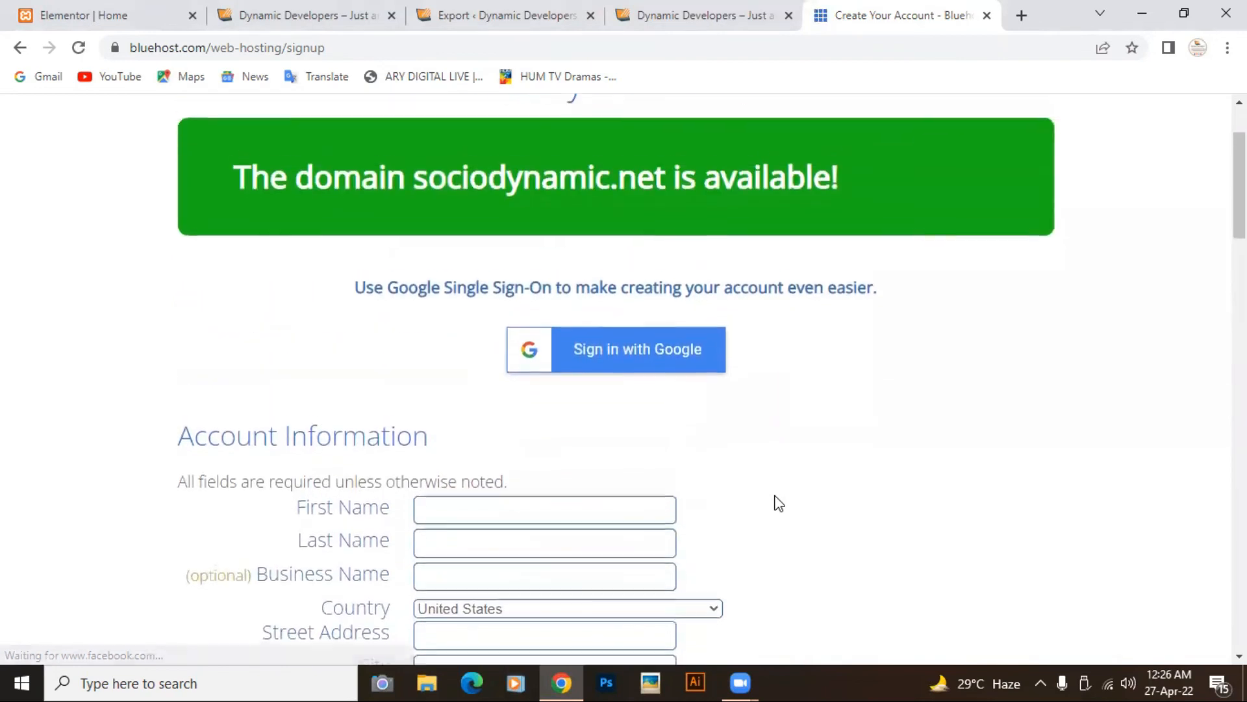
scroll(725, 485, "down", 7)
scroll(725, 486, "down", 12)
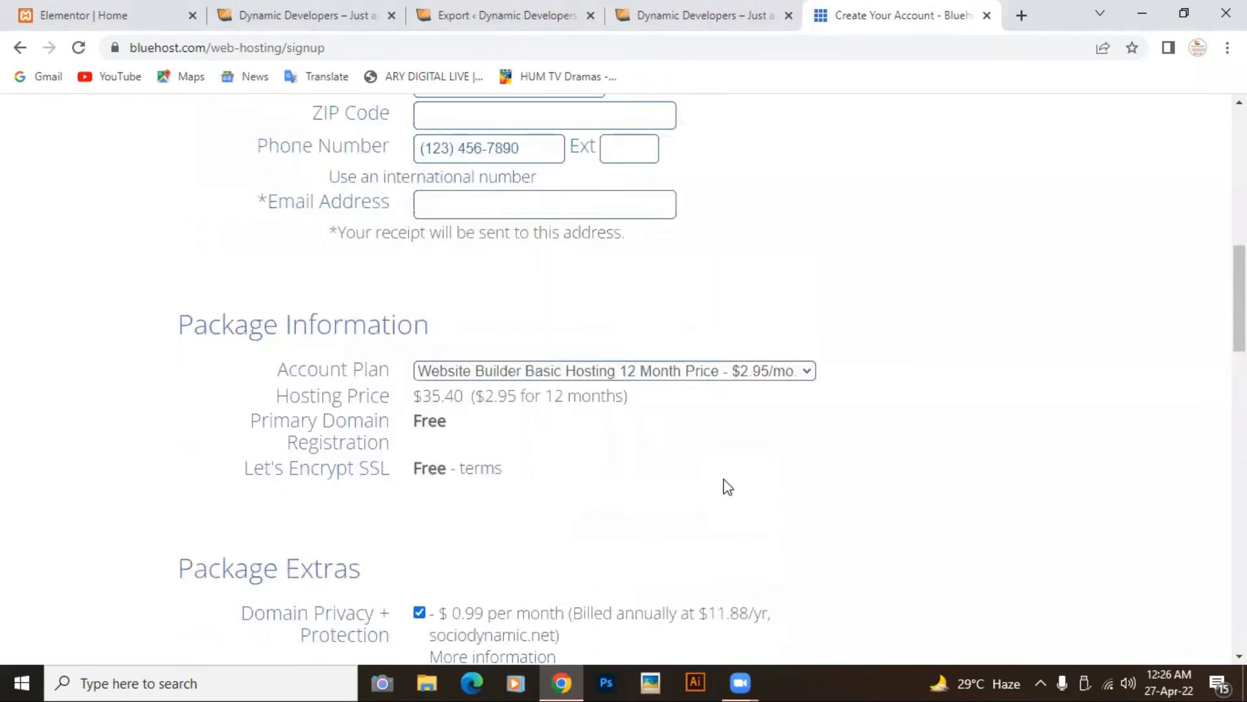
scroll(727, 486, "down", 1)
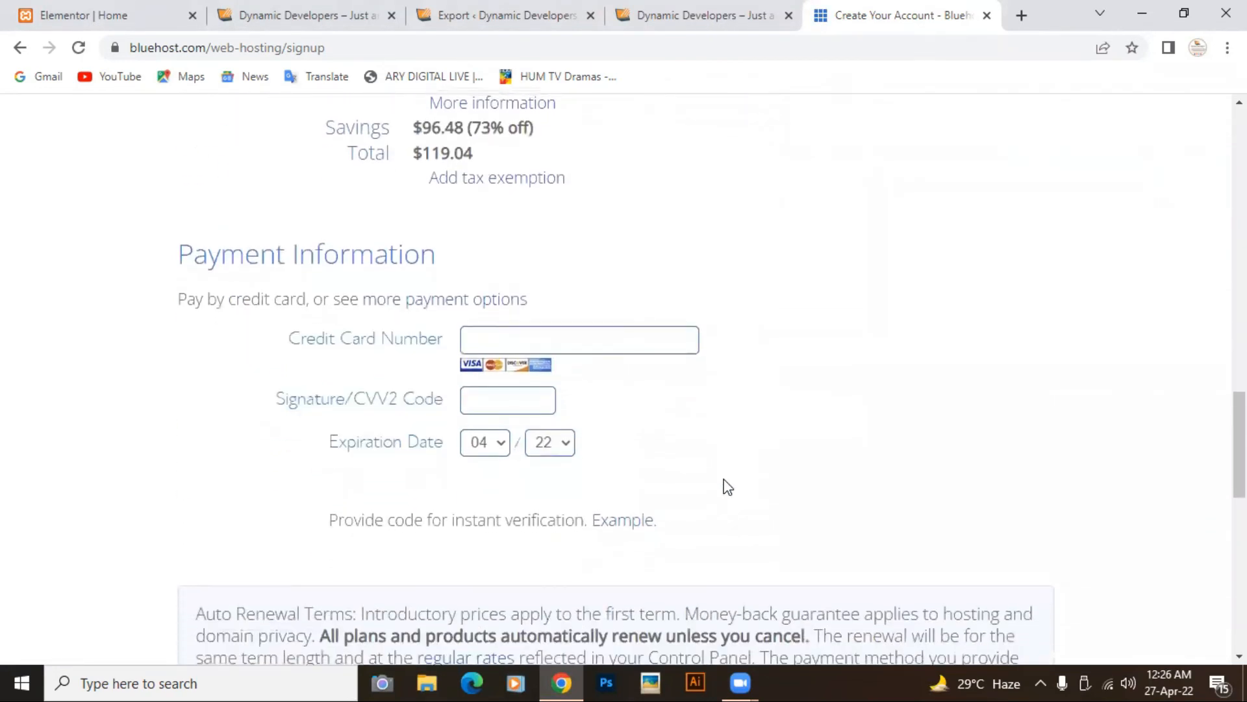
scroll(727, 487, "up", 7)
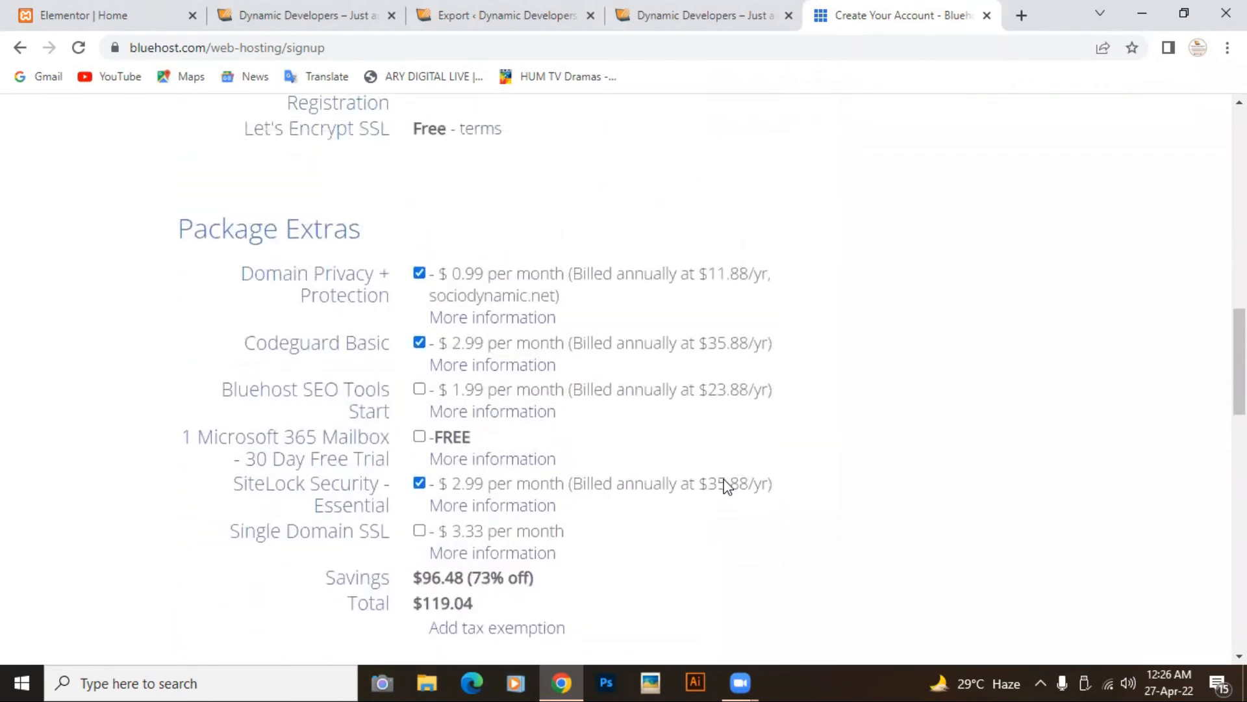
scroll(725, 479, "up", 1)
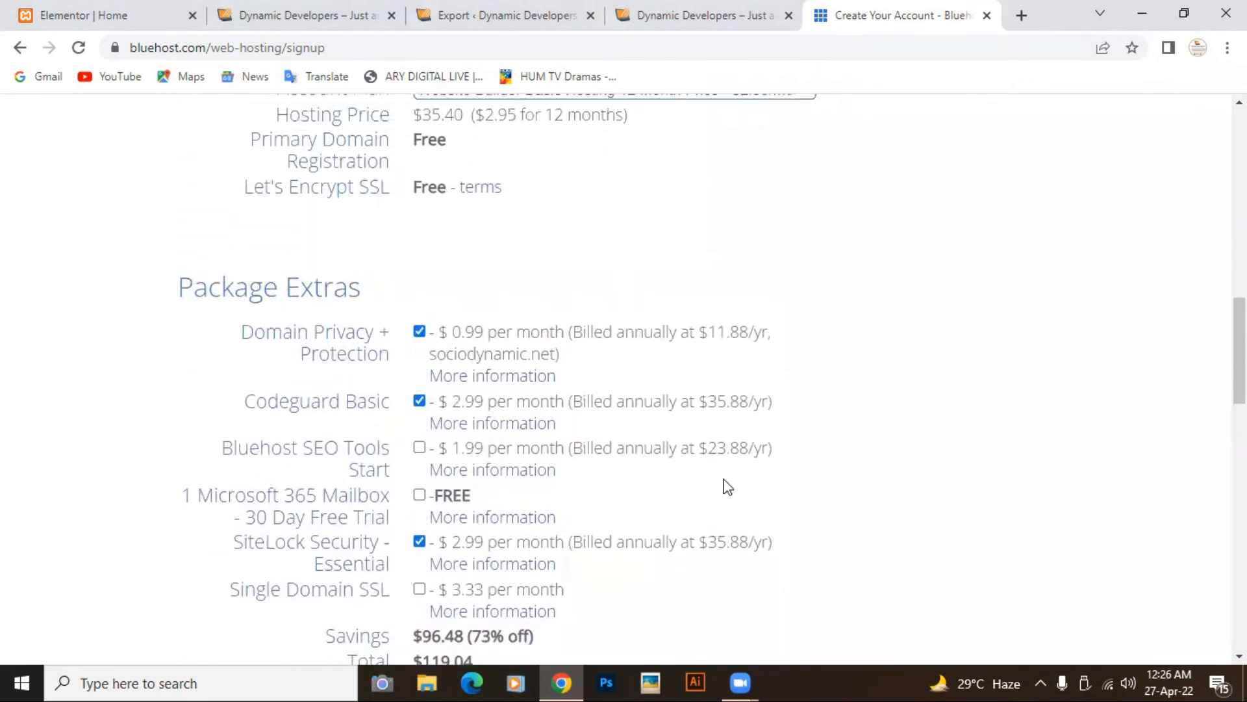
scroll(725, 479, "up", 3)
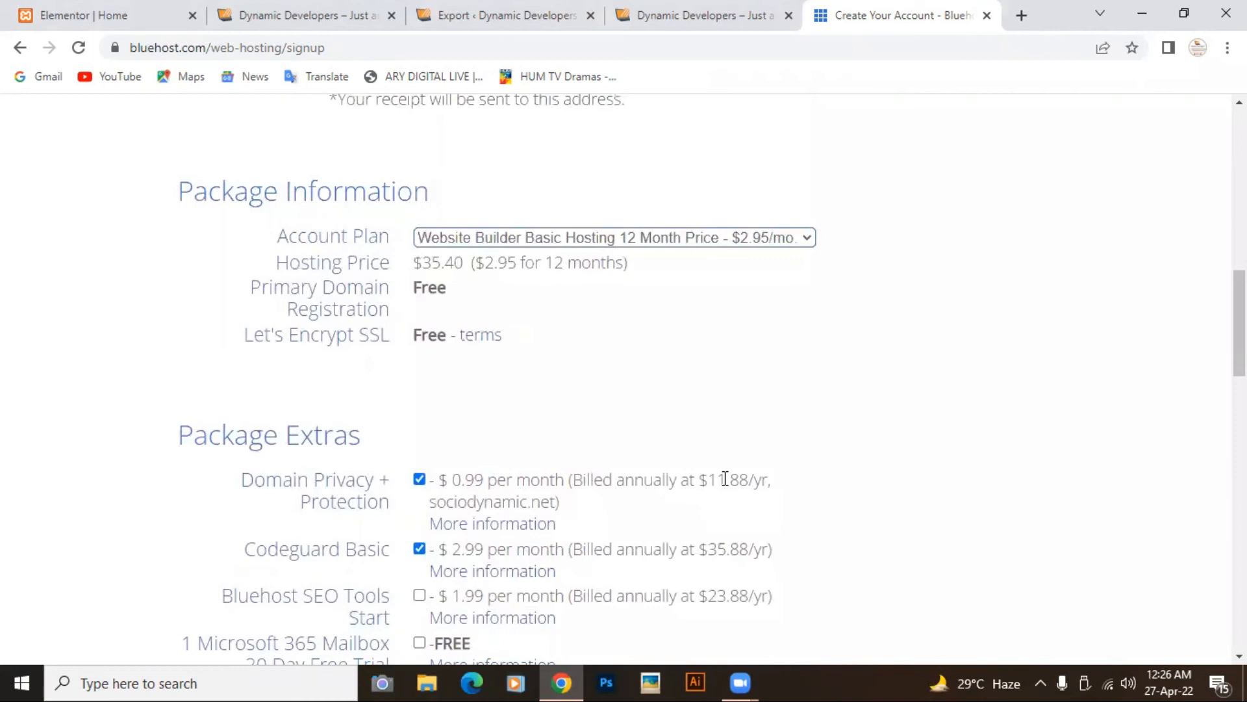
scroll(725, 479, "up", 12)
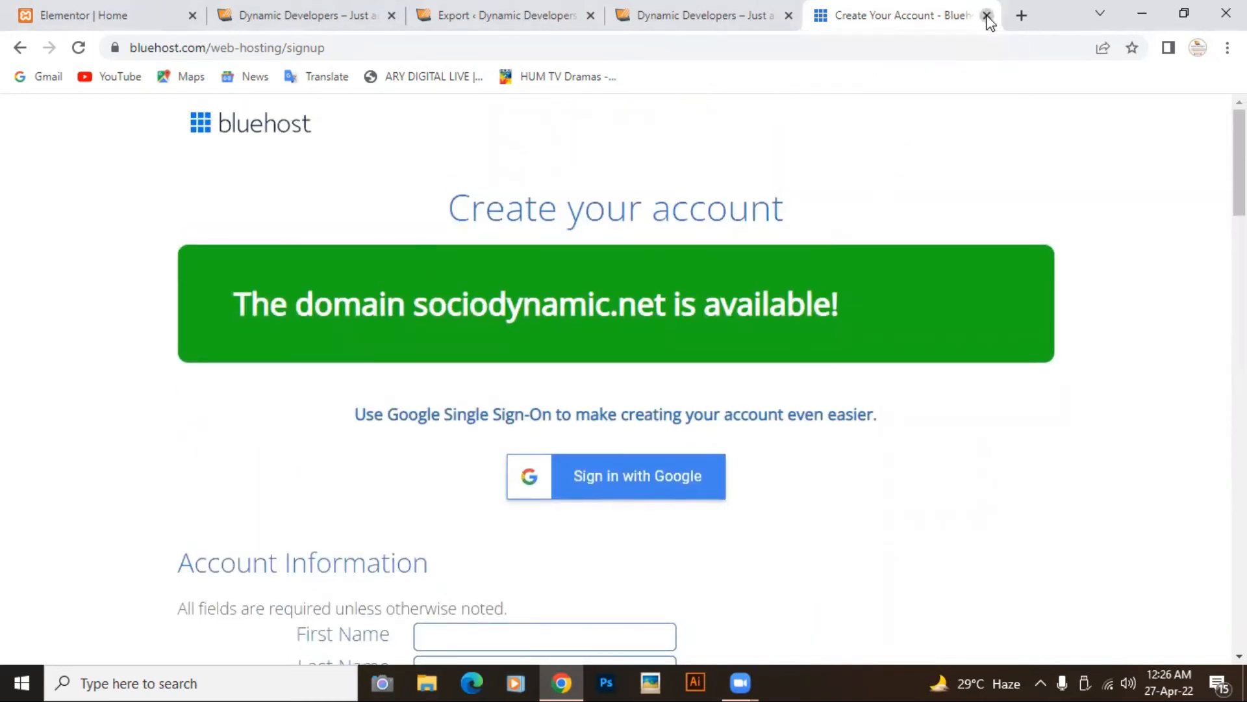
left_click(987, 15)
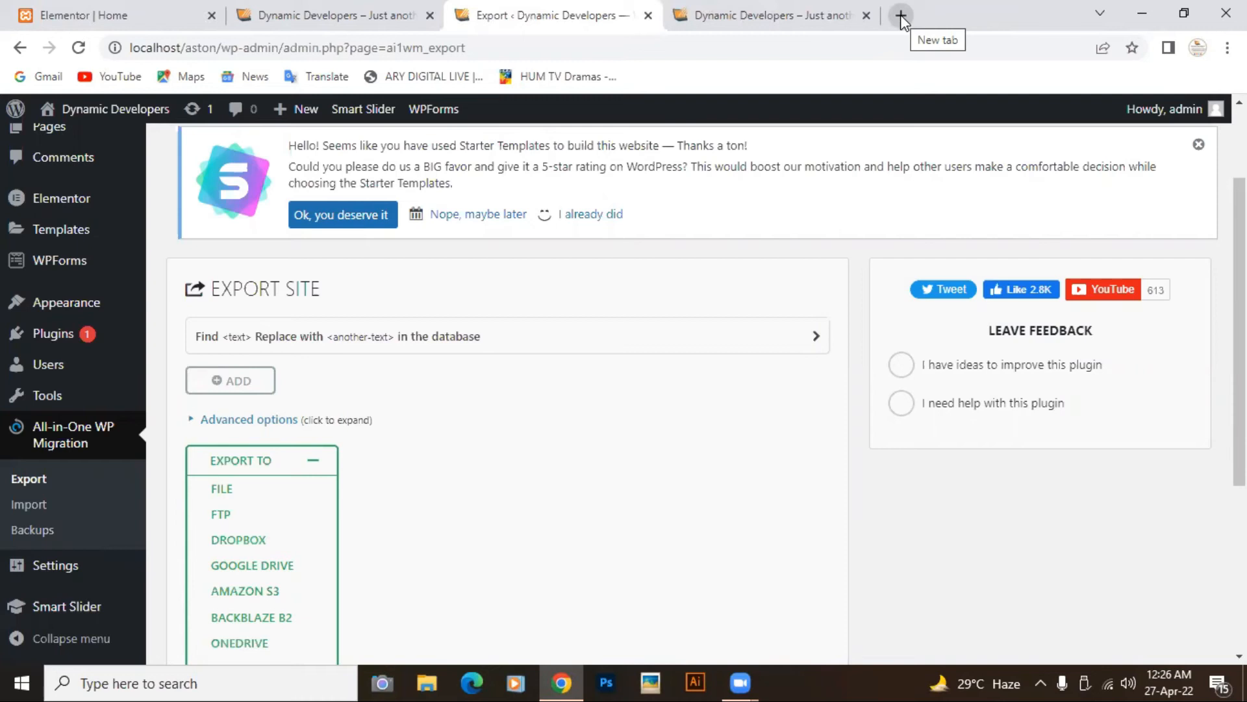
Step: Load GoDaddy Pakistan in a new tab and view Web Hosting Rs549/mo and WordPress Rs499/mo
left_click(901, 15)
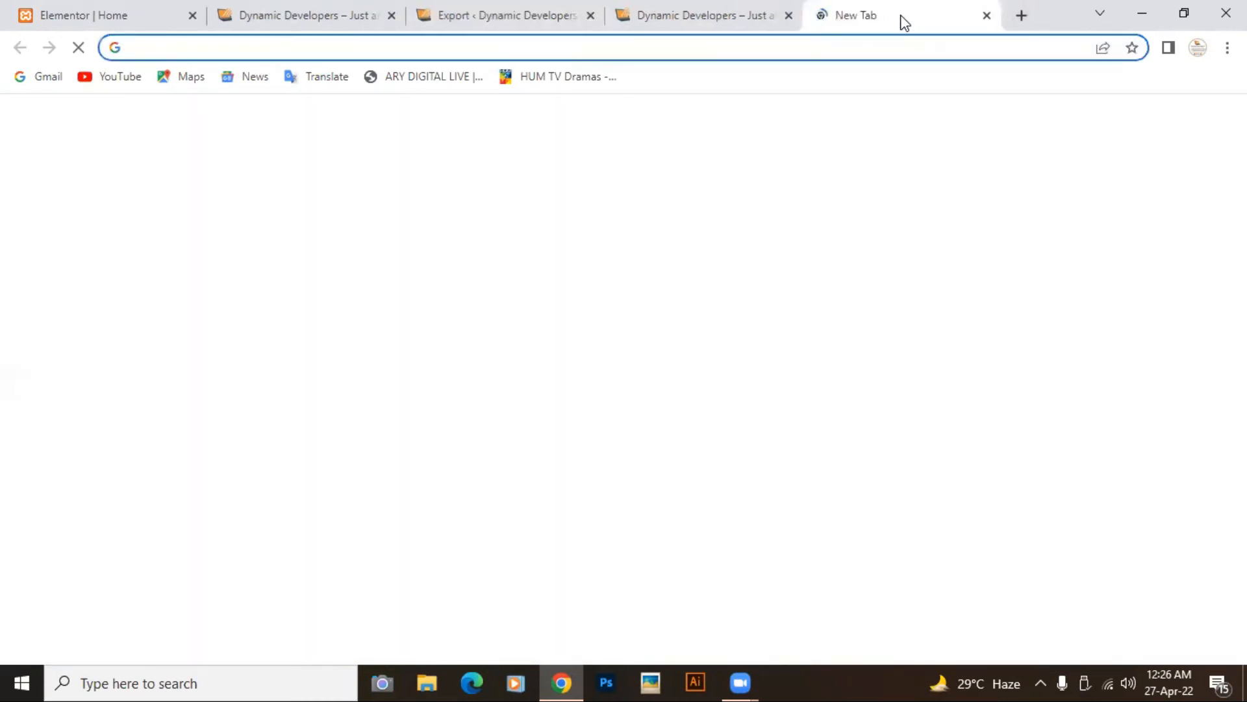
type("Go")
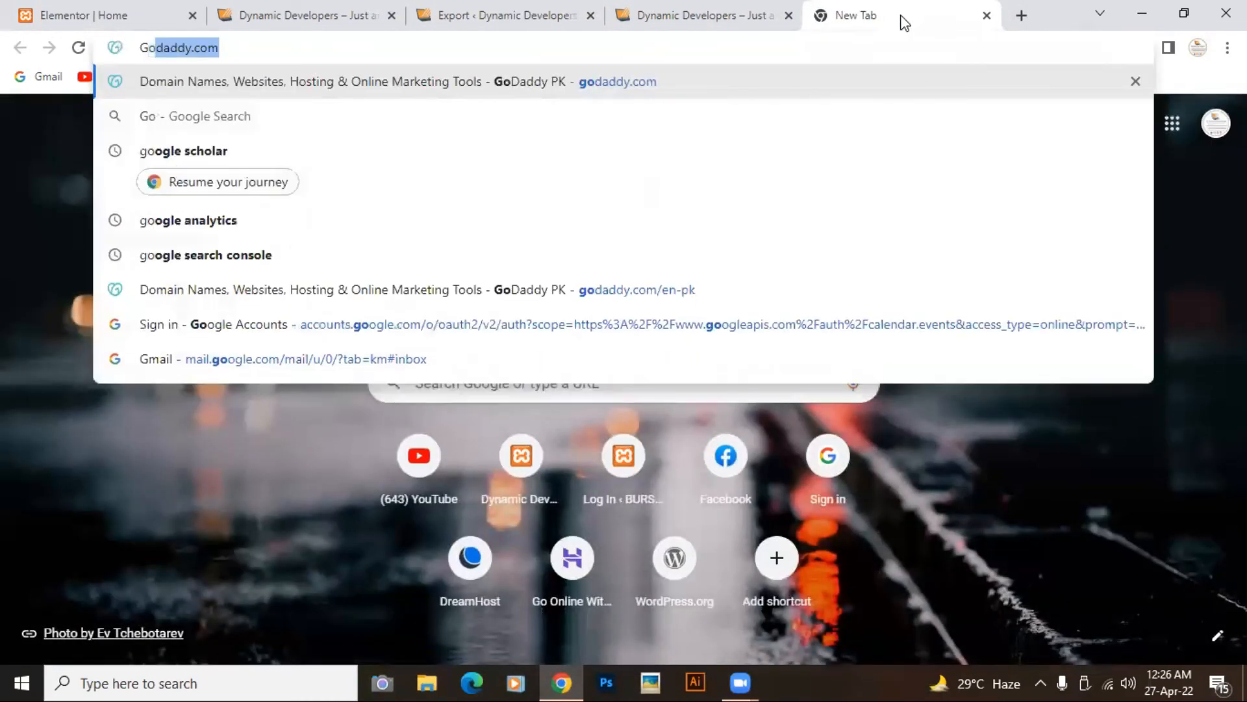
key("Return")
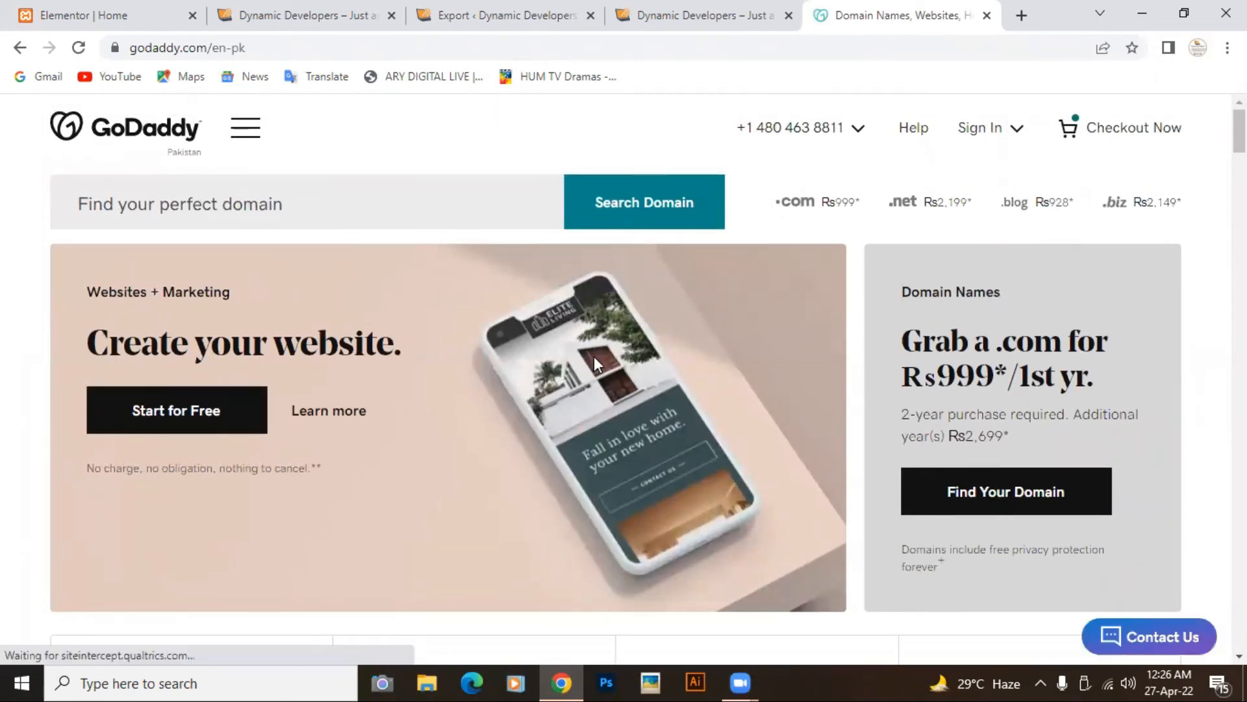
scroll(594, 357, "down", 6)
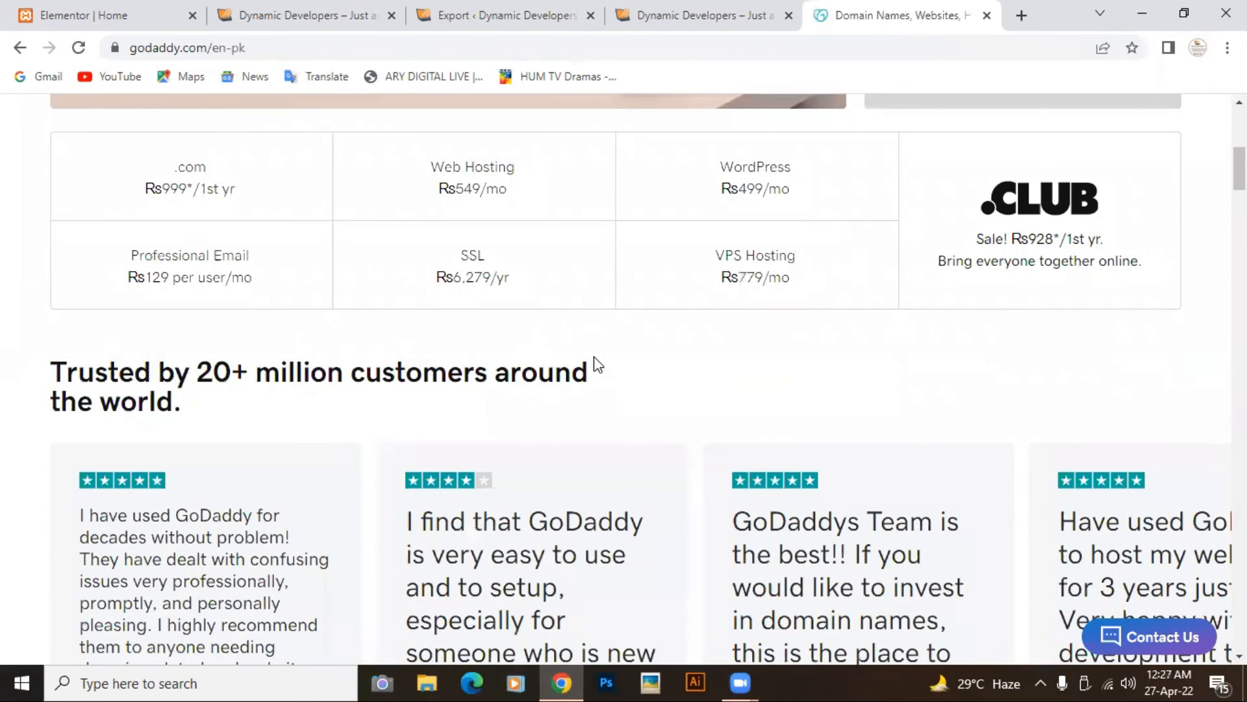
scroll(594, 357, "up", 1)
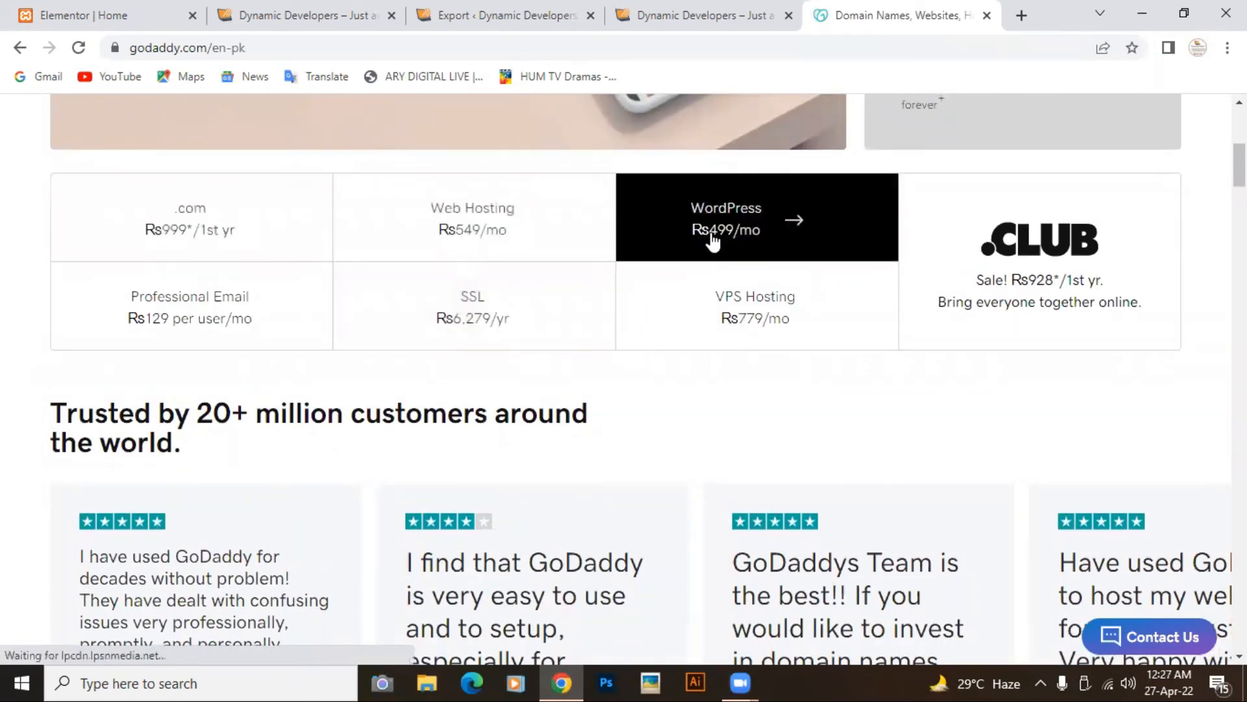
Step: Compare GoDaddy's four WordPress Hosting plans, Rs599 to Rs3,899/mo, and their storage and features
left_click(713, 237)
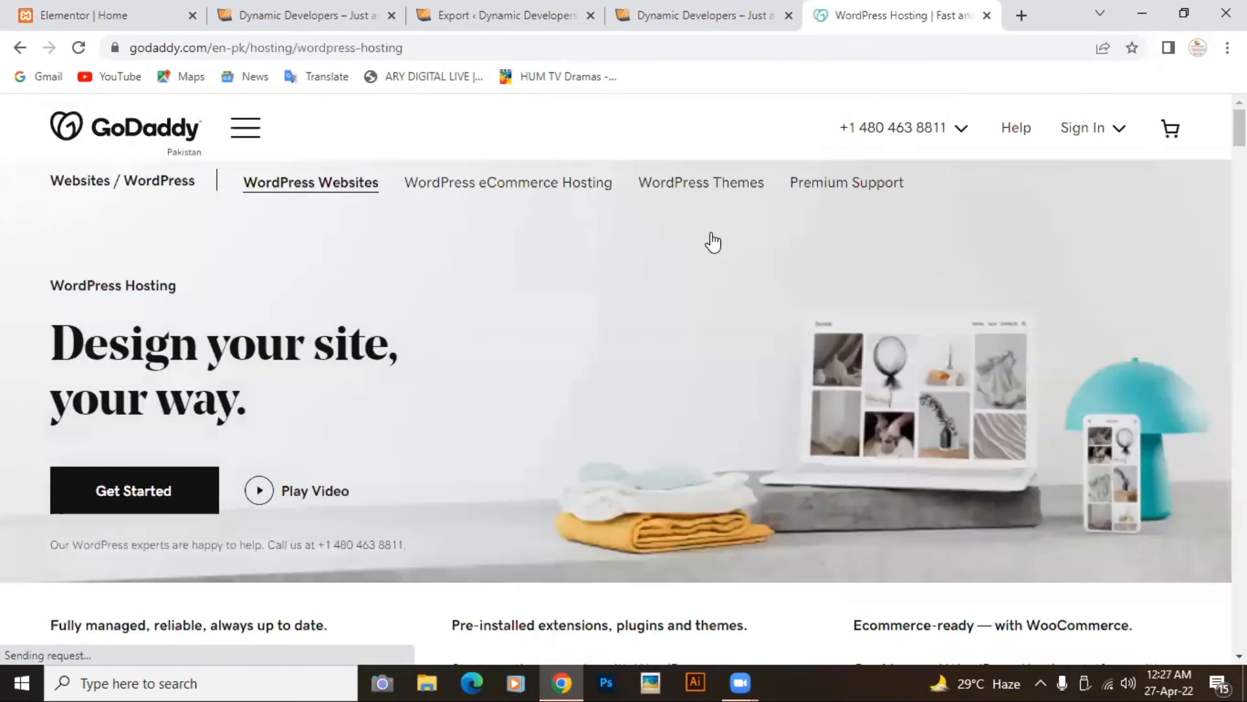
scroll(653, 326, "down", 10)
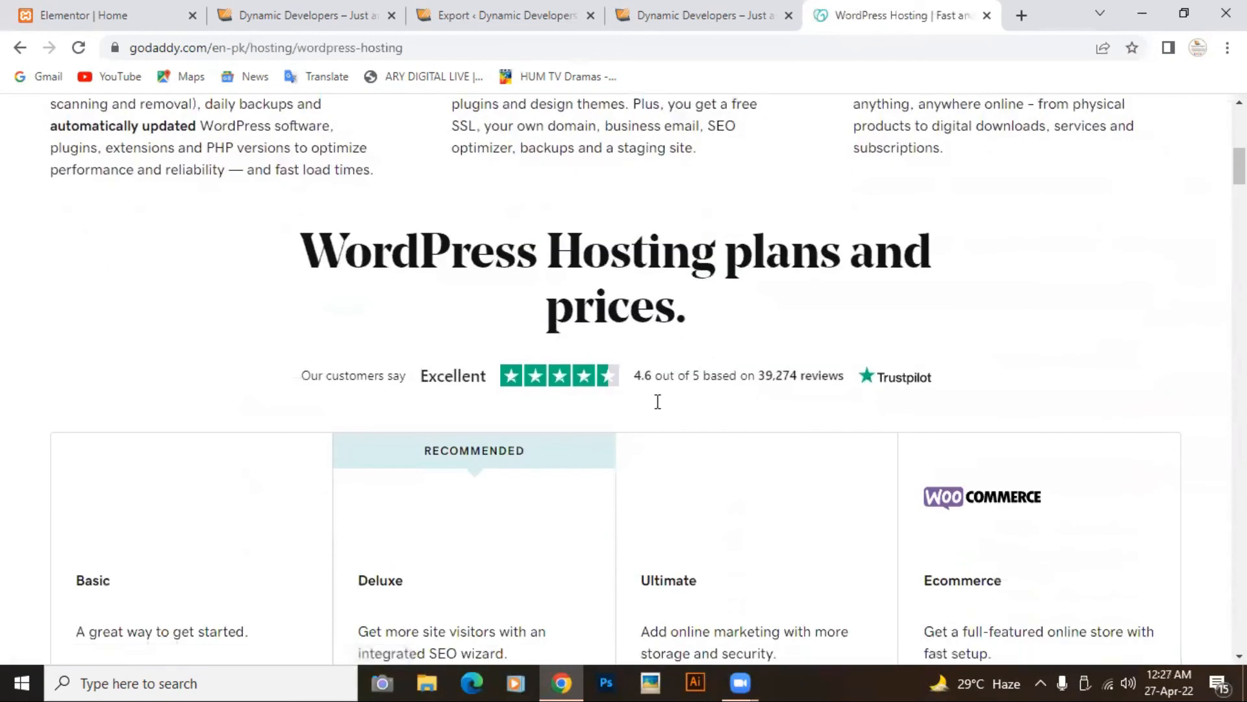
scroll(663, 477, "down", 5)
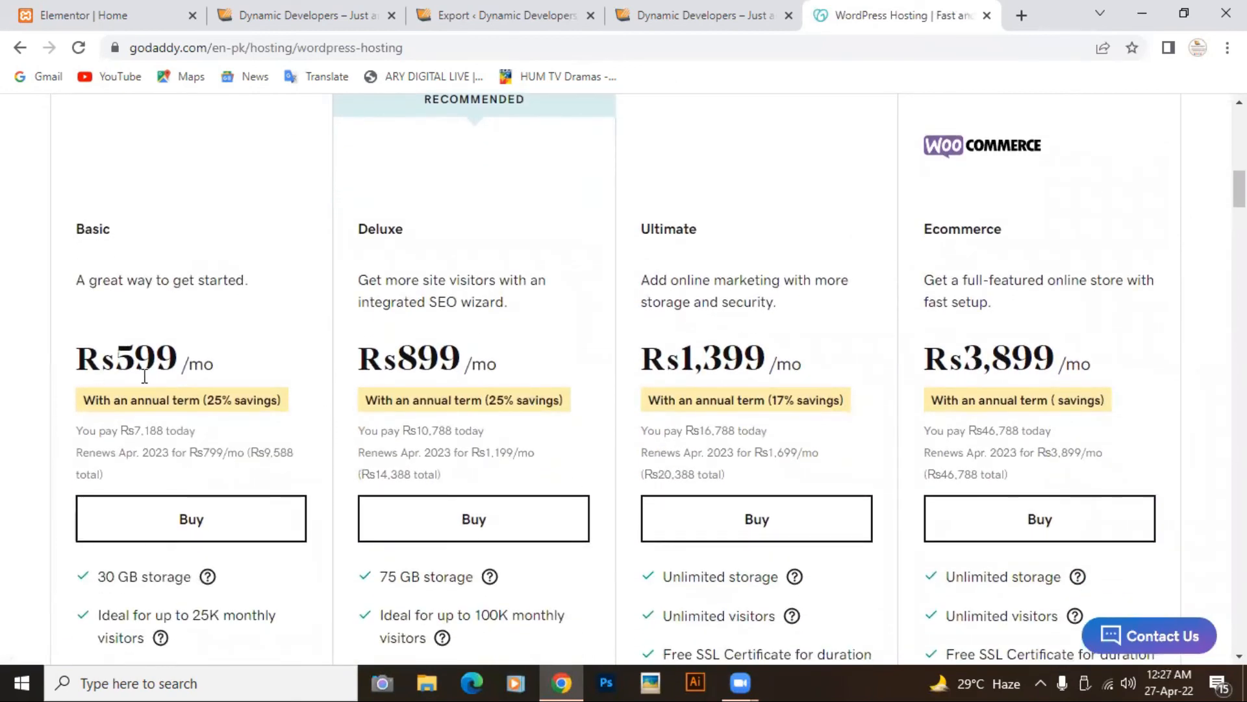
scroll(224, 412, "down", 2)
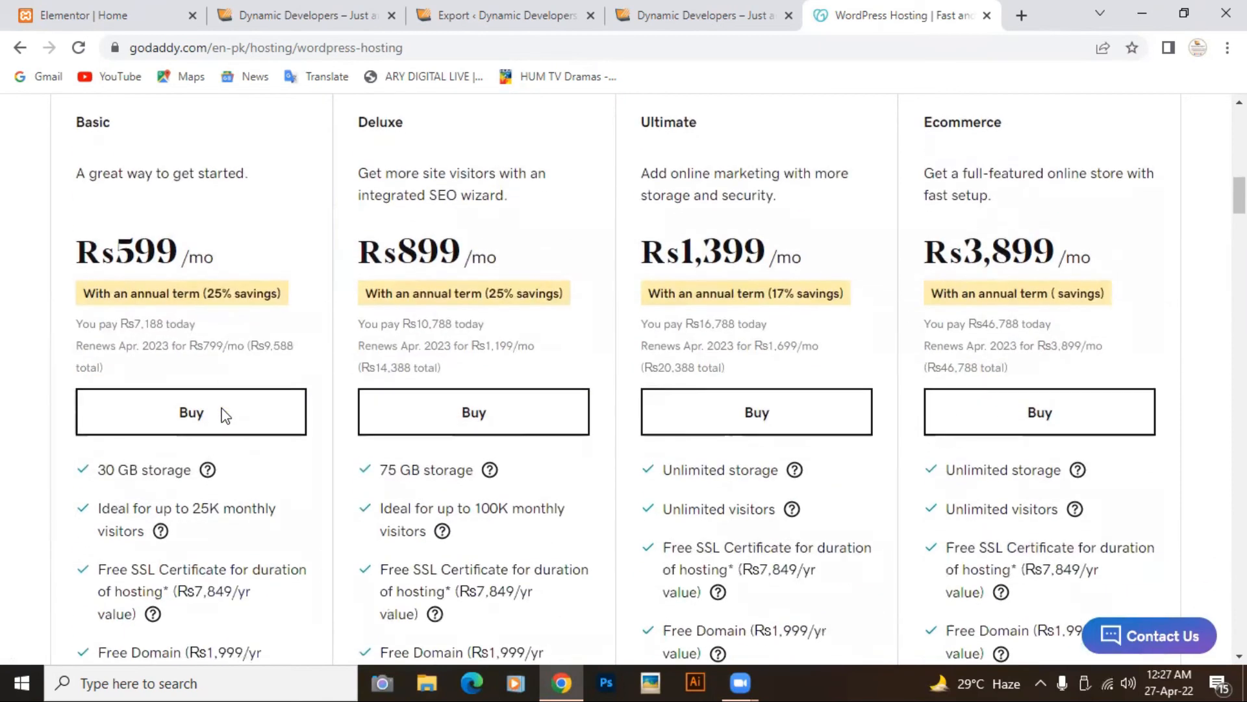
scroll(192, 514, "down", 3)
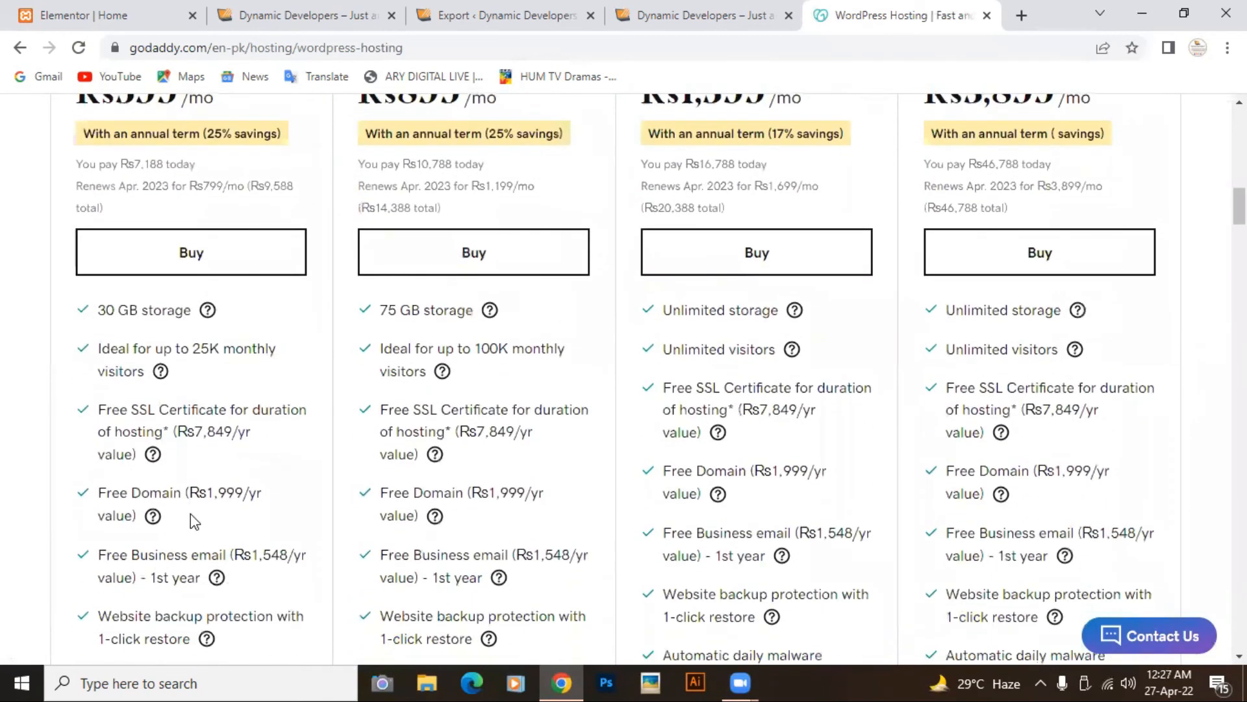
scroll(199, 481, "down", 3)
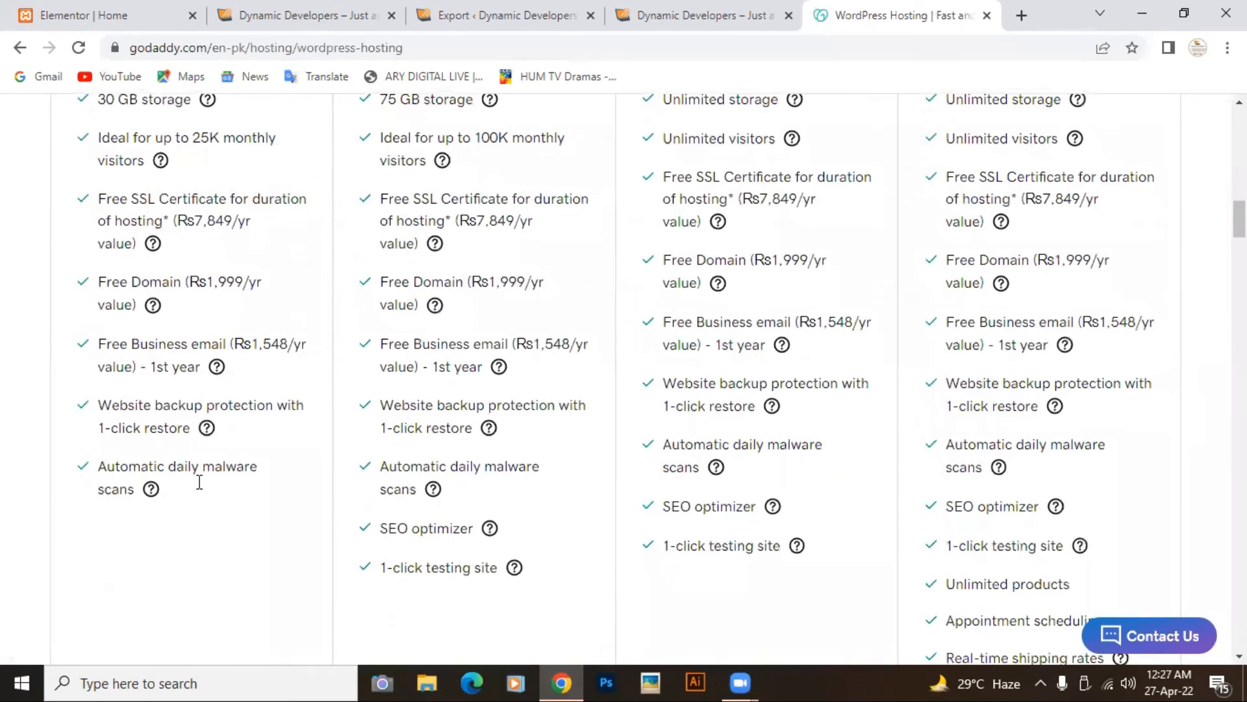
scroll(199, 481, "up", 2)
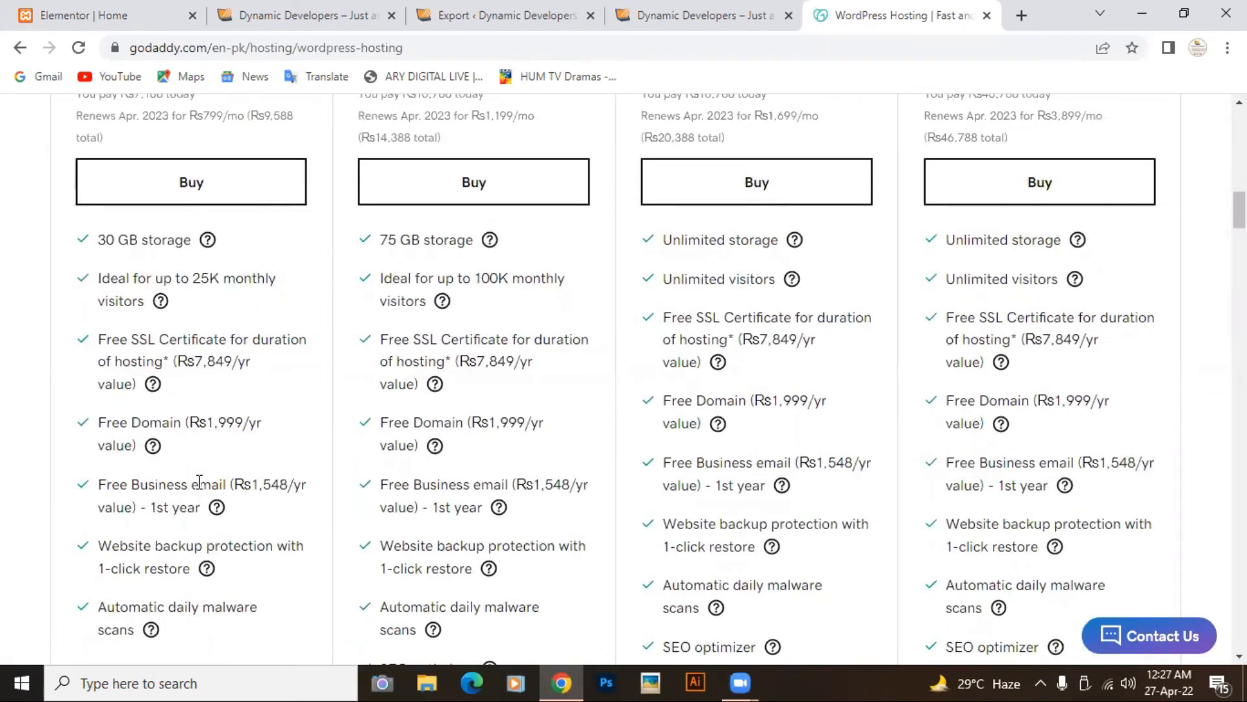
scroll(200, 481, "up", 5)
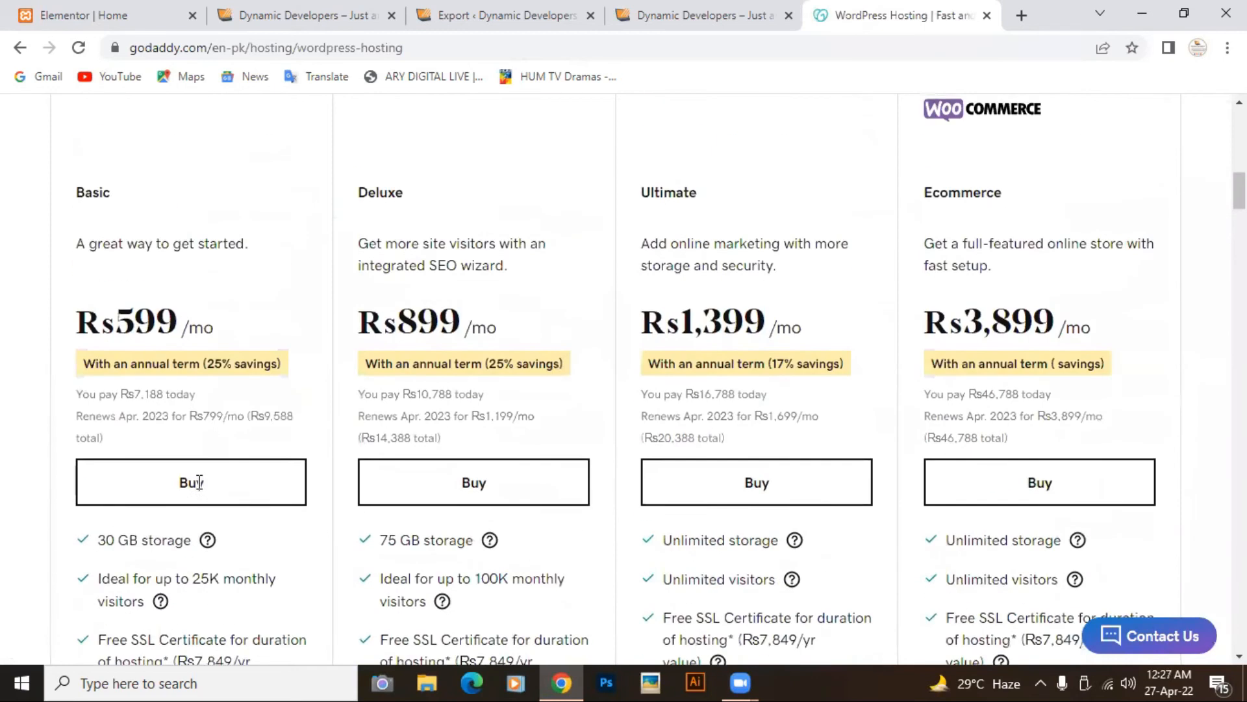
scroll(201, 490, "up", 2)
scroll(201, 488, "down", 8)
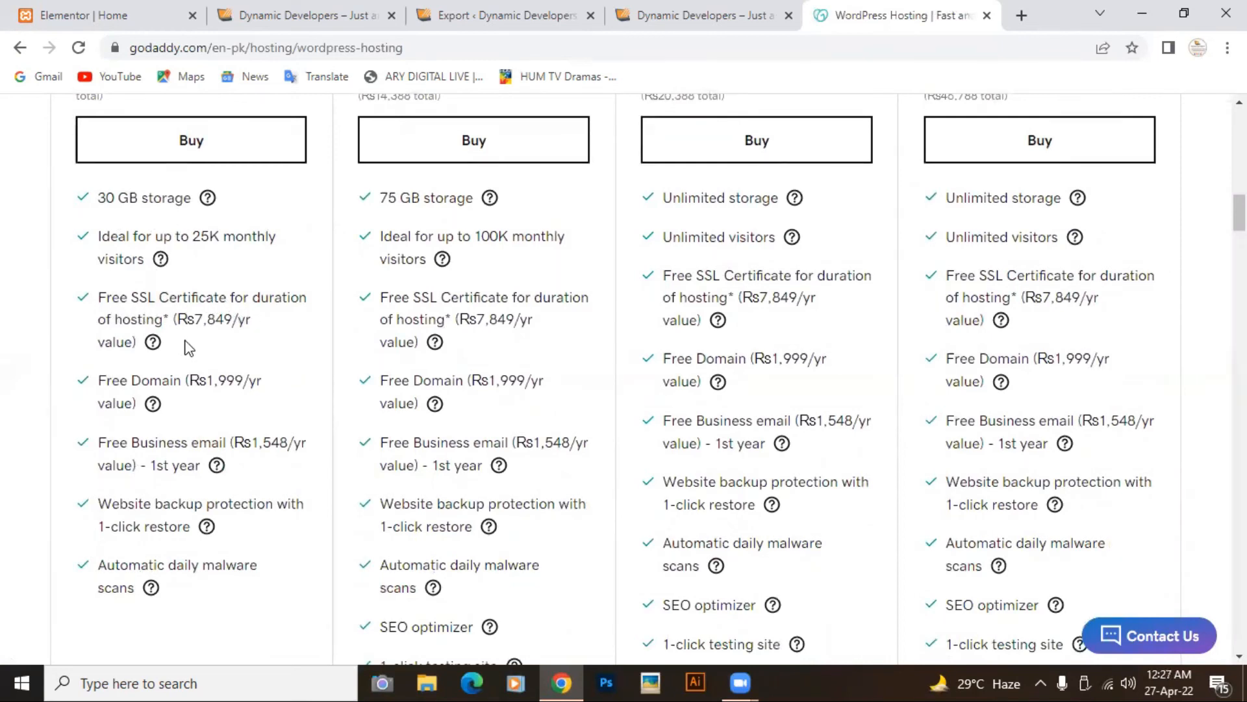
scroll(189, 348, "down", 1)
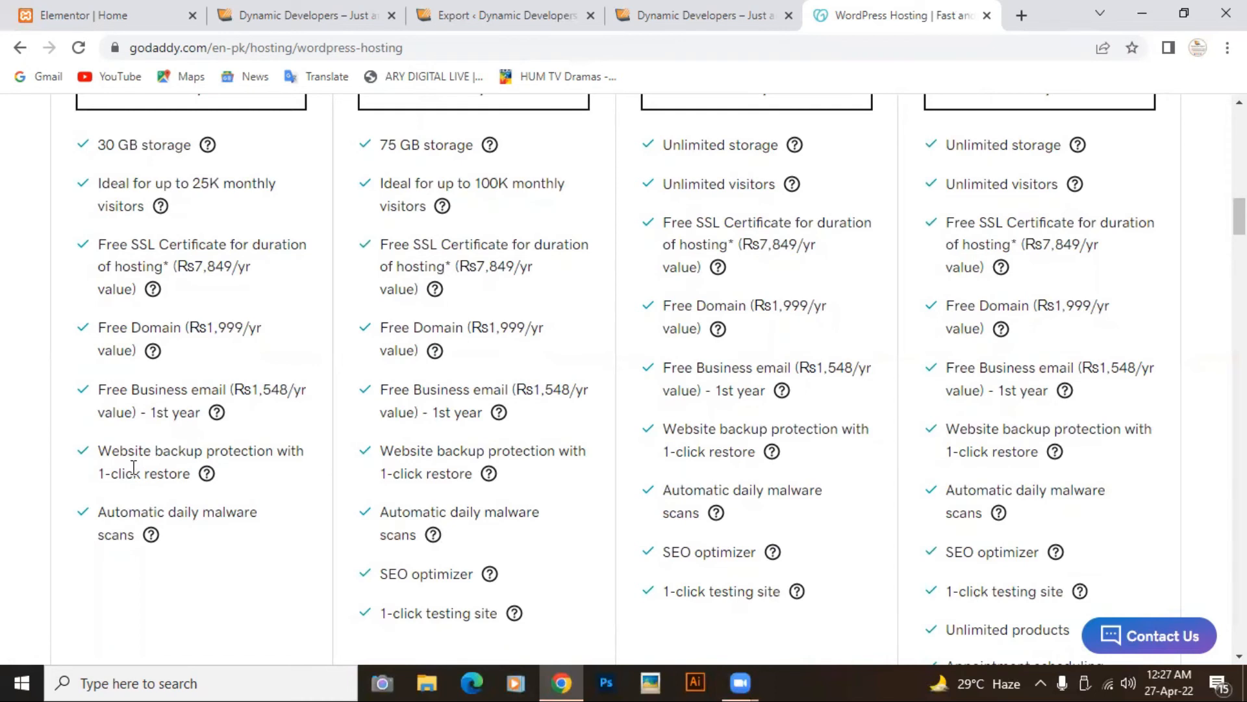
scroll(133, 467, "up", 1)
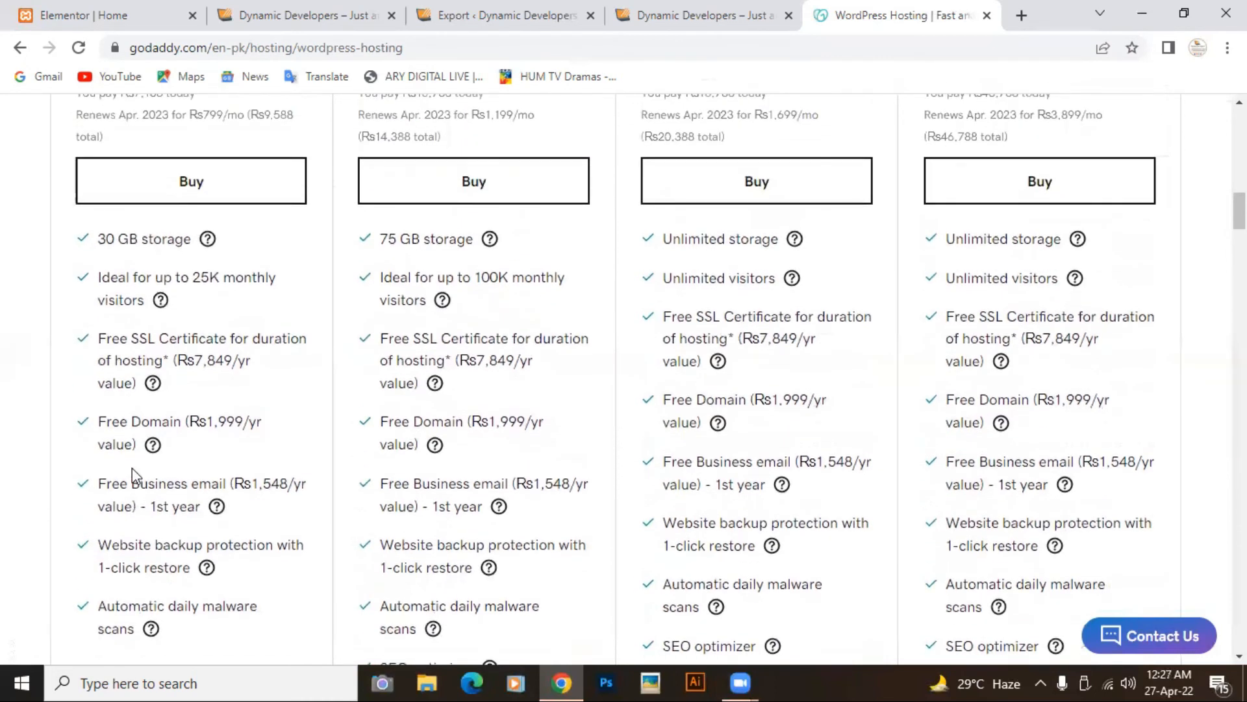
scroll(133, 468, "up", 2)
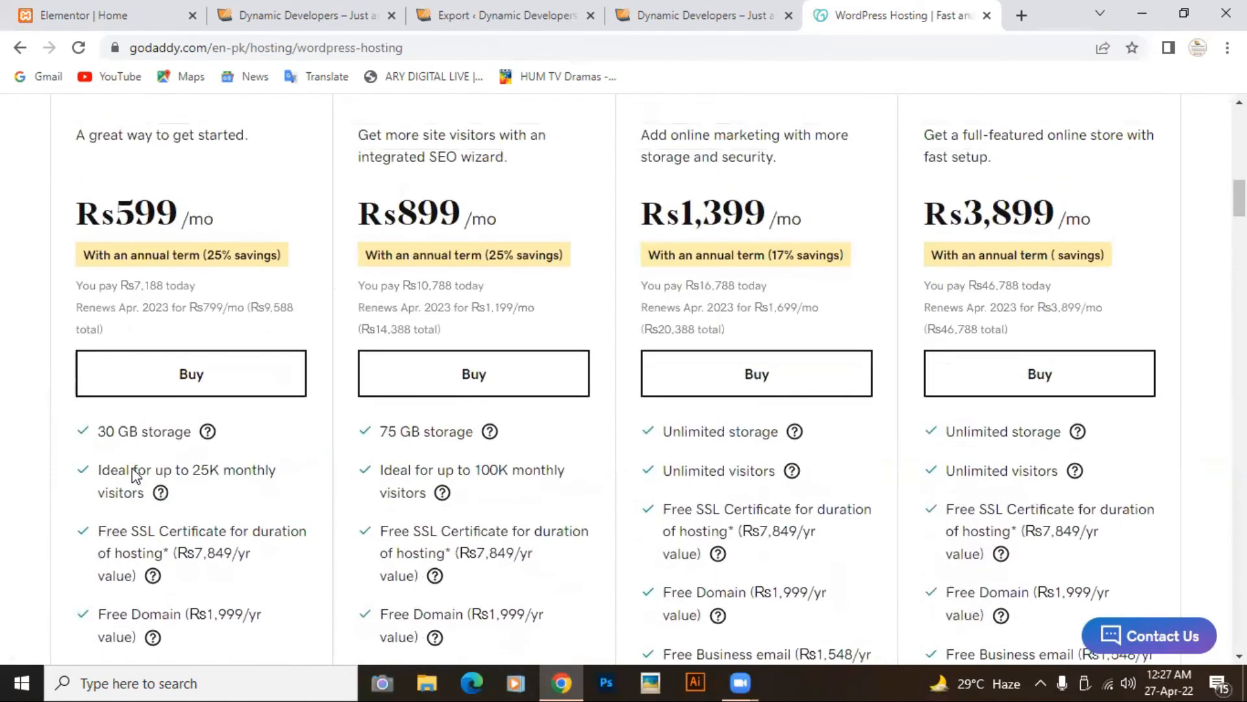
Step: Add GoDaddy's Rs599/mo starter WordPress plan to the cart and review the cart
left_click(162, 384)
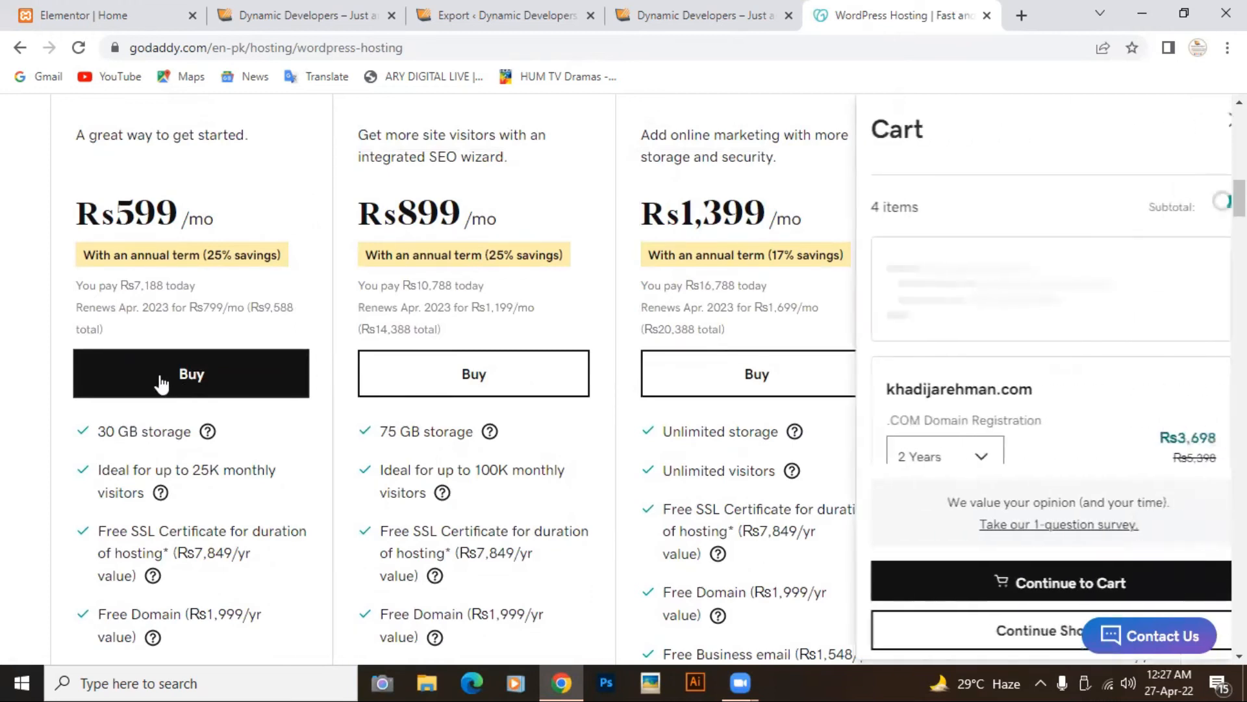
scroll(1107, 307, "down", 5)
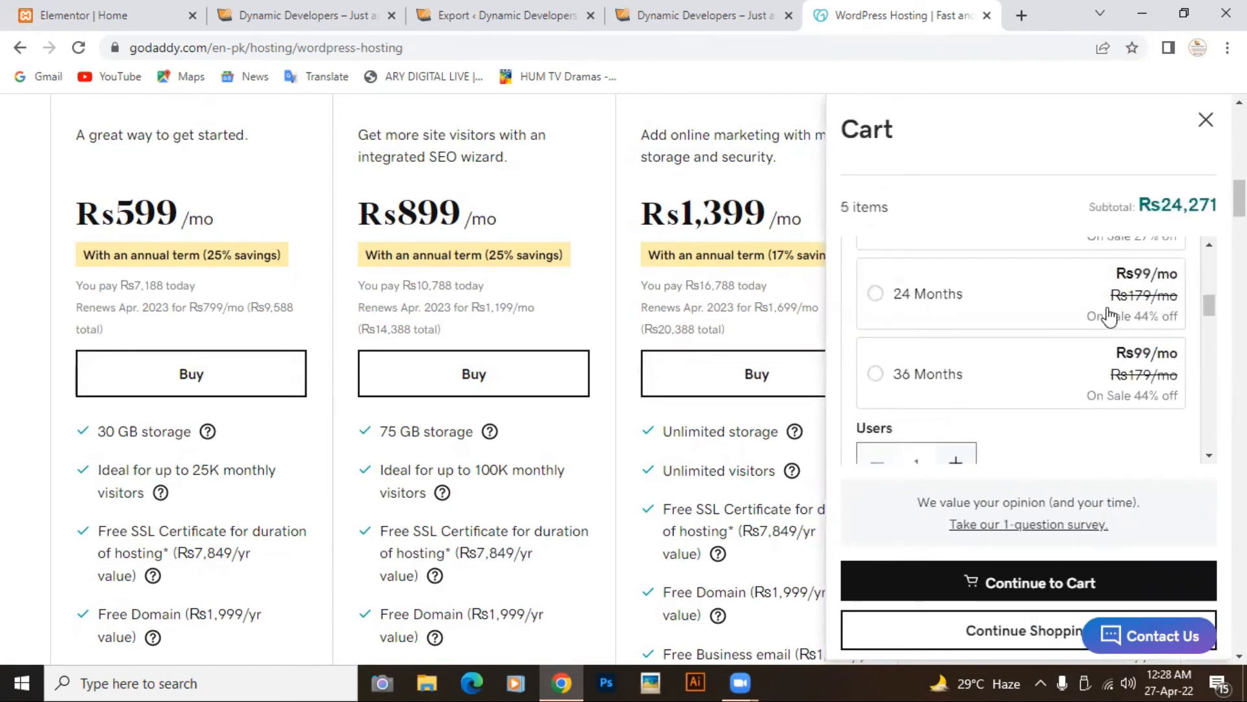
scroll(1109, 317, "up", 3)
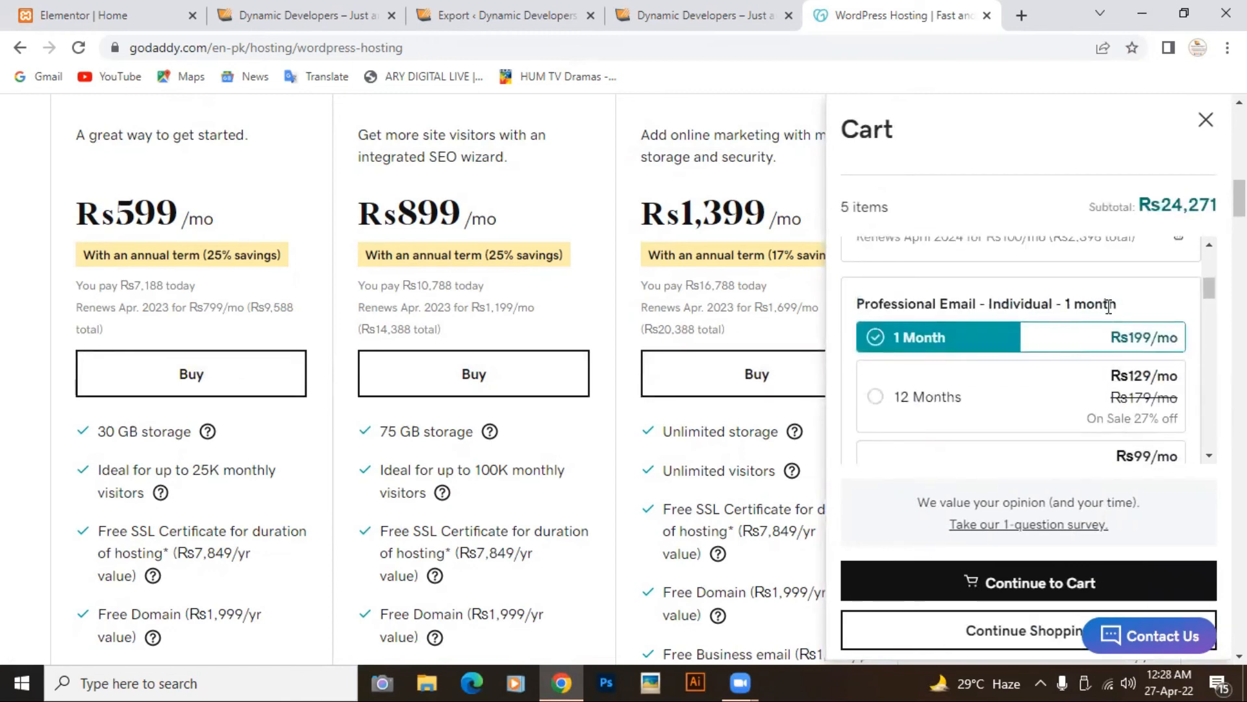
scroll(1109, 307, "down", 4)
scroll(1109, 315, "up", 1)
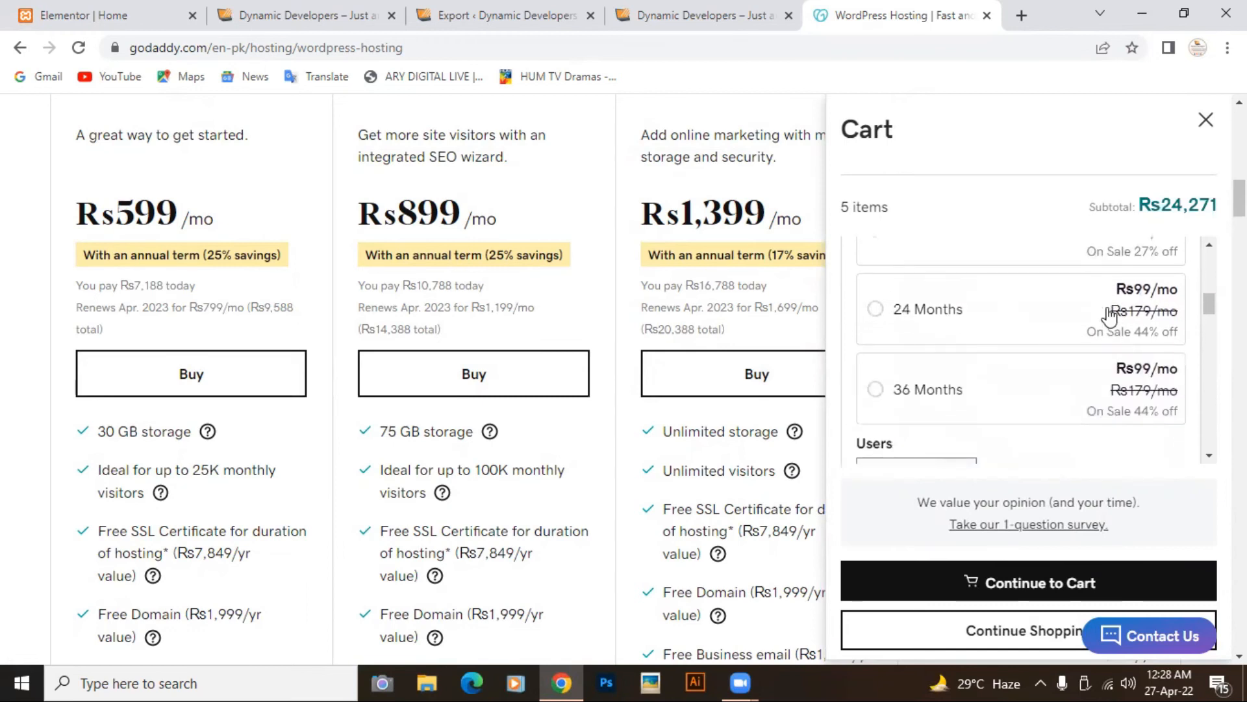
Step: Change the Professional Email term, choosing 24 then 12 months, and close the cart
left_click(1109, 317)
scroll(1049, 306, "up", 1)
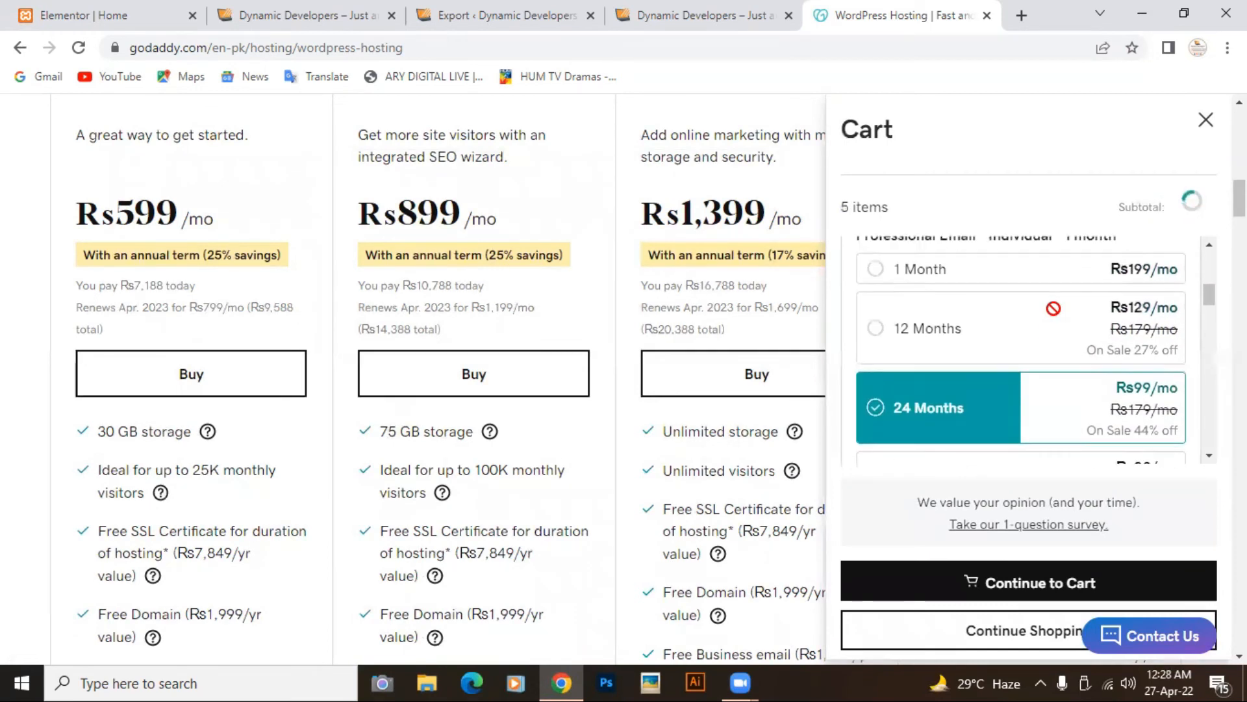
left_click(974, 321)
scroll(975, 316, "down", 3)
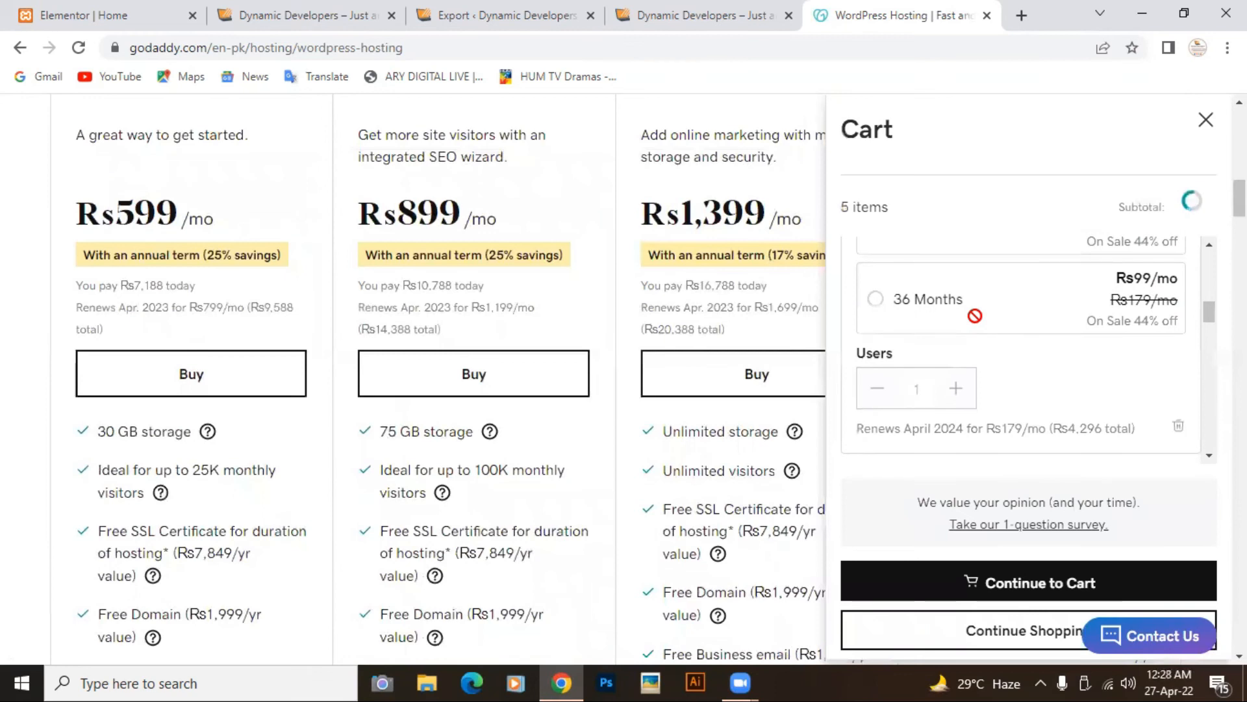
left_click(1207, 124)
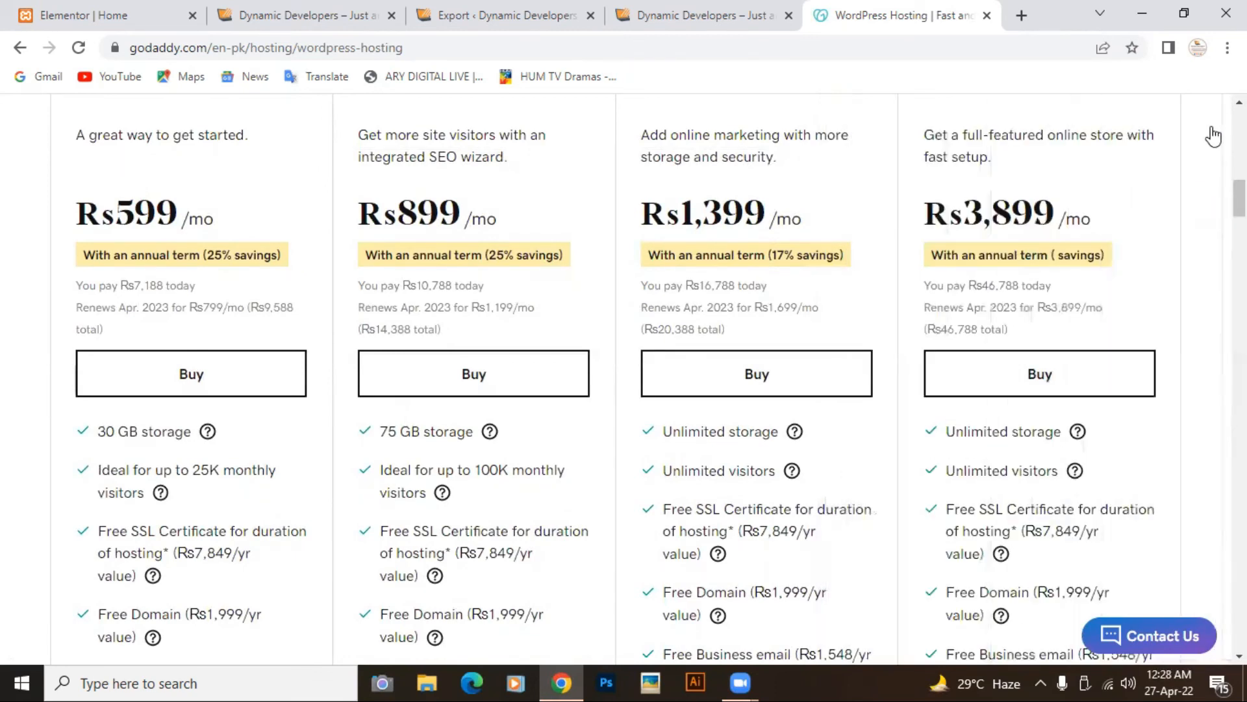
Step: Close the GoDaddy tab and go to dreamhost.com in a new tab
left_click(986, 16)
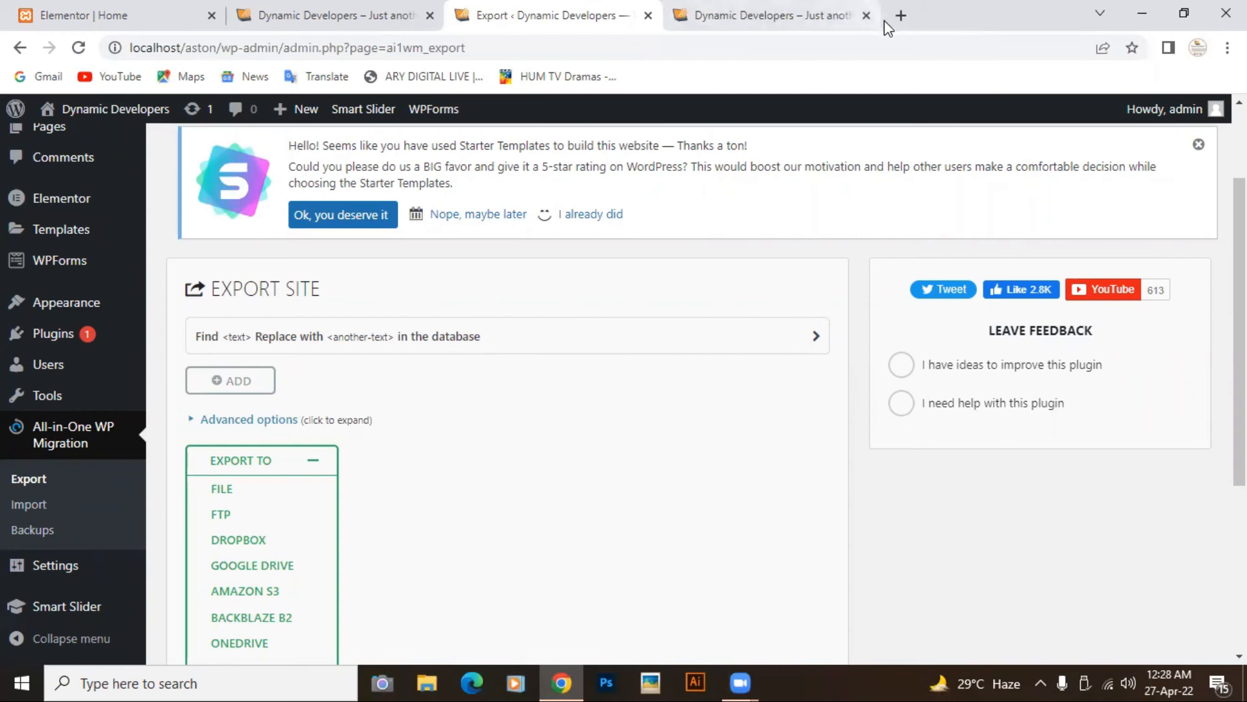
left_click(900, 16)
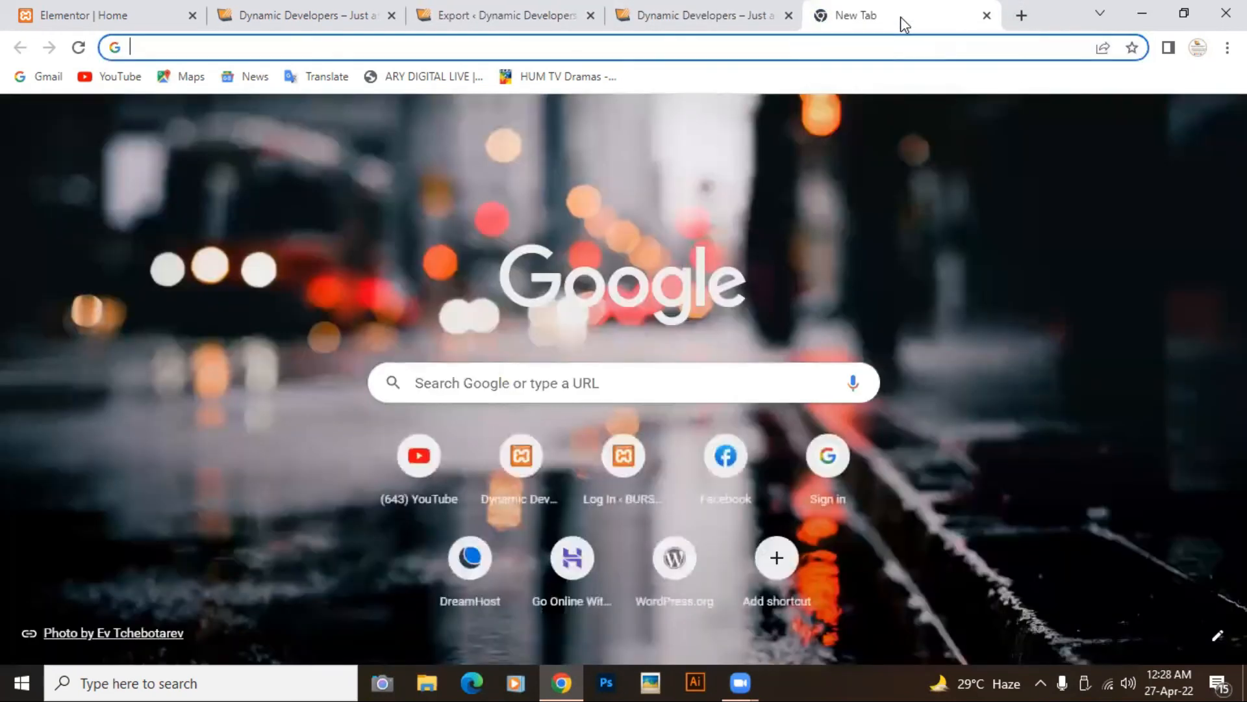
type("Dreamhost.com")
key("Return")
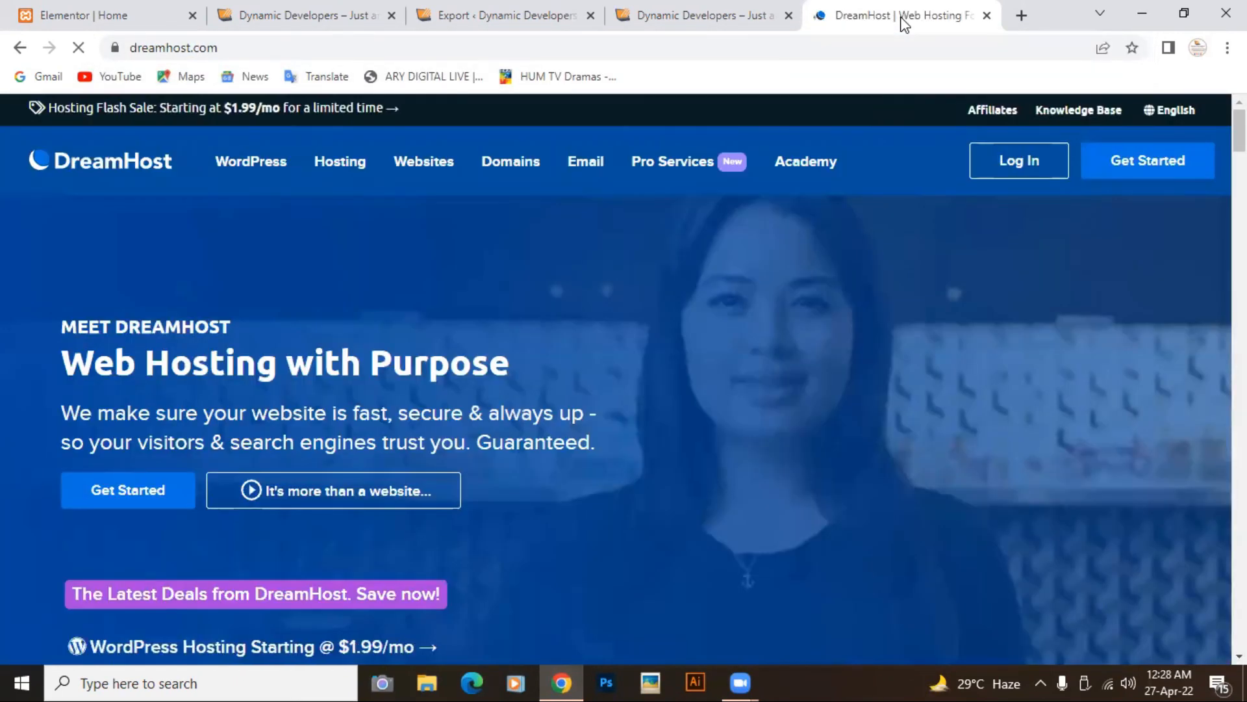
Step: Compare DreamHost's WordPress plans, Starter $2.59/mo and Unlimited $3.95/mo, then open a new tab
mouse_move(855, 193)
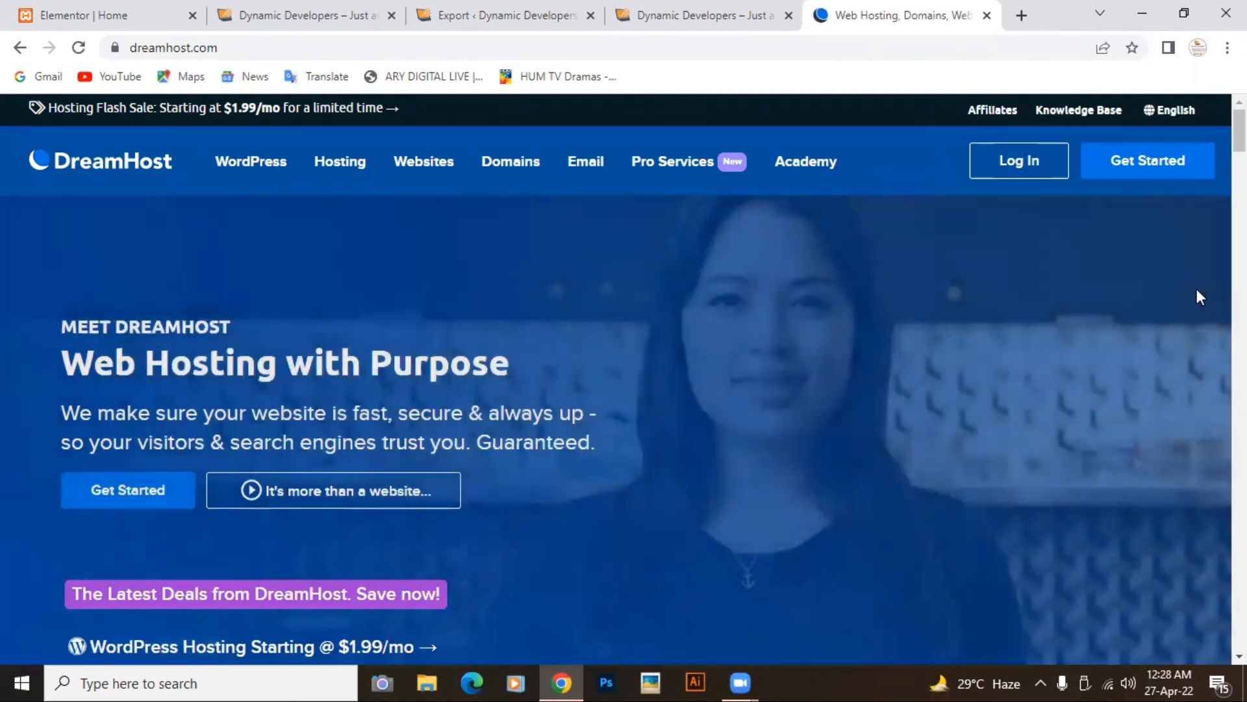
scroll(1016, 361, "down", 5)
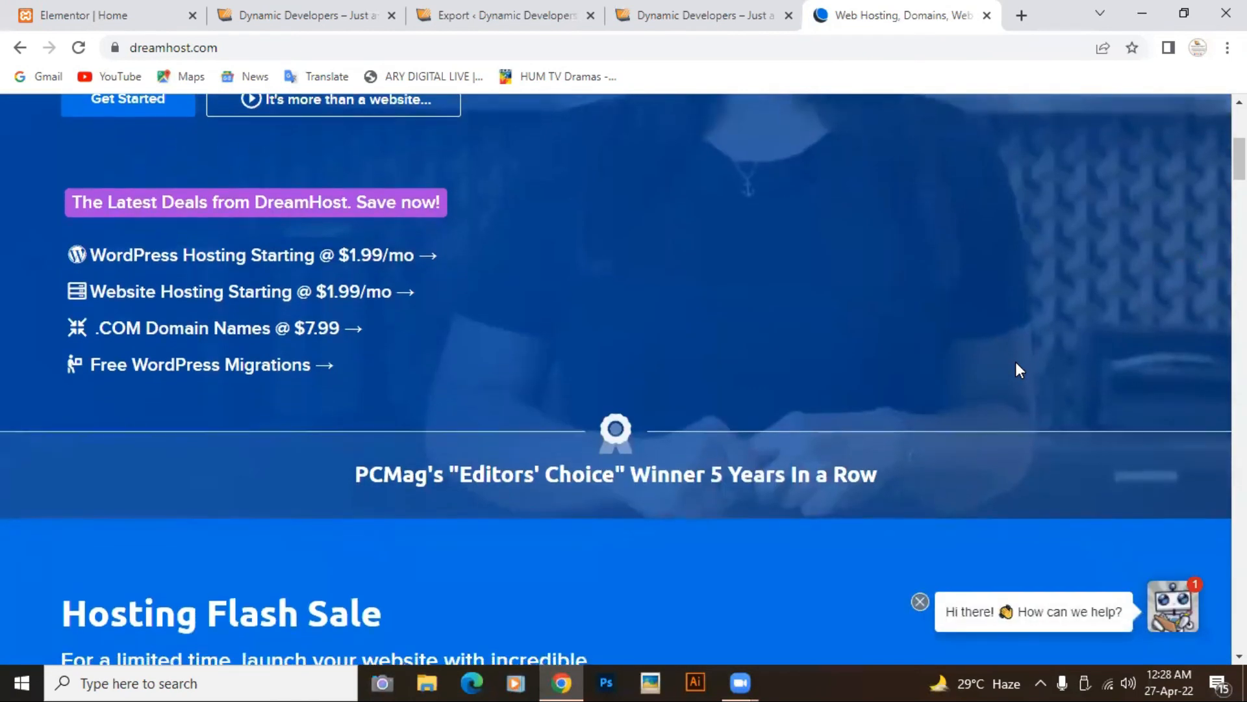
left_click(266, 260)
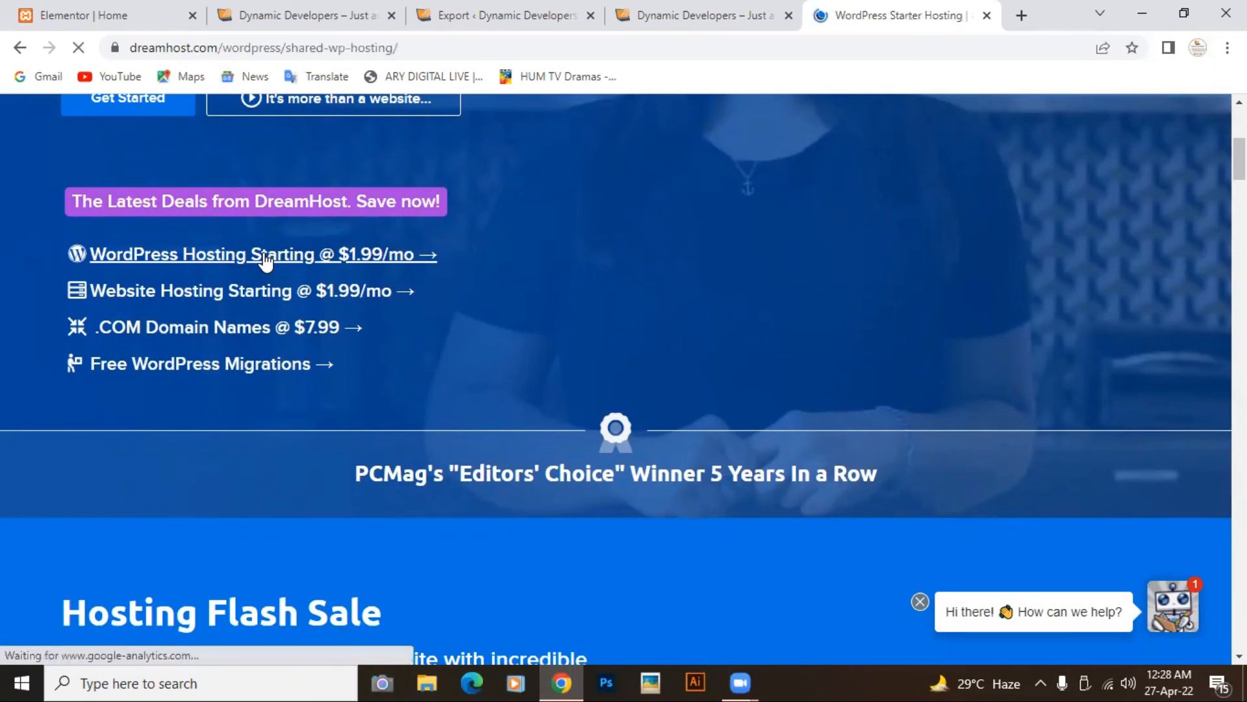
scroll(402, 335, "down", 1)
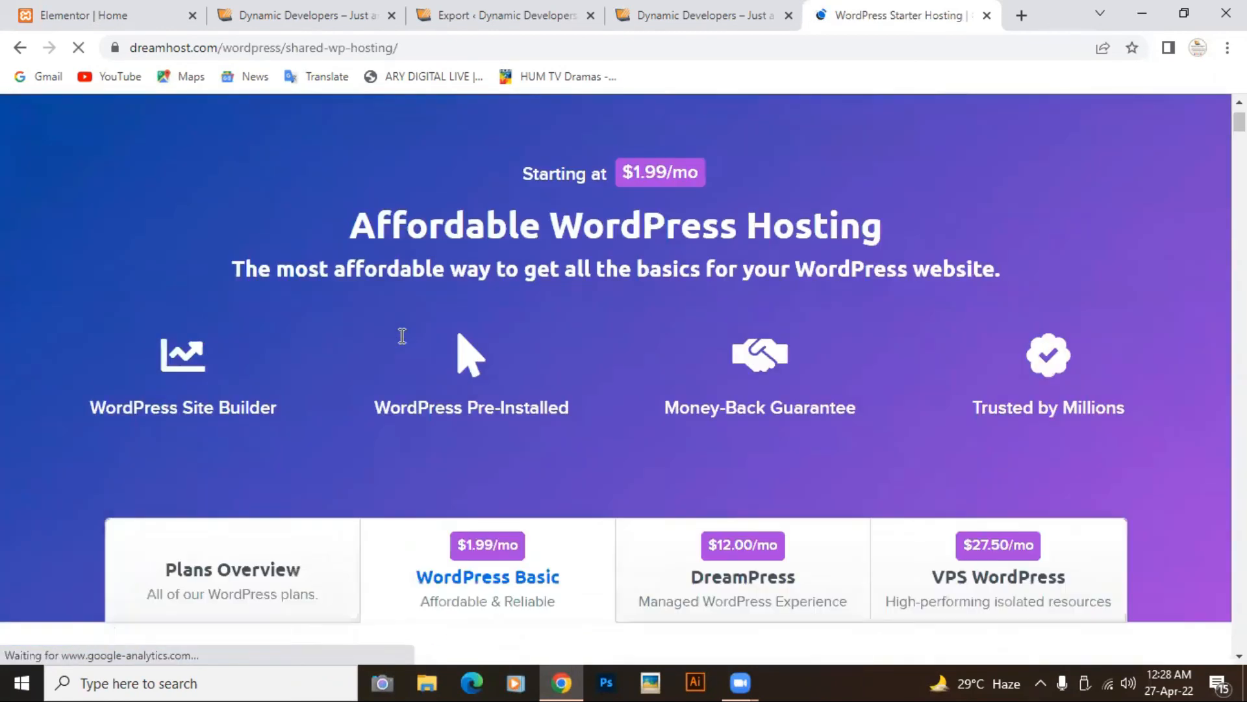
scroll(402, 336, "down", 2)
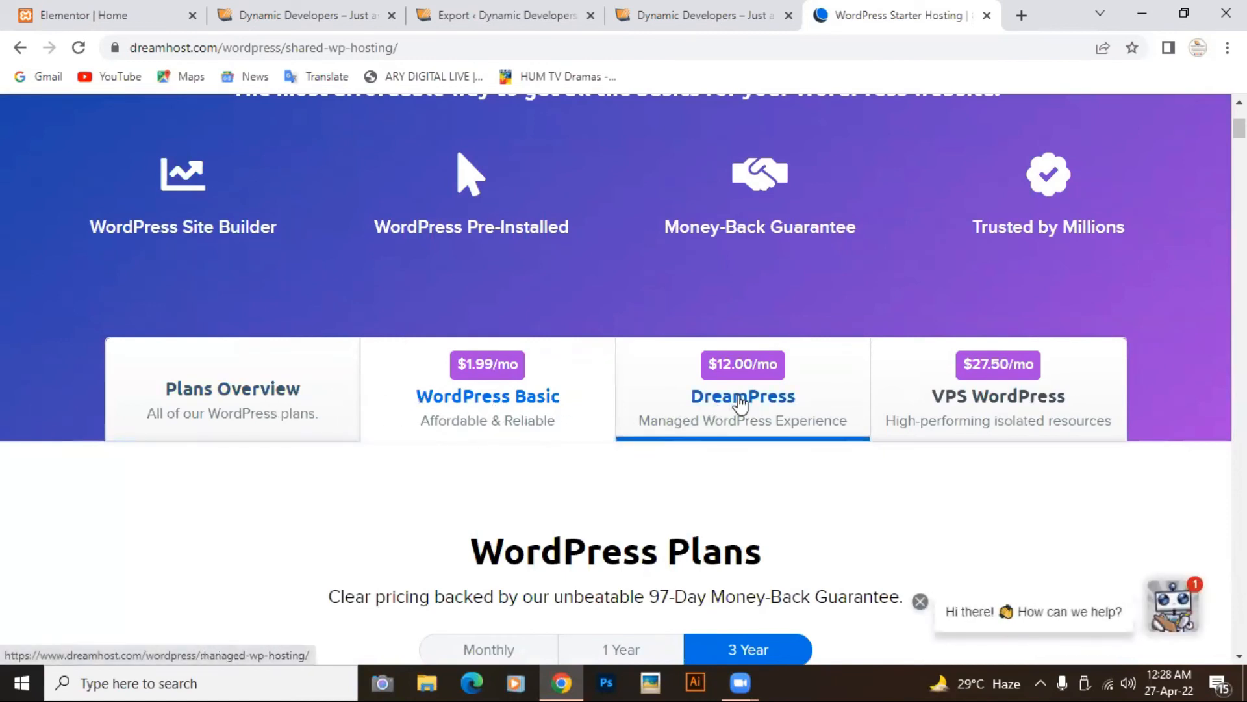
scroll(710, 466, "down", 5)
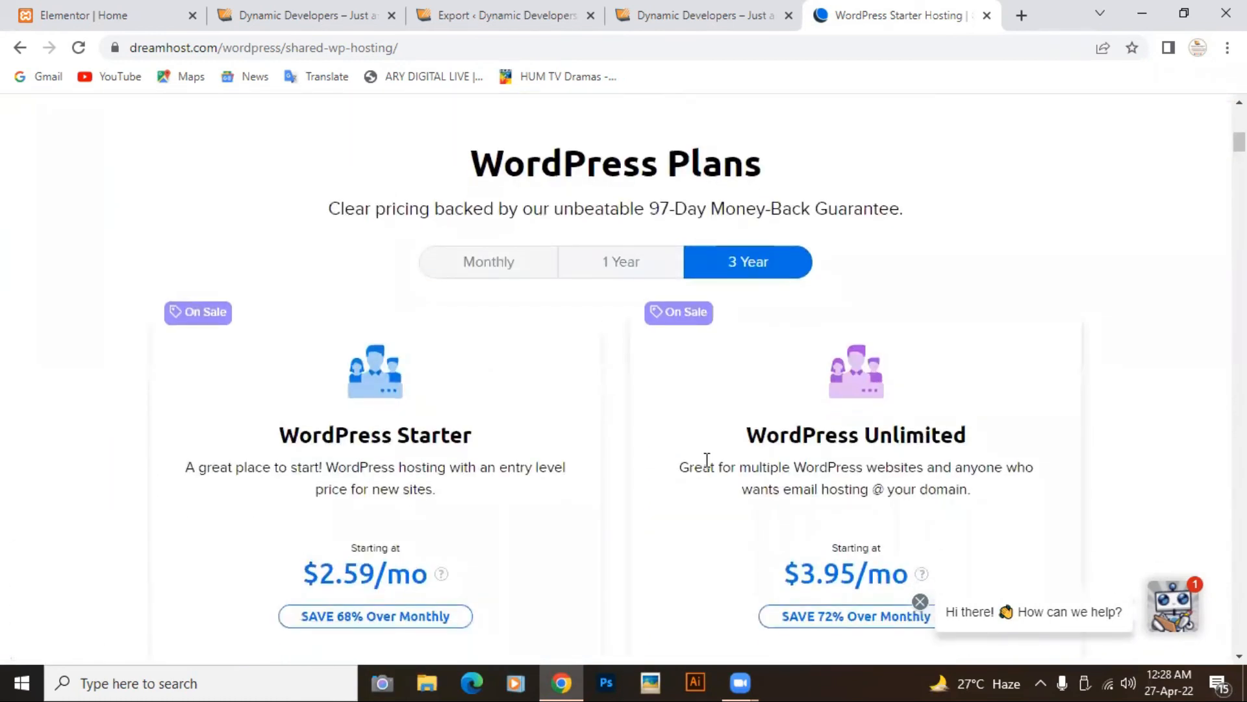
scroll(708, 462, "down", 3)
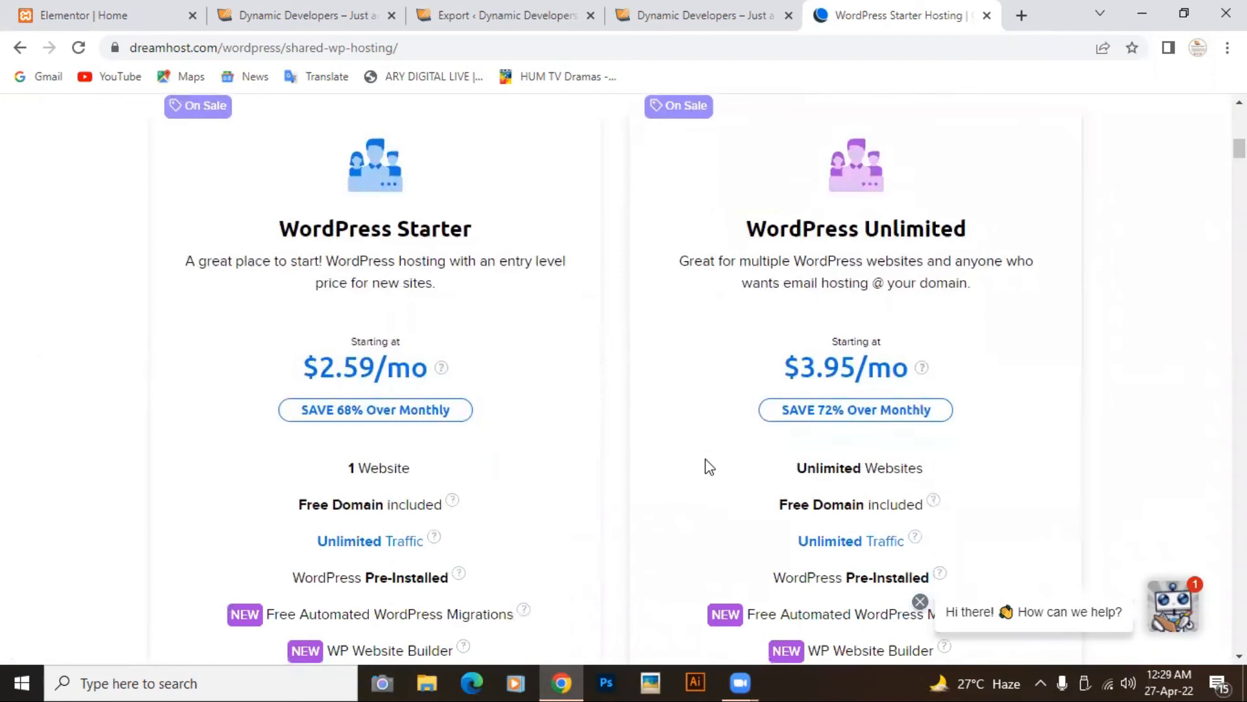
scroll(709, 466, "down", 10)
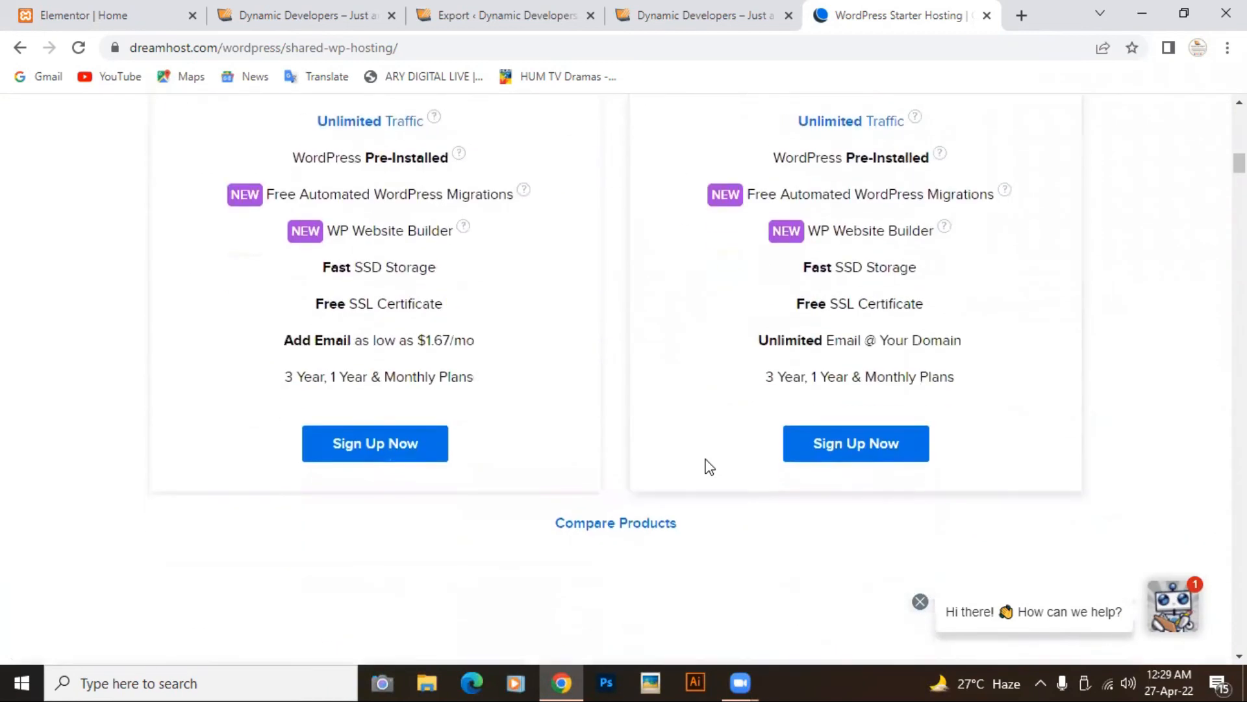
scroll(709, 466, "up", 11)
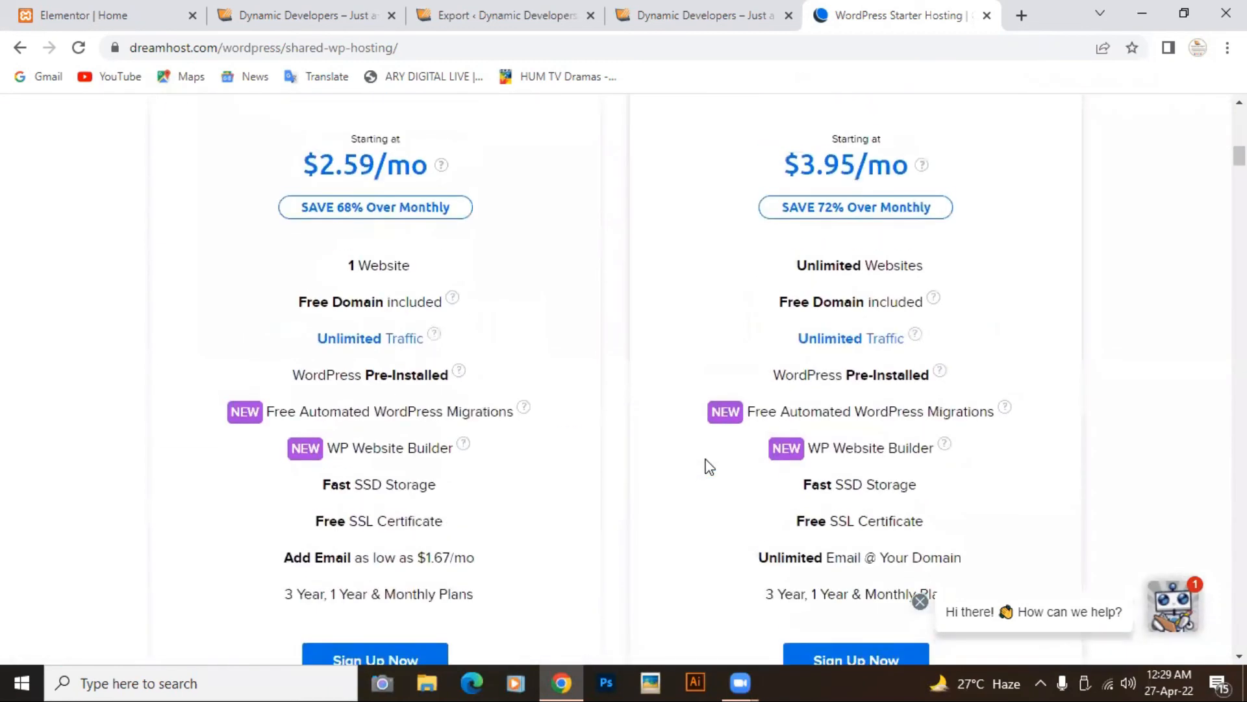
scroll(706, 460, "up", 7)
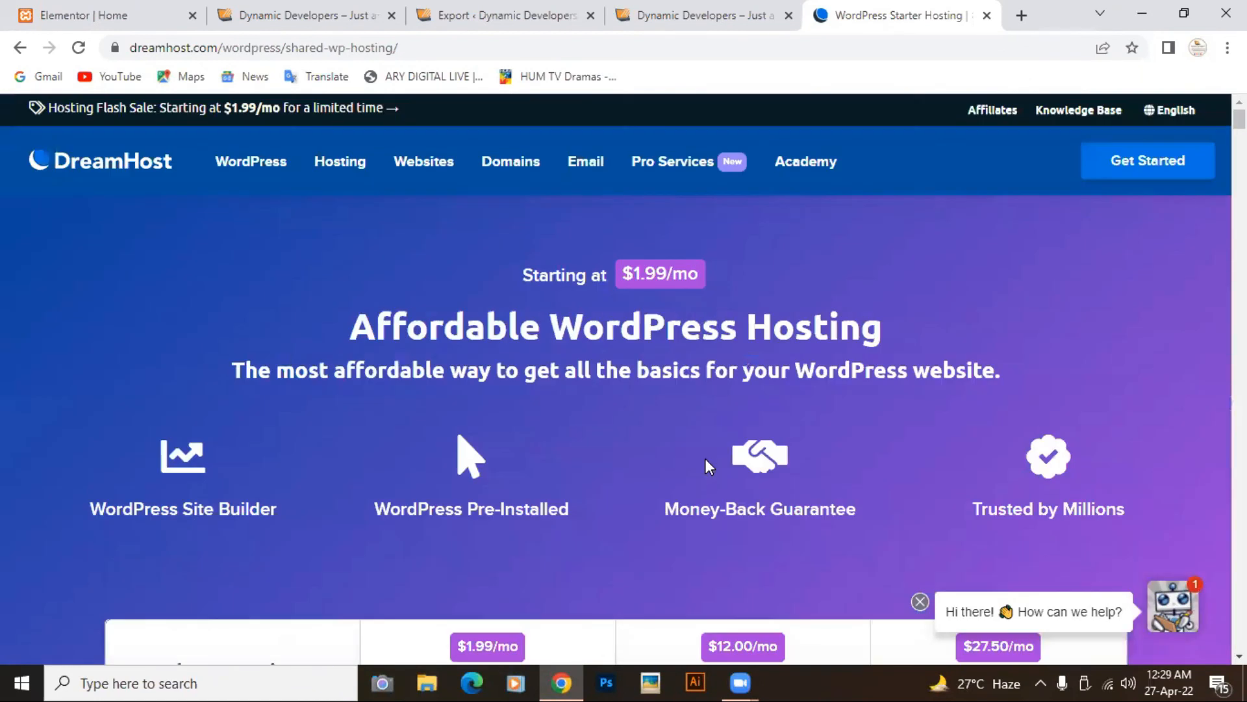
left_click(1019, 18)
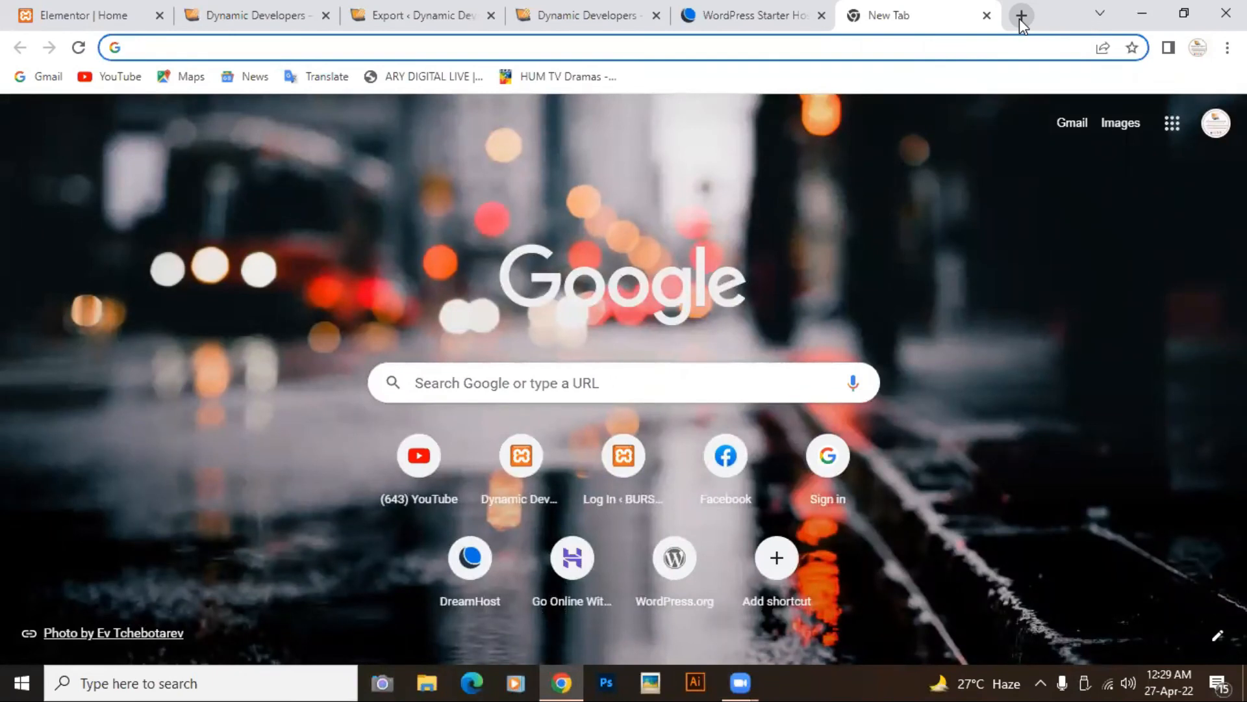
Step: Go to hoster.pk and bring up its WordPress hosting plan cards
type("H")
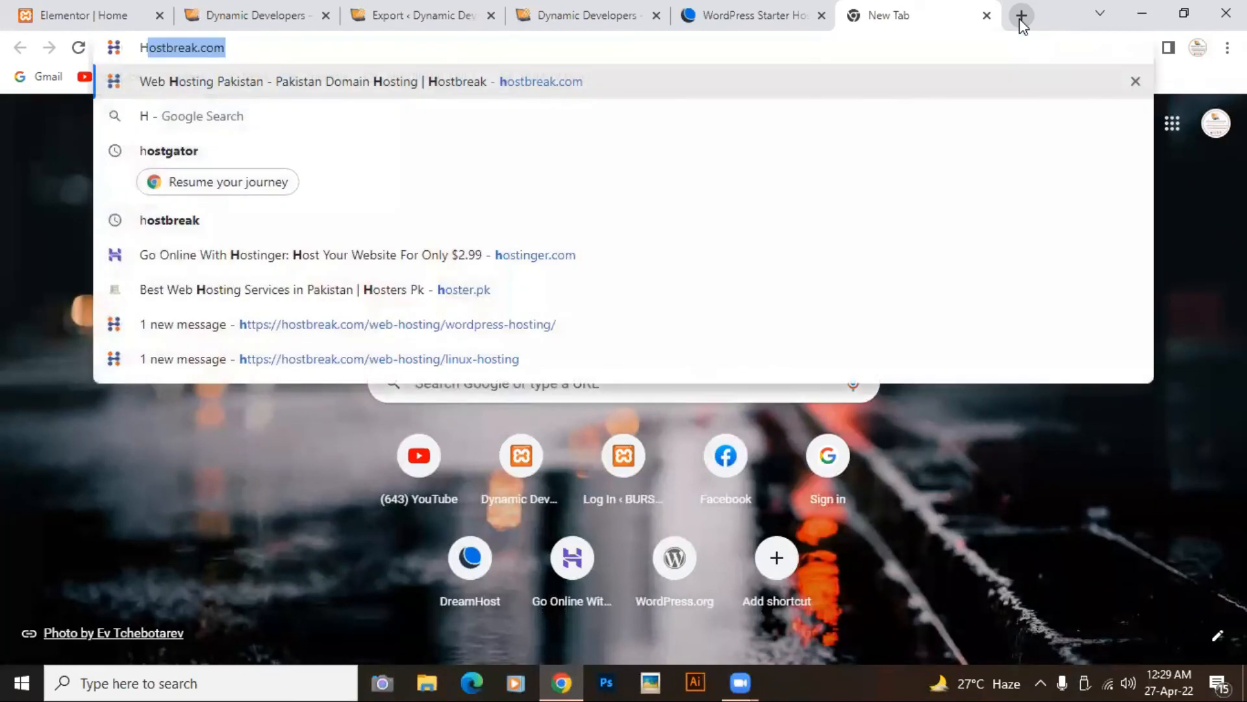
type("oster.pk")
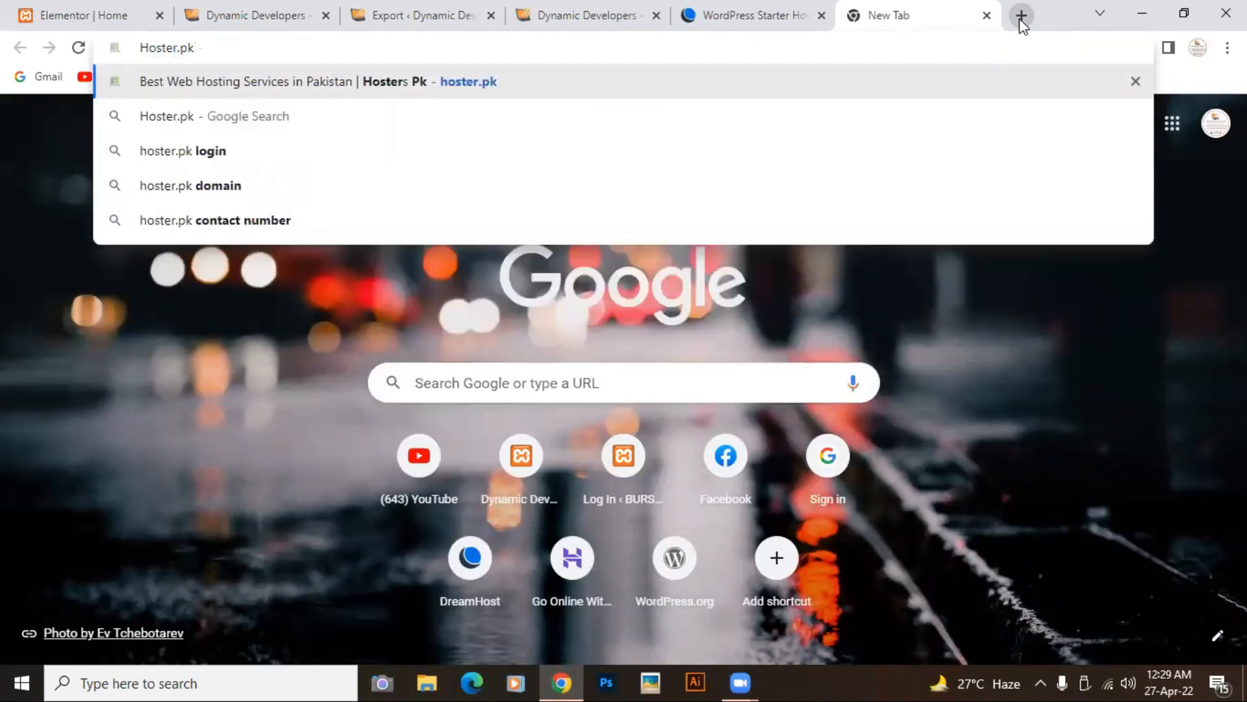
key("Return")
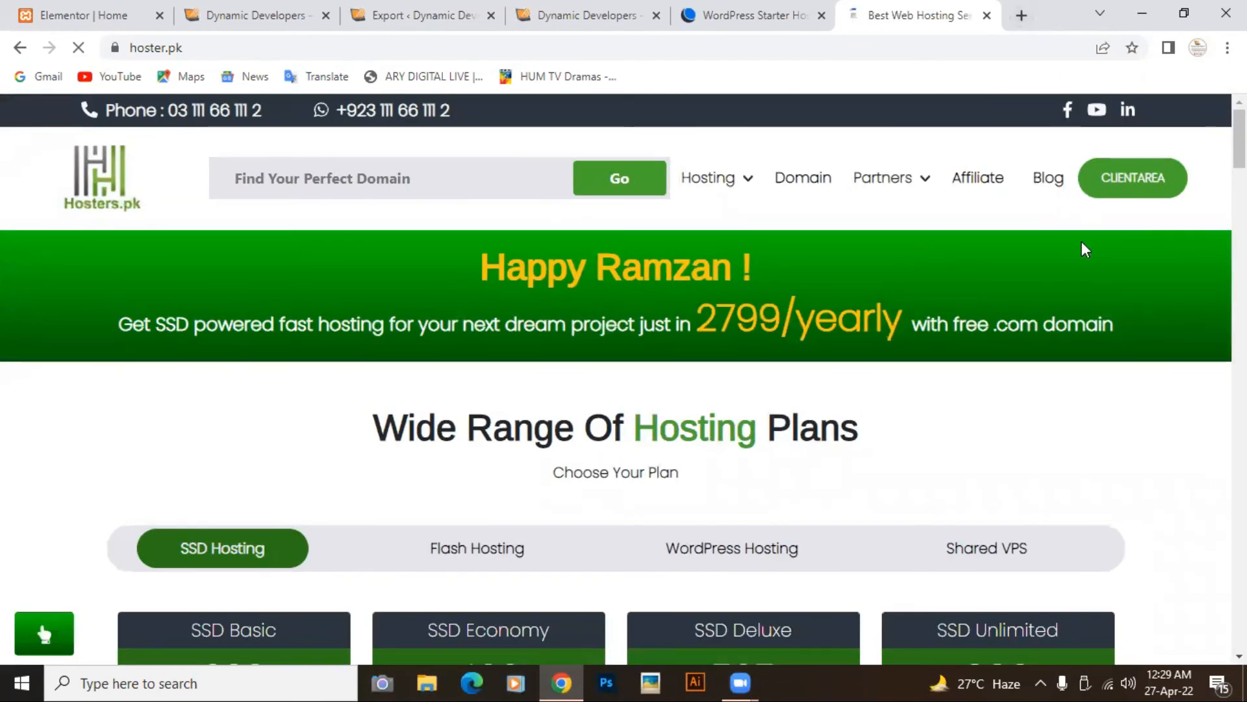
scroll(1082, 241, "down", 4)
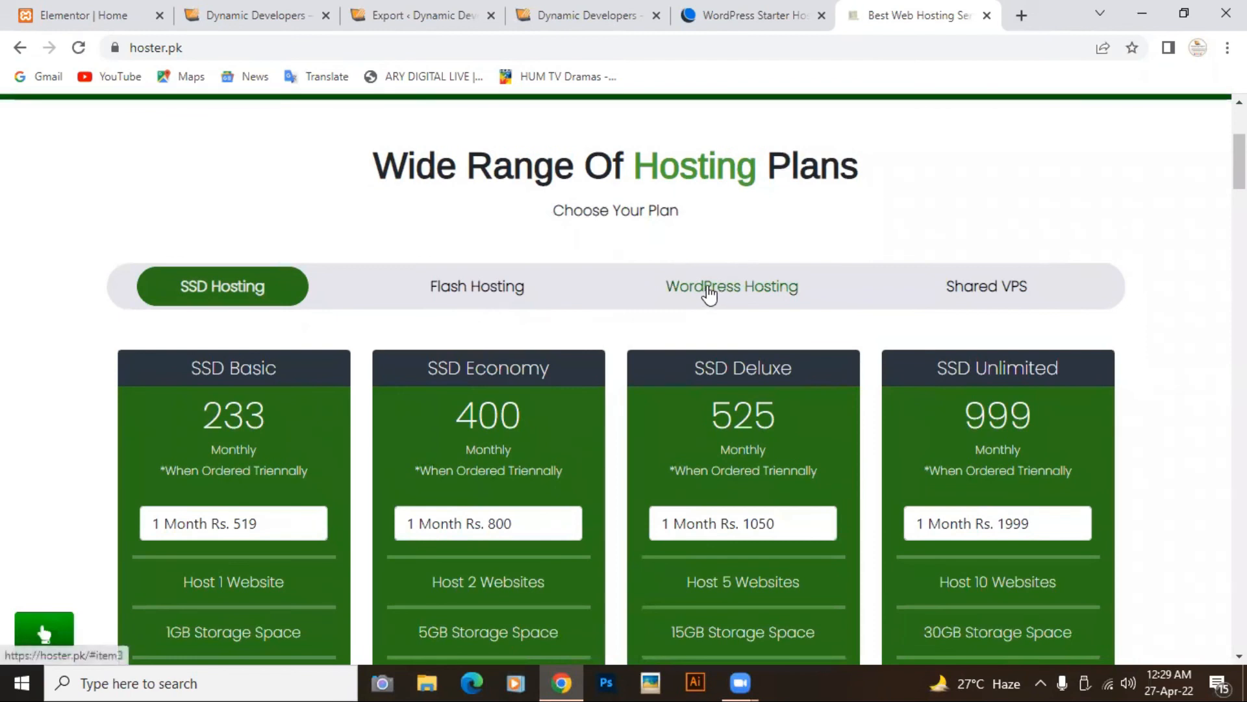
left_click(707, 293)
scroll(710, 286, "up", 3)
left_click(709, 293)
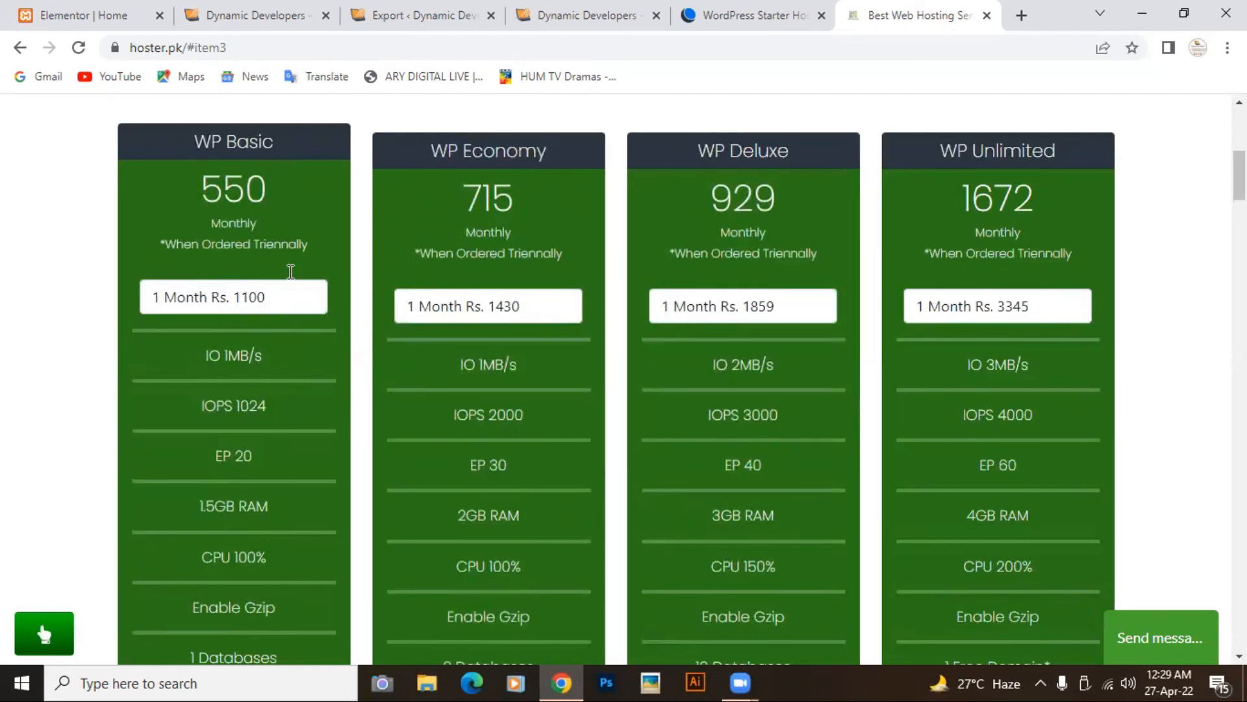
Step: Review the pricing table and buy the first plan, reaching the Choose a Domain step
scroll(290, 271, "down", 2)
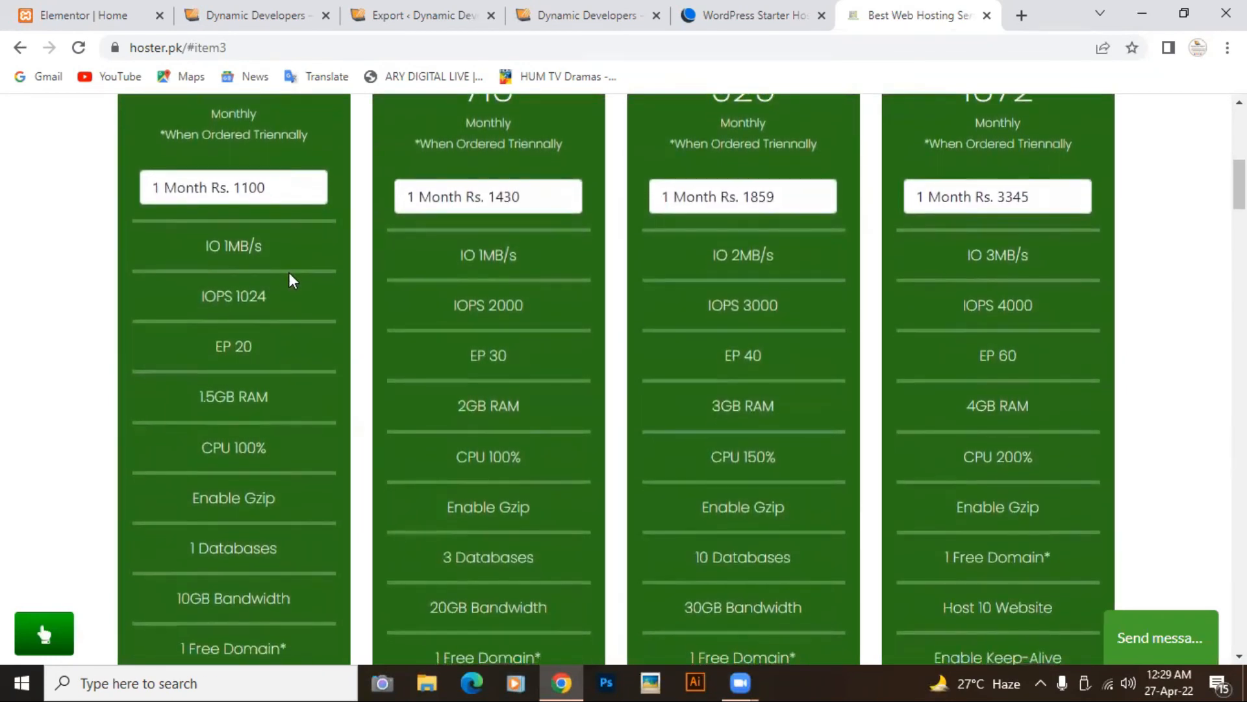
scroll(256, 298, "down", 5)
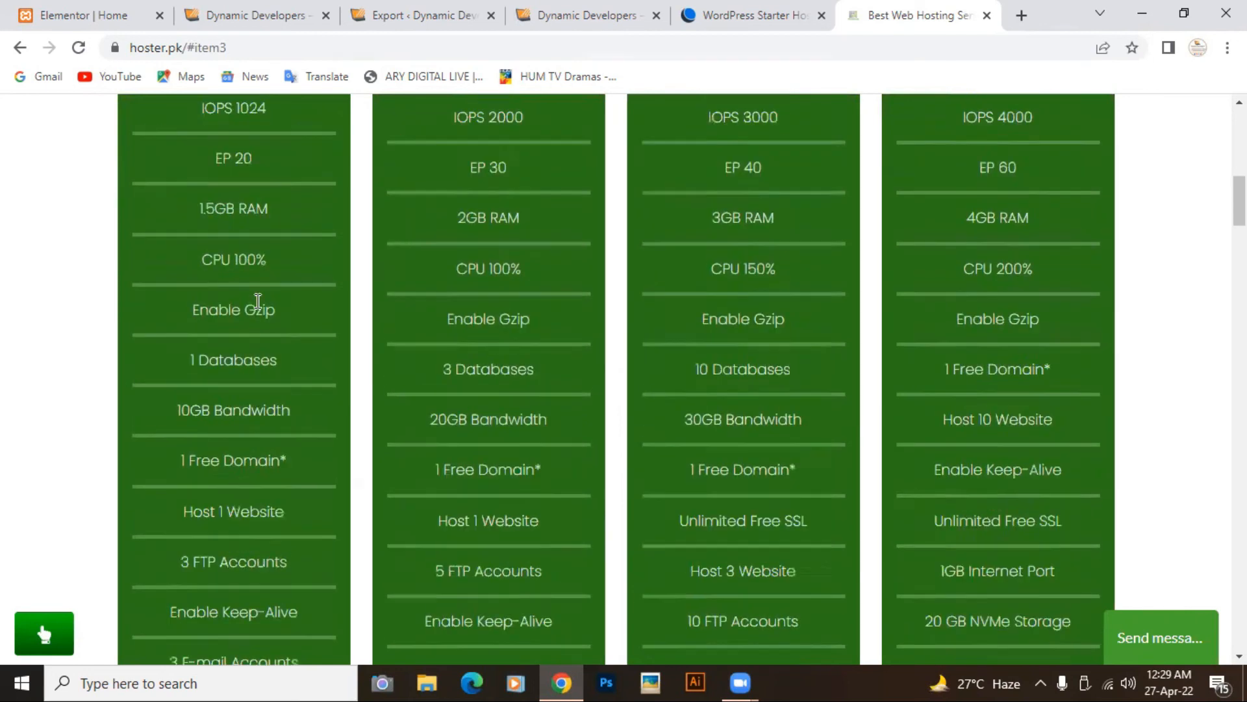
scroll(256, 305, "down", 1)
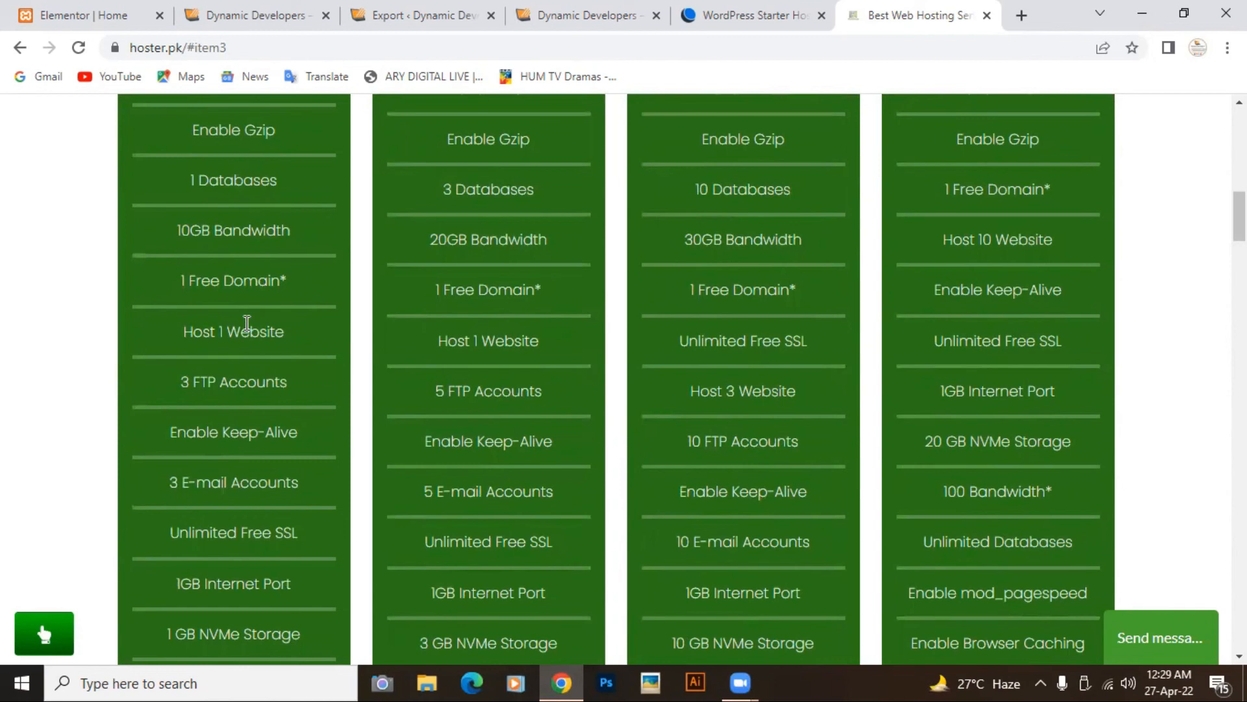
scroll(233, 341, "down", 12)
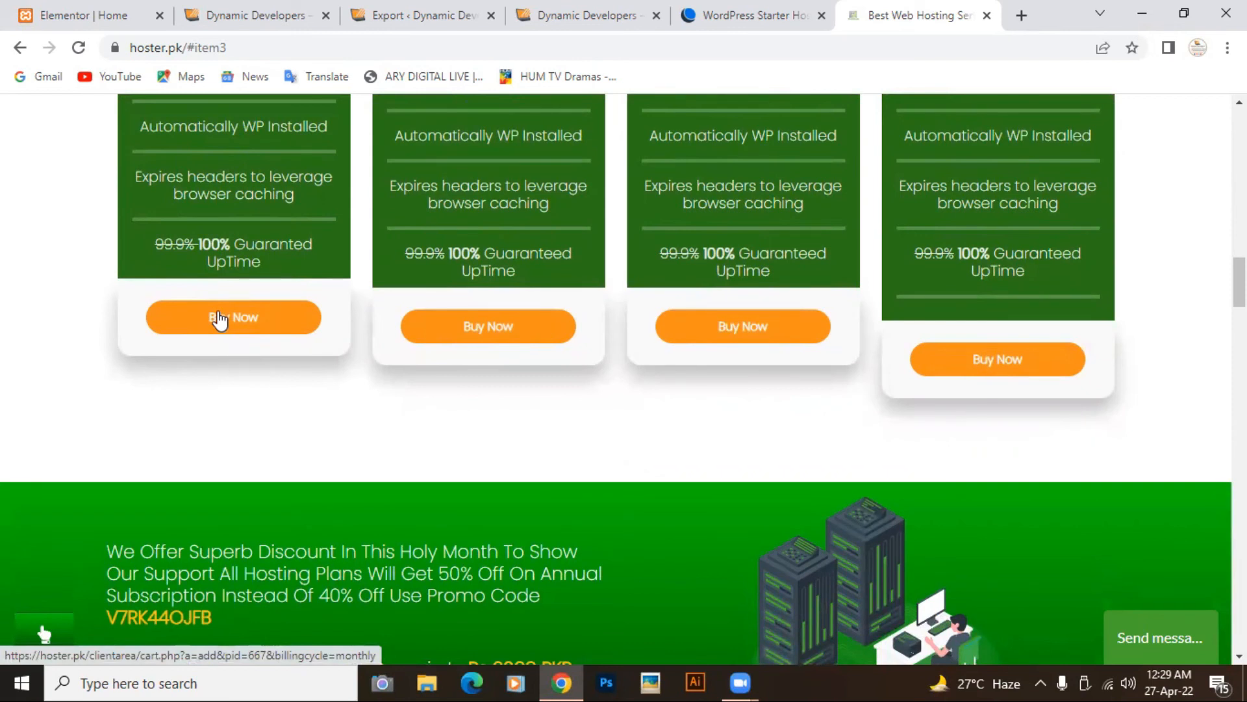
left_click(220, 320)
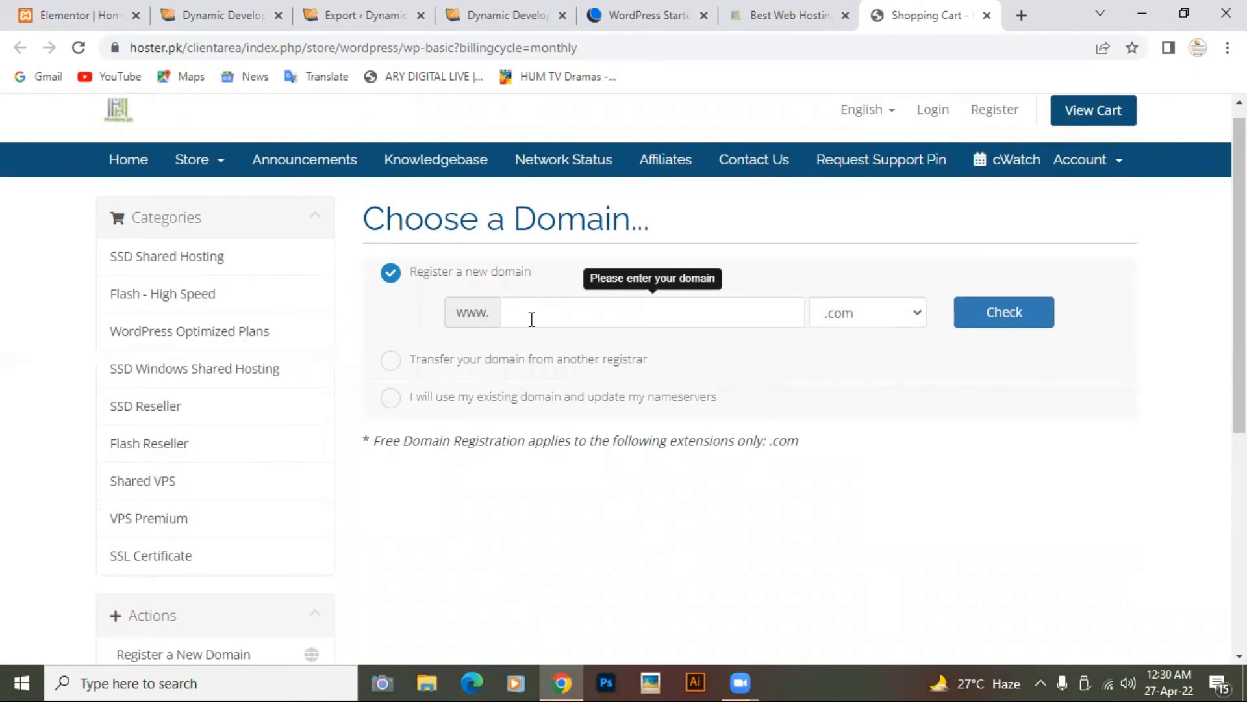
scroll(531, 319, "up", 1)
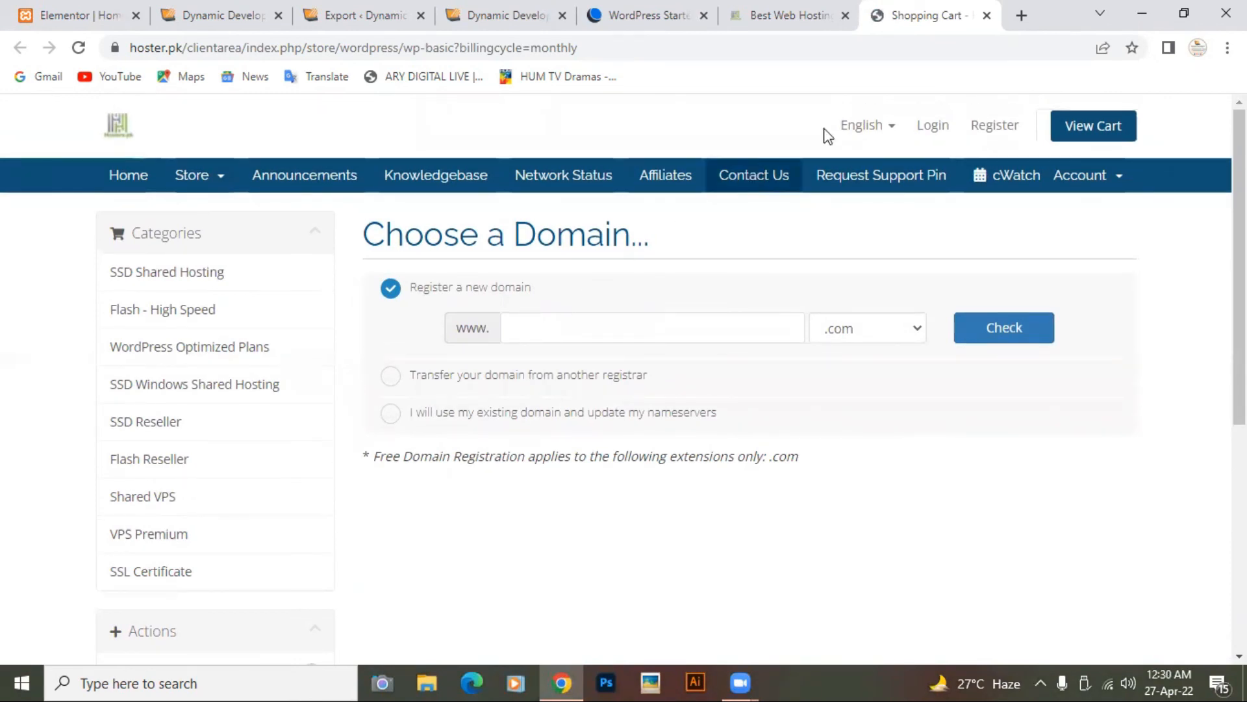
Step: Close the Shopping Cart, Hoster.pk and DreamHost tabs
left_click(986, 16)
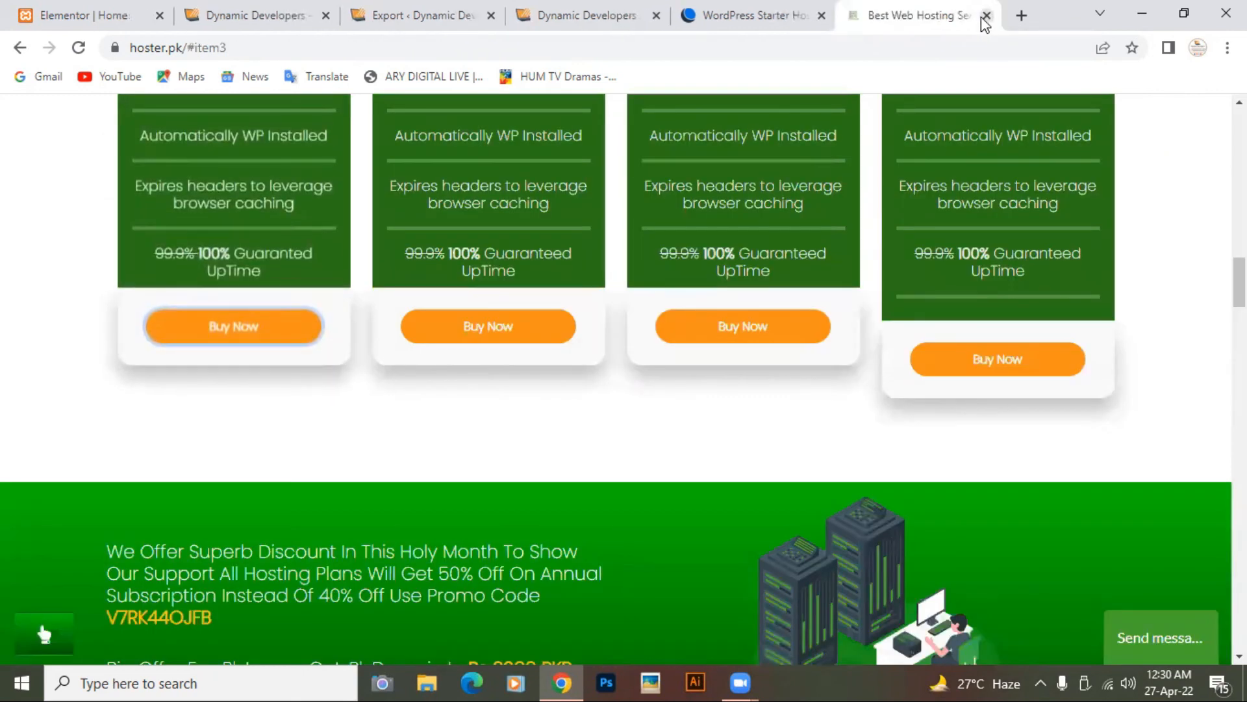
left_click(987, 17)
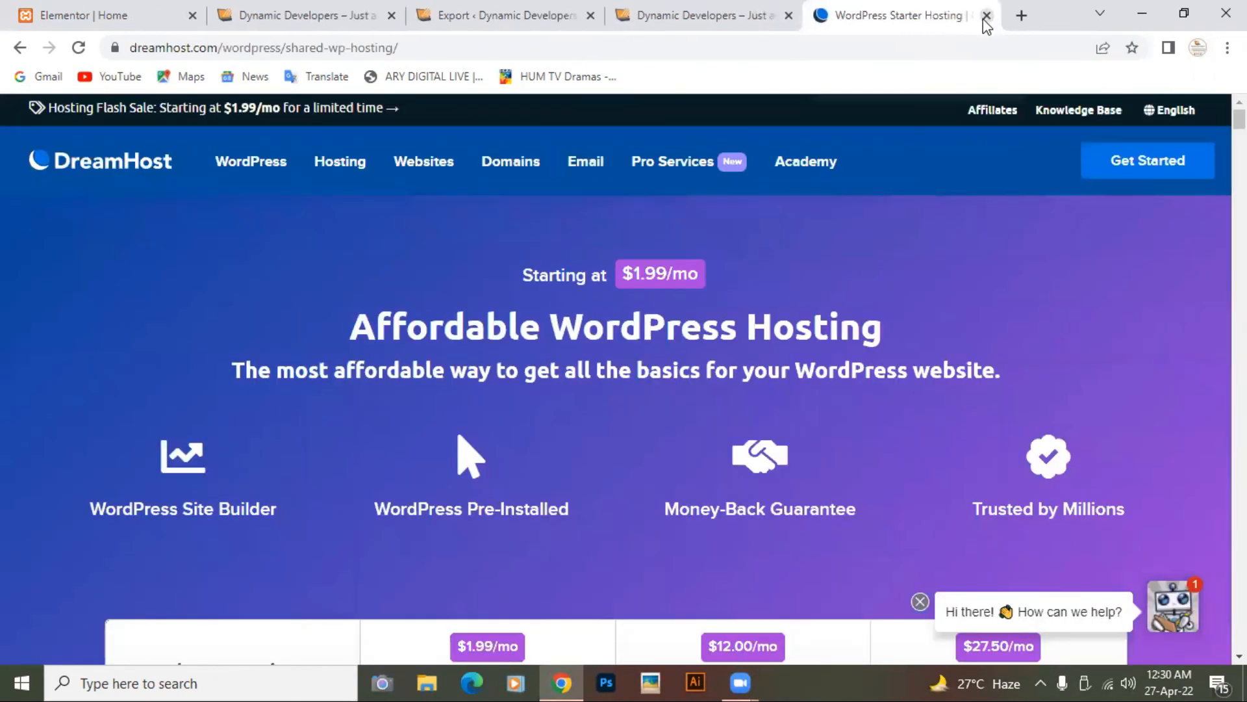
left_click(984, 19)
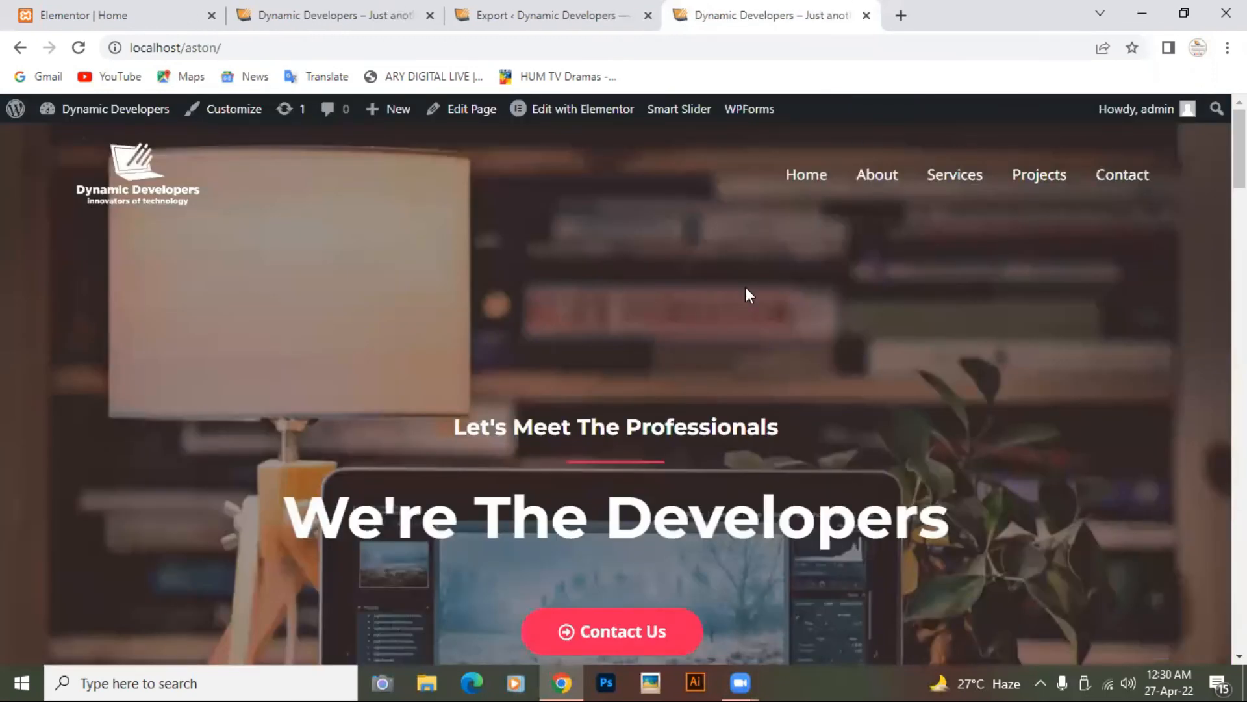
Step: Look over the Dynamic Developers localhost home page, then open a blank tab
scroll(746, 287, "down", 10)
scroll(745, 287, "down", 15)
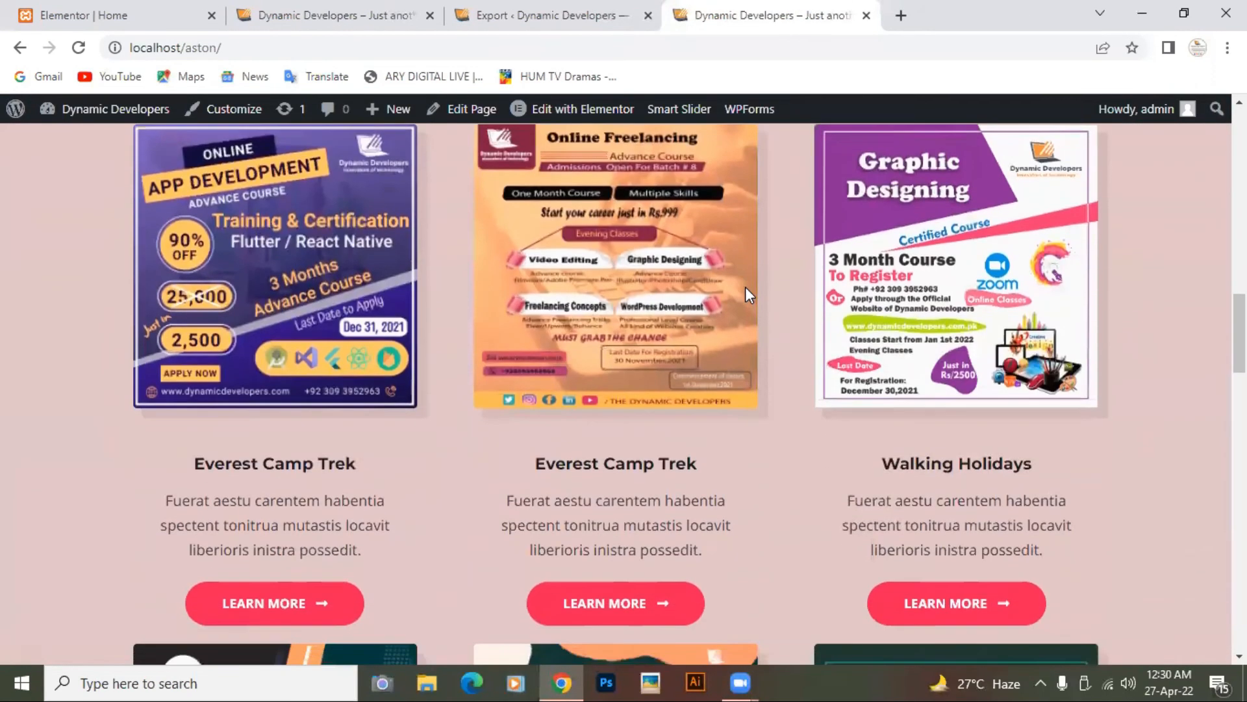
scroll(747, 286, "down", 6)
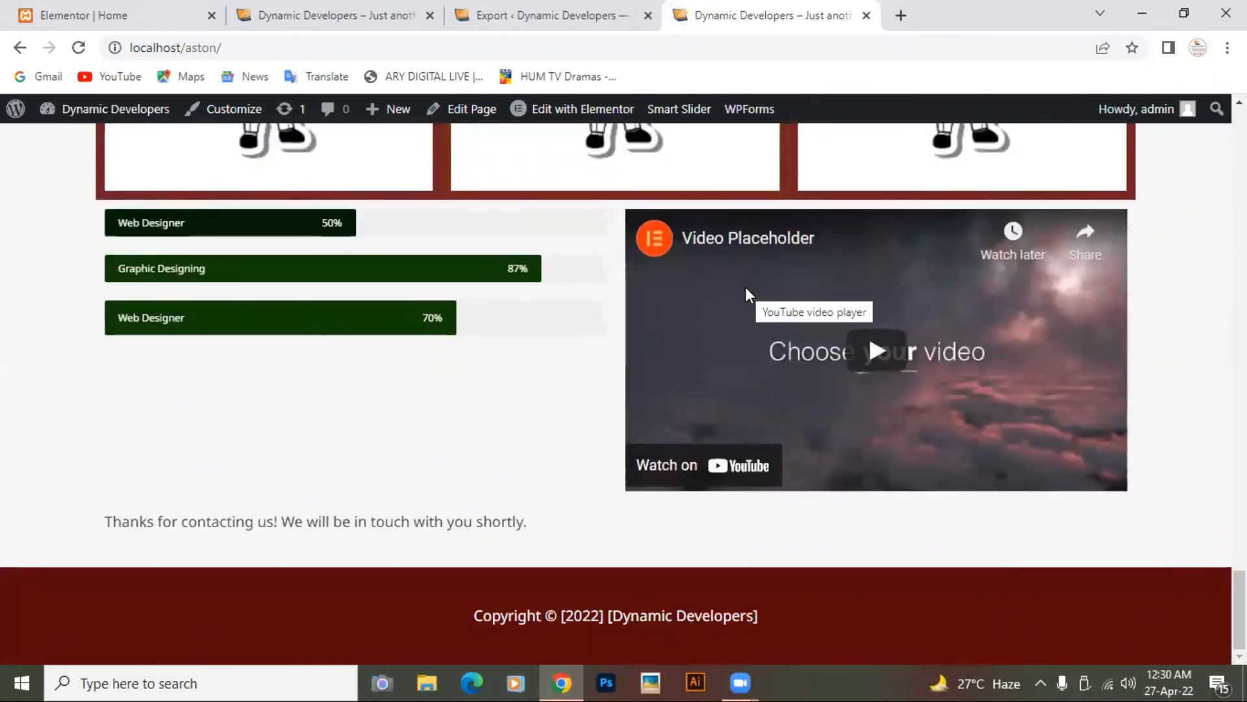
scroll(746, 288, "up", 20)
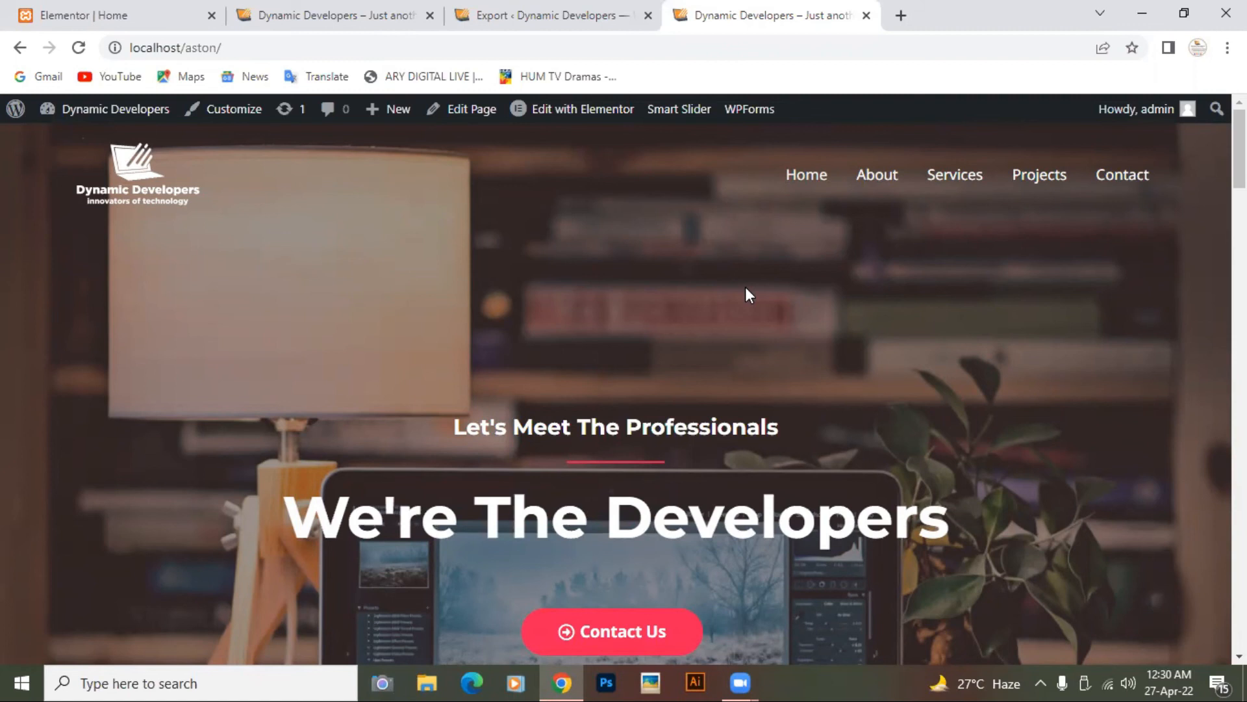
scroll(839, 278, "down", 9)
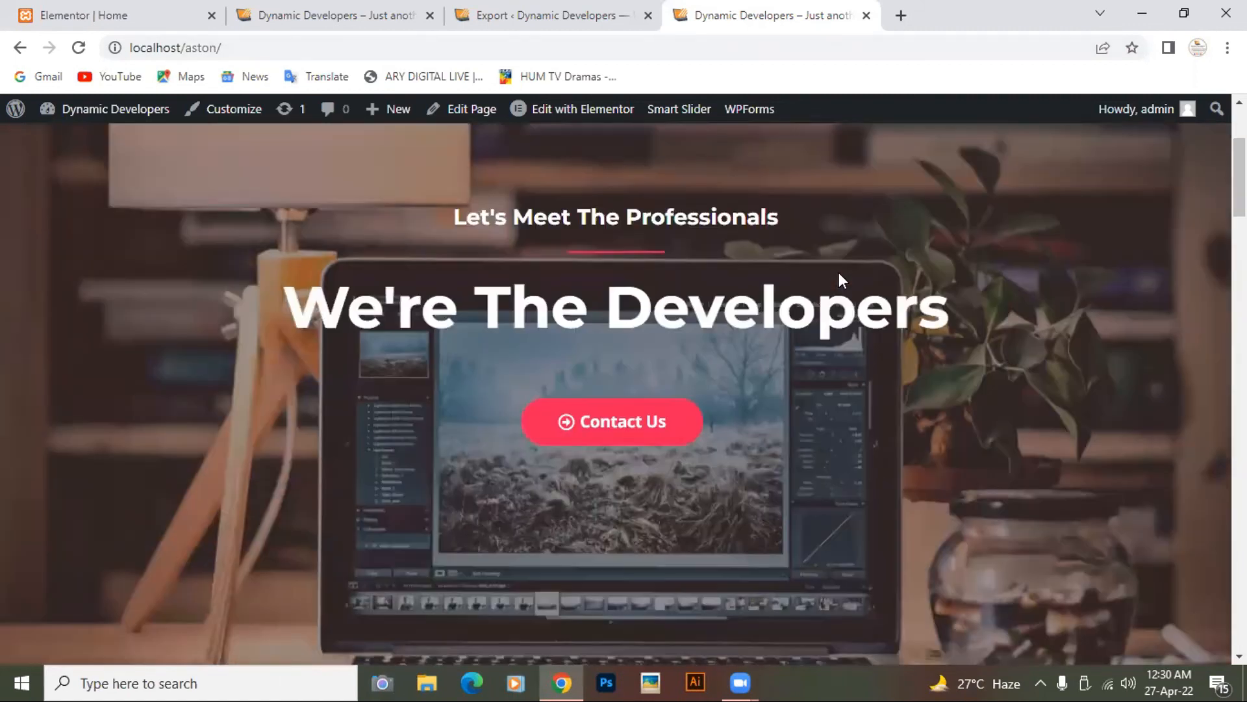
scroll(840, 279, "up", 10)
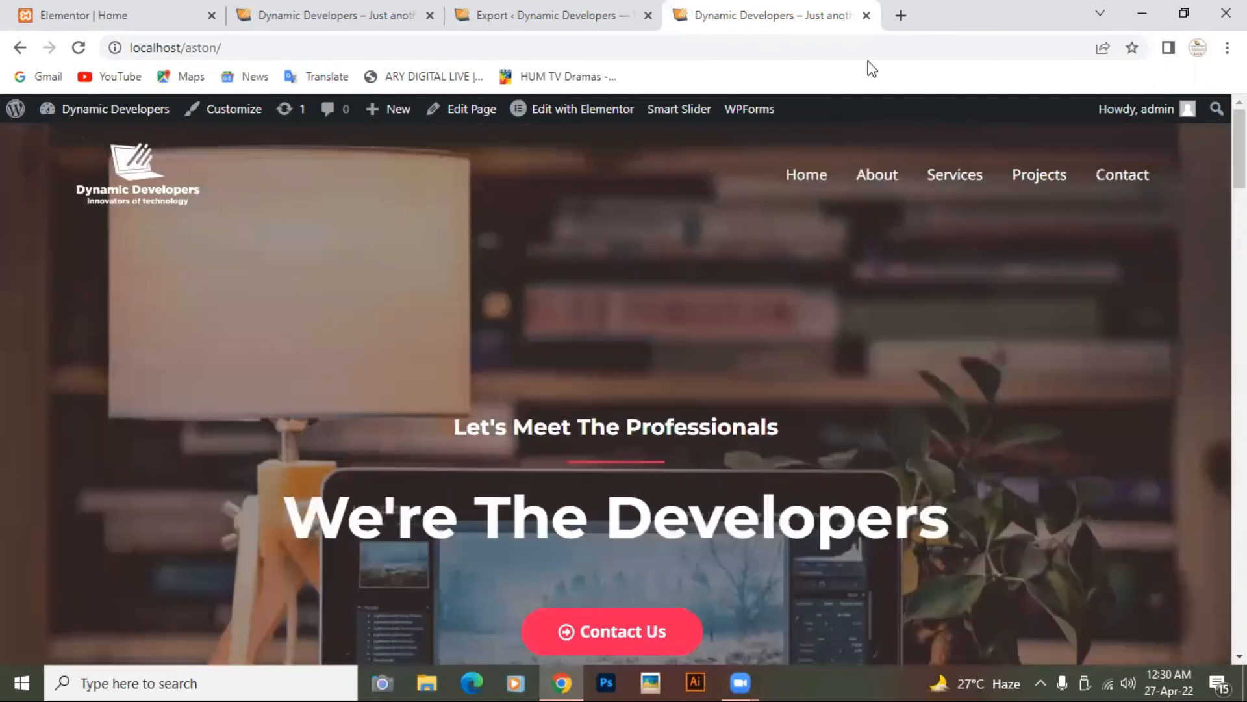
left_click(900, 19)
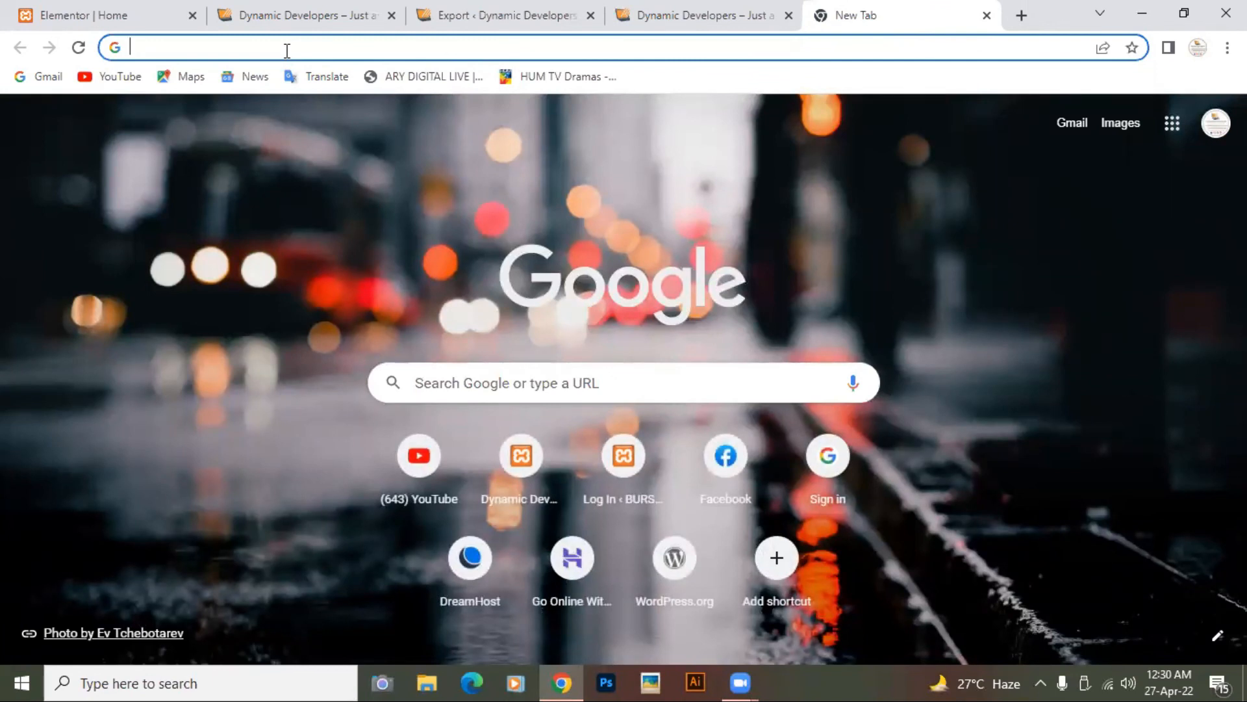
Step: Load Pixabay.com and search it for chemistry images
type("P")
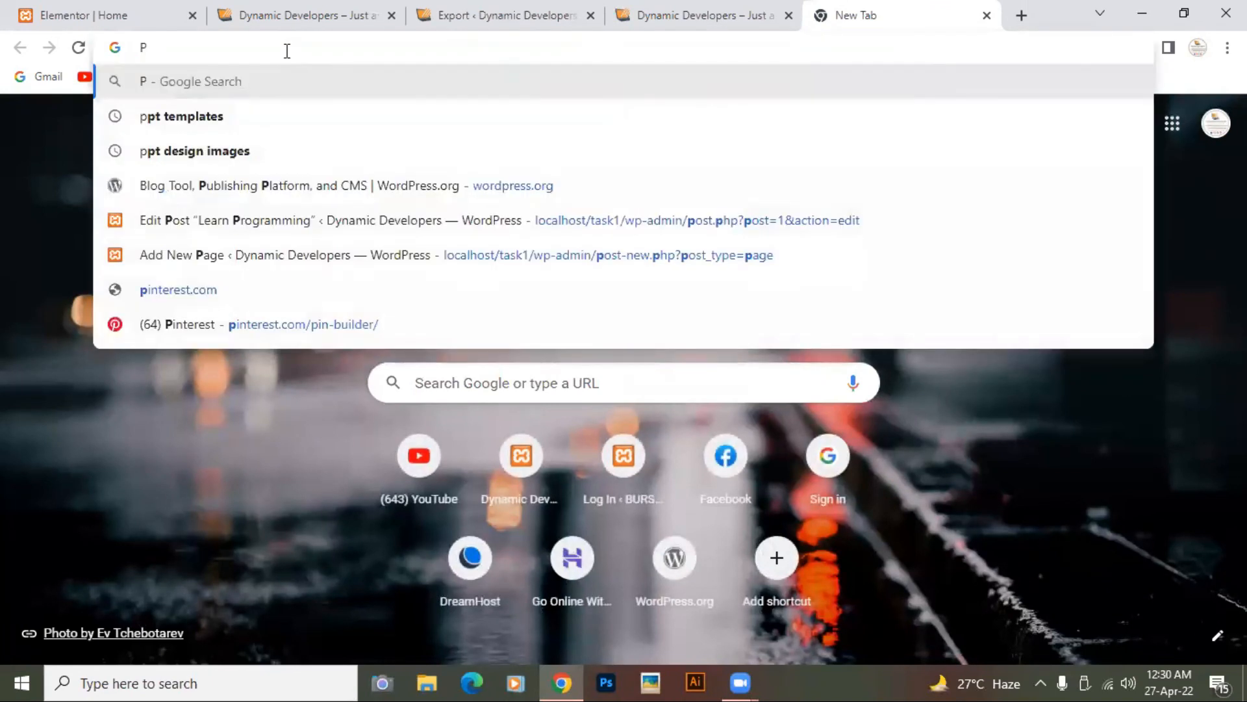
type("ixabay")
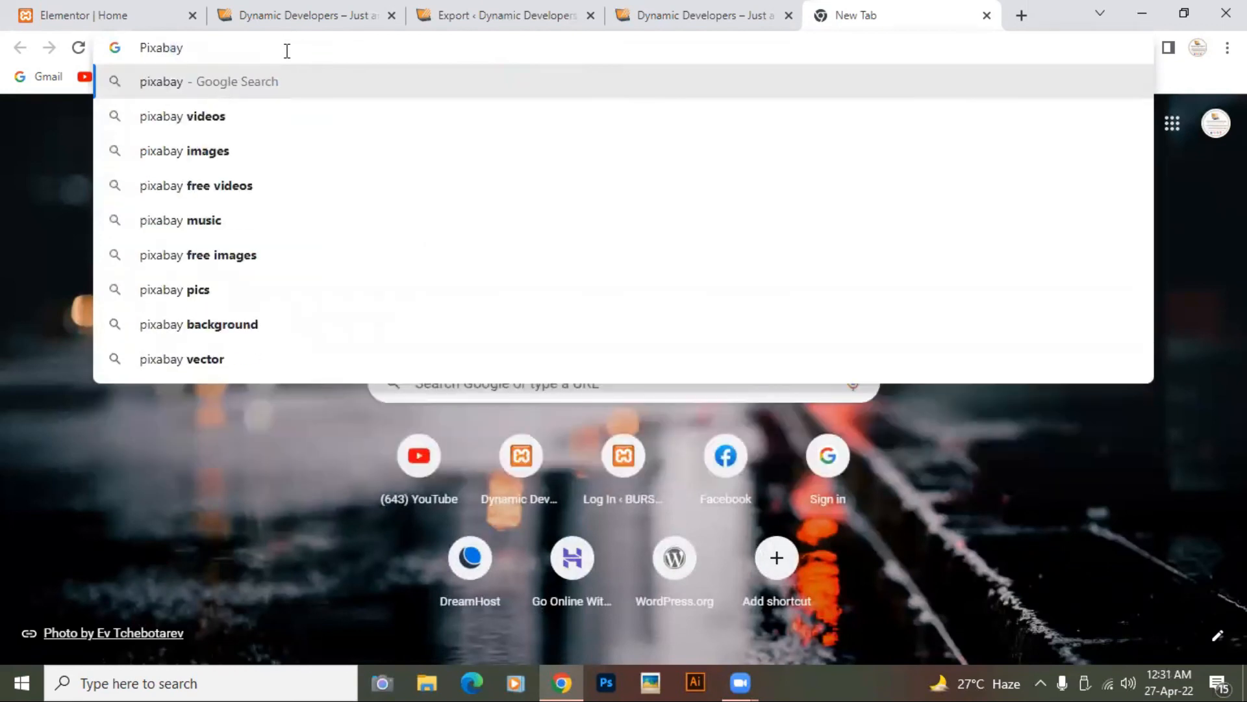
type(".com")
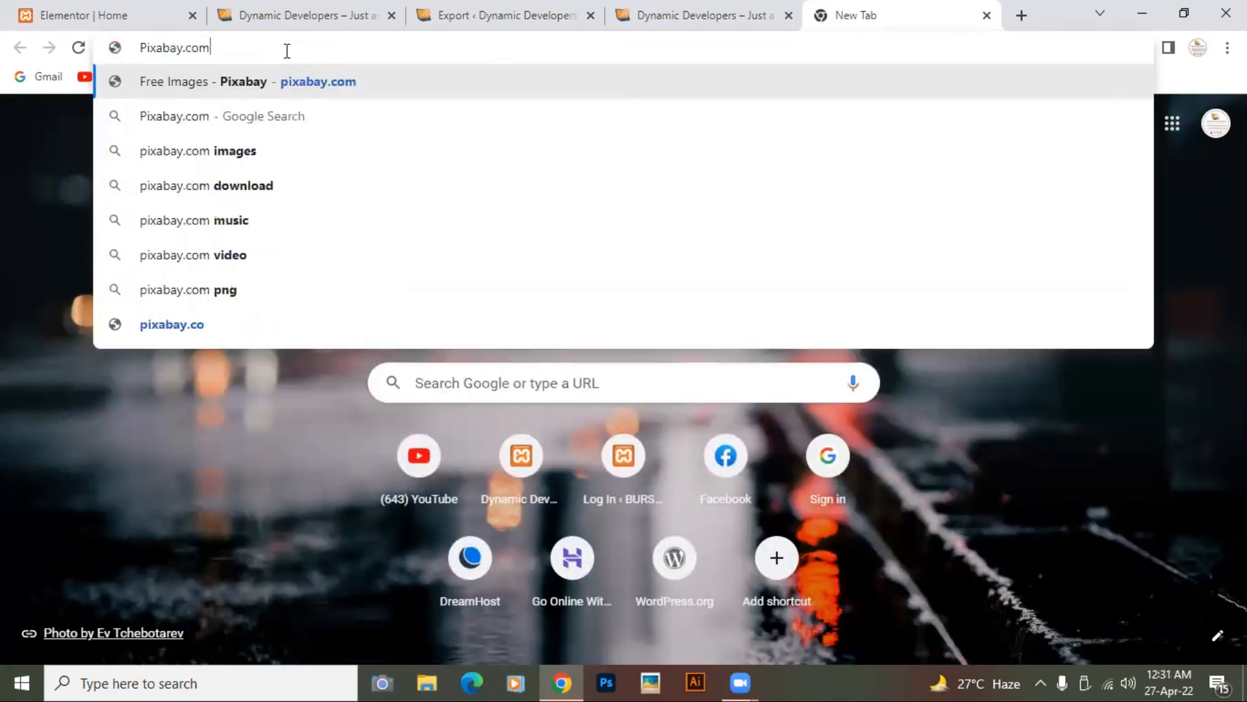
key("Return")
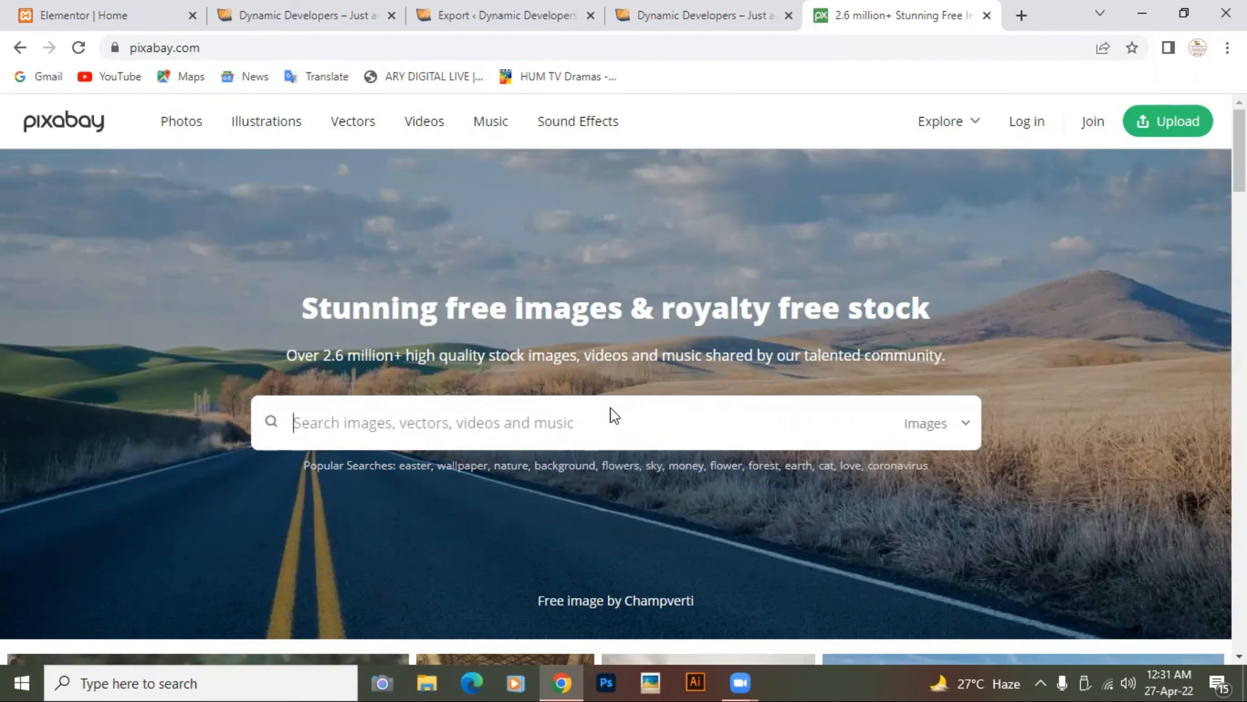
left_click(537, 420)
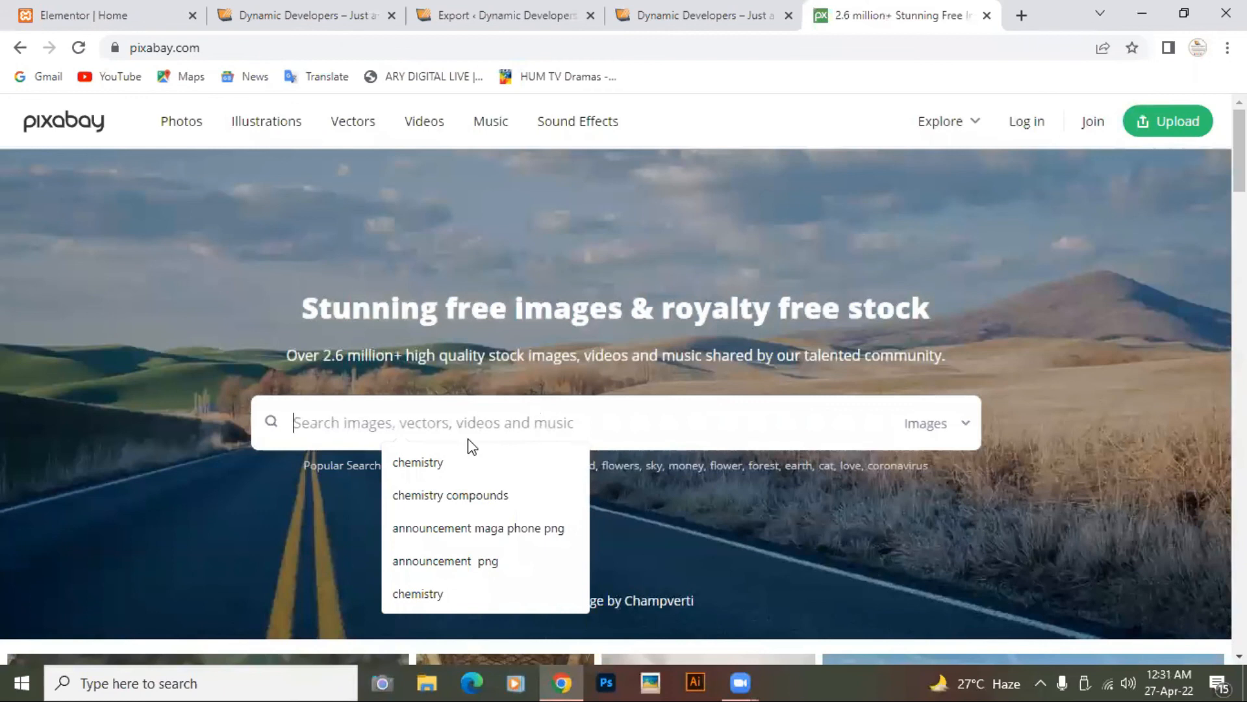
left_click(430, 460)
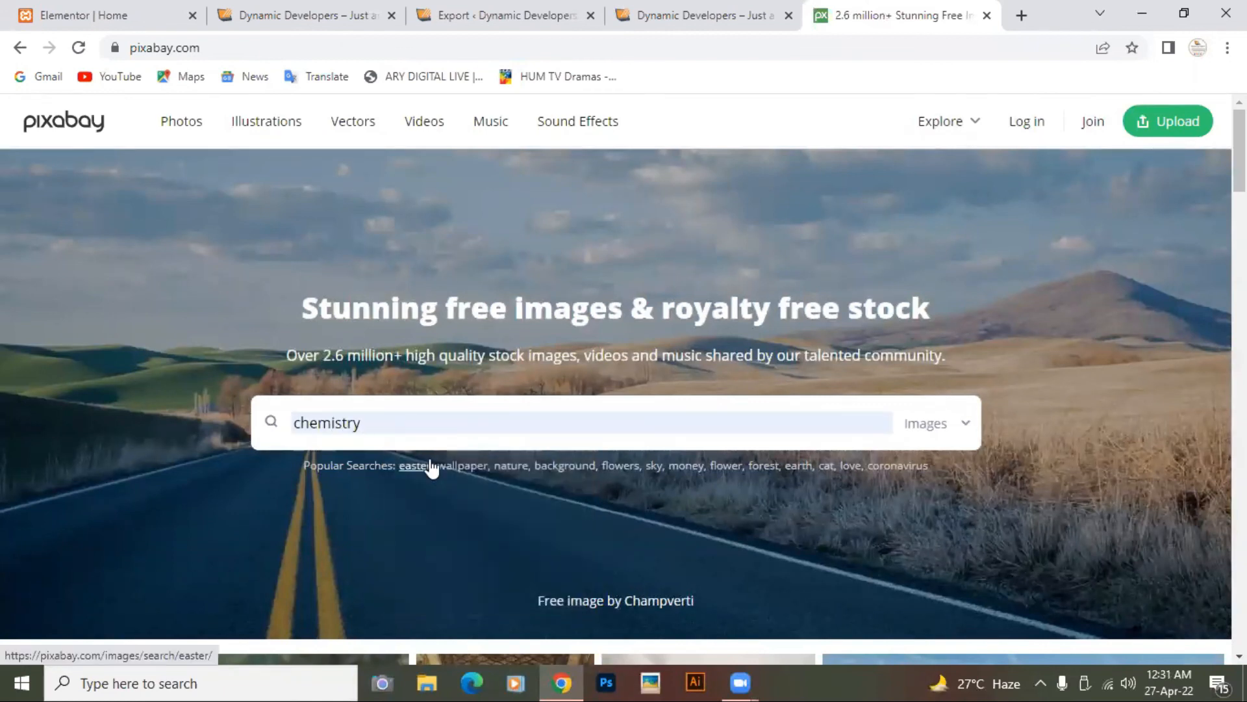
key("Return")
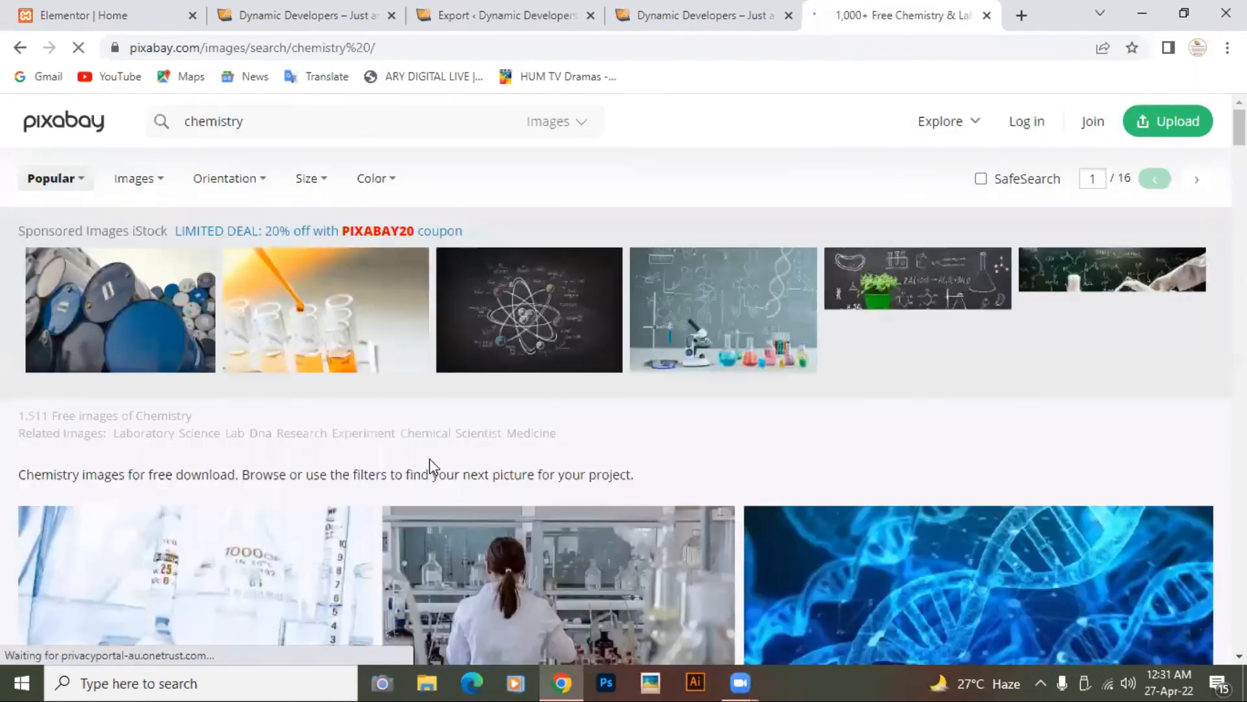
Step: Browse the 1,511 free chemistry image results, then open another tab
scroll(430, 462, "down", 6)
scroll(431, 468, "down", 17)
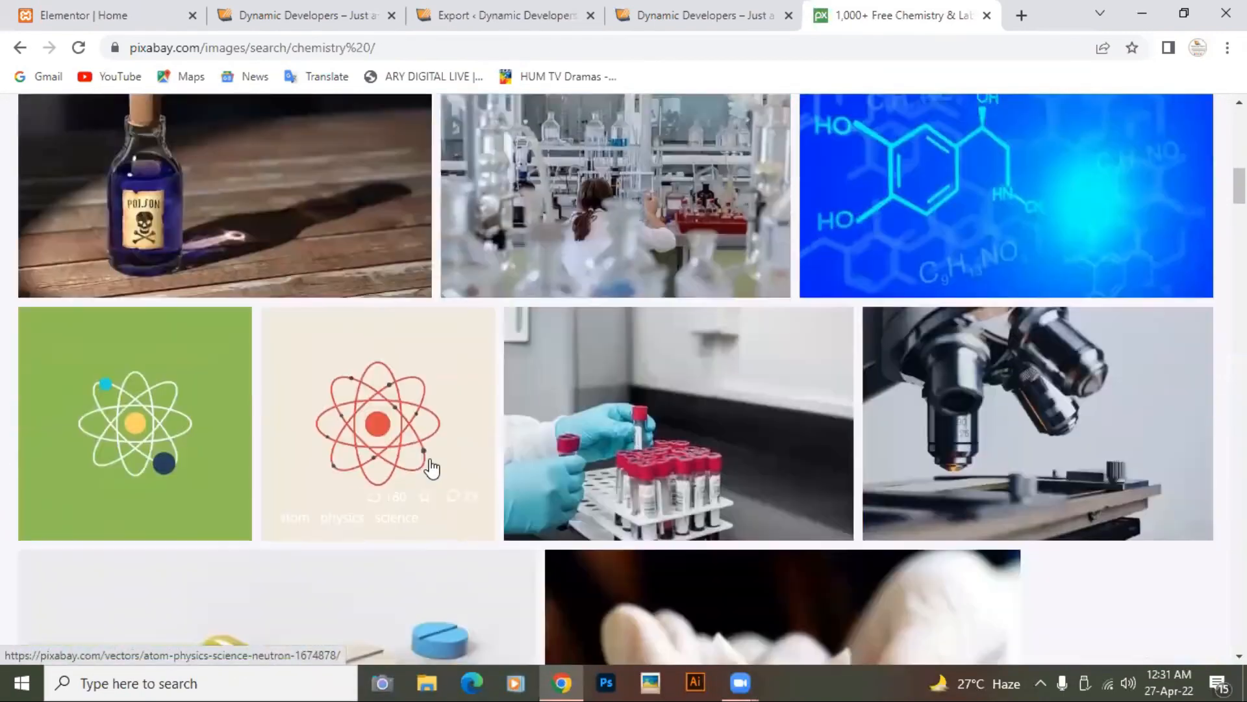
scroll(431, 468, "down", 20)
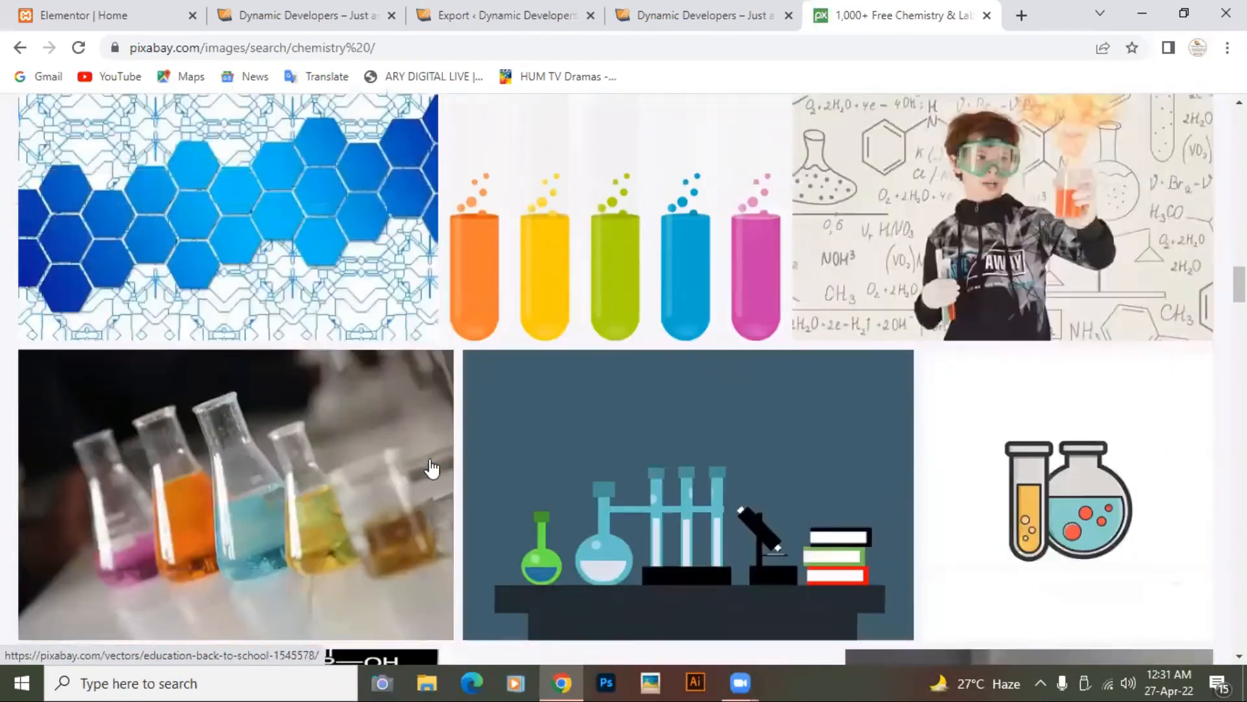
scroll(432, 466, "down", 20)
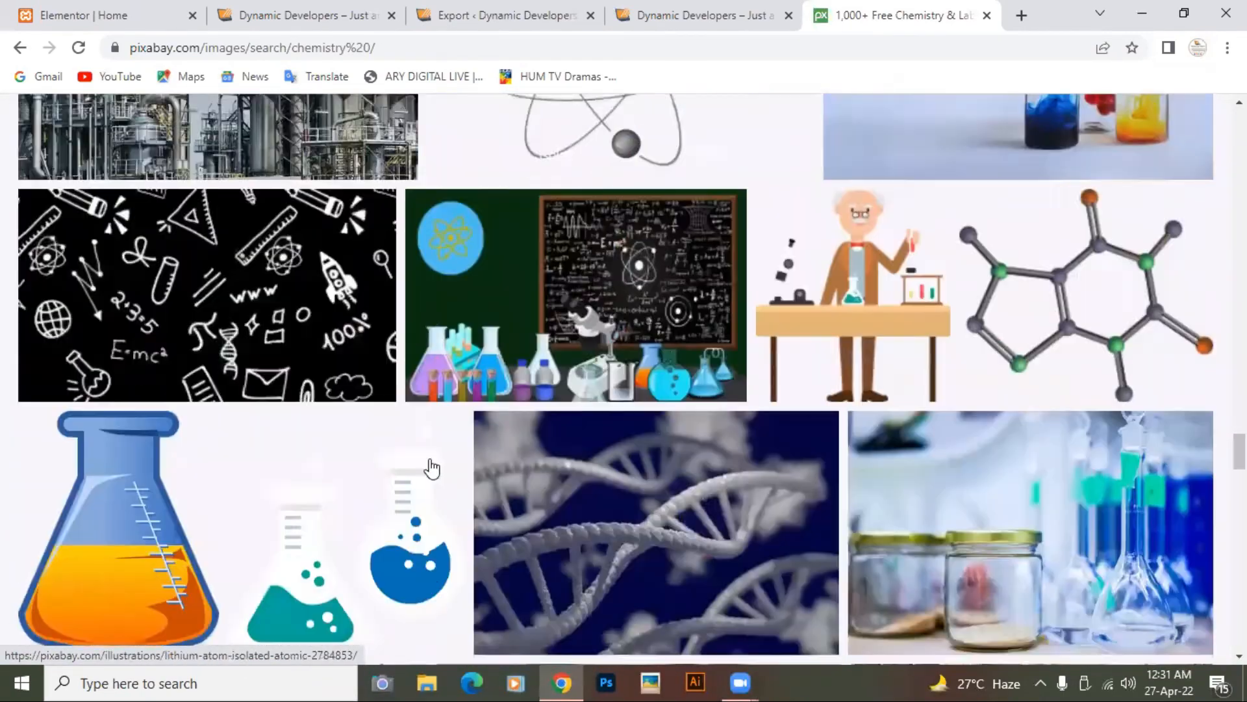
scroll(430, 467, "down", 18)
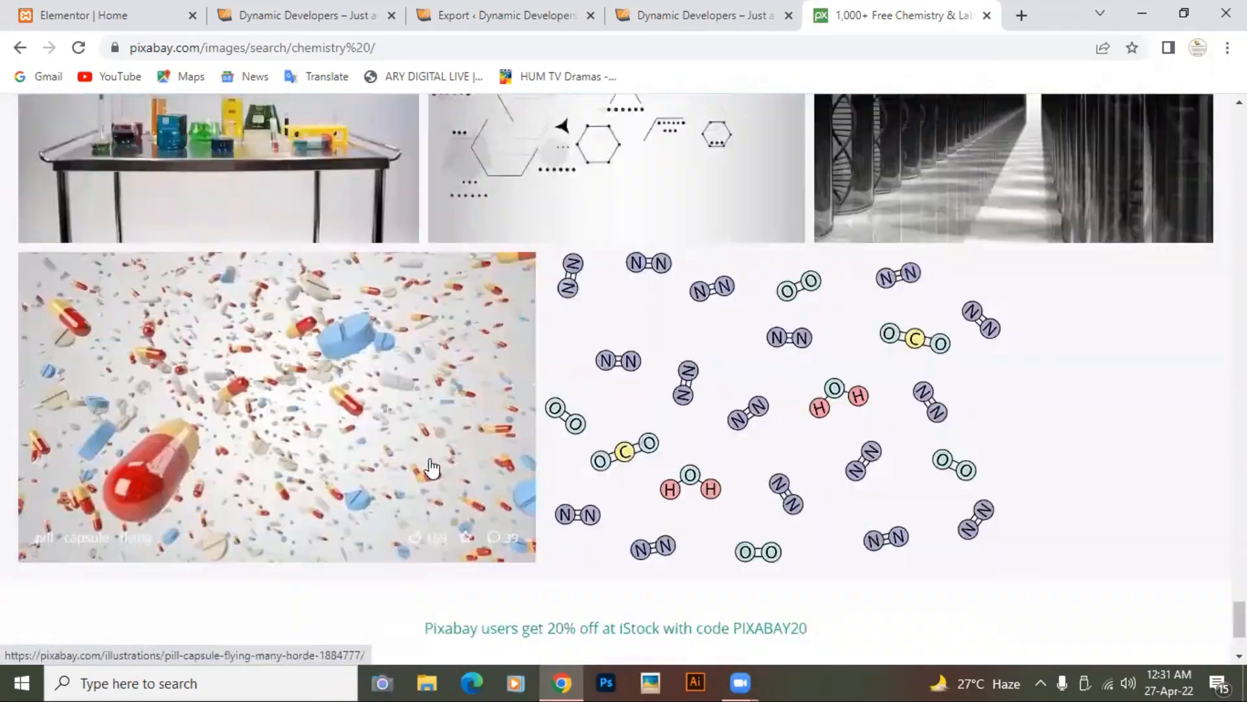
scroll(432, 468, "up", 20)
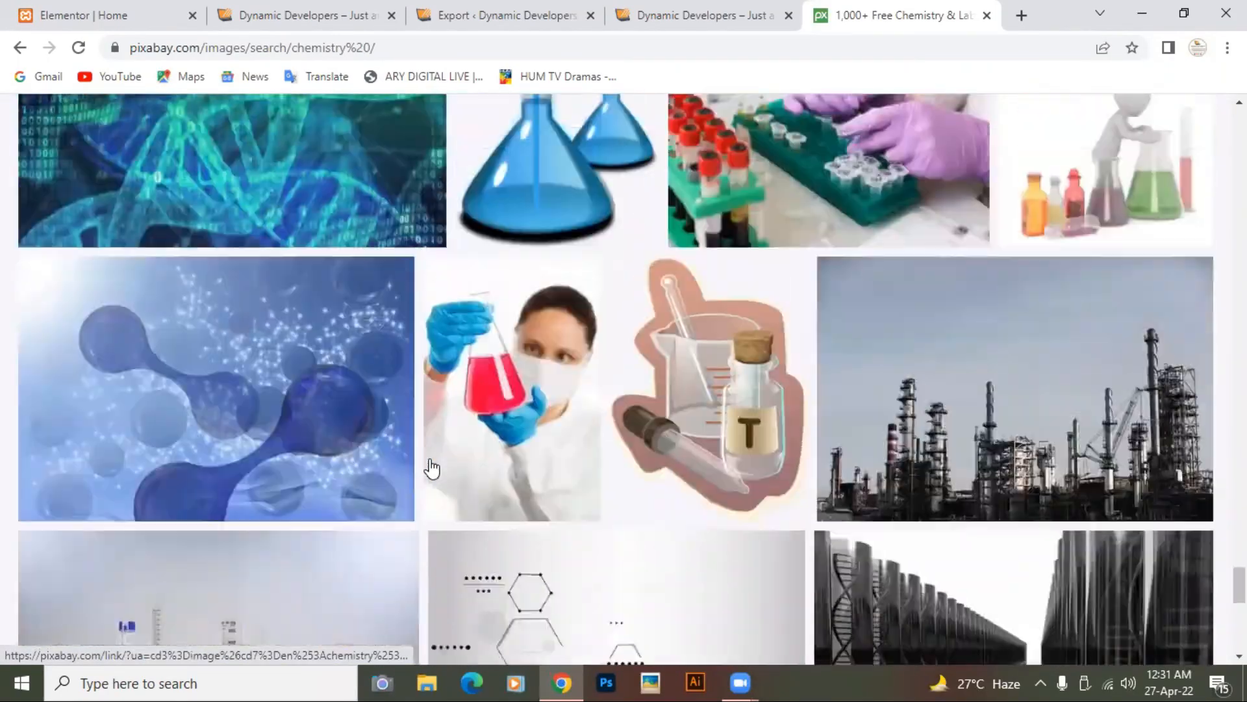
scroll(432, 467, "up", 20)
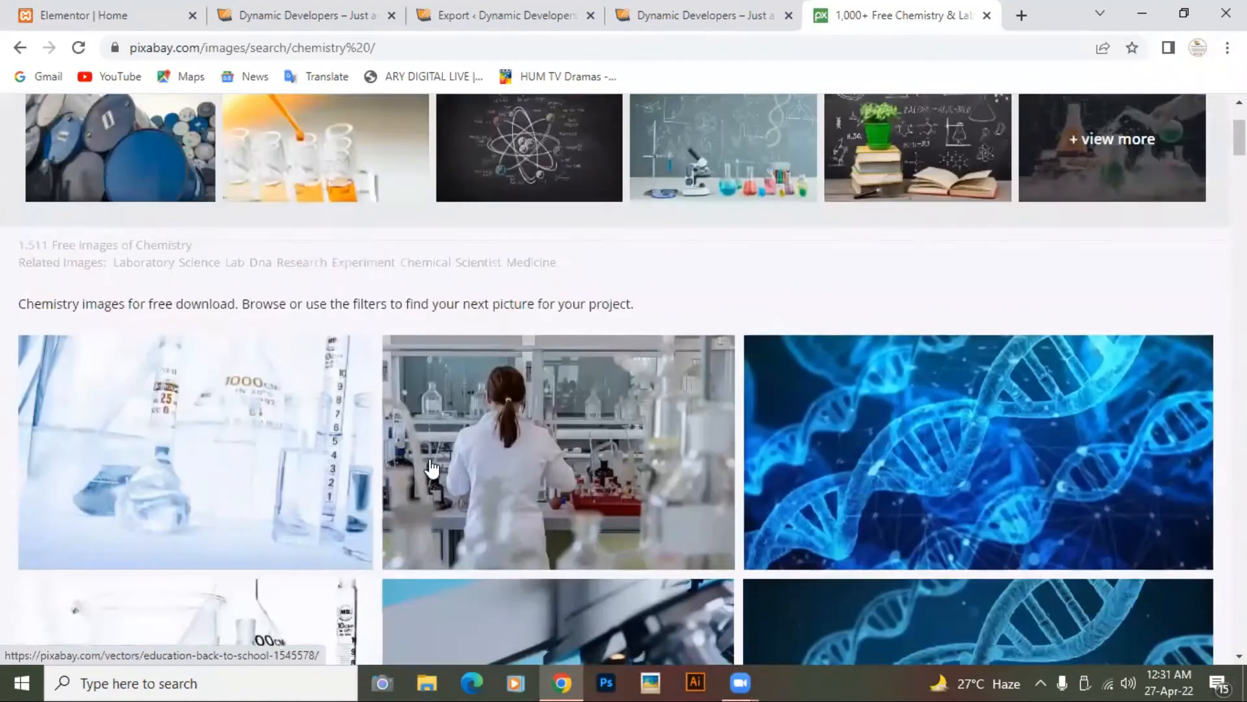
left_click(1022, 15)
Step: Load pexels.com and search for "chemistry" photos
type("p")
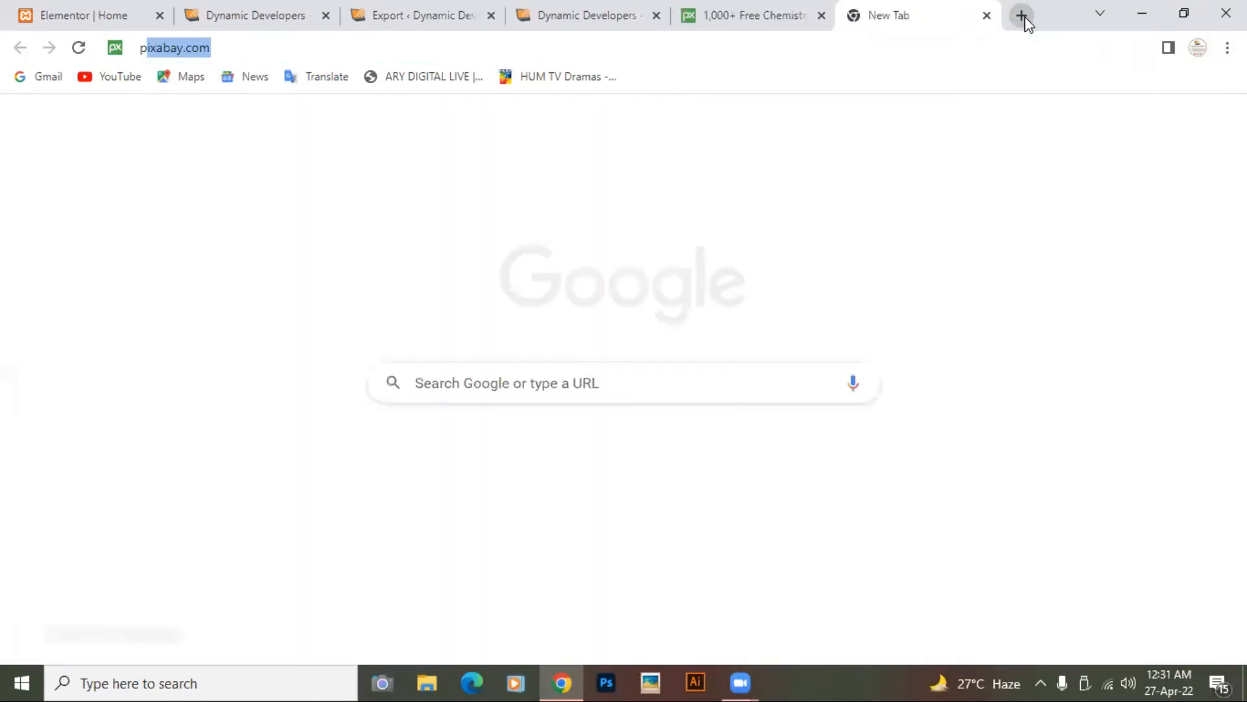
type("exels.com")
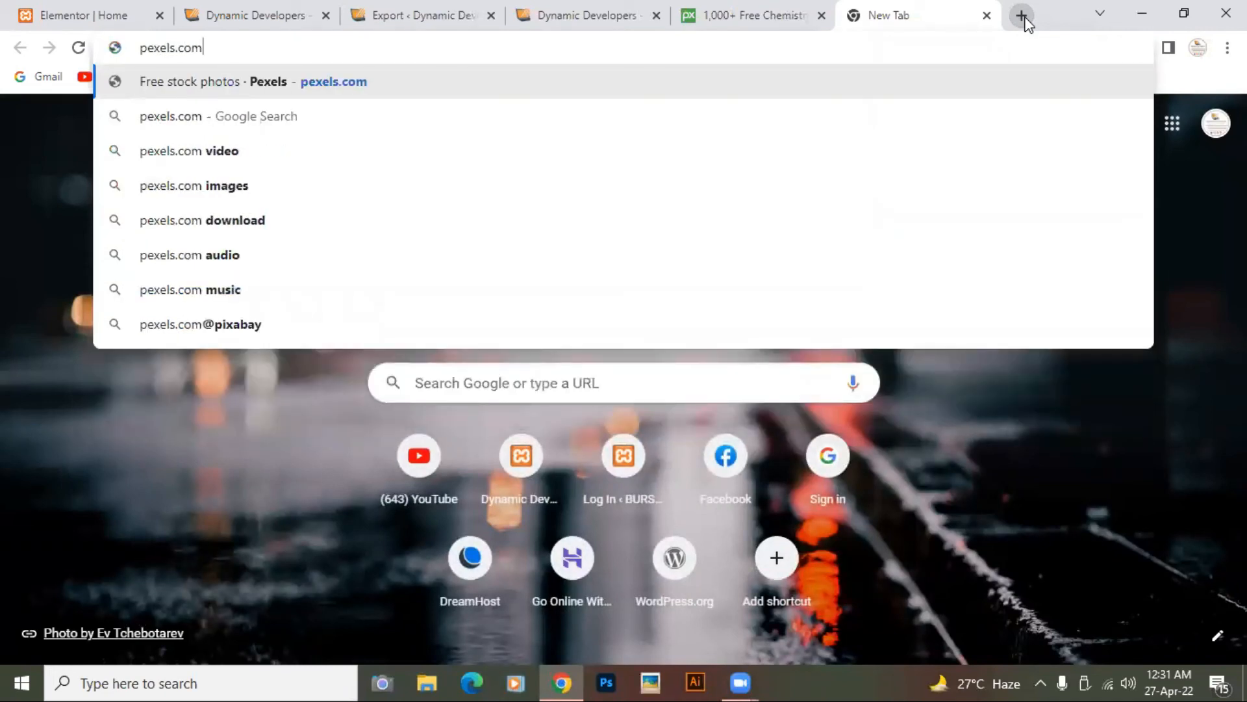
key("Return")
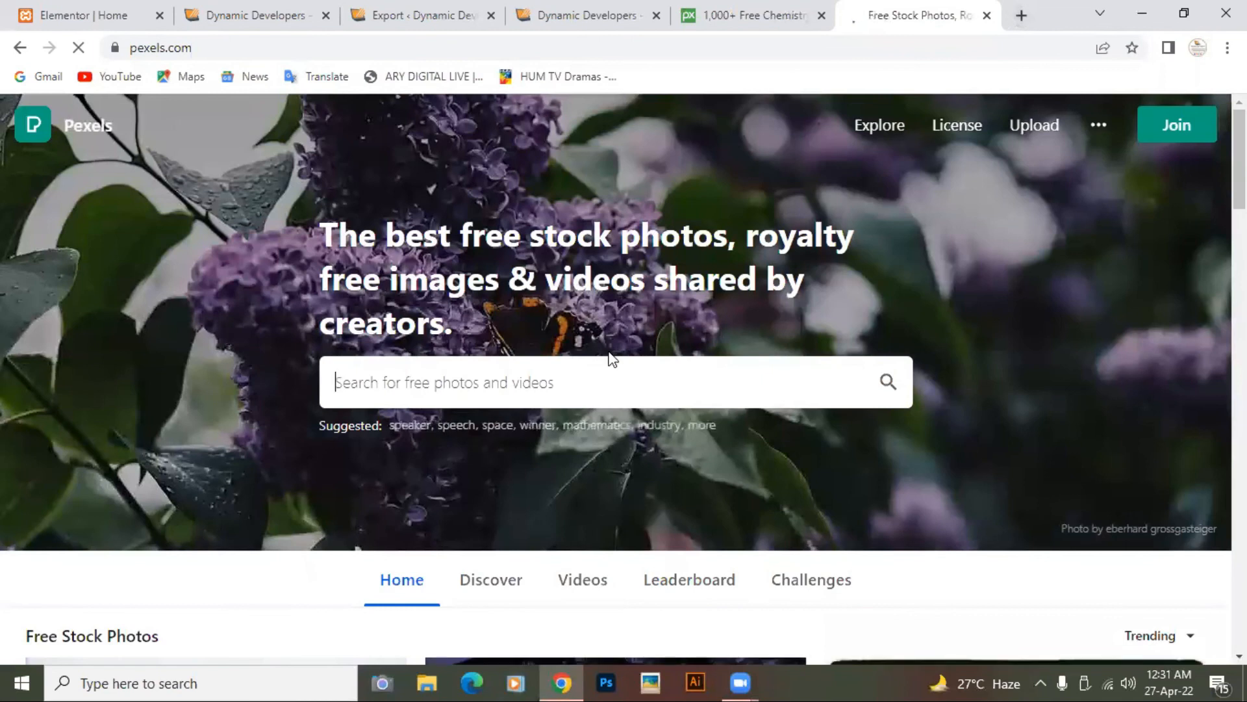
left_click(437, 393)
type("c")
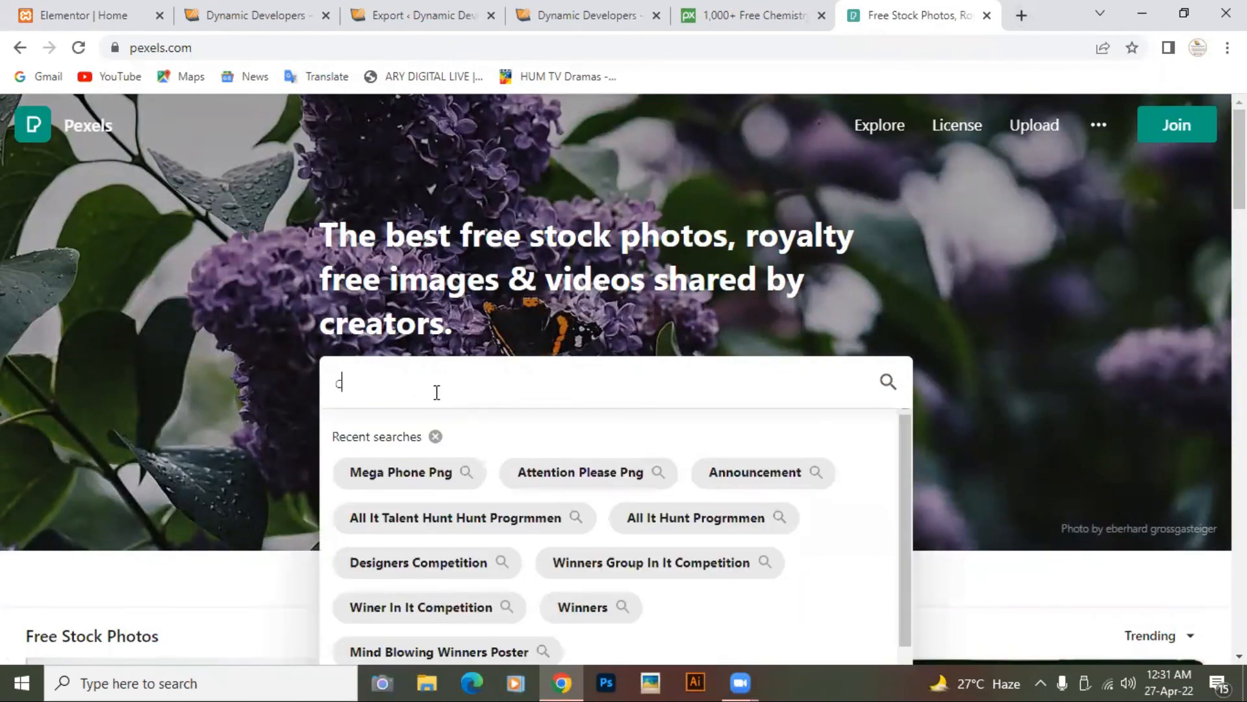
type("hemistry")
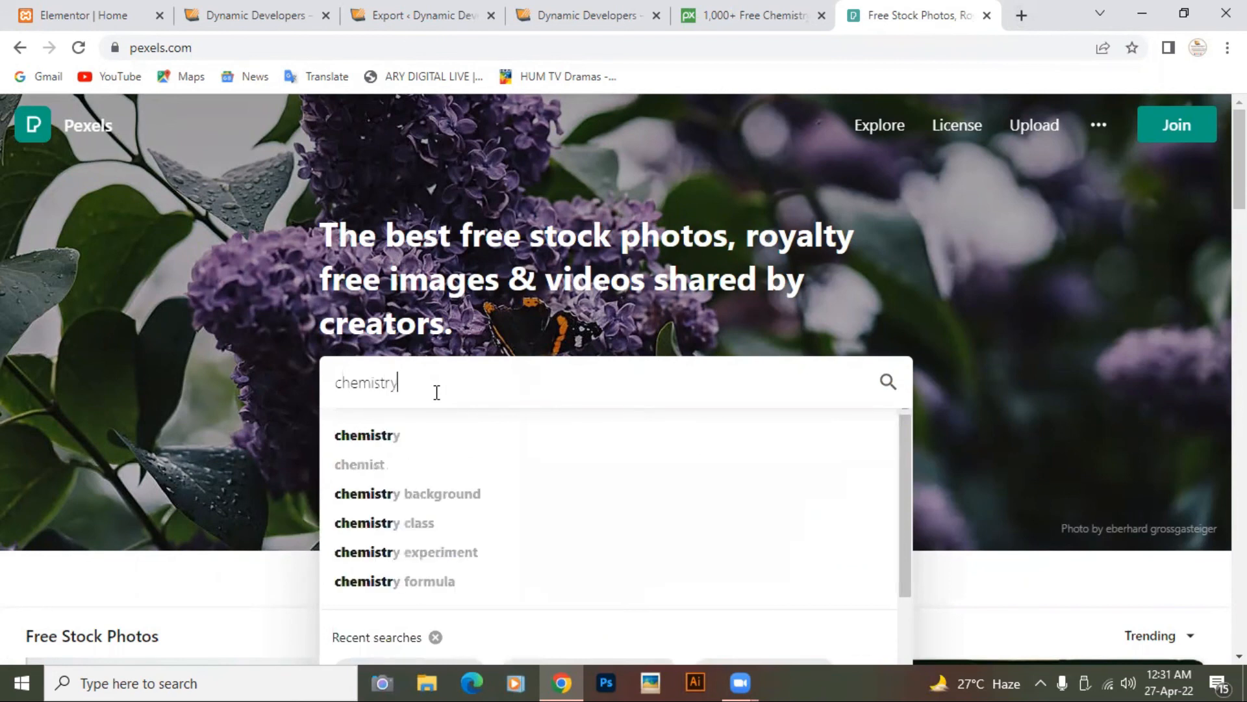
key("Return")
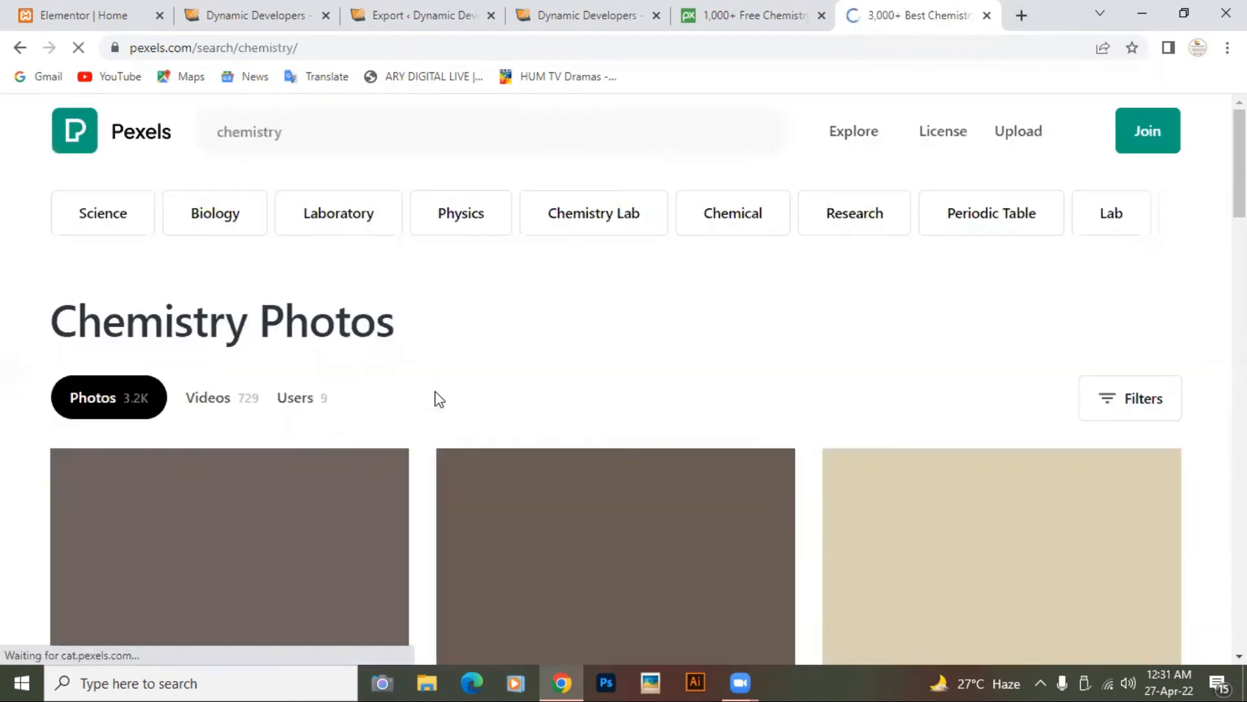
Step: Scroll through the Chemistry Photos results (3.2K photos, 729 videos) and back to the top
scroll(439, 398, "down", 8)
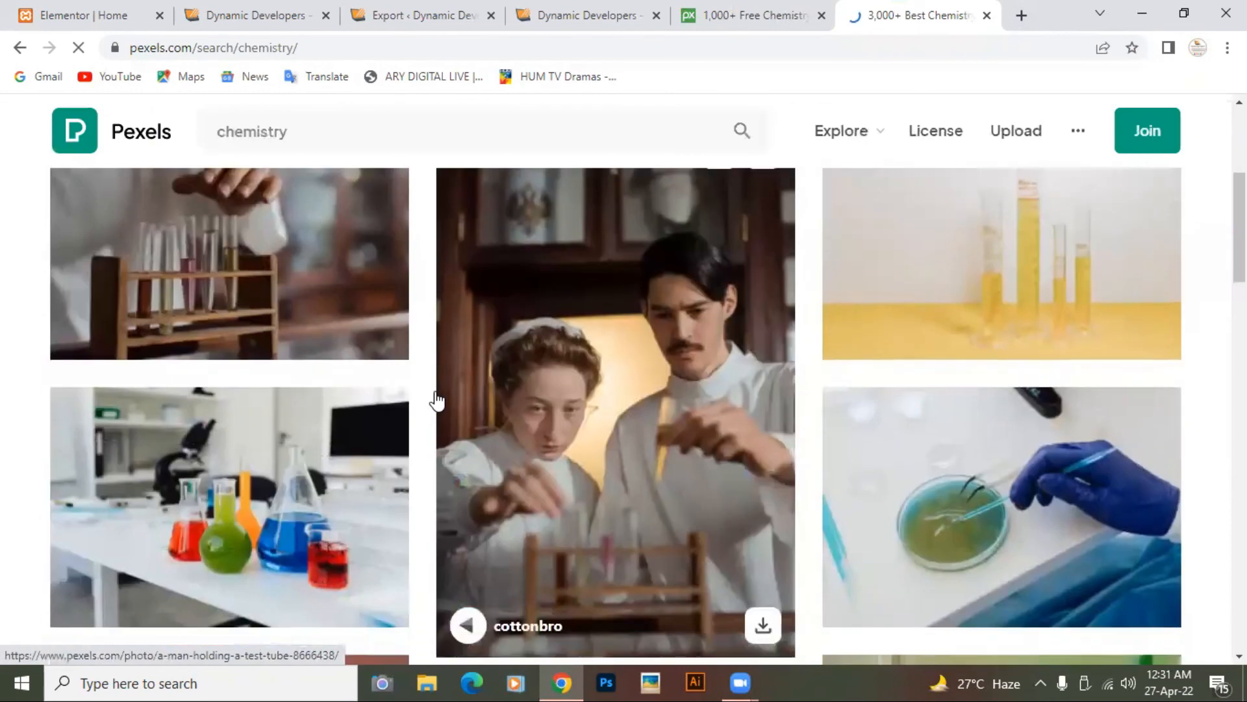
scroll(436, 399, "down", 15)
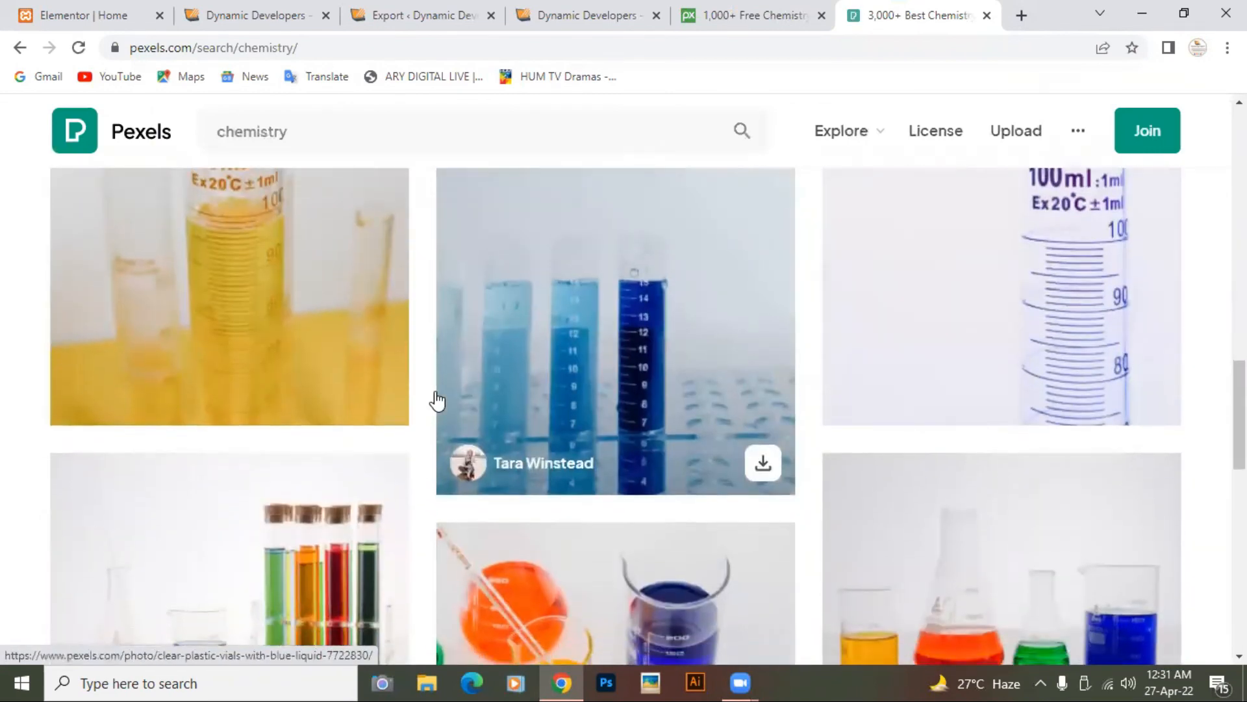
scroll(437, 399, "down", 15)
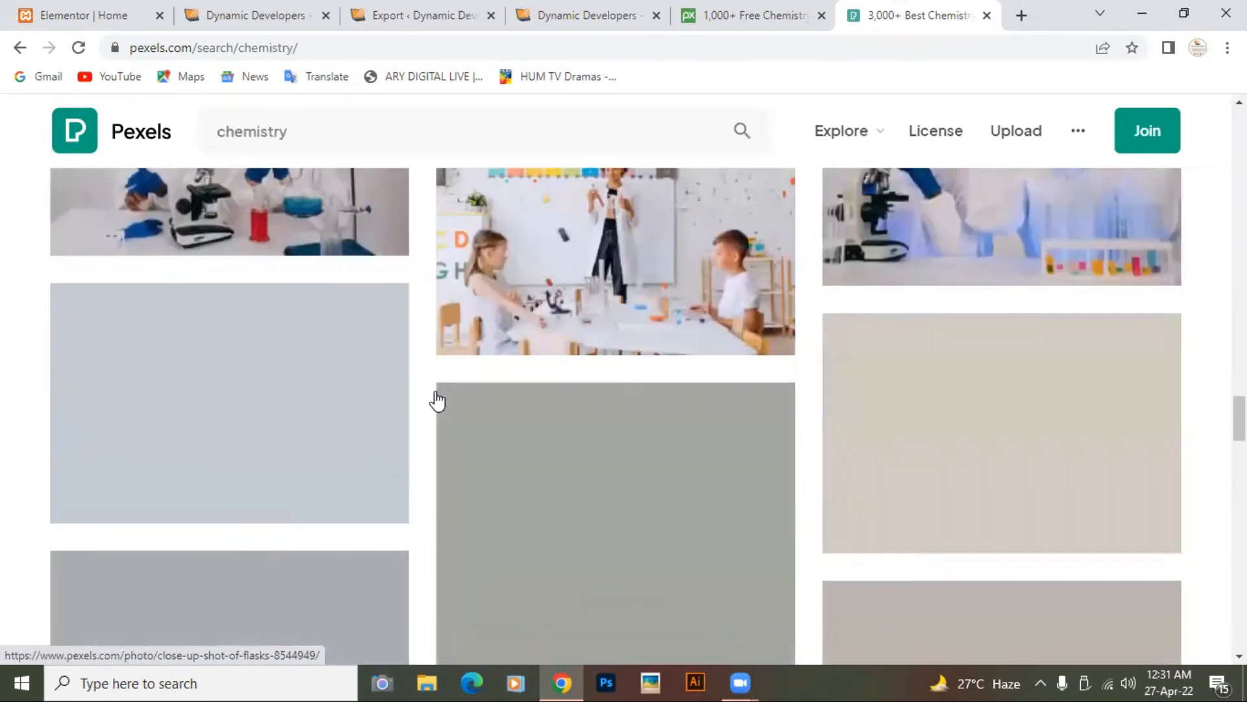
scroll(437, 399, "down", 15)
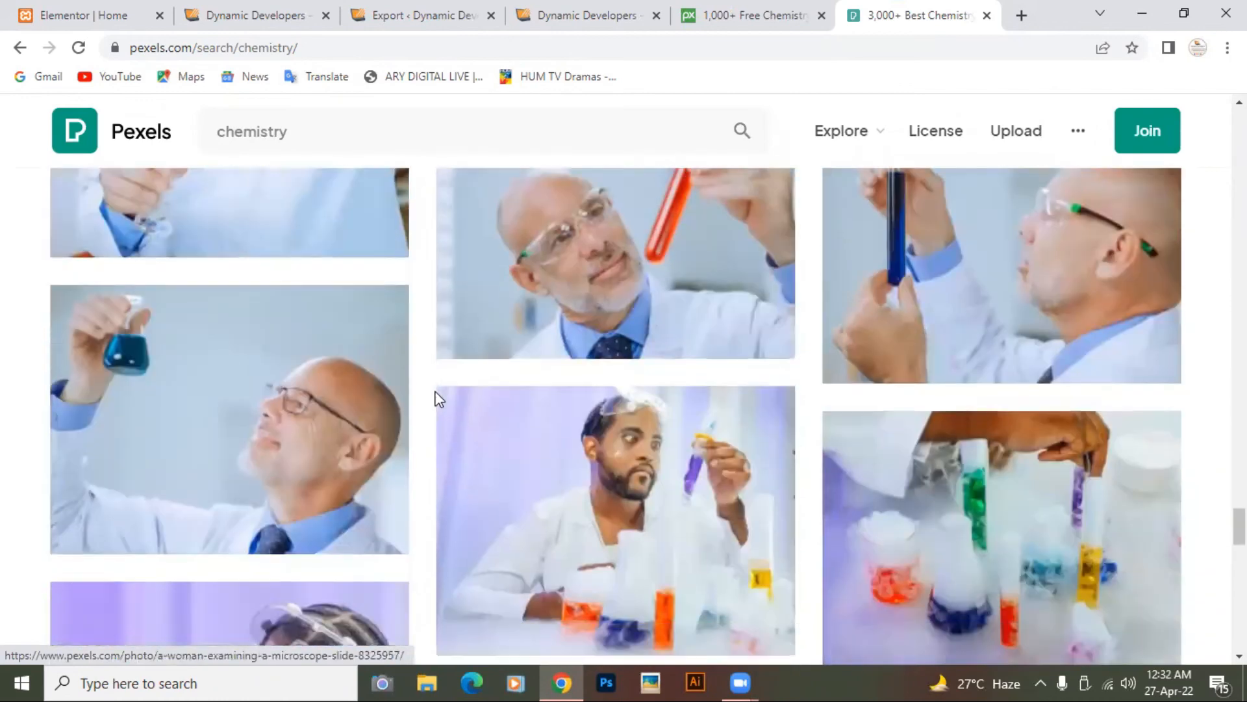
scroll(436, 400, "down", 20)
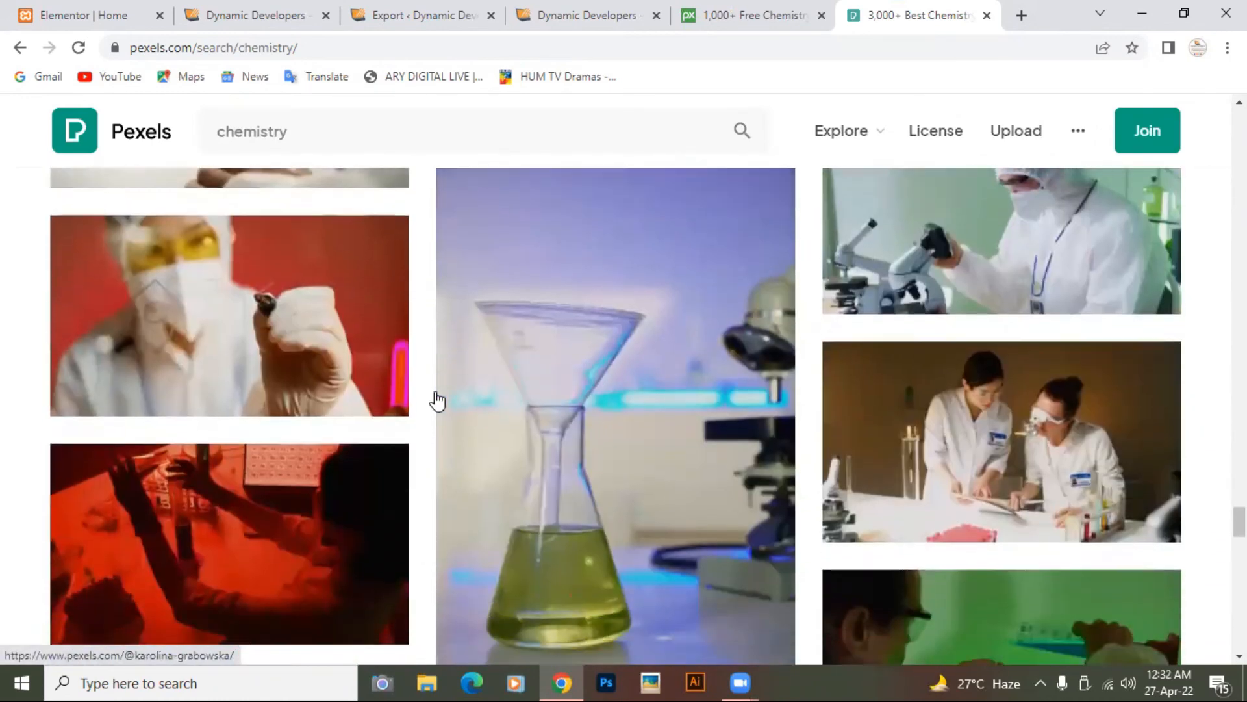
scroll(436, 401, "up", 20)
scroll(436, 401, "up", 20)
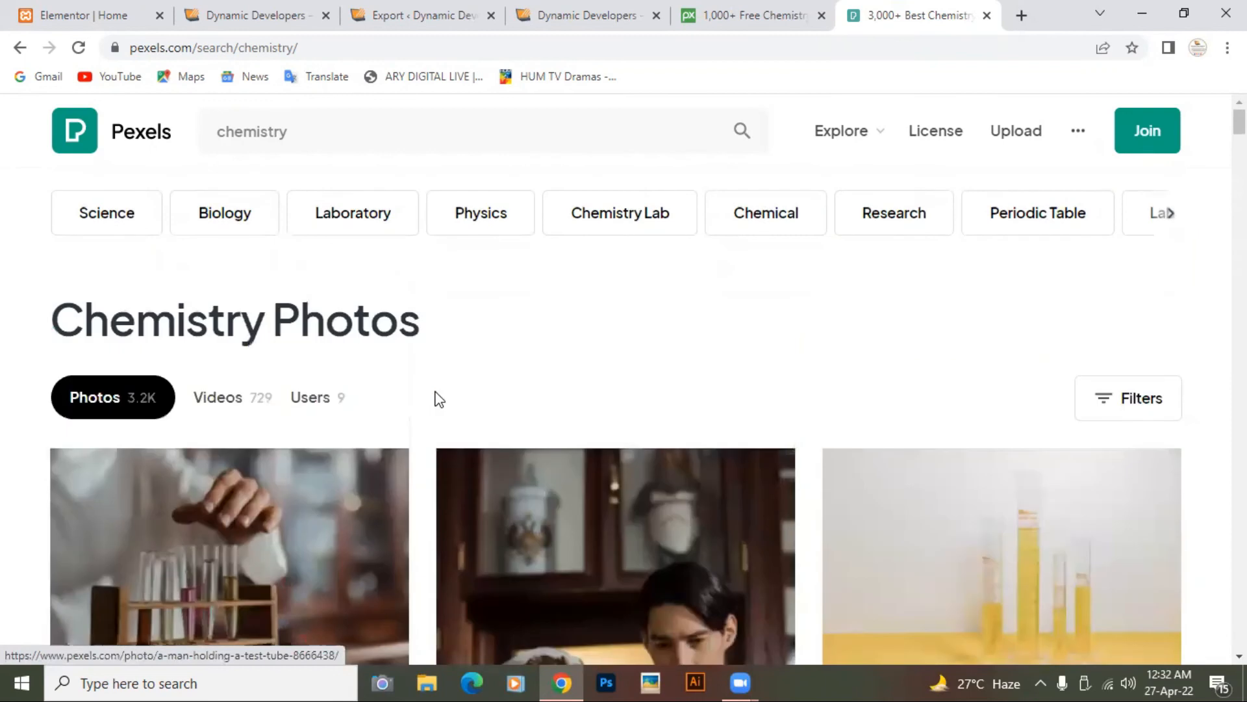
left_click(1021, 15)
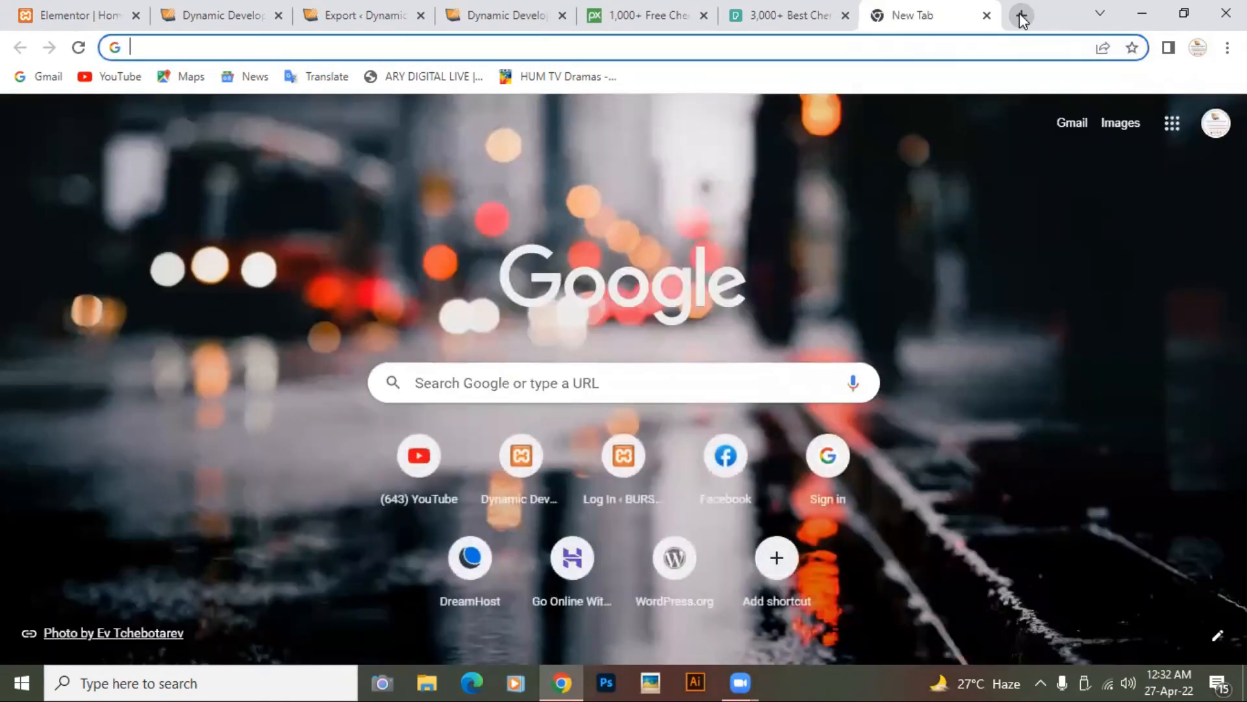
type("unsplash.com")
key("Return")
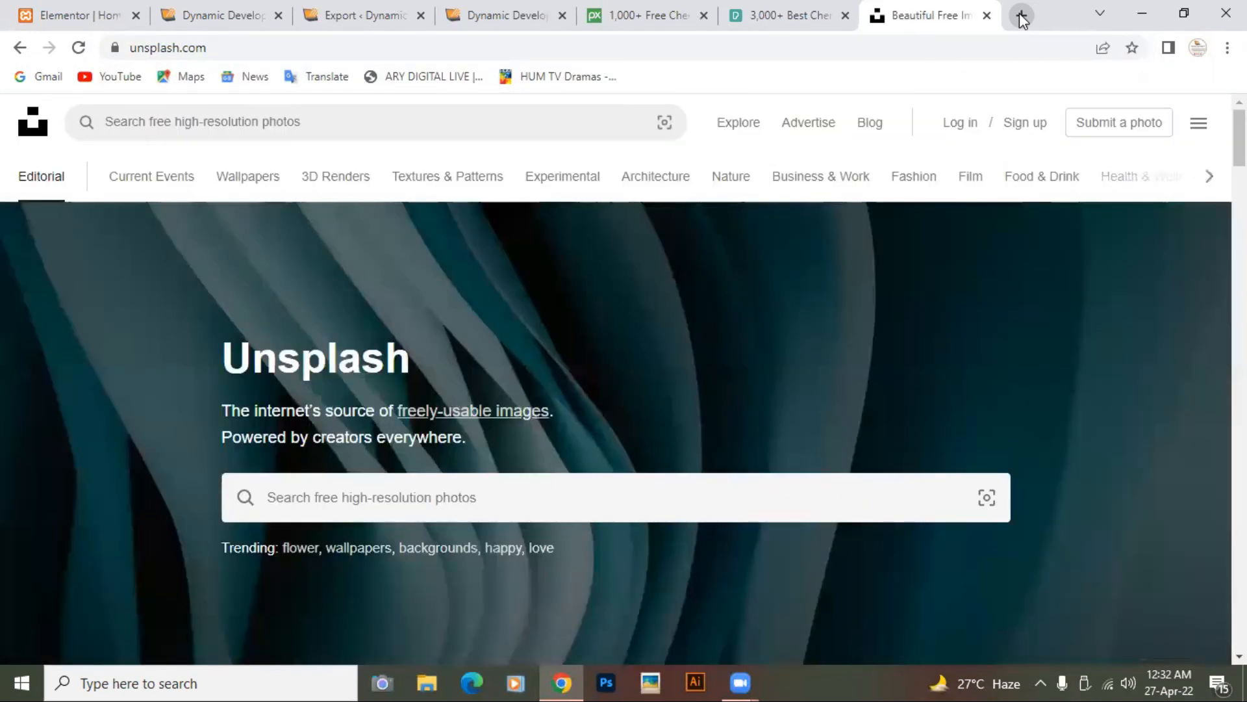
left_click(477, 491)
scroll(477, 490, "down", 3)
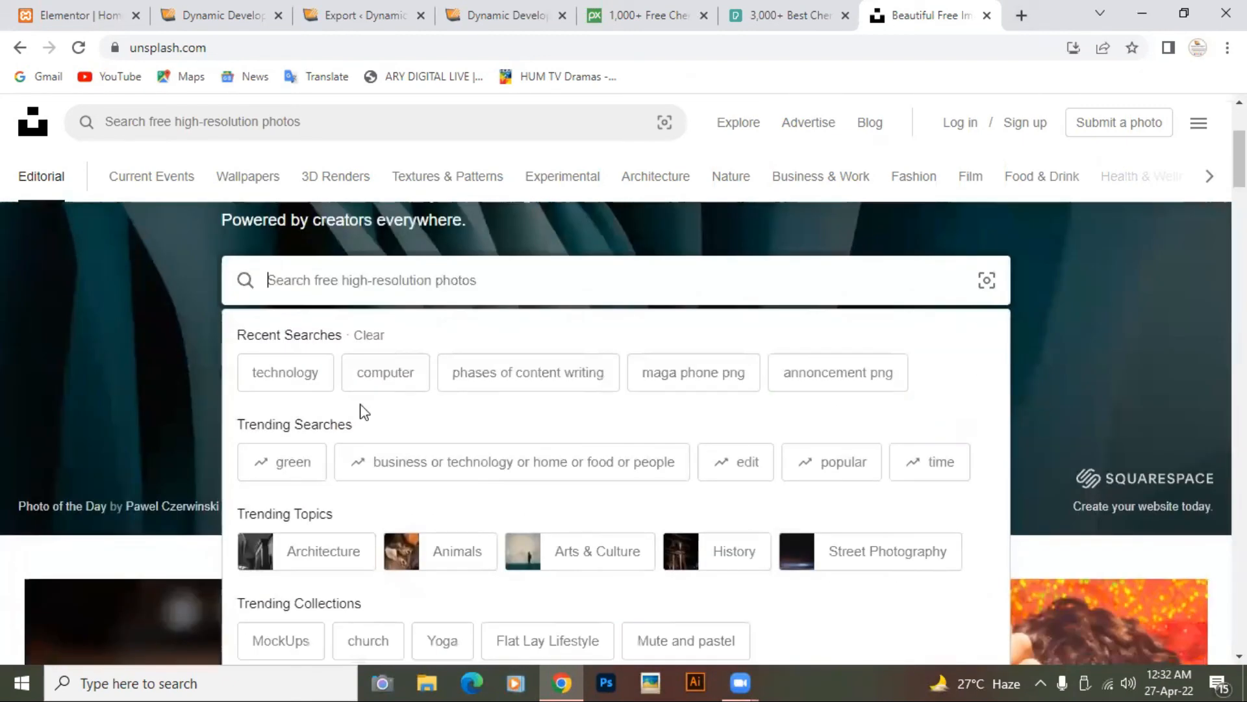
left_click(298, 383)
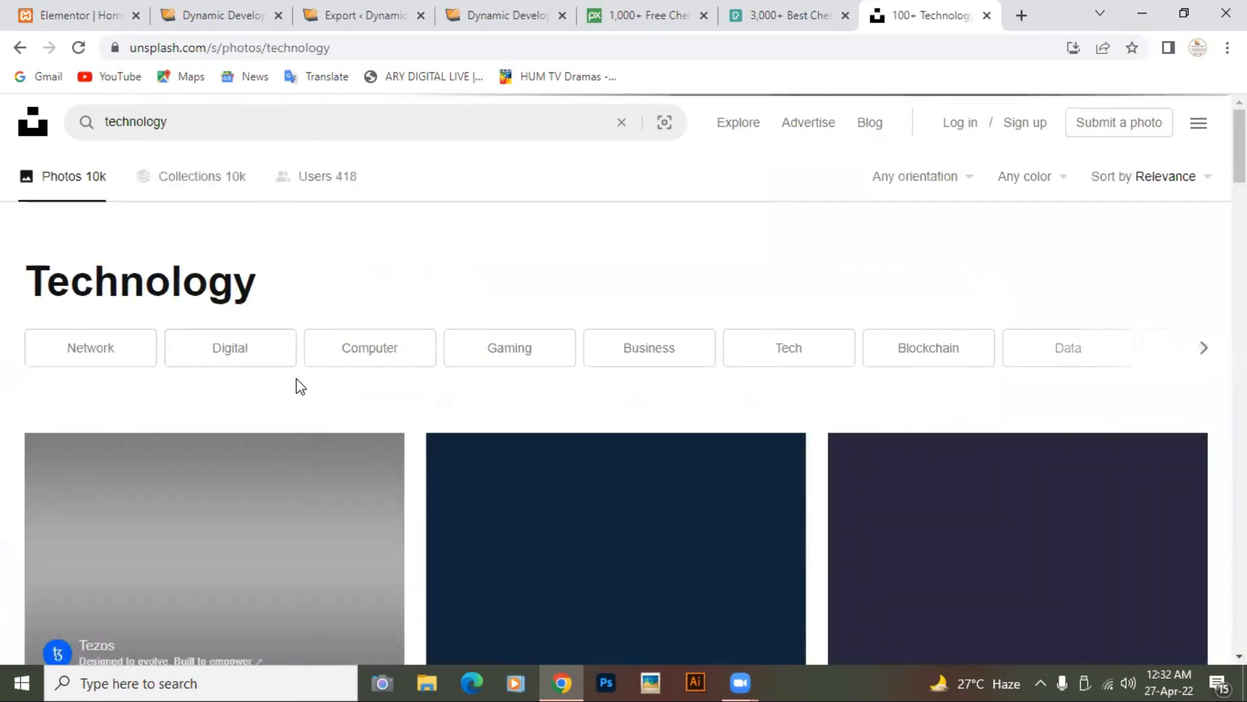
scroll(298, 381, "down", 15)
scroll(299, 383, "down", 15)
scroll(297, 376, "down", 15)
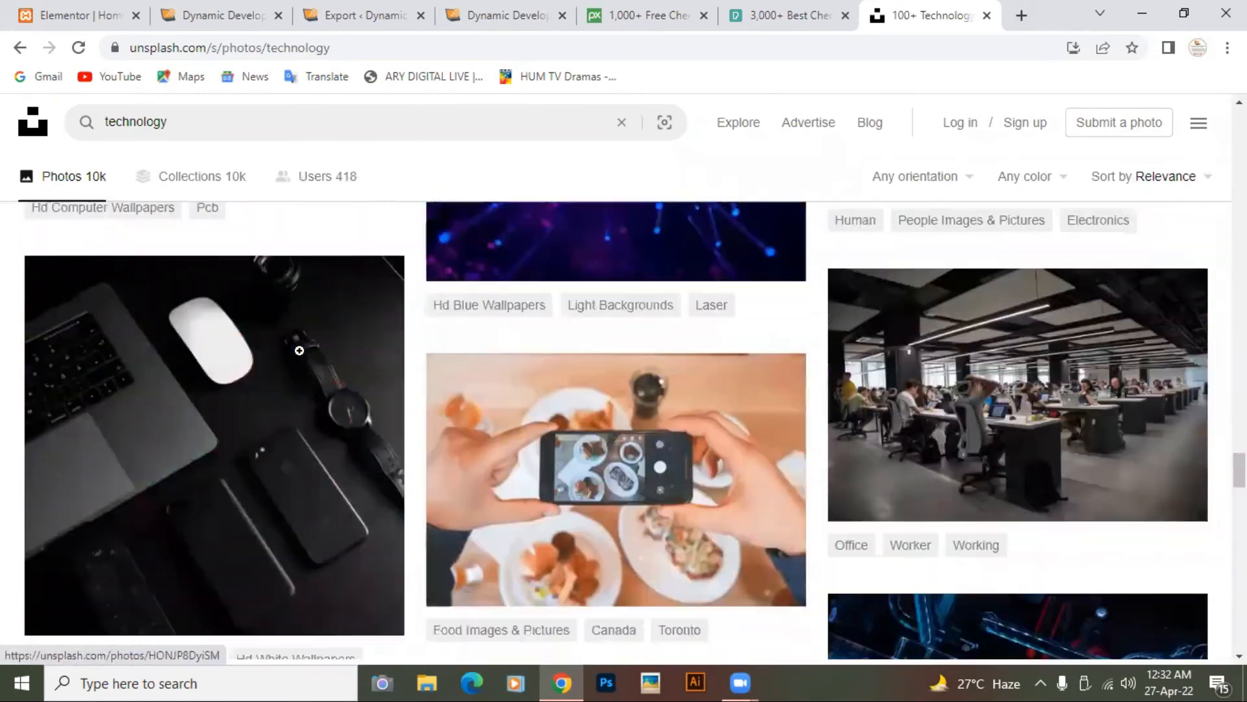
scroll(297, 348, "up", 20)
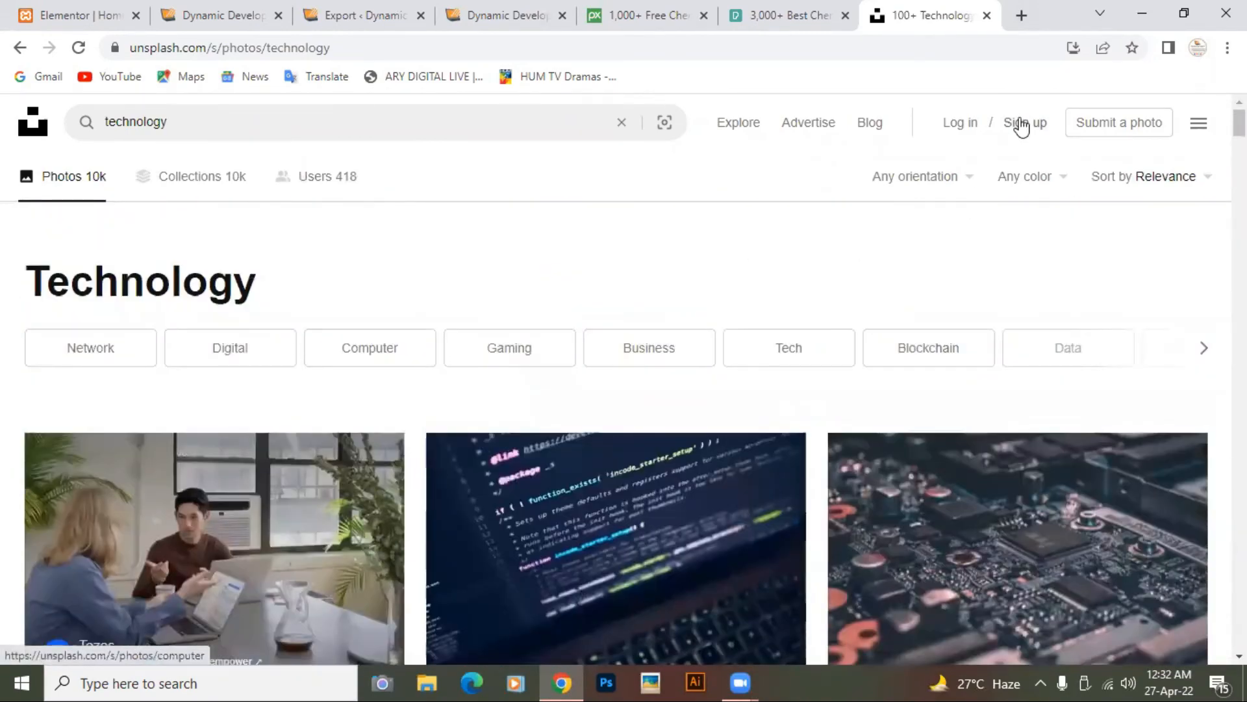
left_click(986, 15)
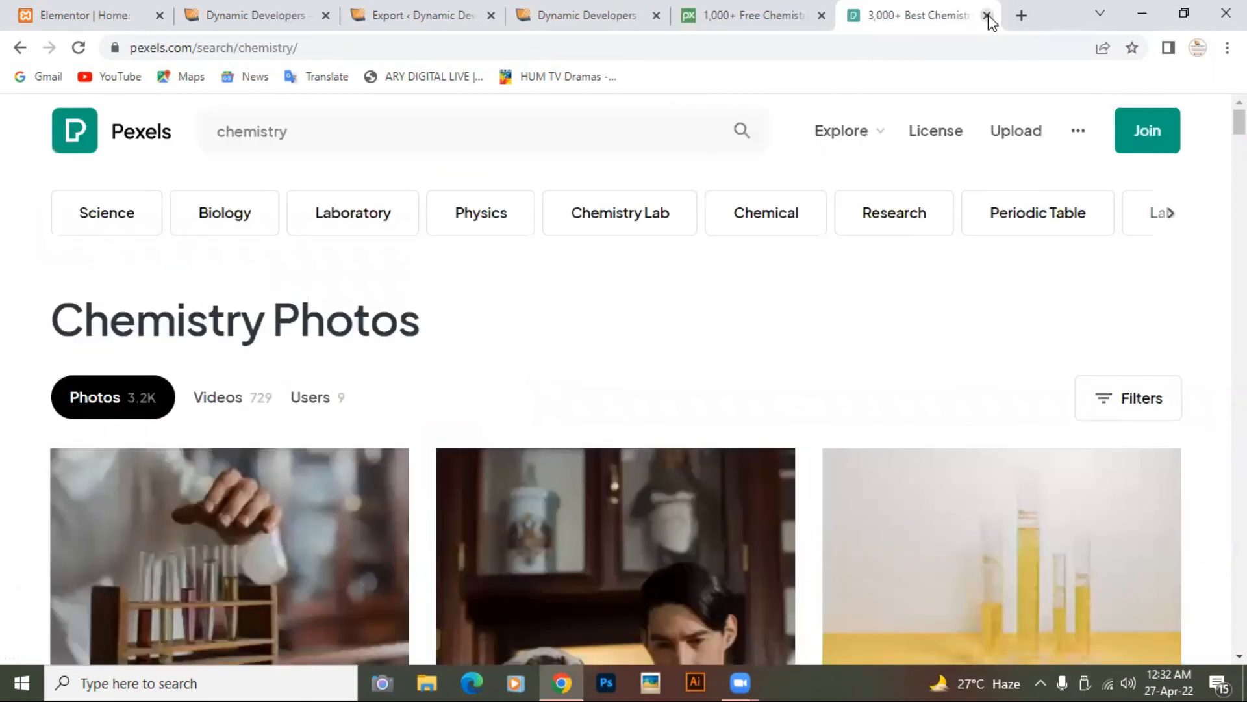
Step: Load freepik.com in a new tab and search for "technology" images
left_click(1022, 17)
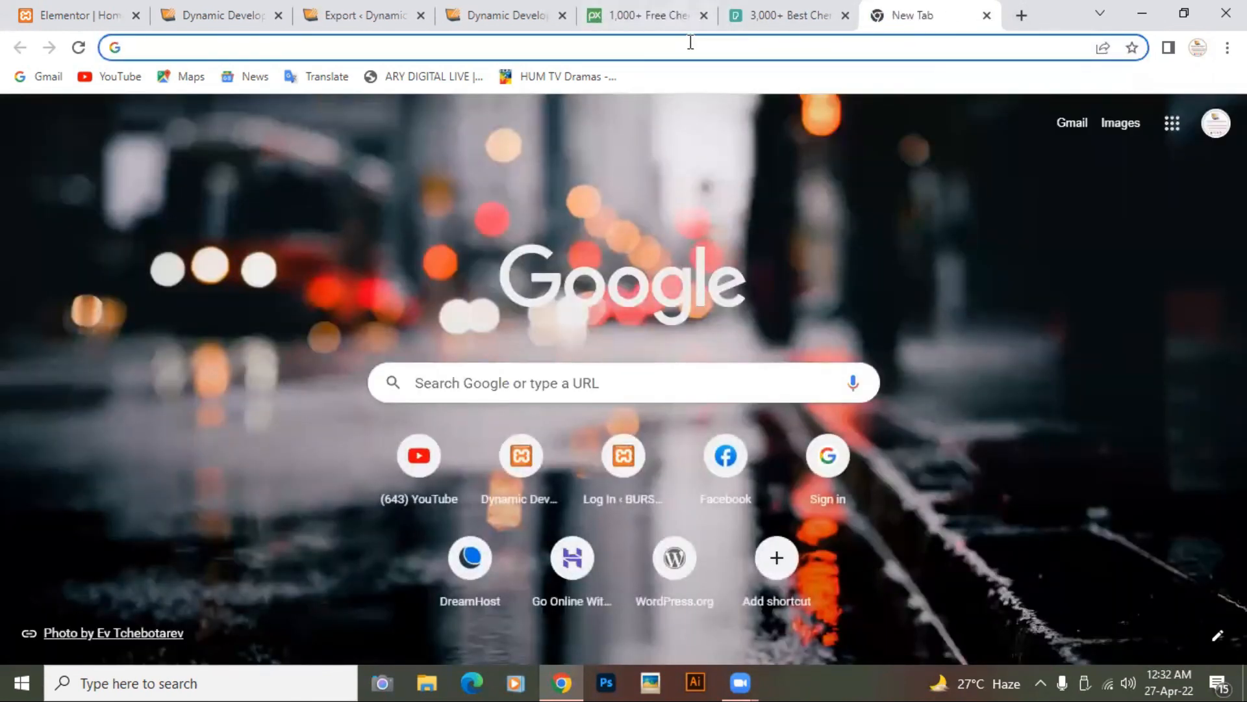
type("freep")
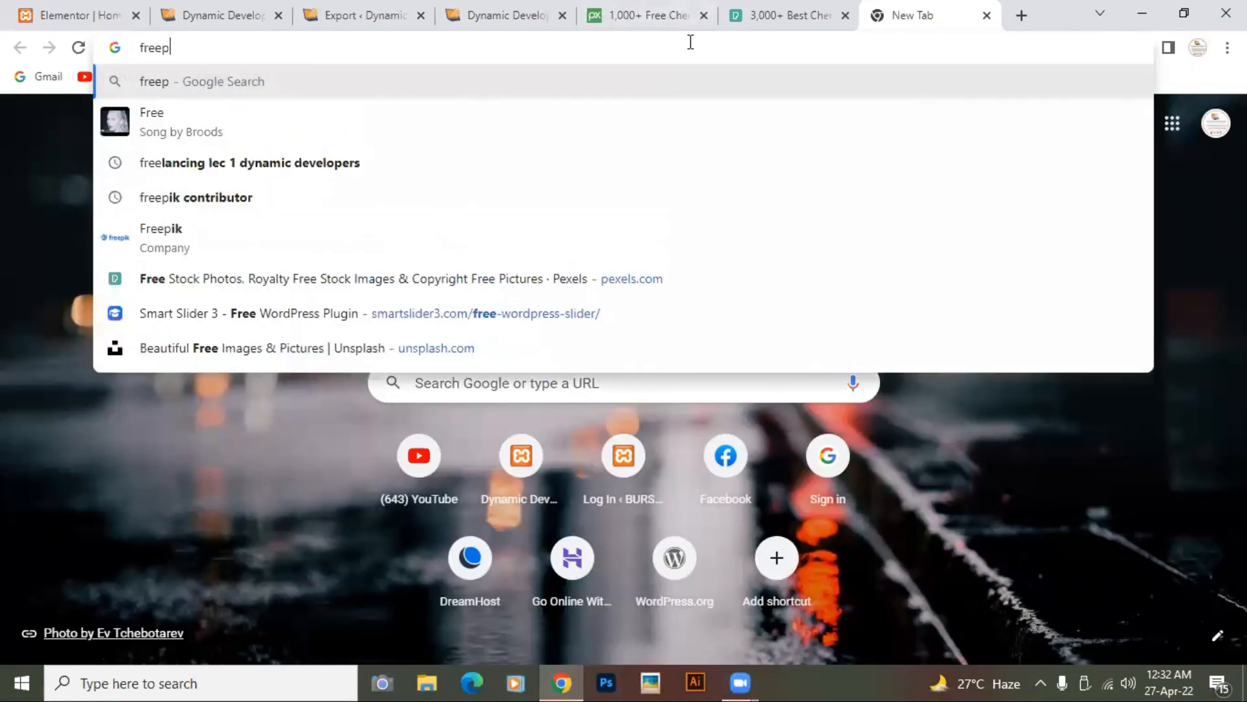
type("ik.com")
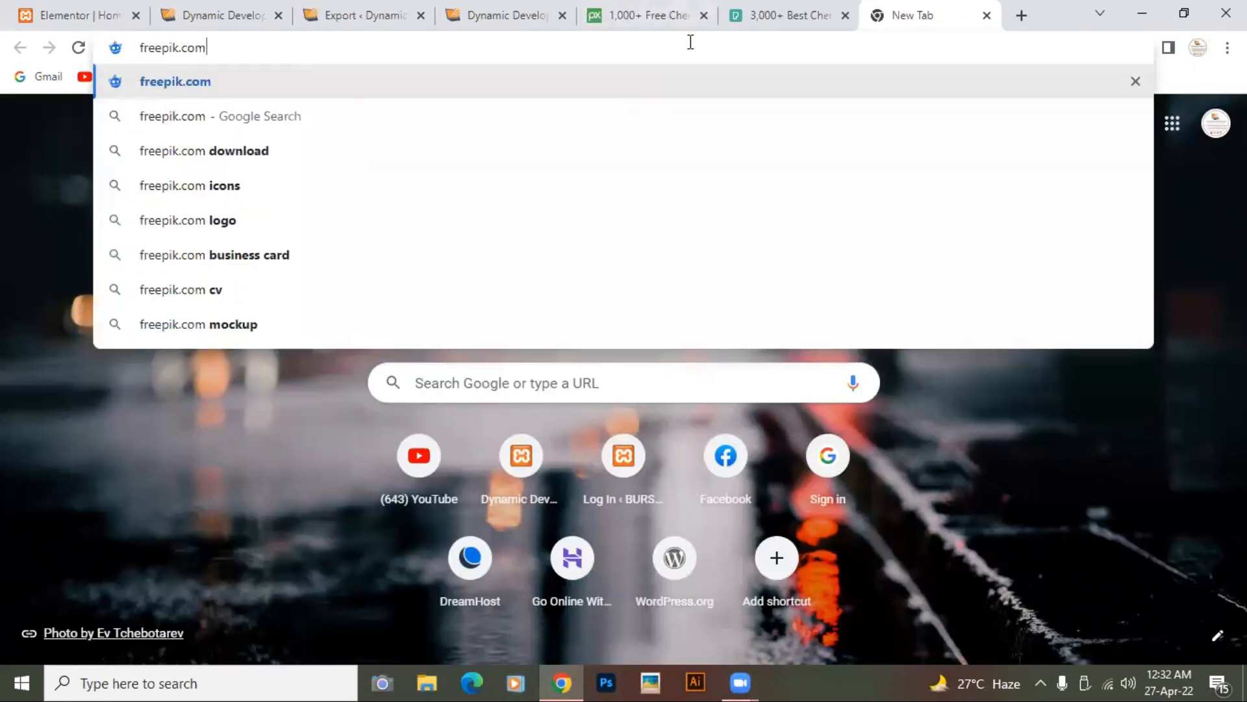
key("Return")
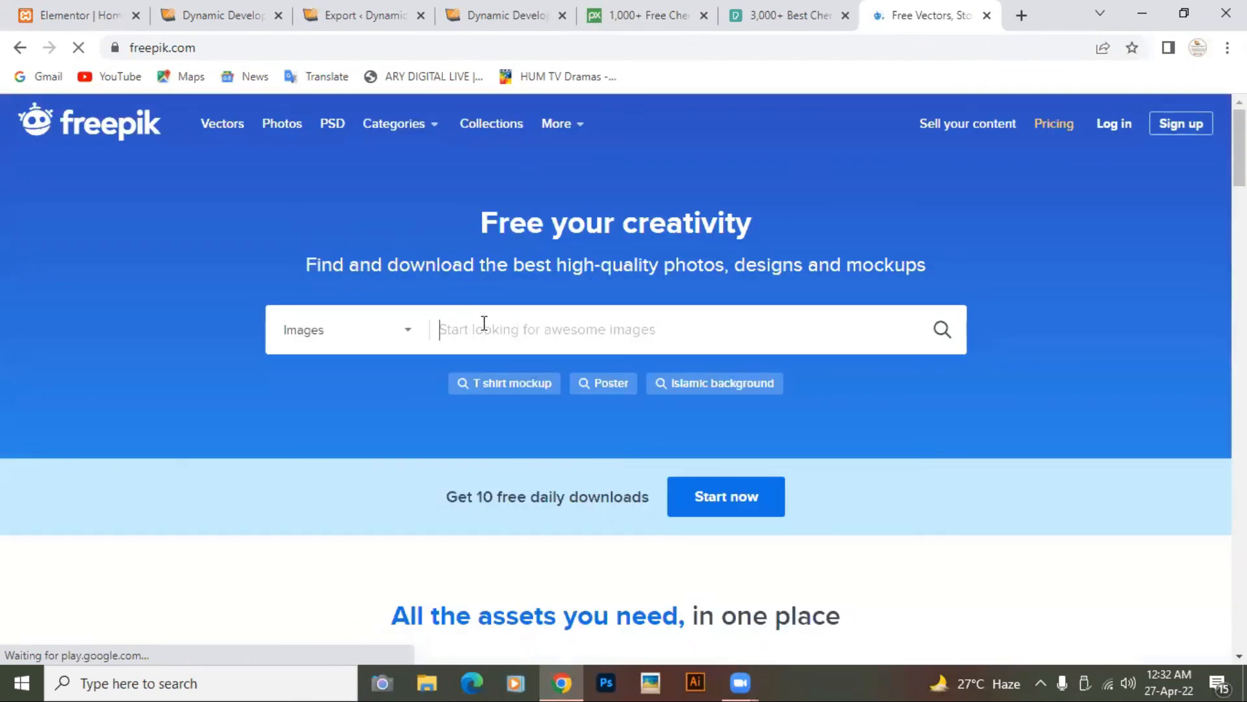
right_click(483, 328)
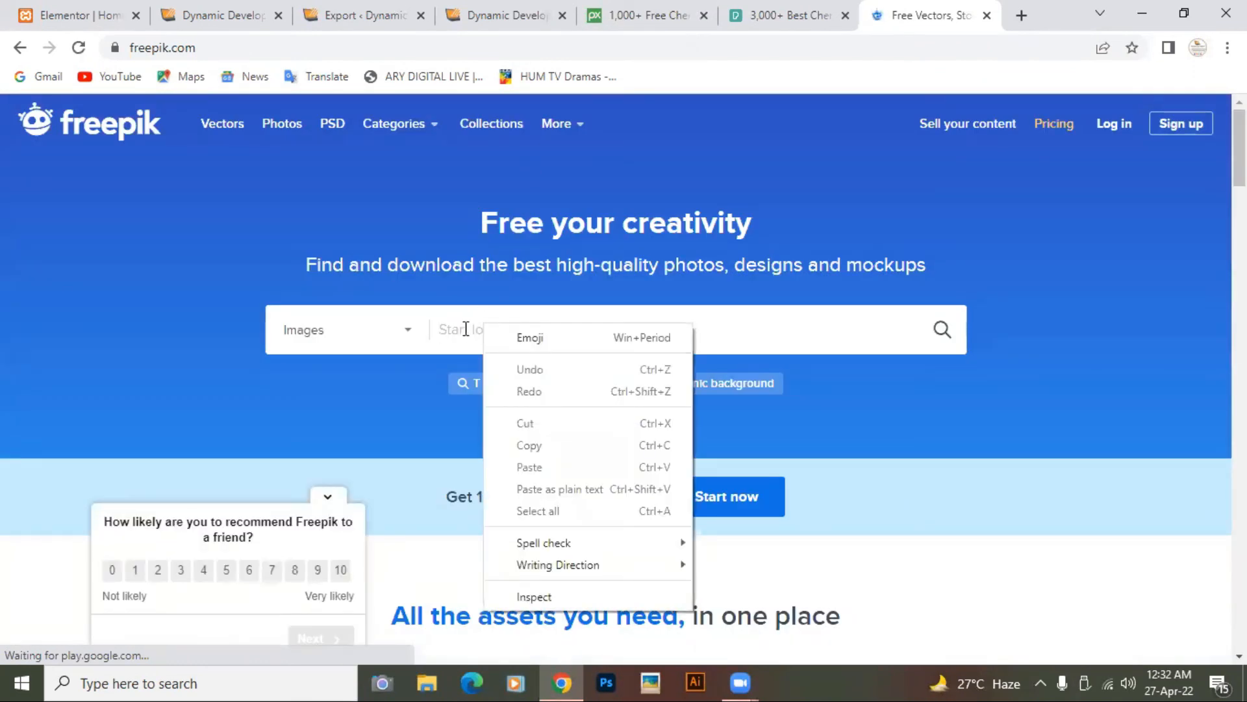
left_click(466, 328)
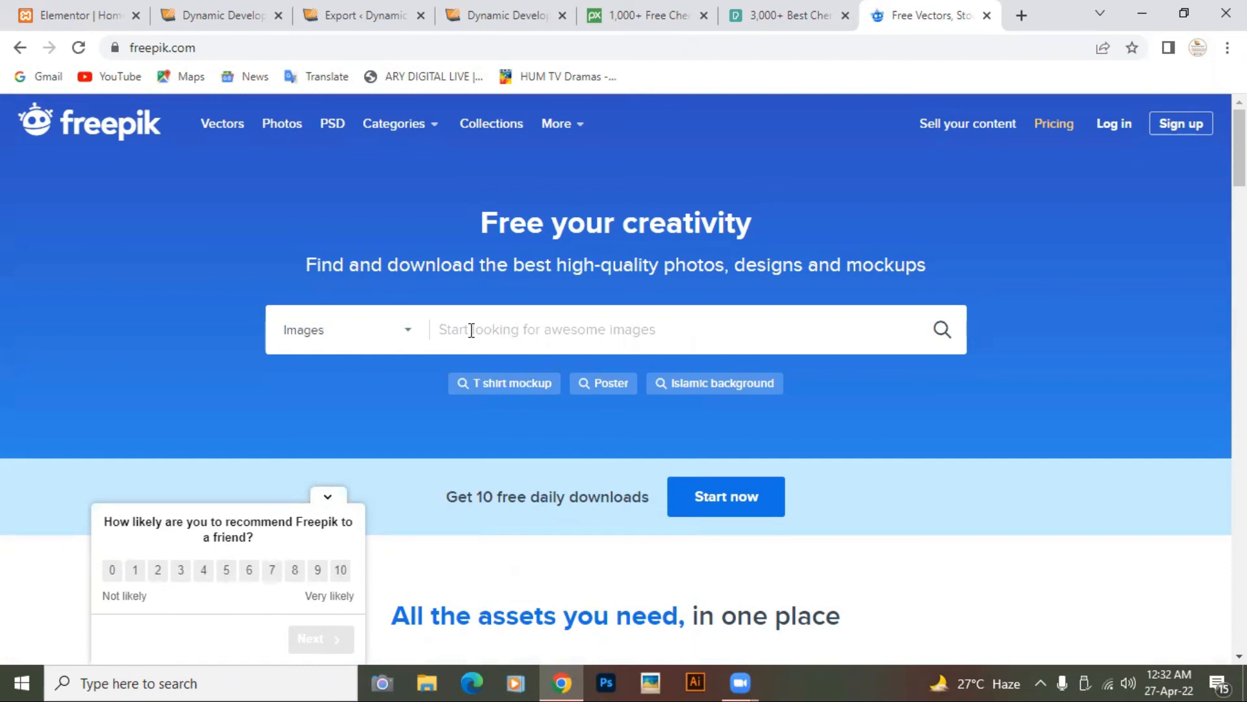
type("technology")
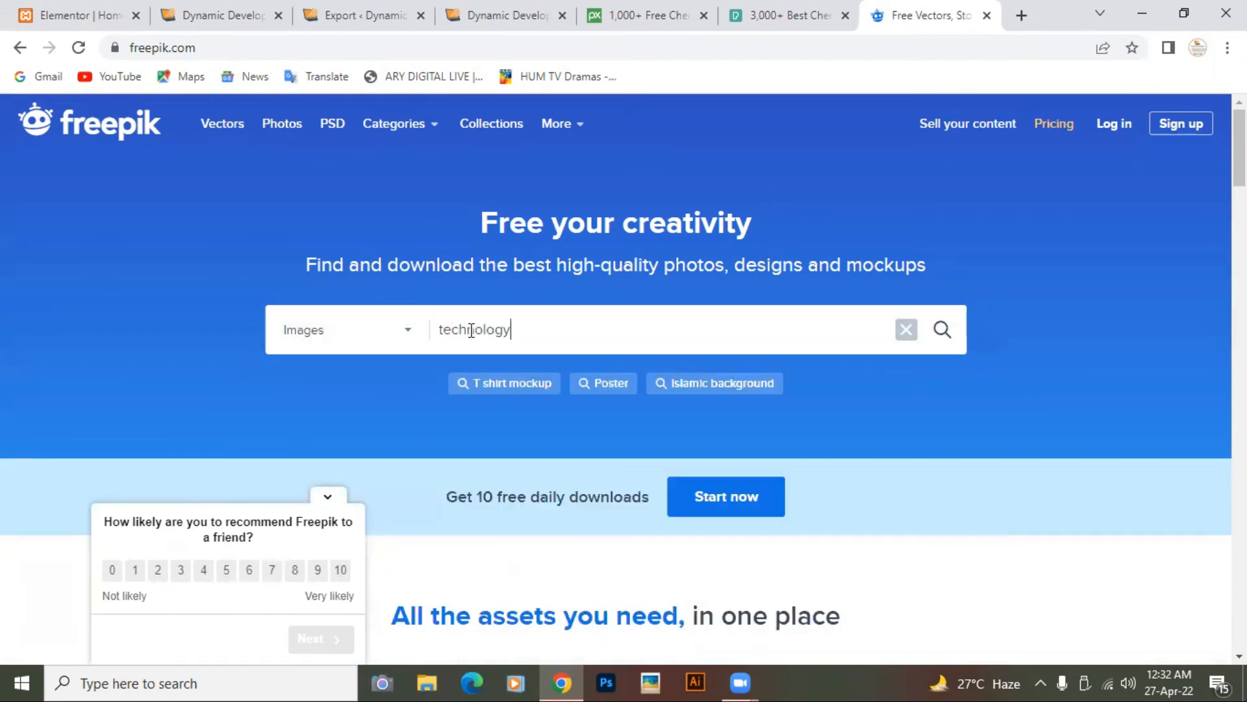
key("Return")
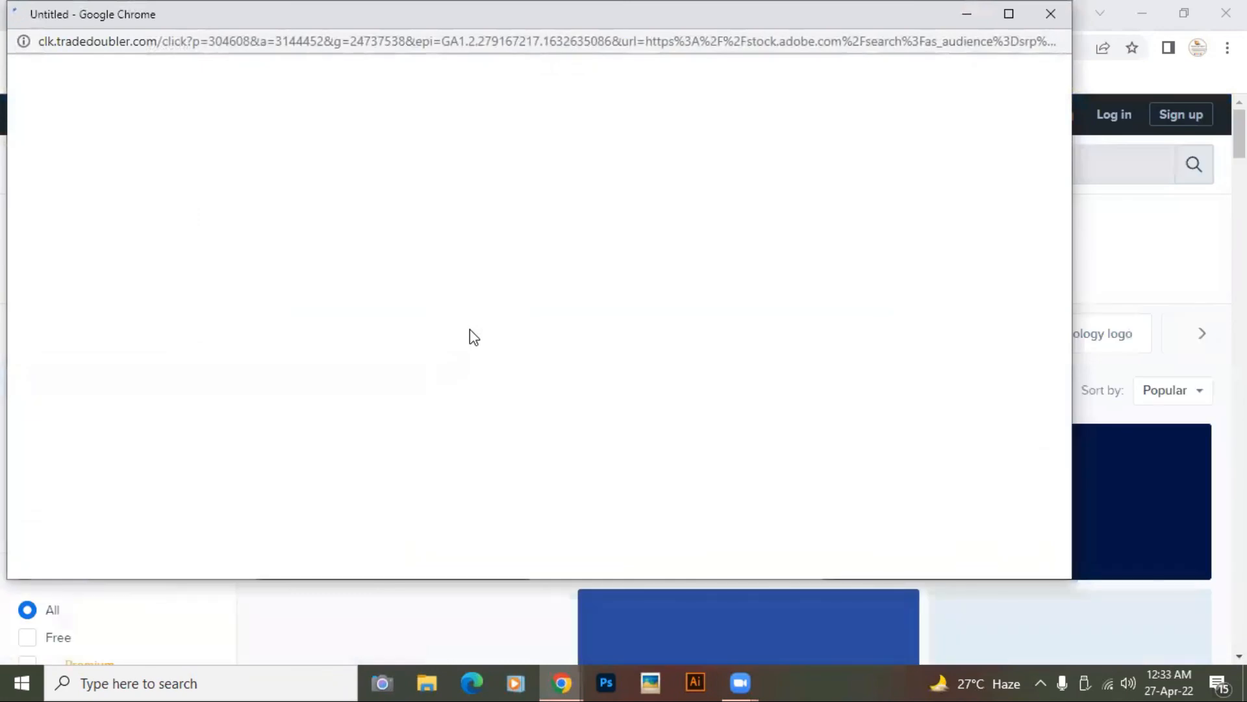
Step: Dismiss the ad popup, browse the 1,884,442 technology results, then close the Freepik tab
left_click(1057, 15)
scroll(793, 409, "down", 8)
scroll(793, 411, "down", 10)
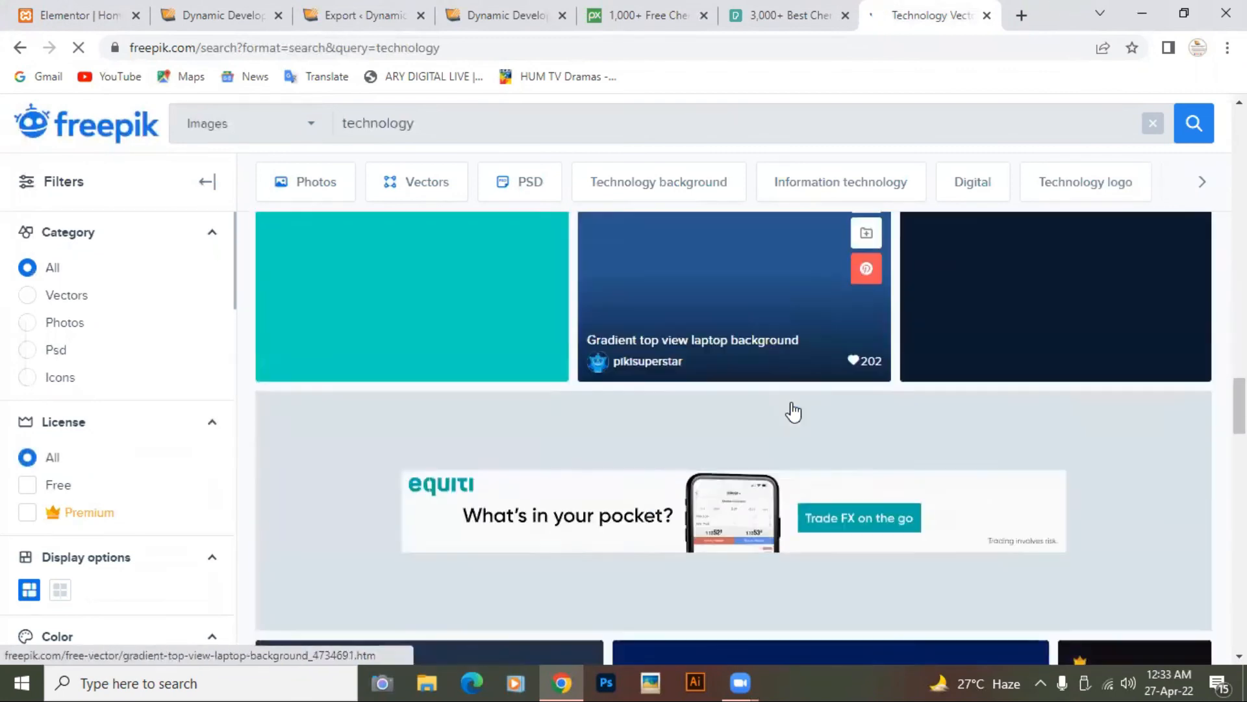
scroll(793, 410, "up", 20)
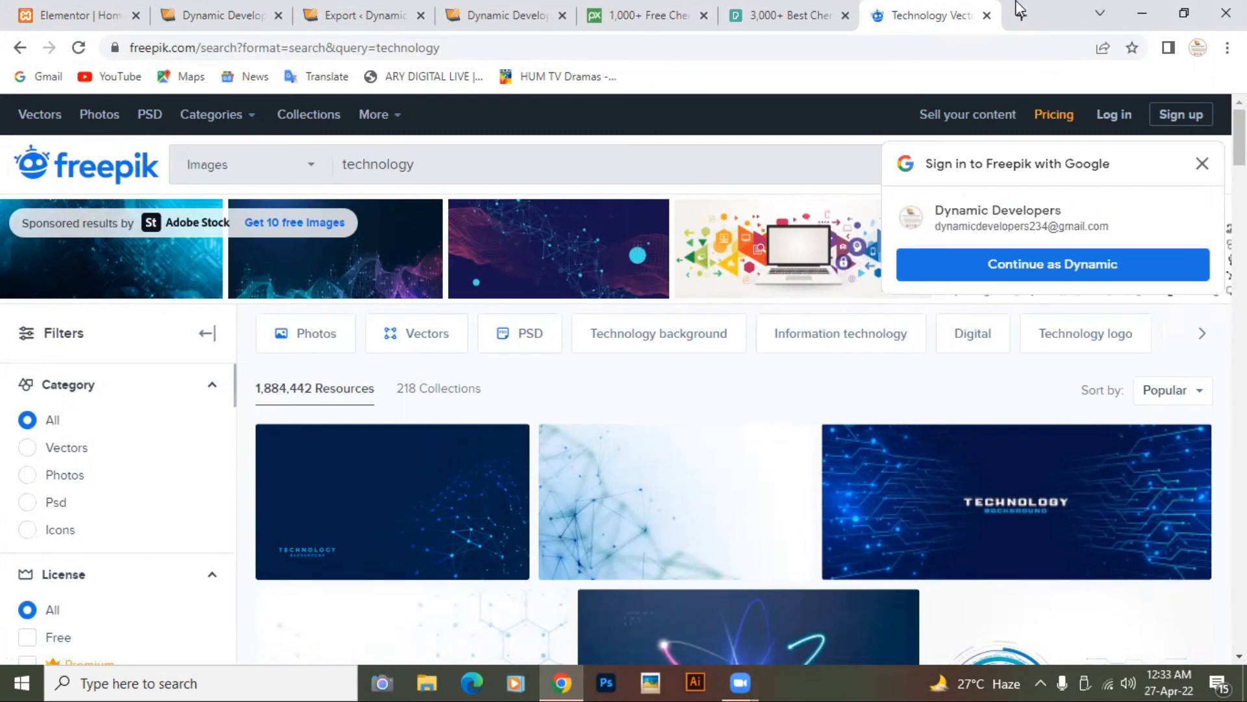
left_click(988, 18)
Step: Return to the localhost/aston tab and scroll its "We're The Developers" home page
left_click(601, 18)
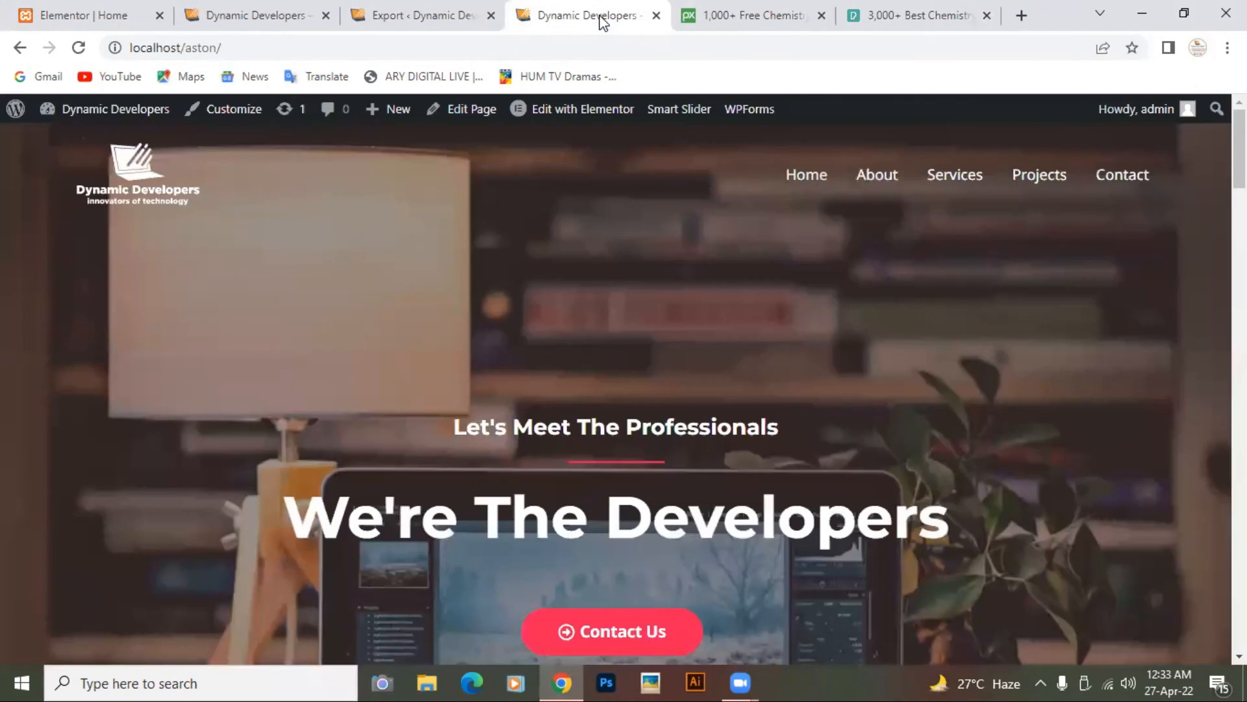
scroll(958, 415, "down", 5)
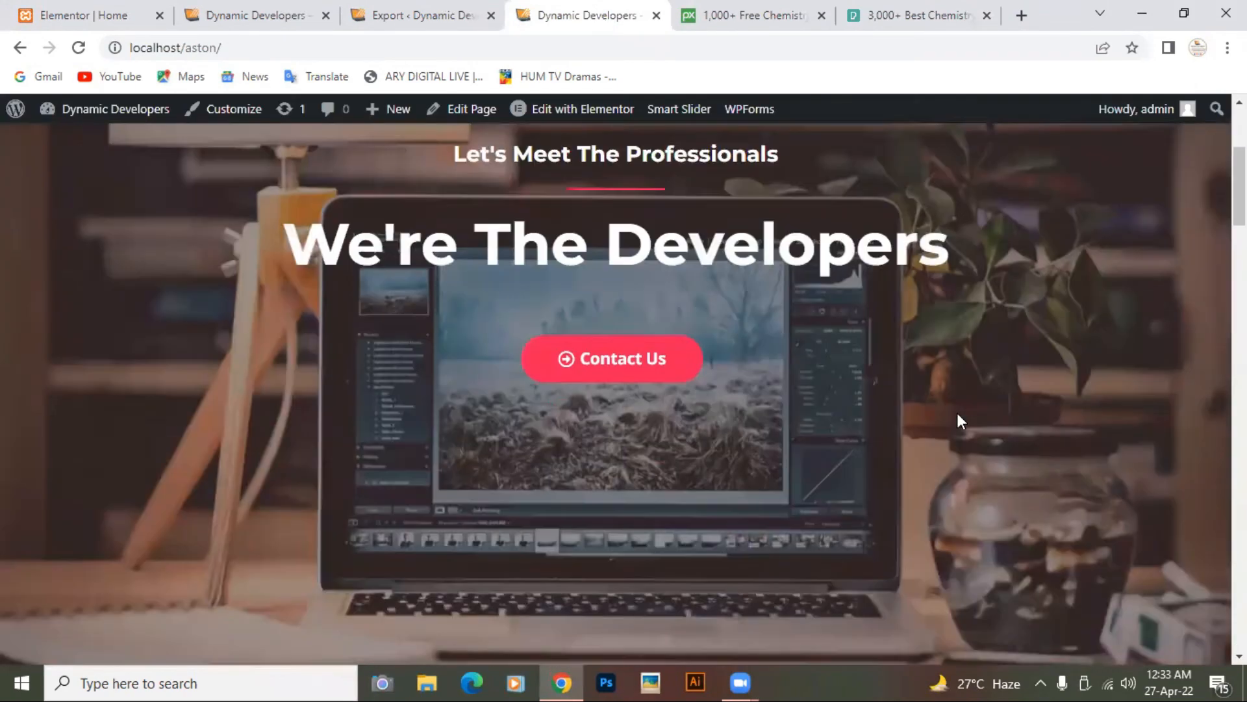